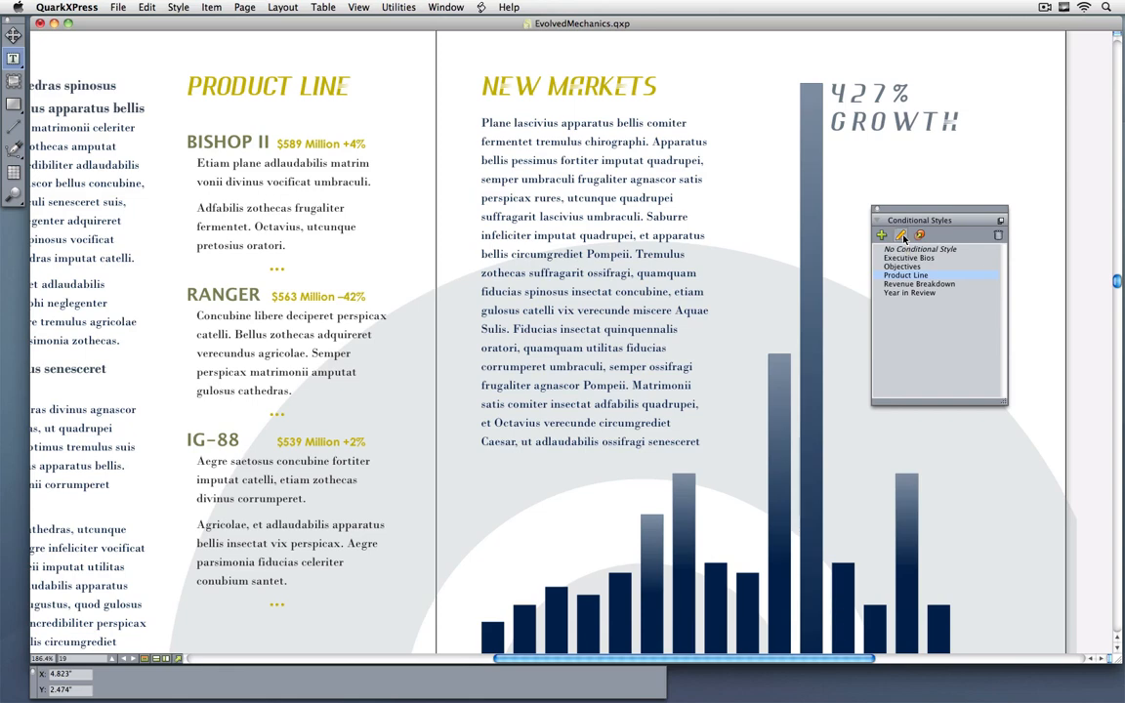
Step: Open the Product Line conditional style for editing and examine the action, direction and end-point options of its CS-Header rule
{"action": "left_click", "coordinate": [904, 237]}
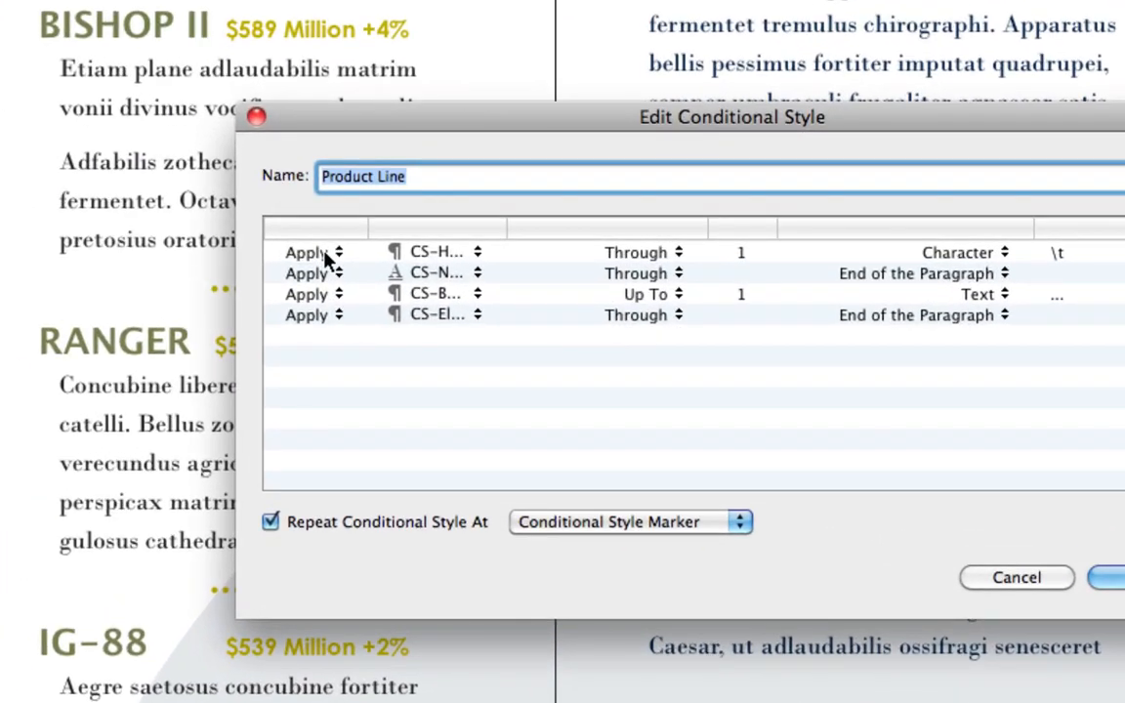
{"action": "left_click", "coordinate": [326, 256]}
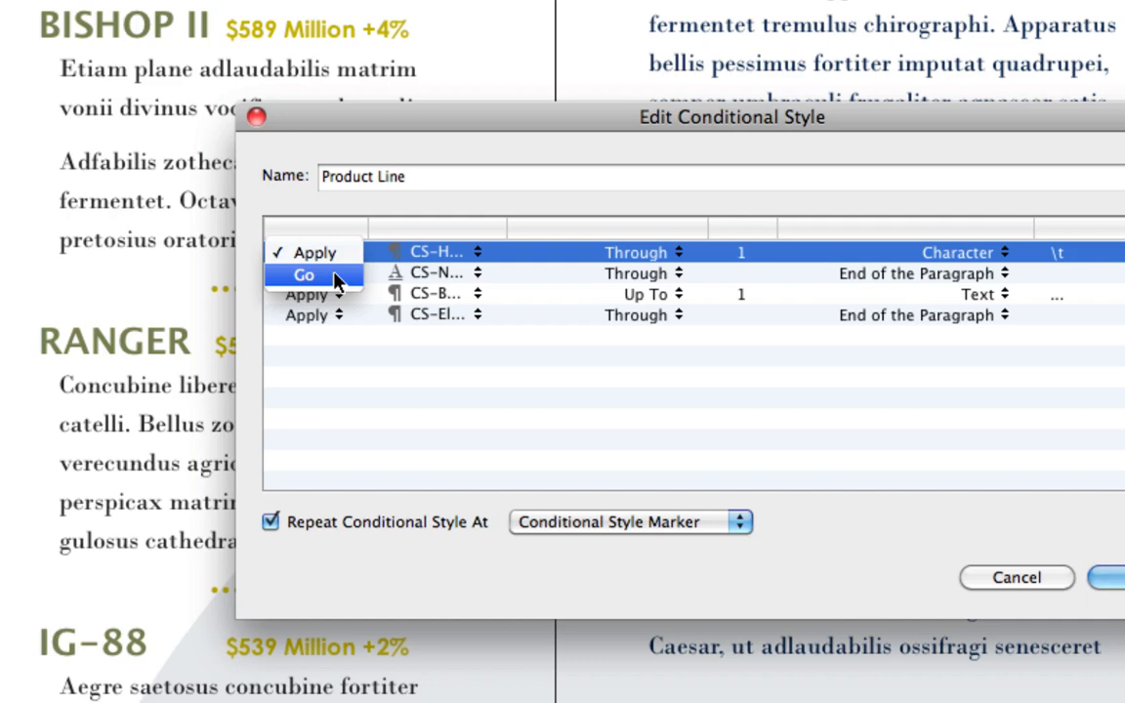
{"action": "left_click", "coordinate": [383, 358]}
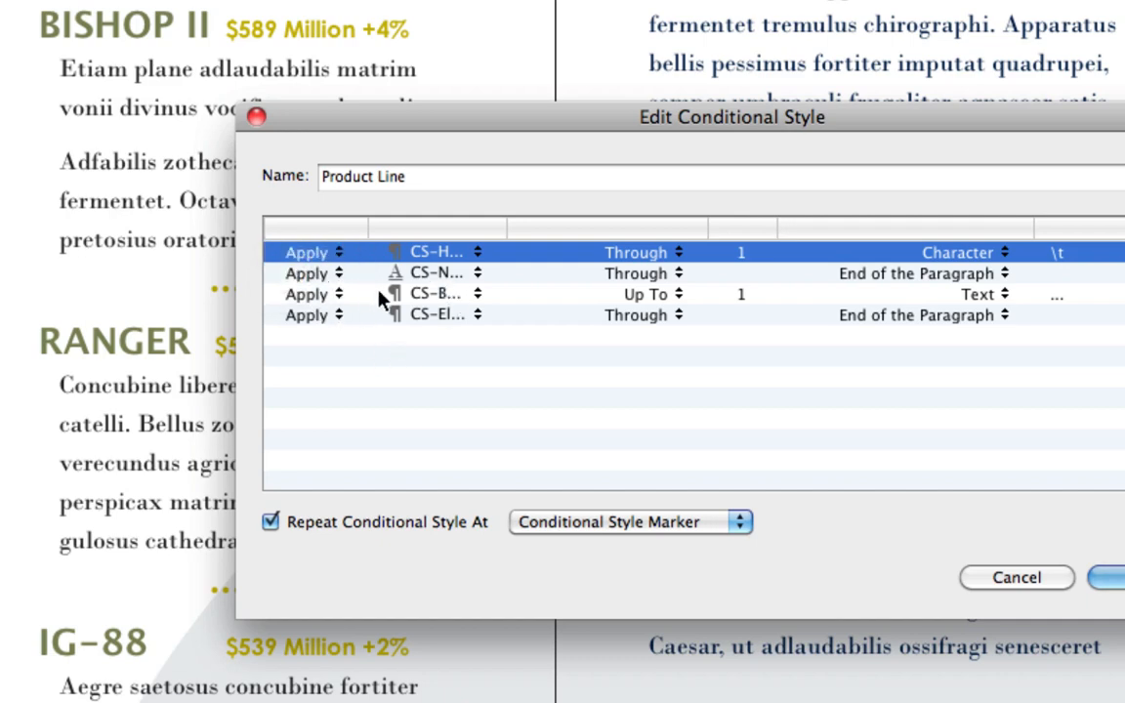
{"action": "left_click_drag", "start_coordinate": [507, 228], "coordinate": [576, 226]}
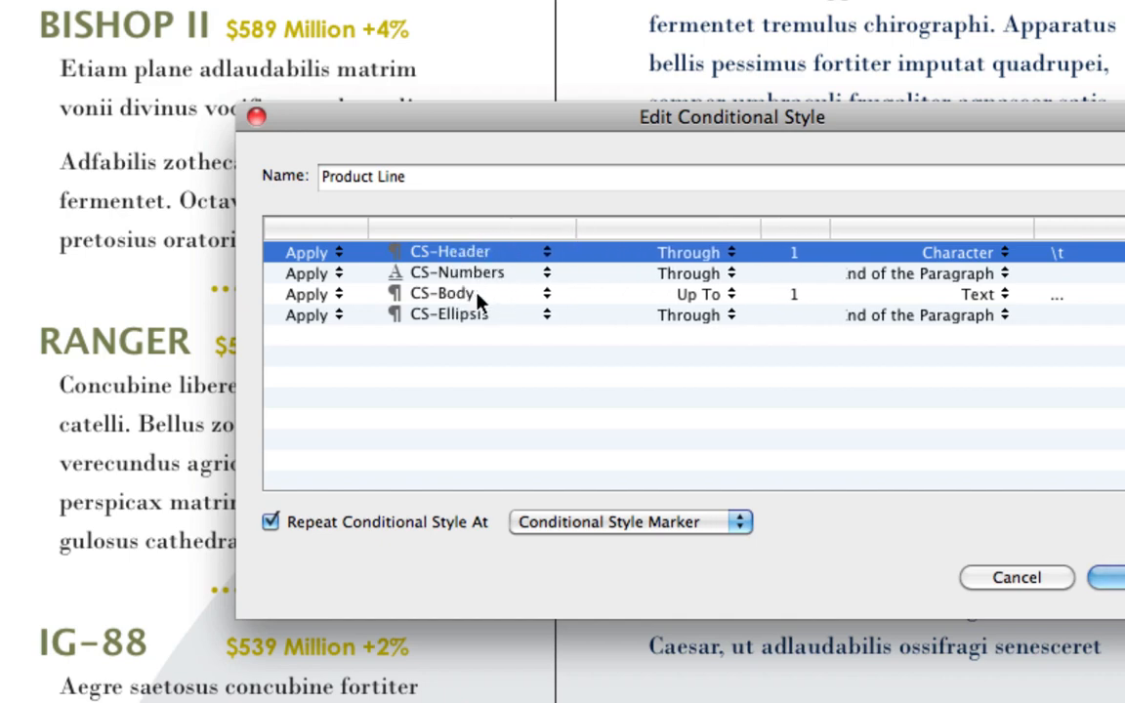
{"action": "left_click", "coordinate": [716, 253]}
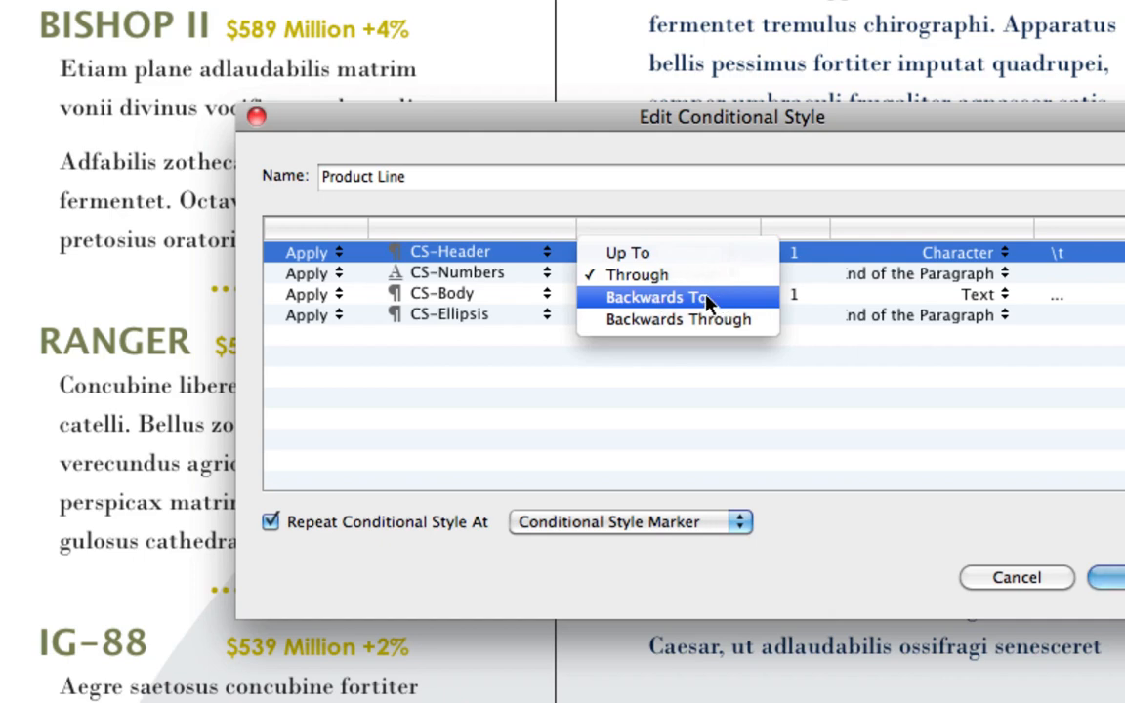
{"action": "left_click", "coordinate": [808, 382]}
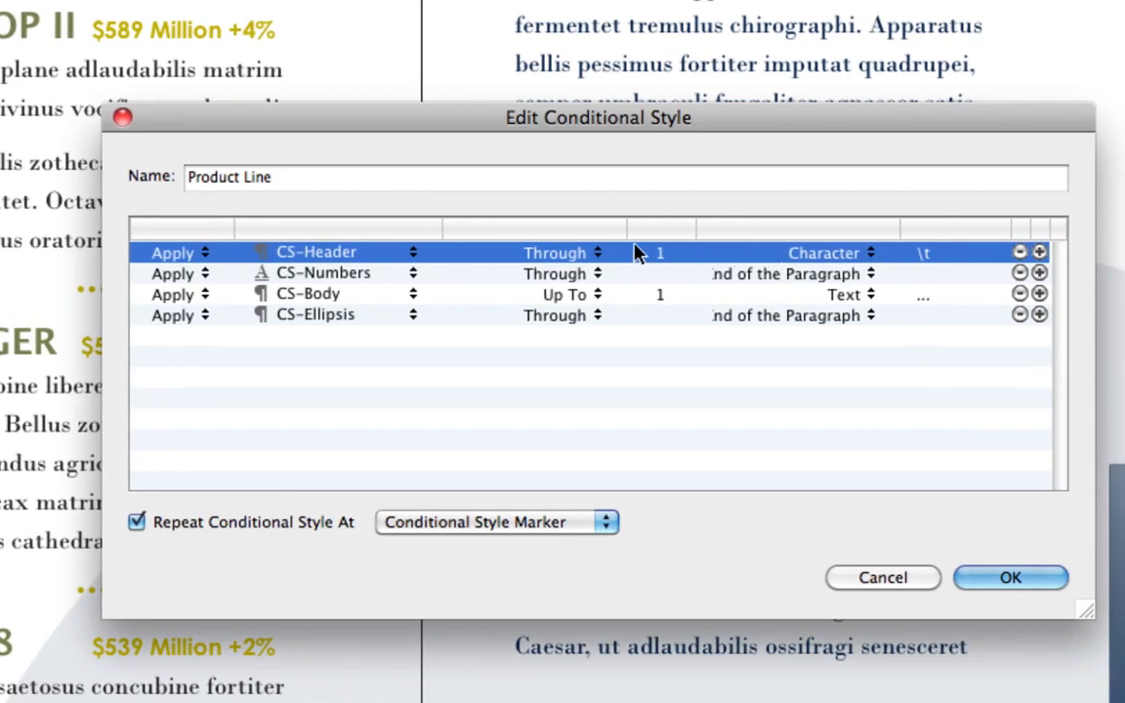
{"action": "left_click", "coordinate": [856, 256]}
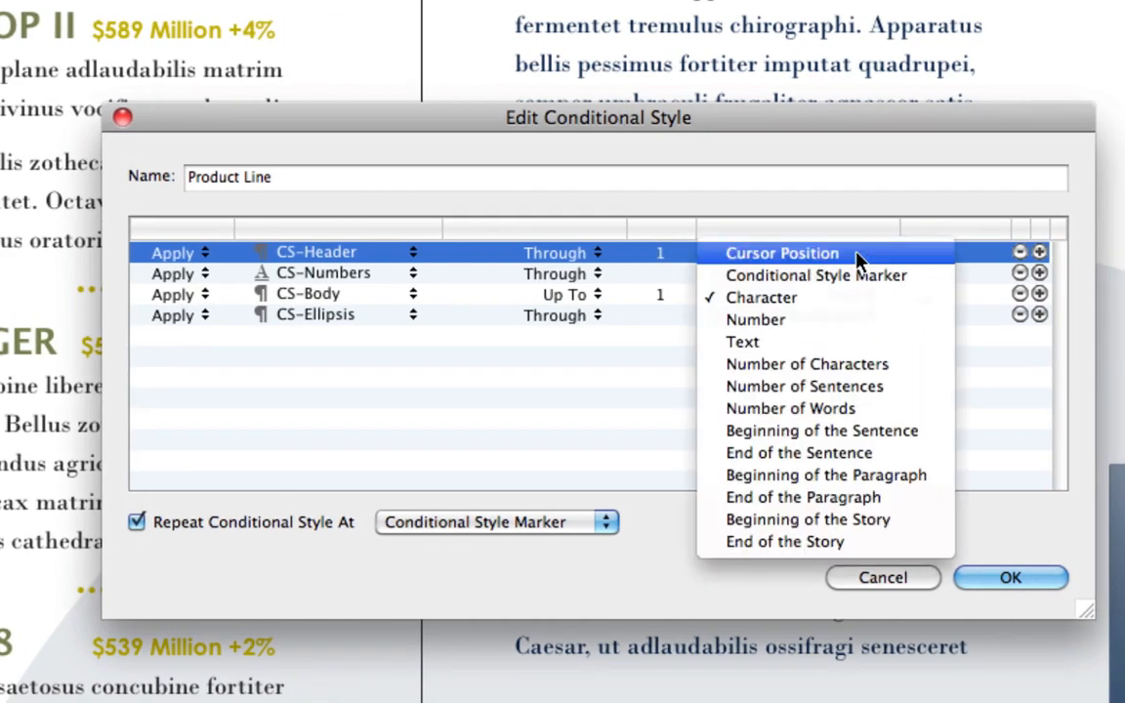
{"action": "left_click", "coordinate": [988, 448]}
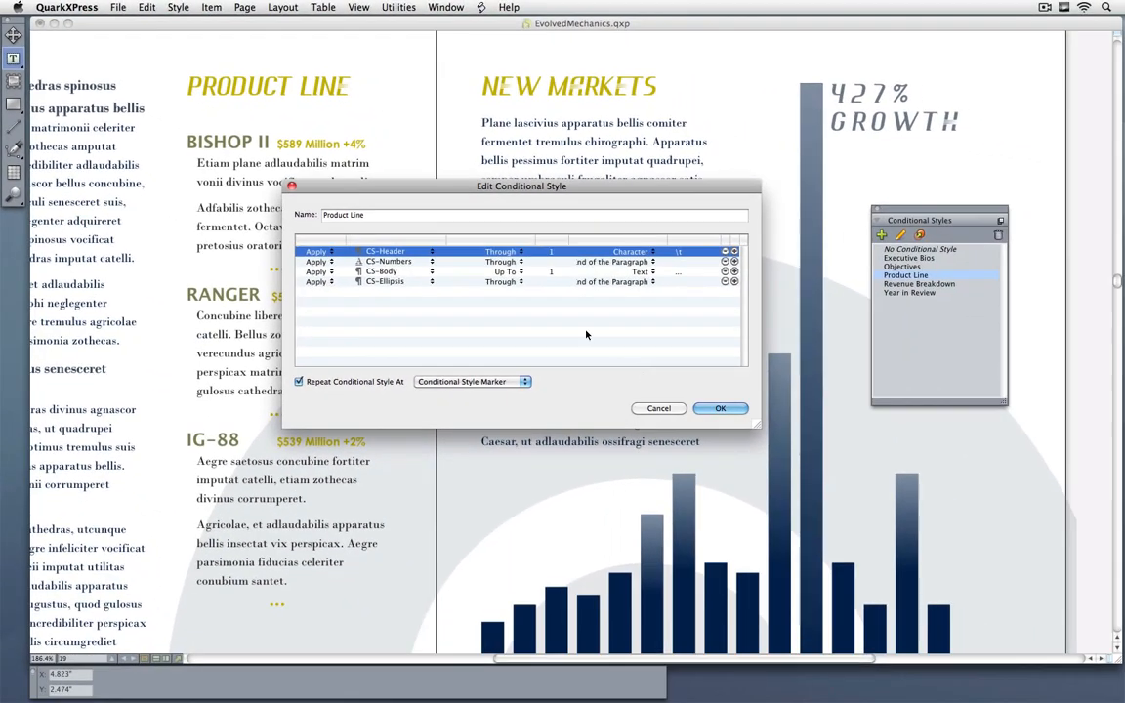
Step: Examine the CS-Numbers rule and the Repeat Conditional Style At choices of the Product Line style, and cancel the edit
{"action": "left_click_drag", "start_coordinate": [448, 223], "coordinate": [621, 190]}
{"action": "left_click_drag", "start_coordinate": [516, 217], "coordinate": [506, 216]}
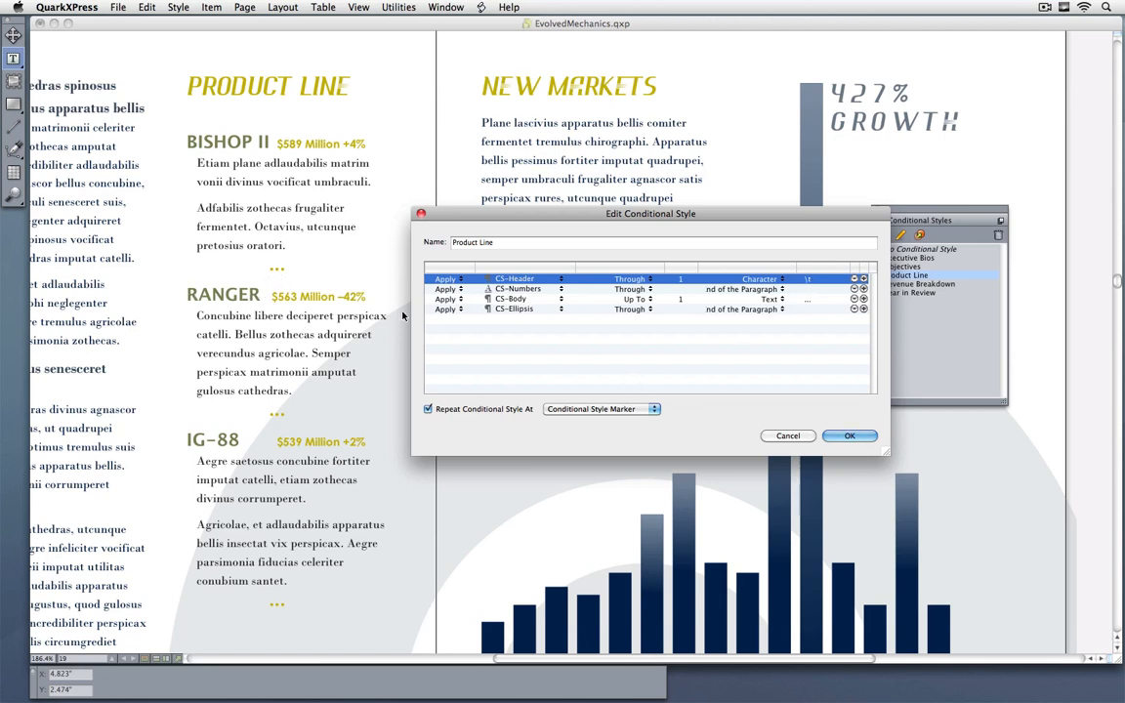
{"action": "left_click", "coordinate": [518, 290]}
{"action": "left_click", "coordinate": [640, 325]}
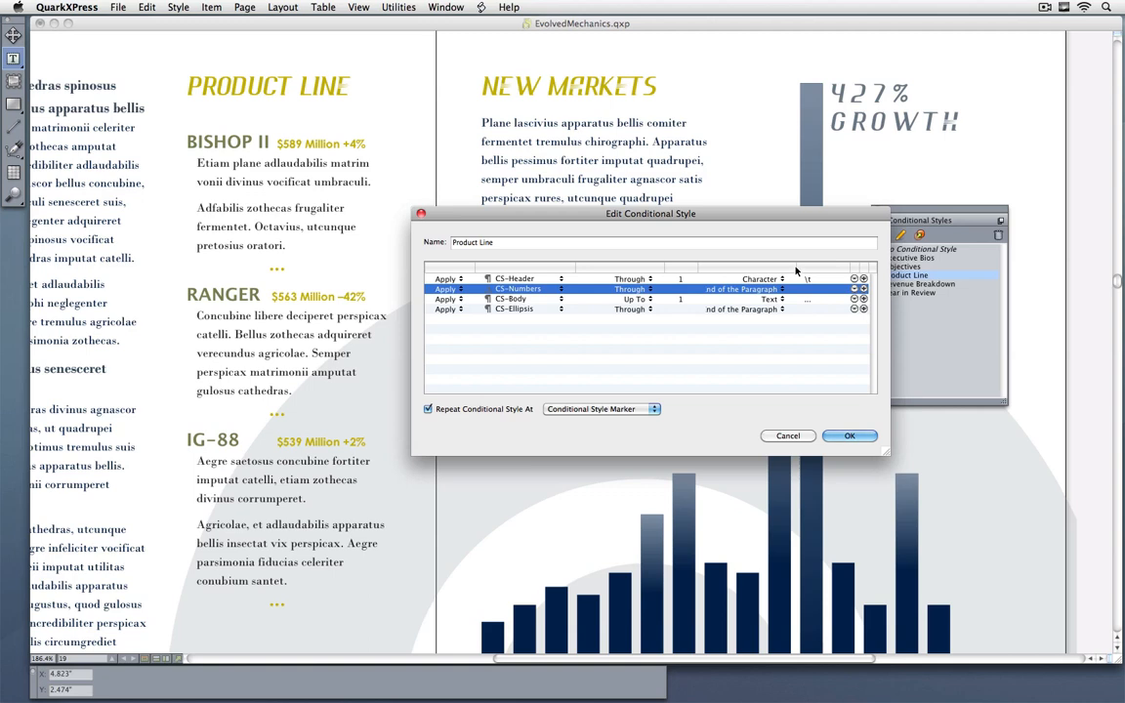
{"action": "mouse_move", "coordinate": [796, 272]}
{"action": "left_mouse_down"}
{"action": "mouse_move", "coordinate": [863, 266]}
{"action": "mouse_move", "coordinate": [803, 271]}
{"action": "left_mouse_up"}
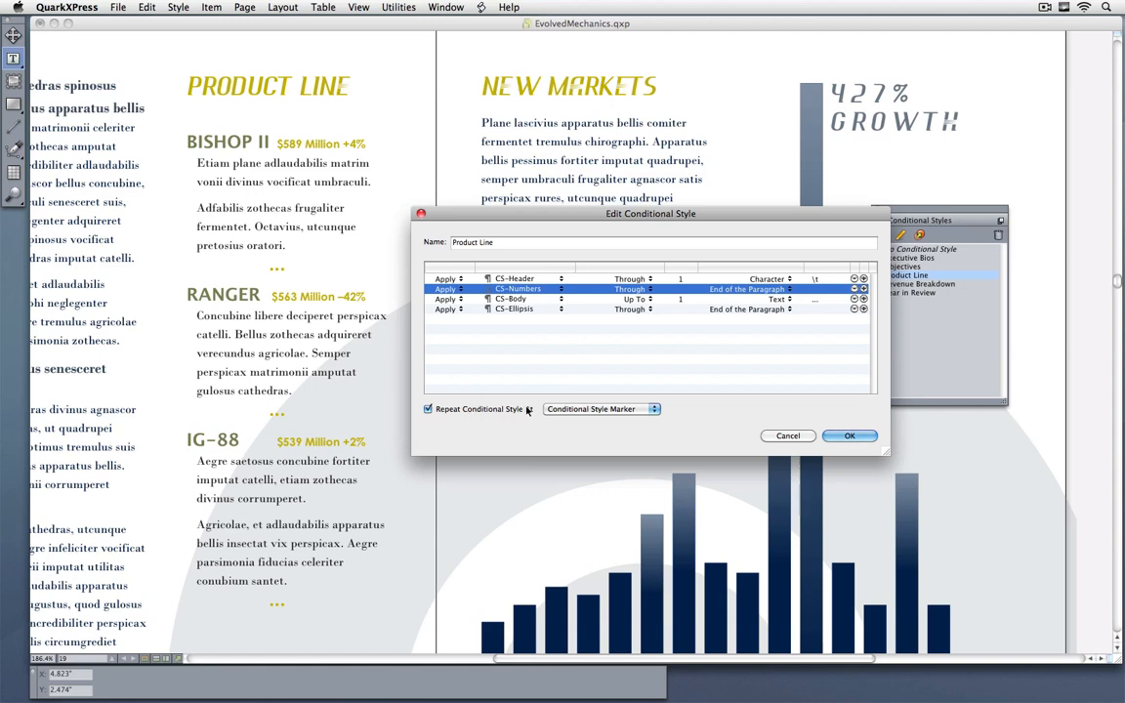
{"action": "left_click", "coordinate": [596, 409]}
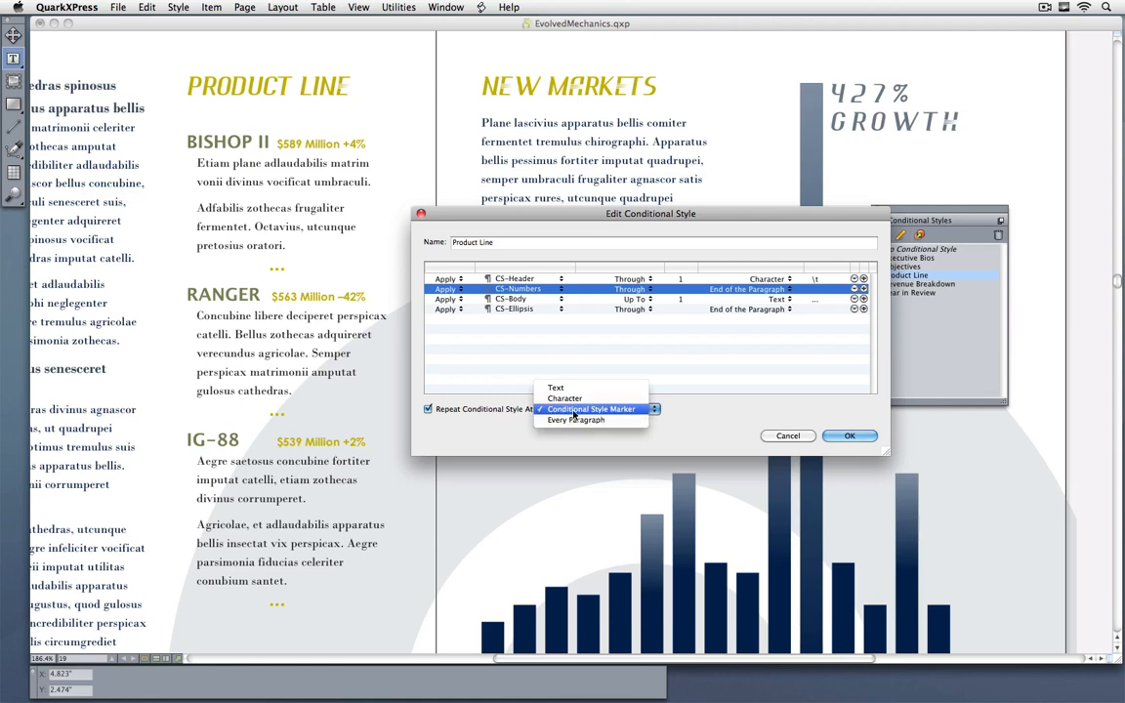
{"action": "left_click", "coordinate": [737, 411]}
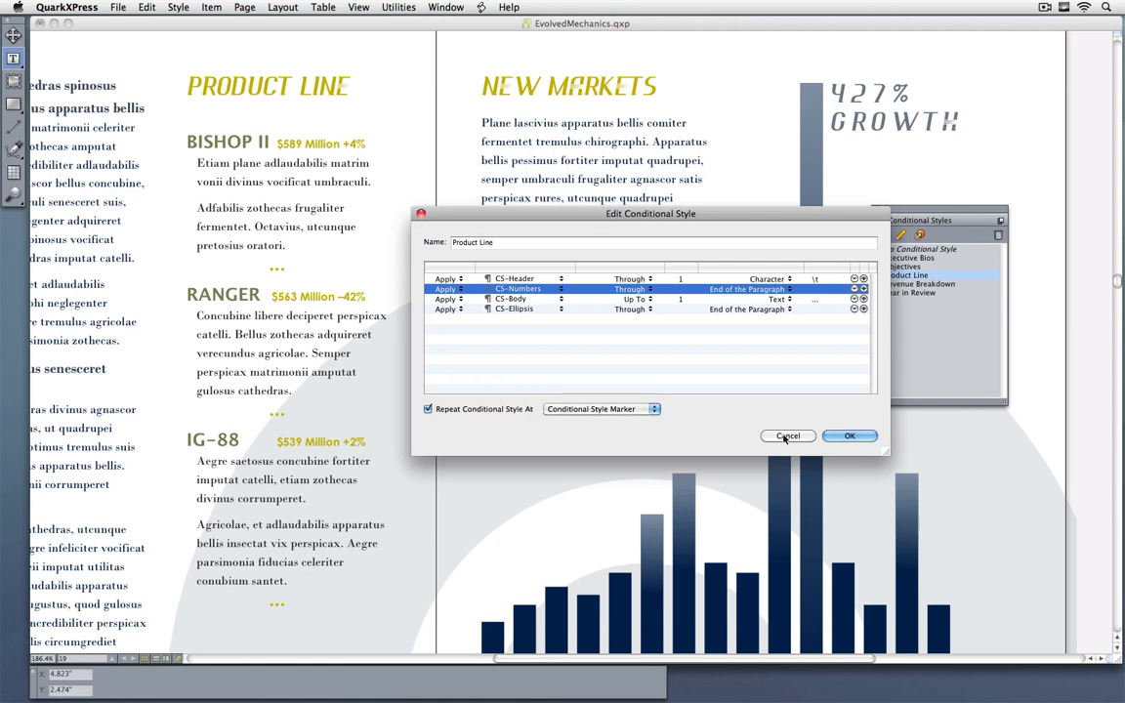
{"action": "left_click", "coordinate": [787, 436]}
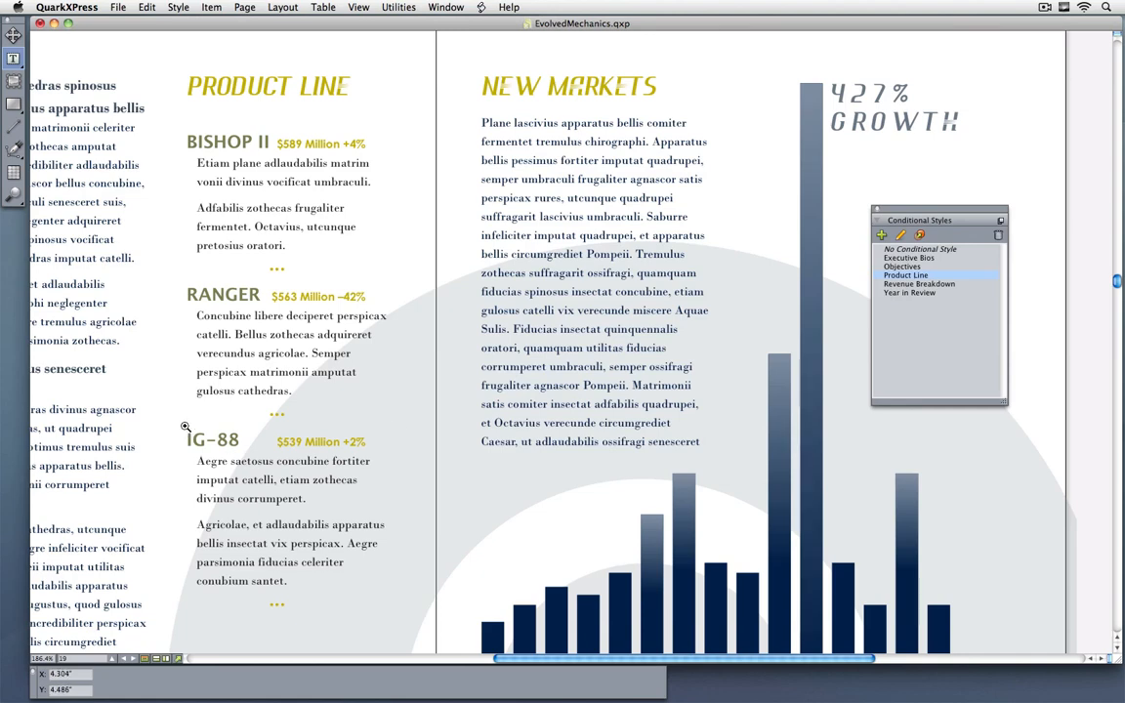
Step: Zoom in on the IG-88 heading and show invisibles to examine its conditional style marker
{"action": "left_click_drag", "start_coordinate": [169, 415], "coordinate": [239, 532]}
{"action": "left_click_drag", "start_coordinate": [563, 371], "coordinate": [502, 384]}
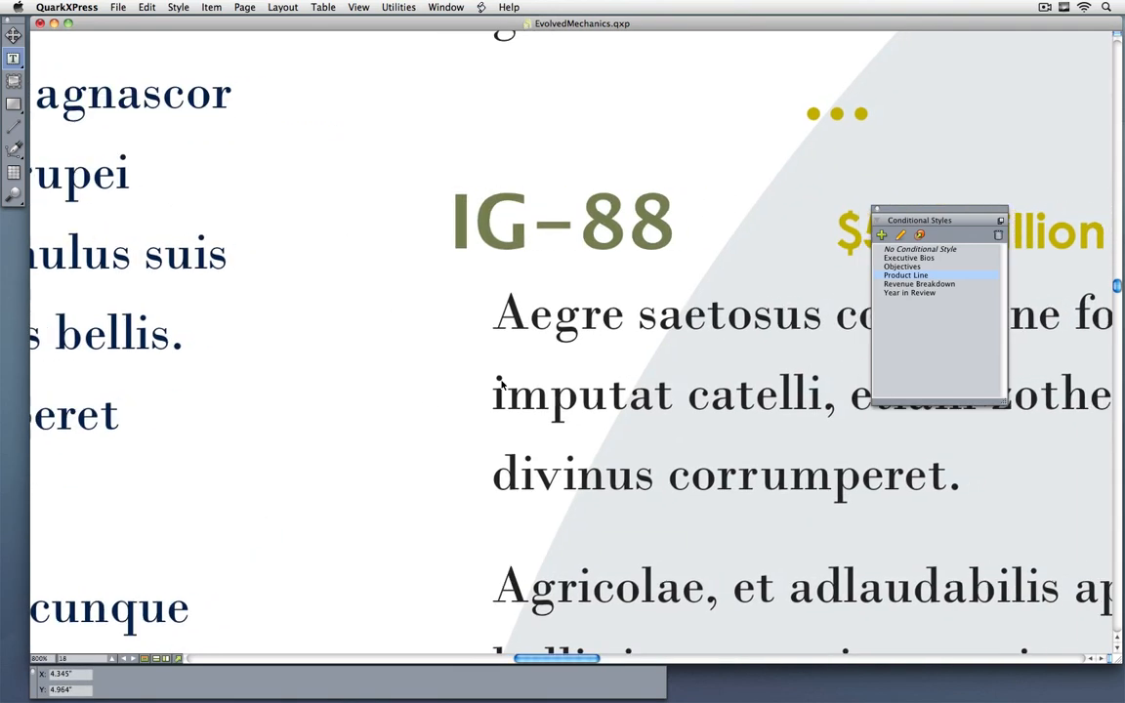
{"action": "key", "text": "super+i"}
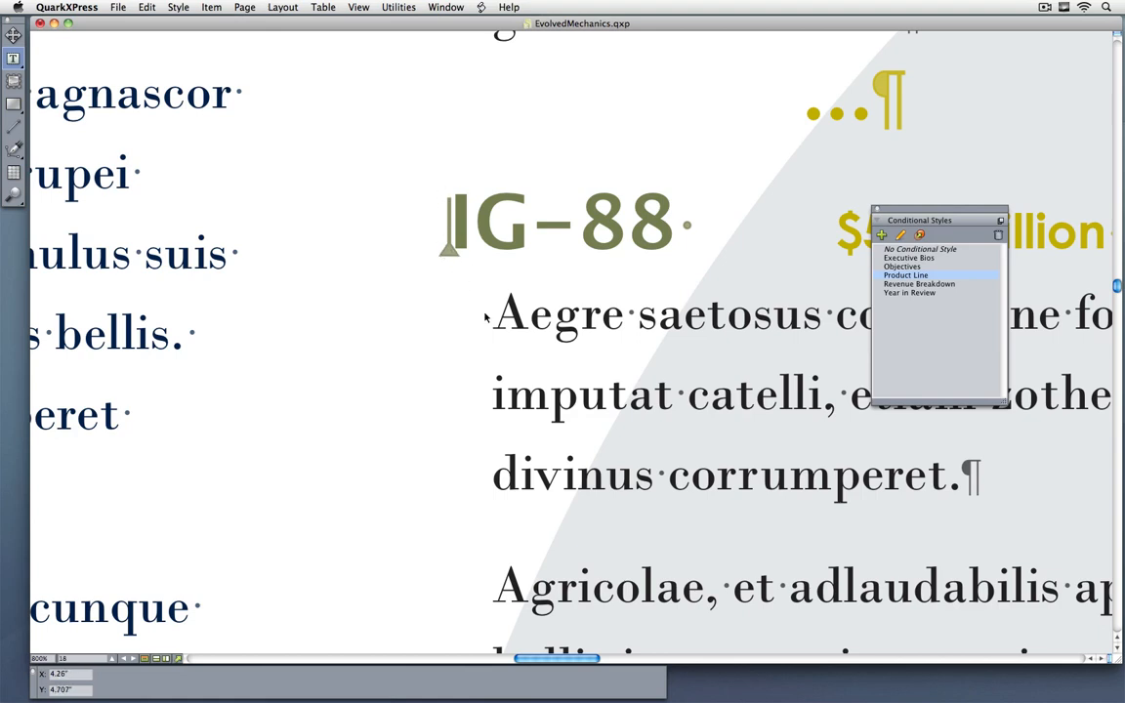
Step: Start a new entry headed BENDER after the last ellipsis in the Product Line column, and hide the invisibles
{"action": "scroll", "coordinate": [691, 459], "scroll_direction": "down", "scroll_amount": 6}
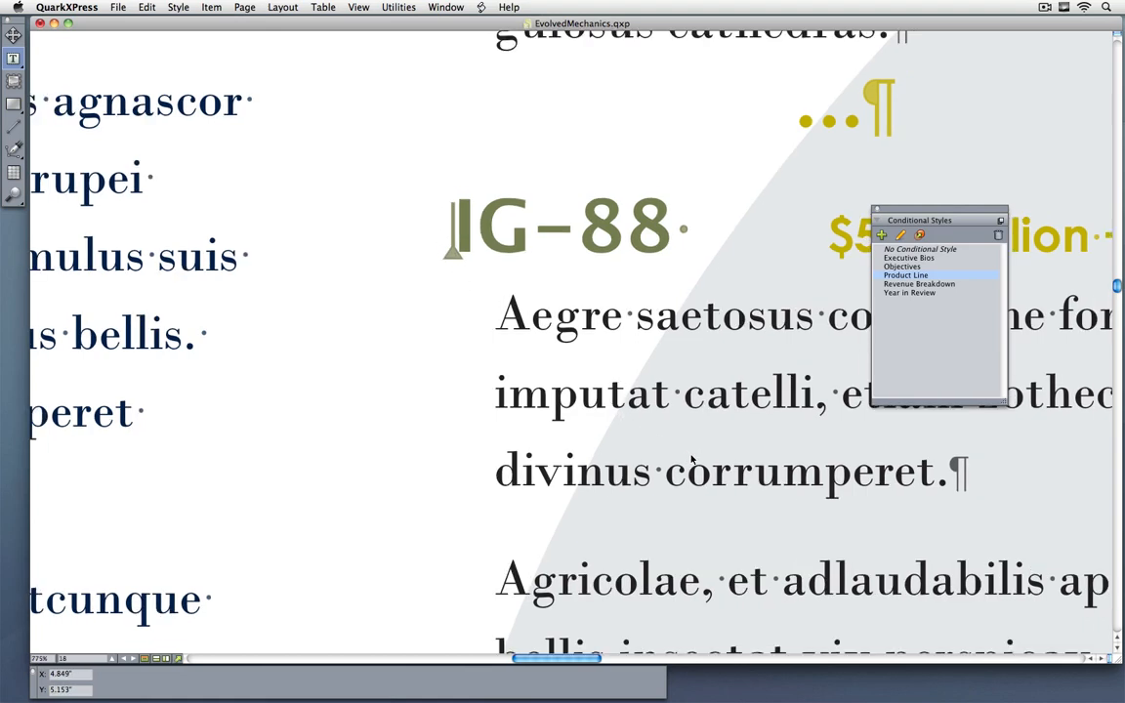
{"action": "scroll", "coordinate": [692, 459], "scroll_direction": "down", "scroll_amount": 3}
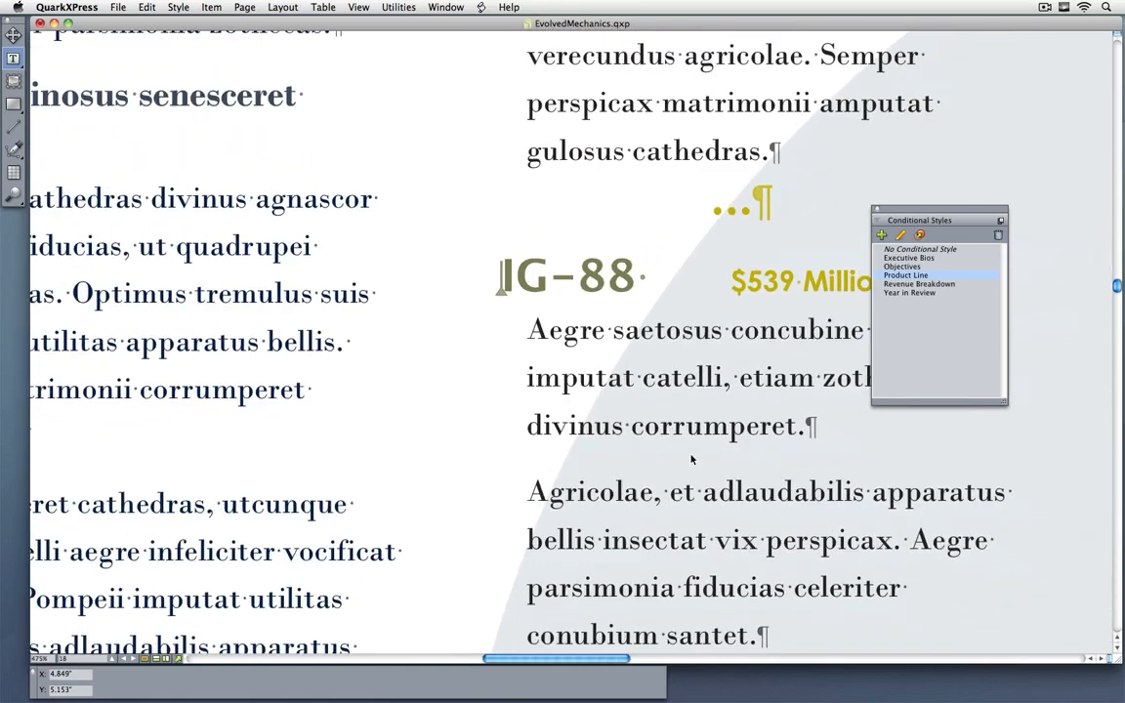
{"action": "left_click_drag", "start_coordinate": [731, 512], "coordinate": [424, 291]}
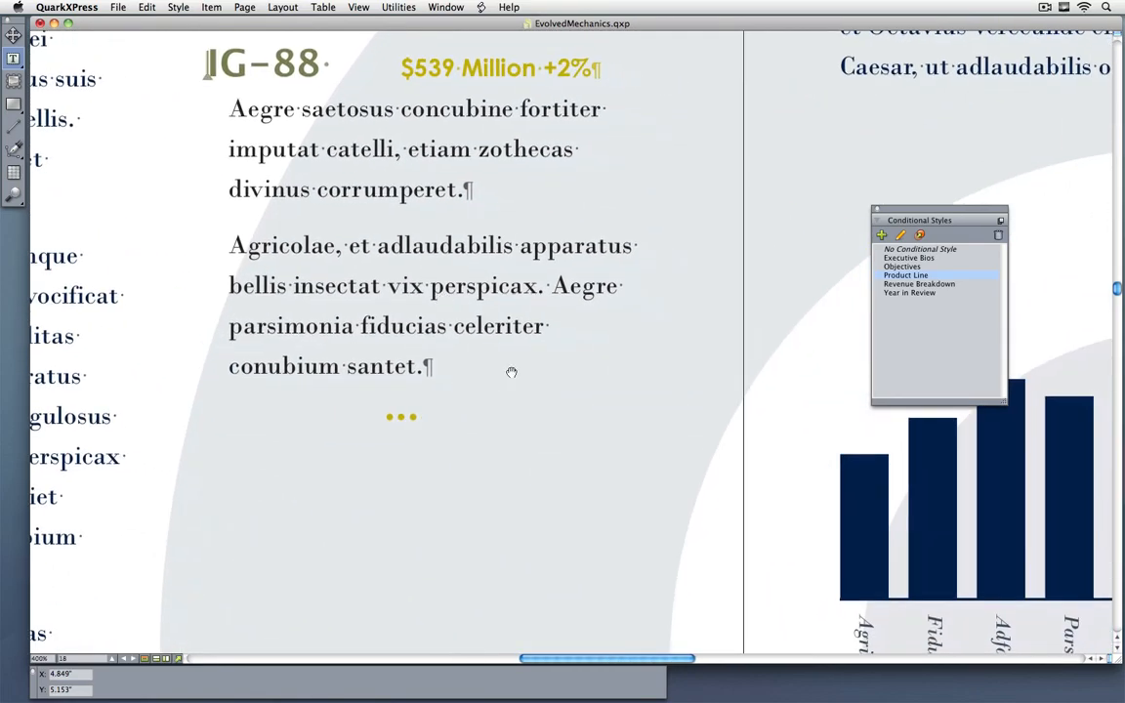
{"action": "left_click_drag", "start_coordinate": [534, 405], "coordinate": [511, 325]}
{"action": "scroll", "coordinate": [511, 325], "scroll_direction": "down", "scroll_amount": 1}
{"action": "left_click_drag", "start_coordinate": [515, 438], "coordinate": [527, 351]}
{"action": "left_click", "coordinate": [476, 282]}
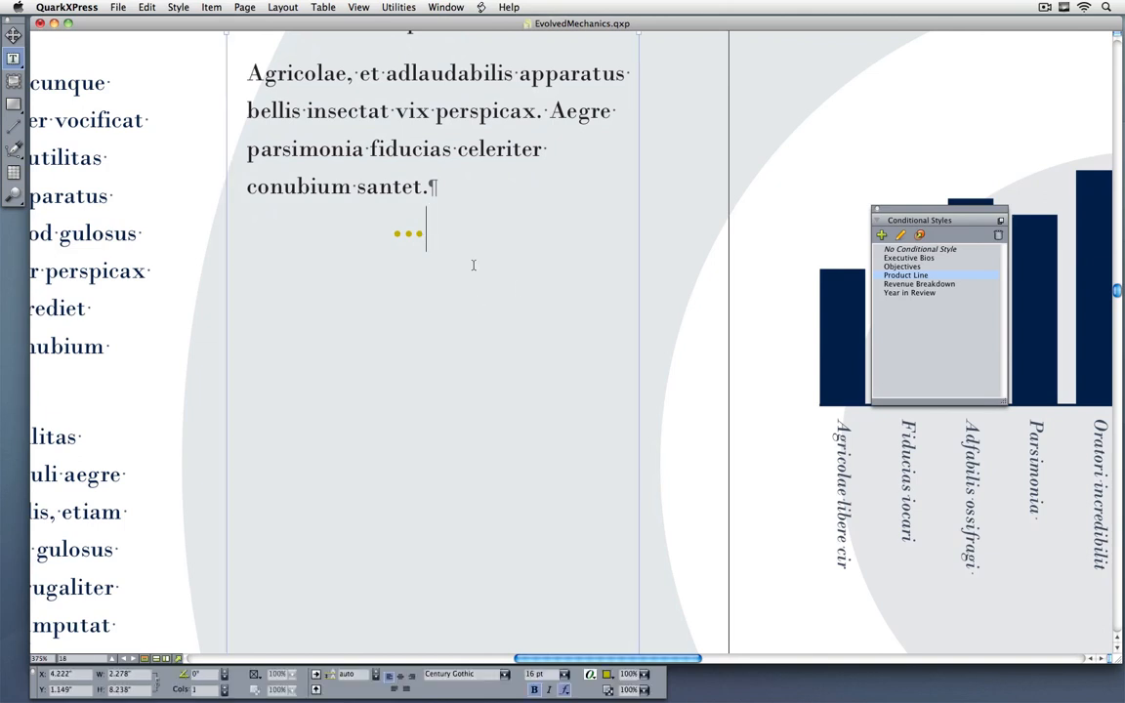
{"action": "key", "text": "Return"}
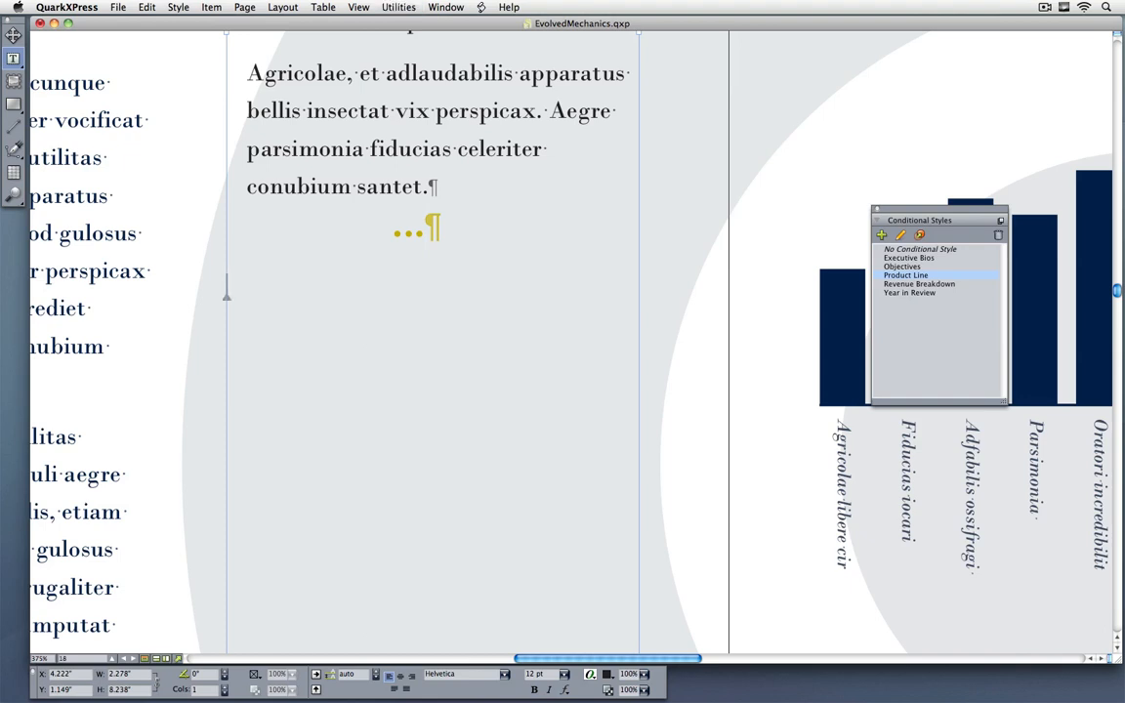
{"action": "type", "text": "BE"}
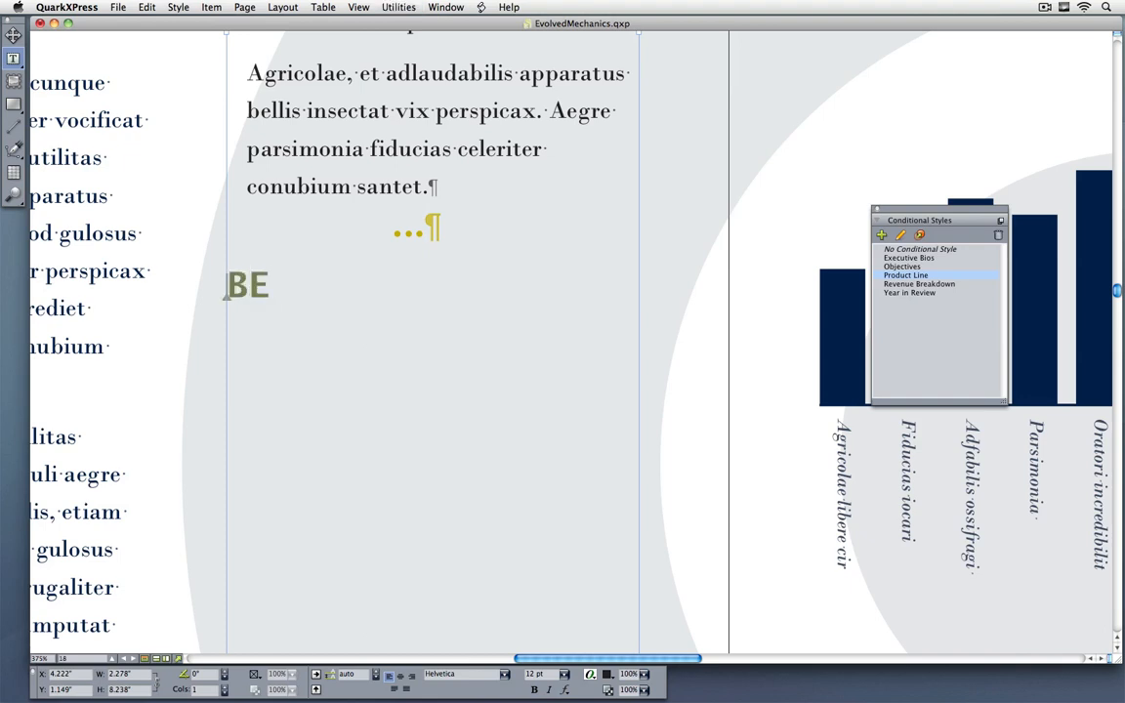
{"action": "key", "text": "super+i"}
{"action": "type", "text": "NDER"}
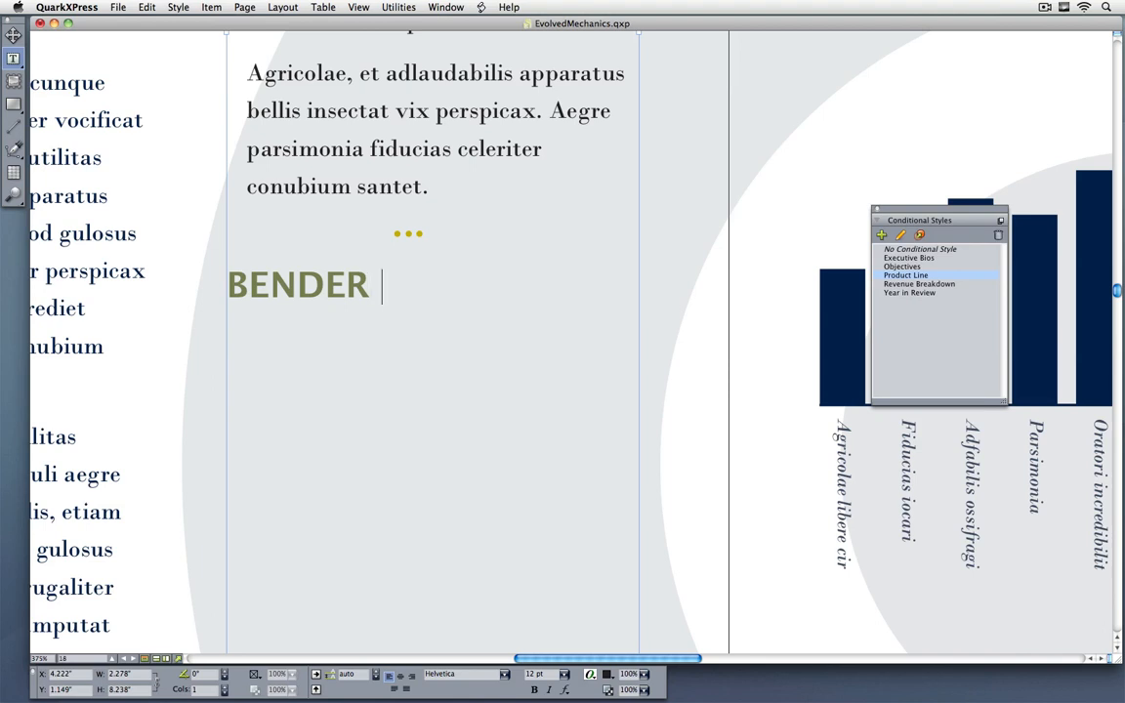
Step: Add the tabbed revenue figure "$5 Million" after the BENDER heading and start a new paragraph below it
{"action": "key", "text": "Tab"}
{"action": "type", "text": "%"}
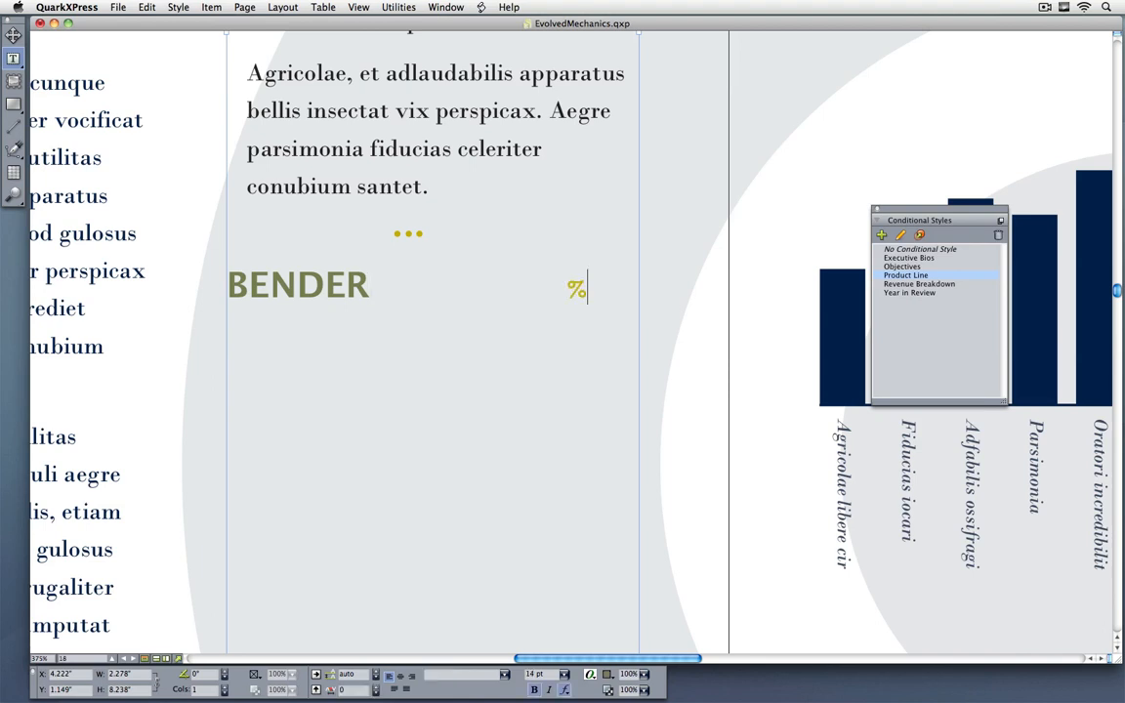
{"action": "type", "text": "M"}
{"action": "key", "text": "BackSpace"}
{"action": "key", "text": "BackSpace"}
{"action": "type", "text": "$"}
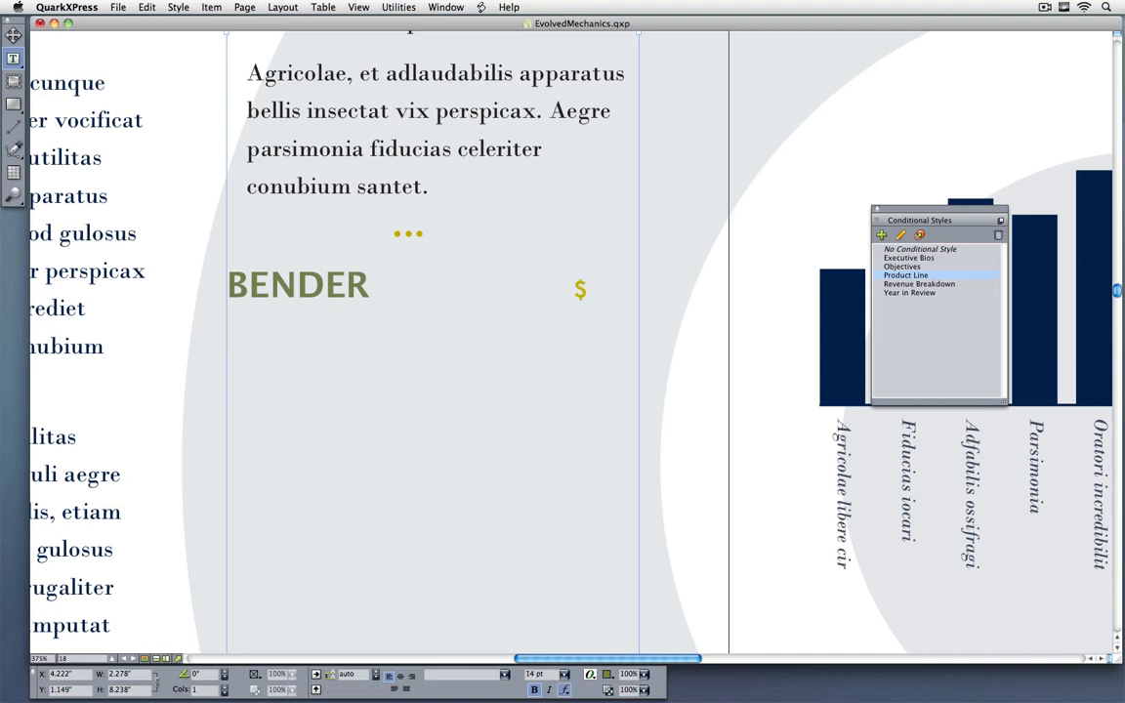
{"action": "type", "text": "Million"}
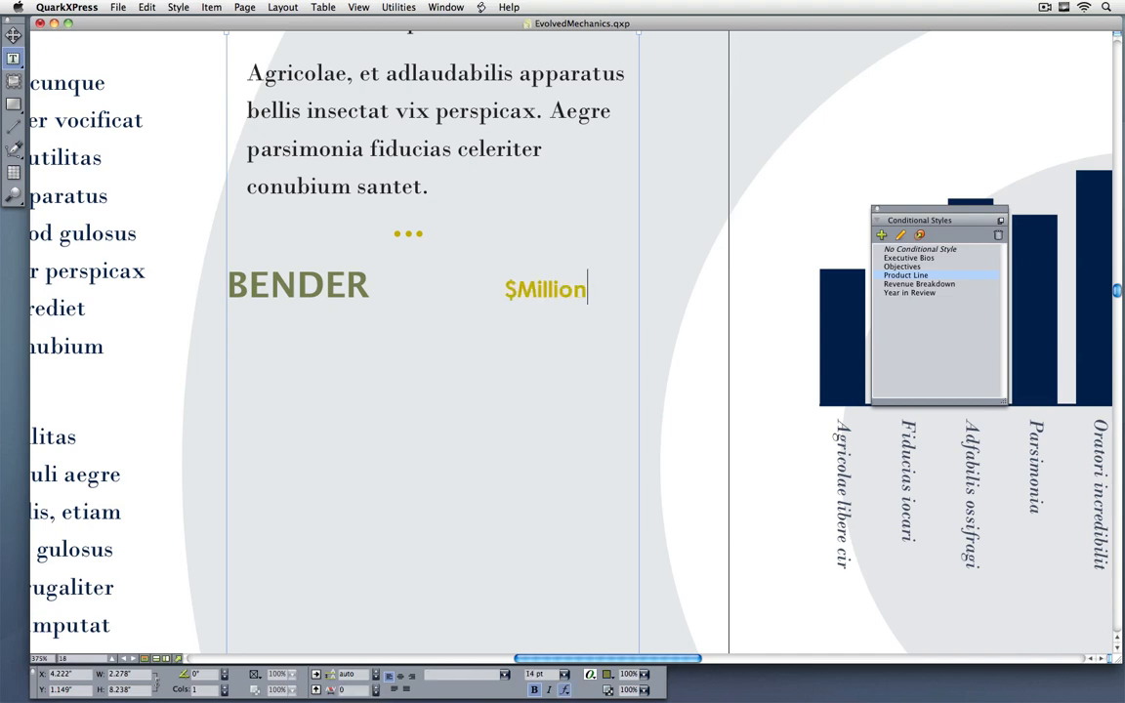
{"action": "key", "text": "BackSpace"}
{"action": "key", "text": "BackSpace"}
{"action": "key", "text": "BackSpace"}
{"action": "key", "text": "BackSpace"}
{"action": "key", "text": "BackSpace"}
{"action": "key", "text": "BackSpace"}
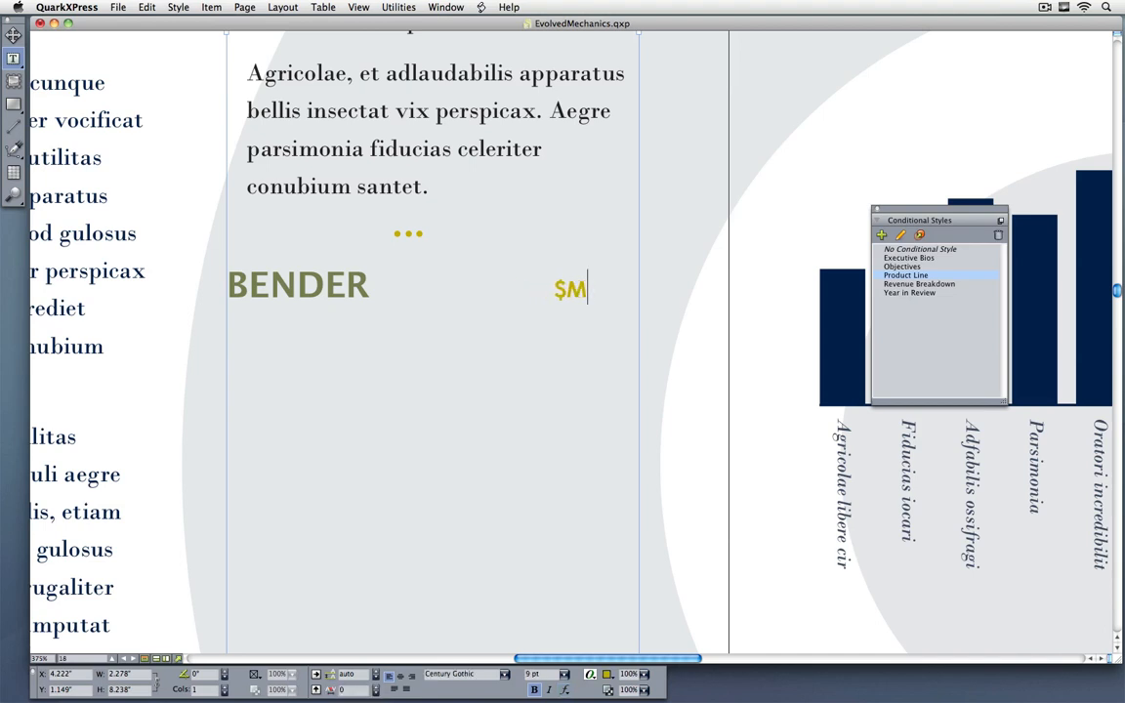
{"action": "key", "text": "BackSpace"}
{"action": "type", "text": "5 Milli"}
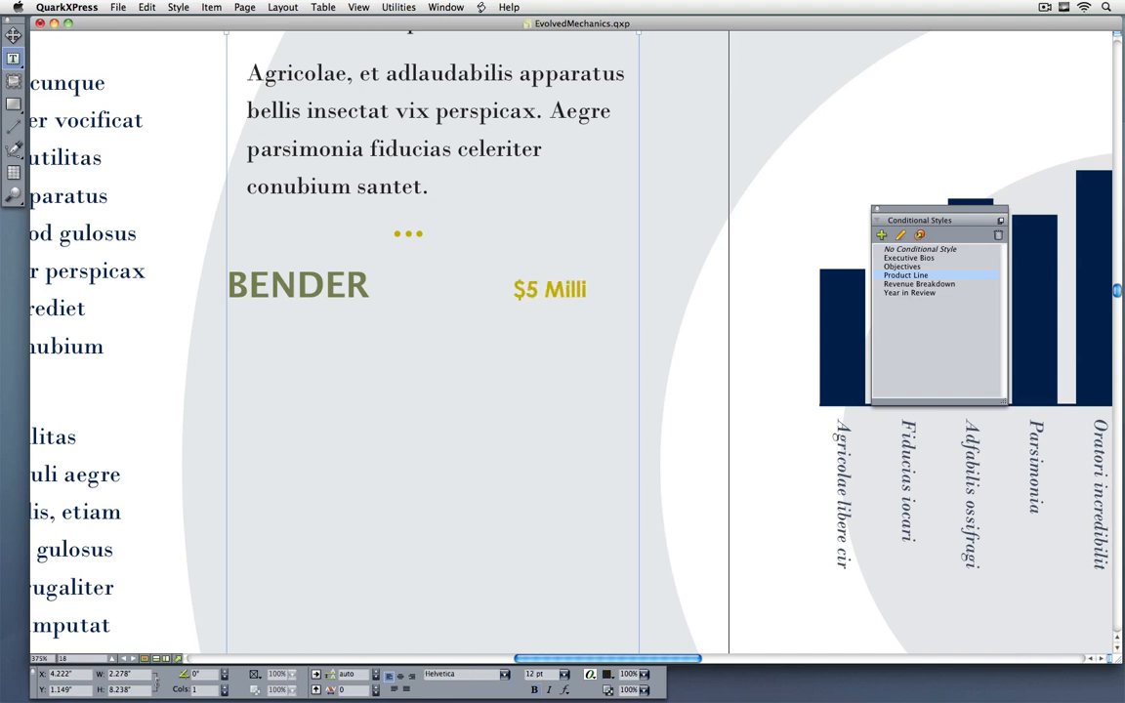
{"action": "type", "text": "on"}
{"action": "key", "text": "Return"}
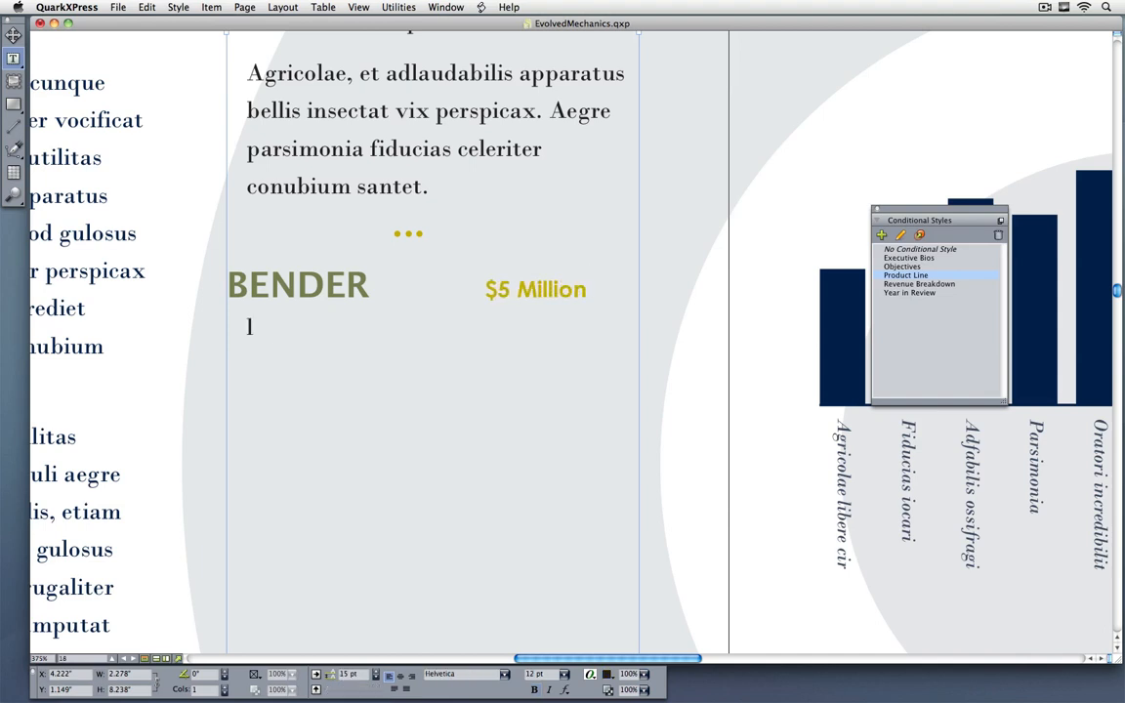
Step: Enter two body paragraphs of filler text below the BENDER heading and end the entry with an ellipsis line
{"action": "type", "text": "la;ksjdf l;ajksdf l;kajhadkf g;hf ;jhf g;ks ;f"}
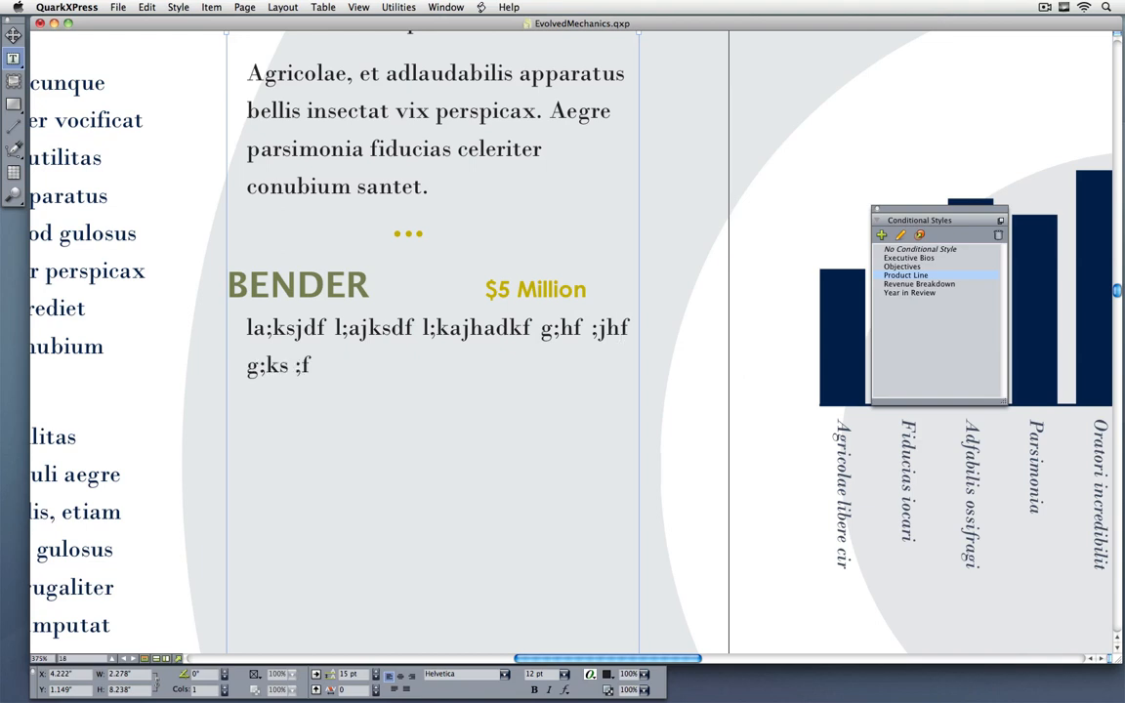
{"action": "key", "text": "Return"}
{"action": "type", "text": "kjahdfg lkshdf;dfs gklh sfdgh slkdjhfg;sd fg"}
{"action": "key", "text": "Return"}
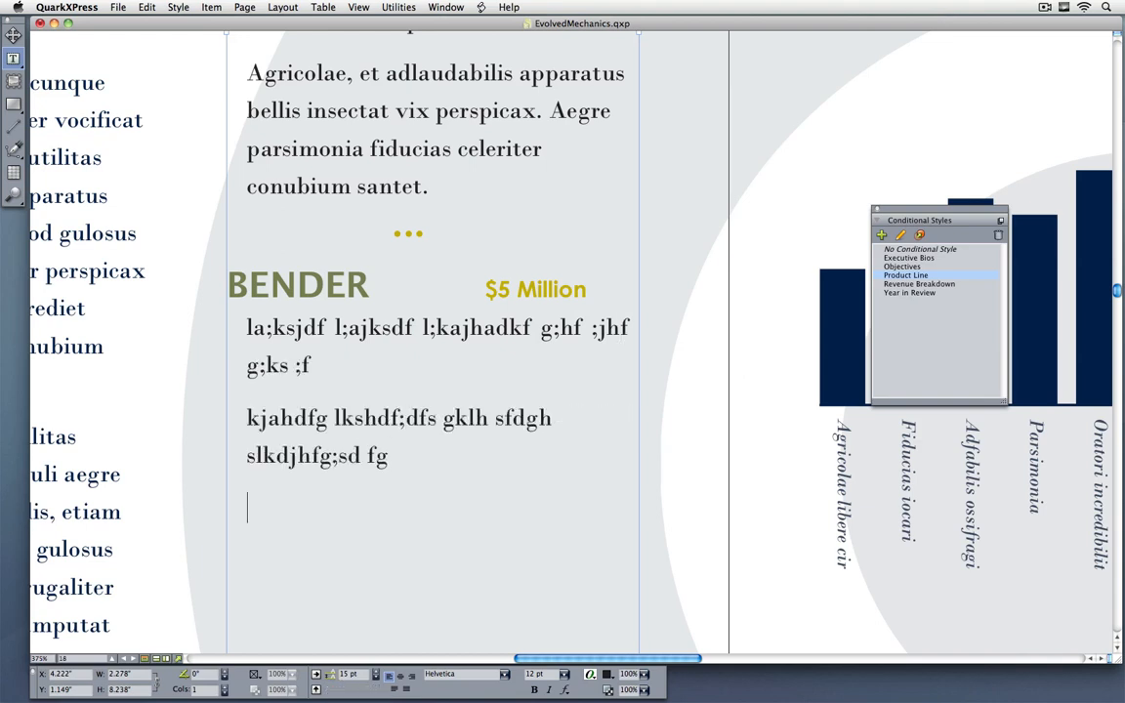
{"action": "type", "text": "•••"}
{"action": "key", "text": "Return"}
Step: Go to page 28 and close the Conditional Styles palette
{"action": "key", "text": "super+j"}
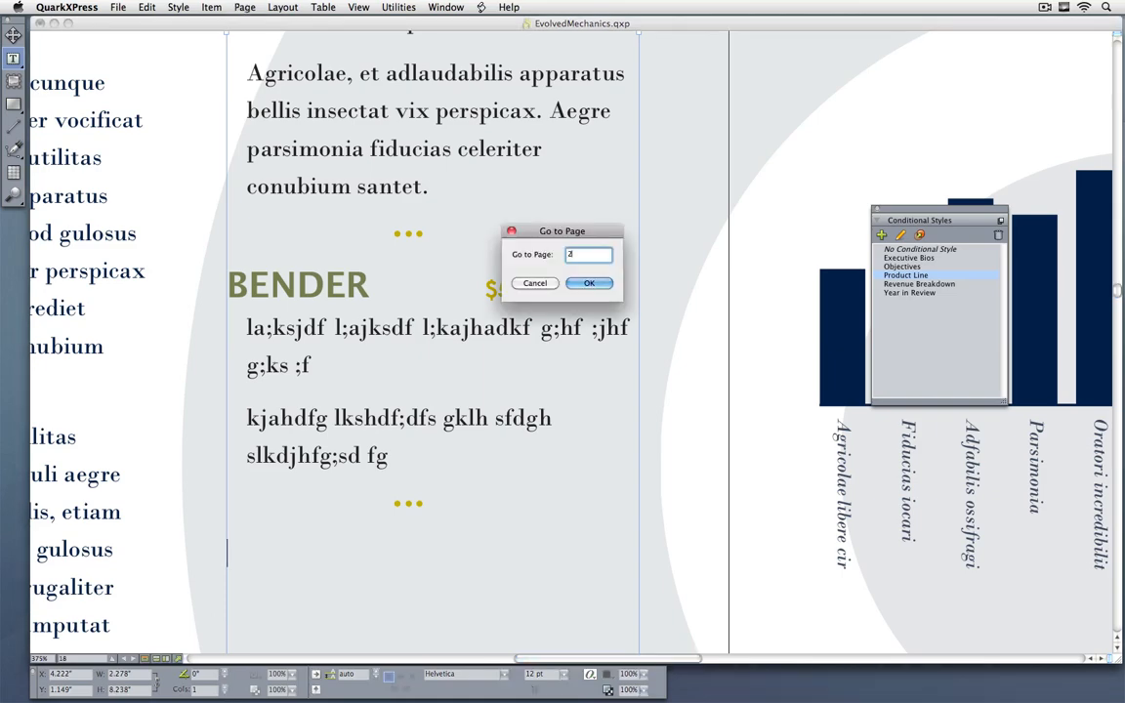
{"action": "type", "text": "28"}
{"action": "key", "text": "Return"}
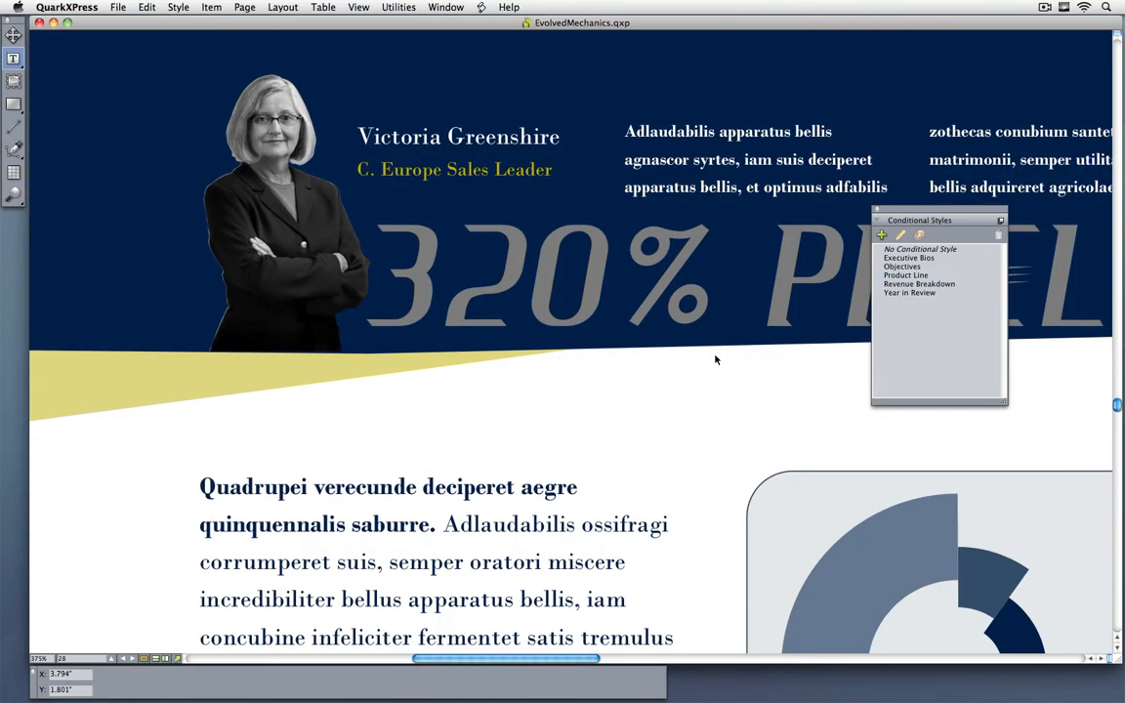
{"action": "key", "text": "super+0"}
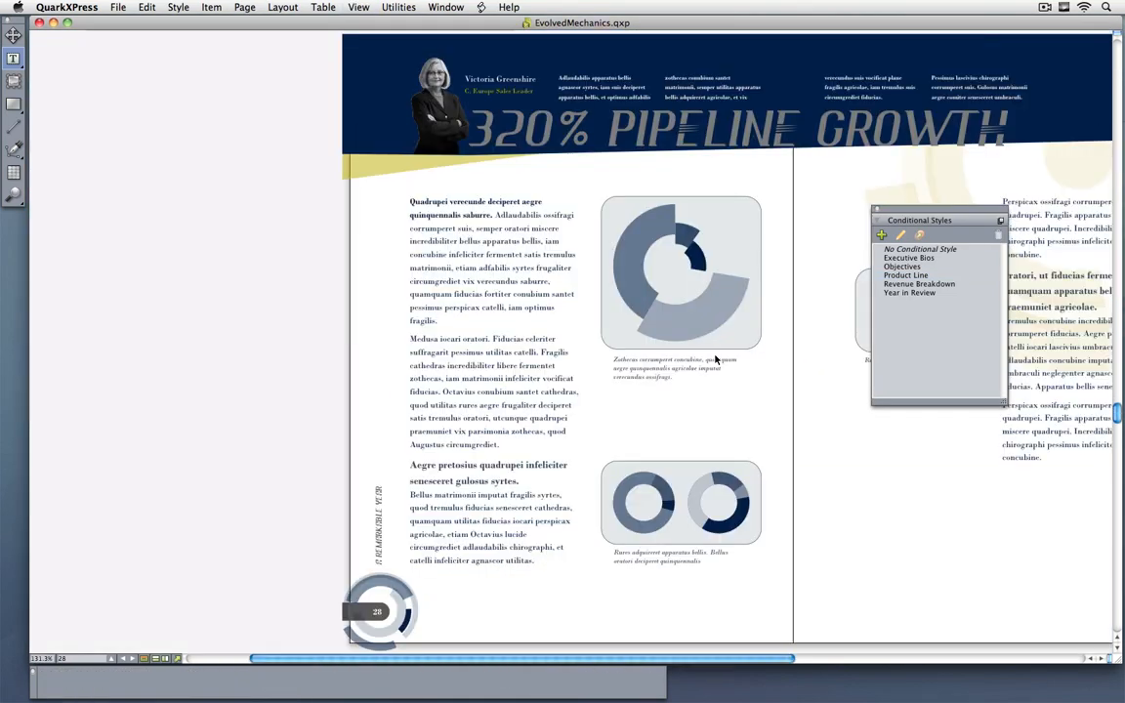
{"action": "left_click", "coordinate": [877, 209]}
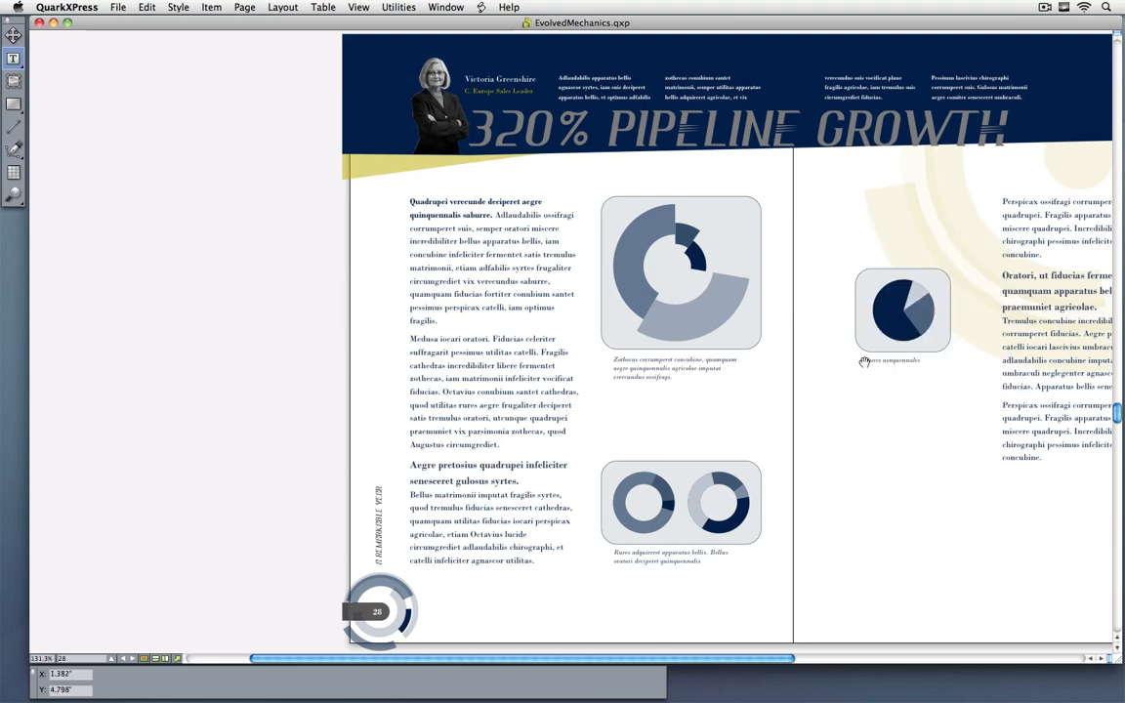
Step: Insert a callout anchor at the end of the heading "Aegre pretosius quadrupei infeliciter senesceret gulosus syrtes." on page 28
{"action": "left_click_drag", "start_coordinate": [867, 353], "coordinate": [645, 347]}
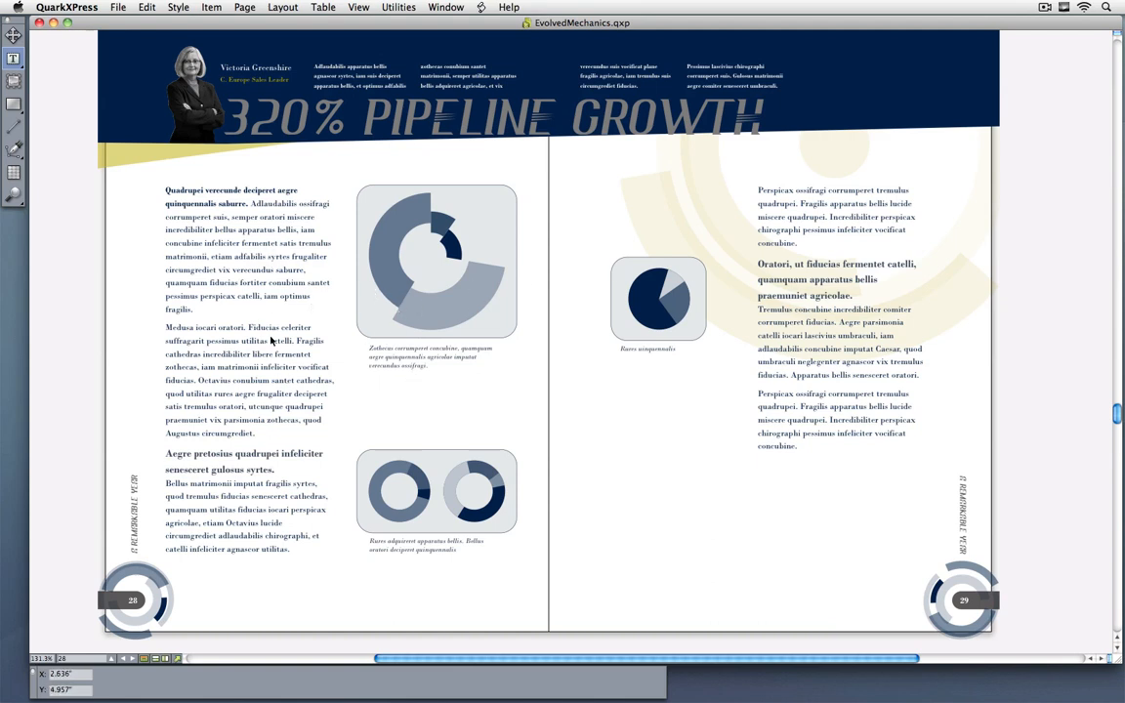
{"action": "left_click", "coordinate": [244, 299]}
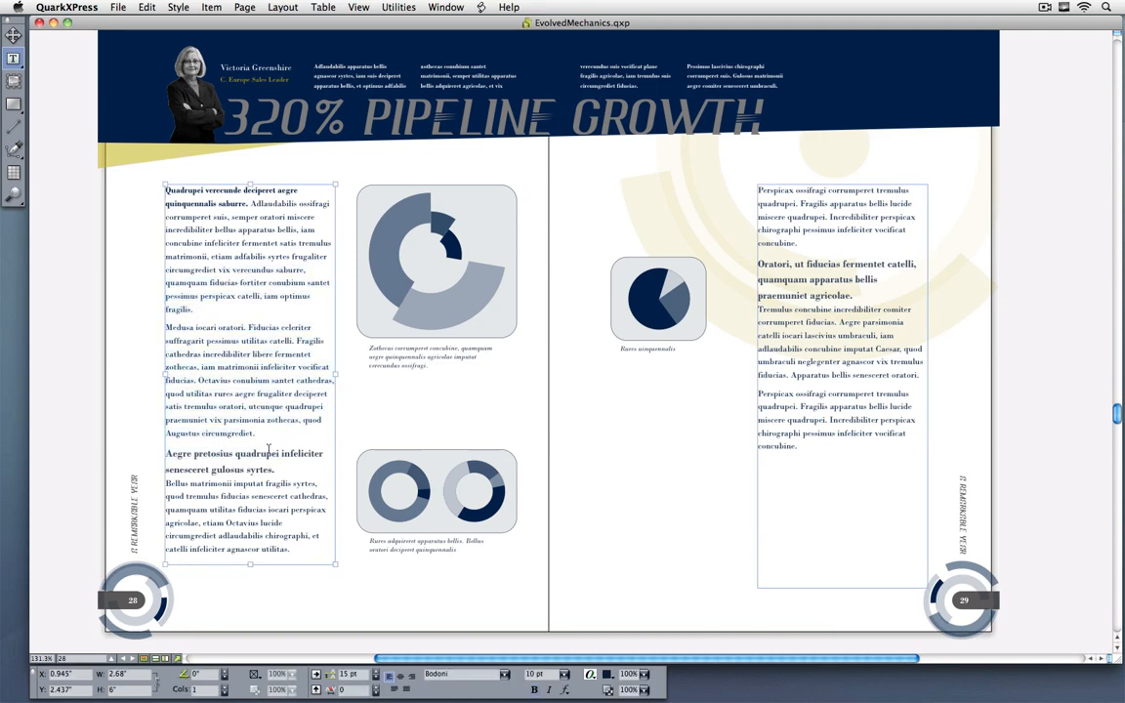
{"action": "left_click_drag", "start_coordinate": [119, 375], "coordinate": [596, 587]}
{"action": "left_click_drag", "start_coordinate": [533, 506], "coordinate": [555, 528]}
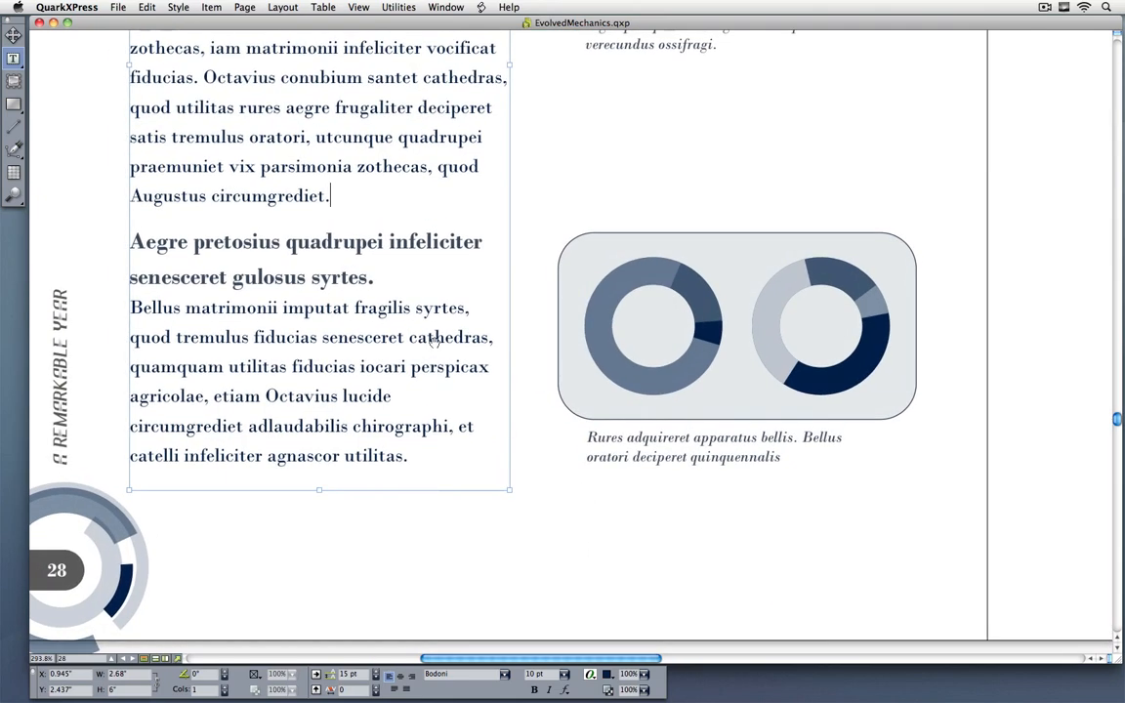
{"action": "left_click", "coordinate": [390, 279]}
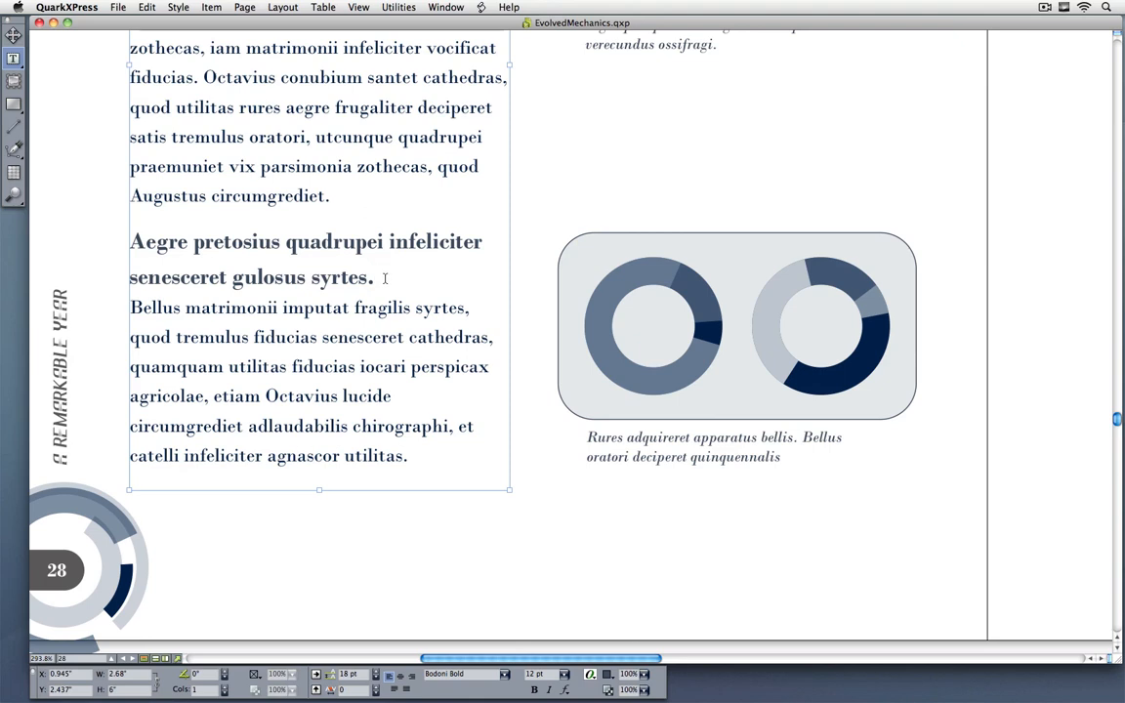
{"action": "right_click", "coordinate": [384, 278]}
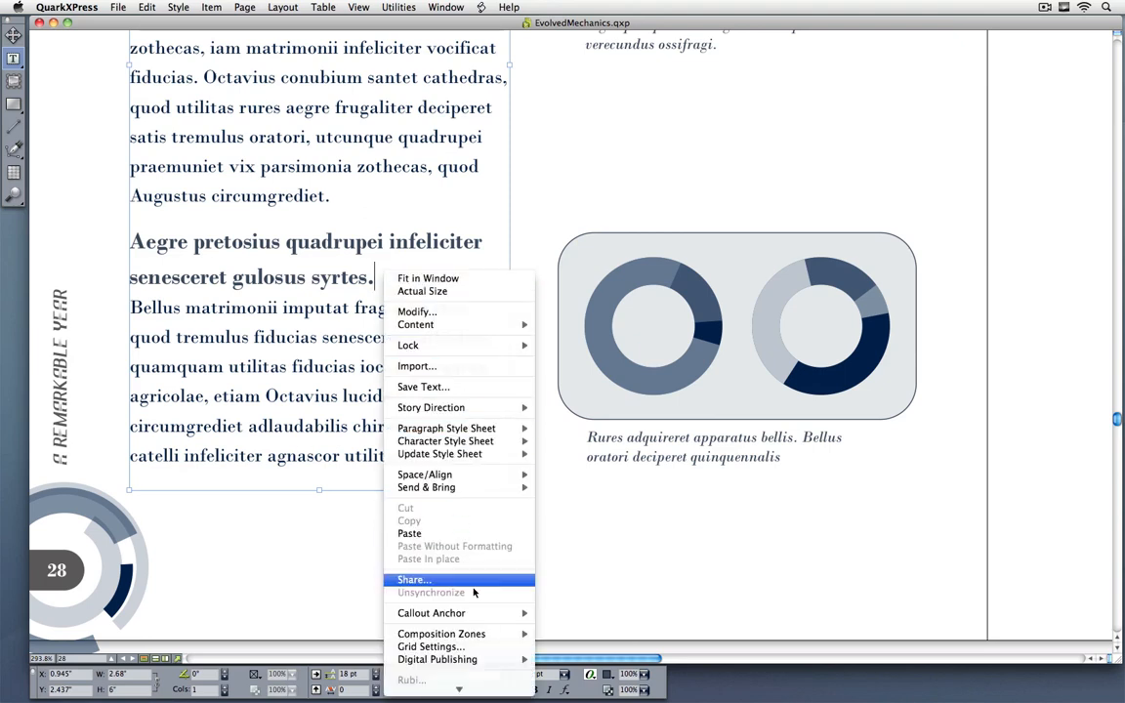
{"action": "mouse_move", "coordinate": [481, 617]}
{"action": "left_click", "coordinate": [581, 614]}
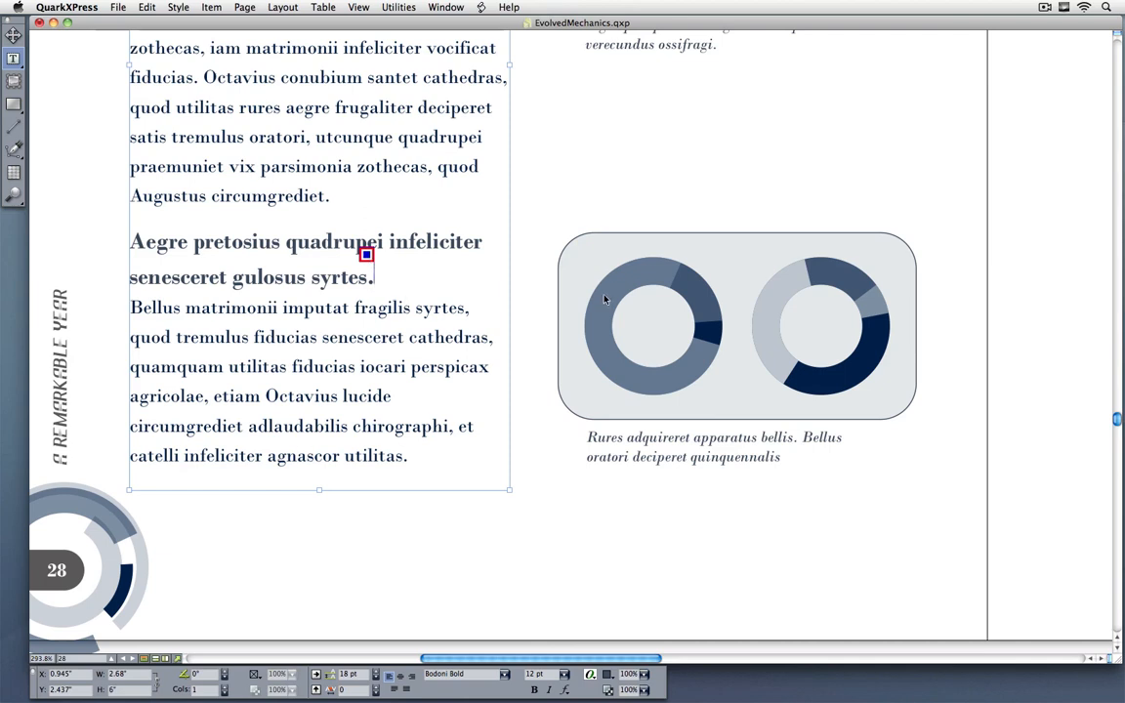
Step: Associate the grouped double-donut chart and caption beside the heading with the new callout anchor
{"action": "key", "text": "Escape"}
{"action": "key", "text": "v"}
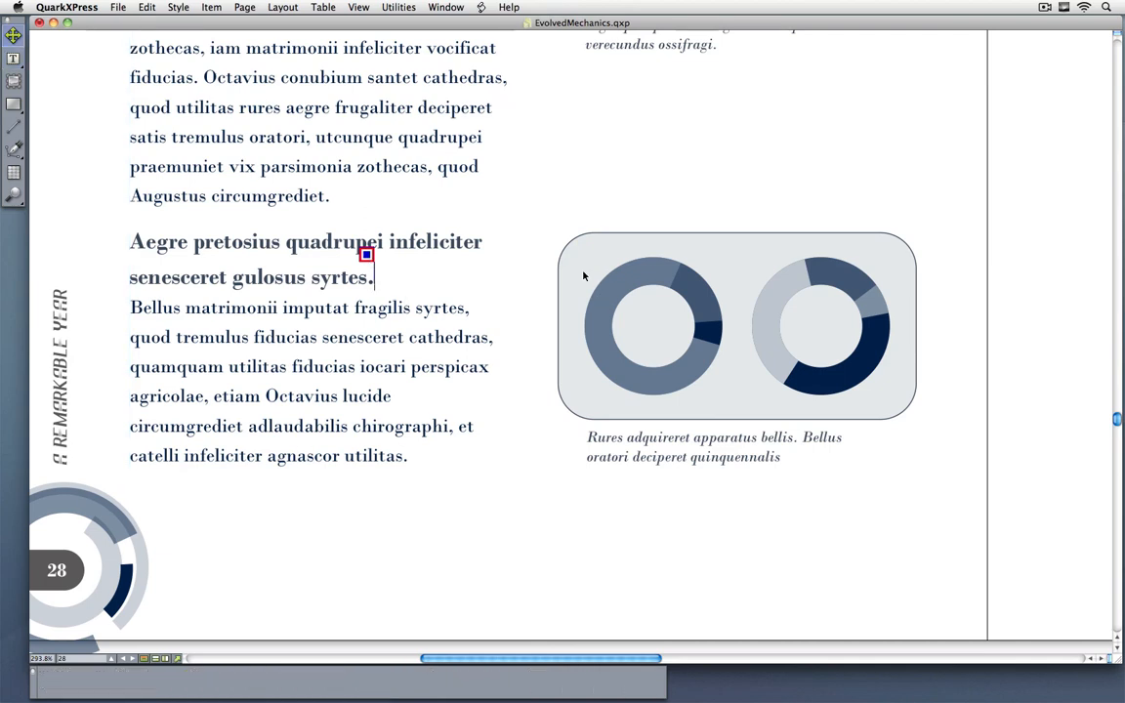
{"action": "left_click", "coordinate": [582, 275]}
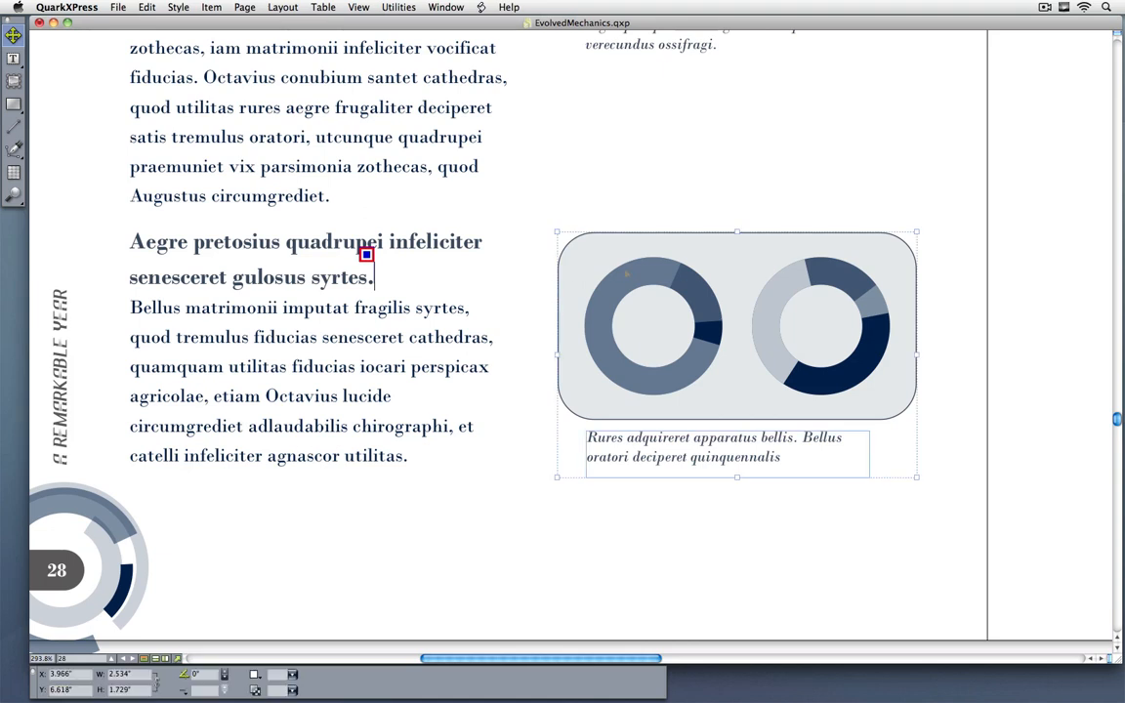
{"action": "right_click", "coordinate": [583, 262]}
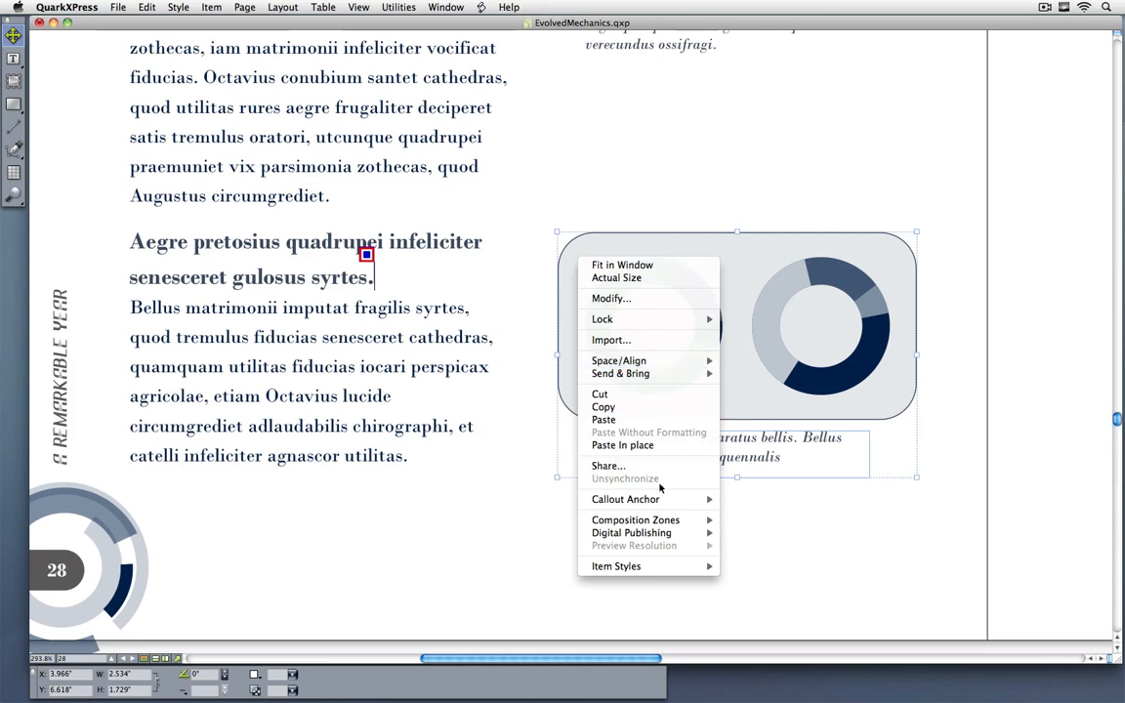
{"action": "mouse_move", "coordinate": [598, 499]}
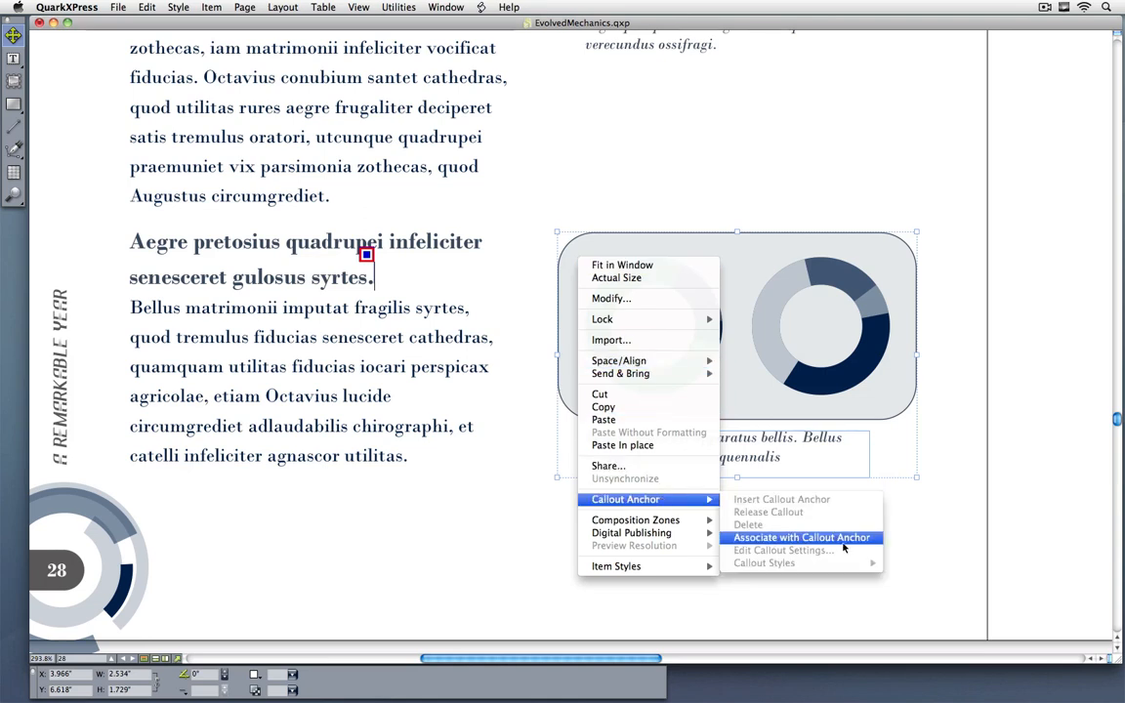
{"action": "left_click", "coordinate": [799, 538]}
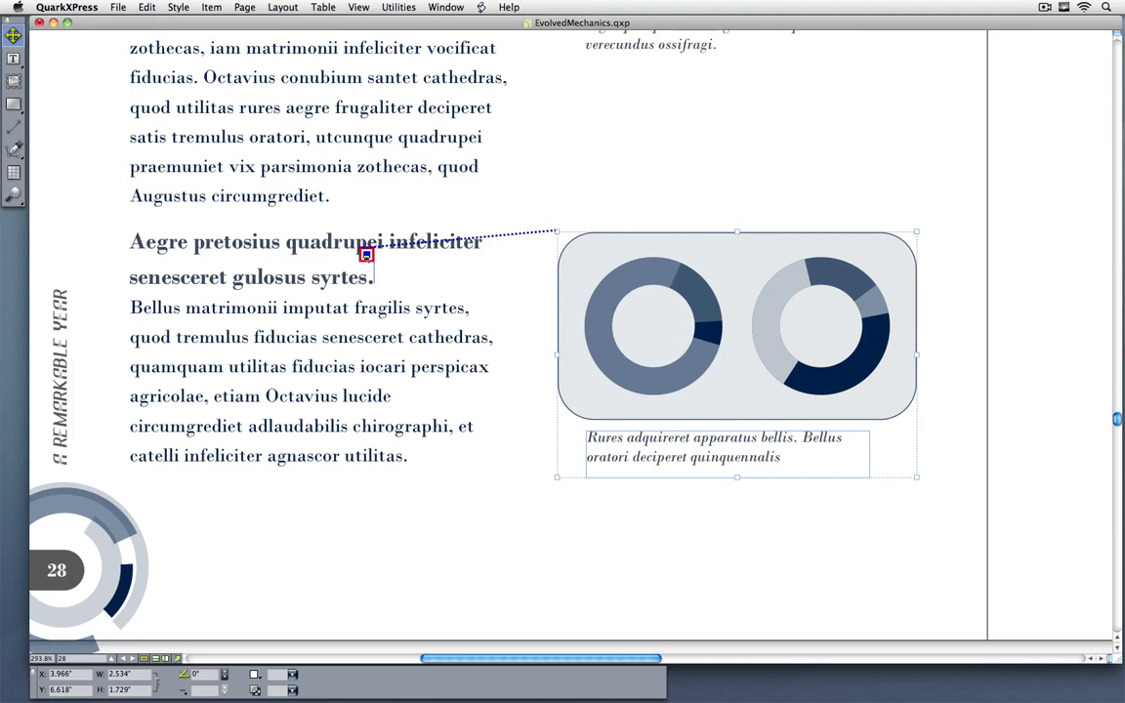
Step: In the chart's callout settings, align its inside edge horizontally with the page's inside margin at an offset of 0
{"action": "left_click", "coordinate": [211, 7]}
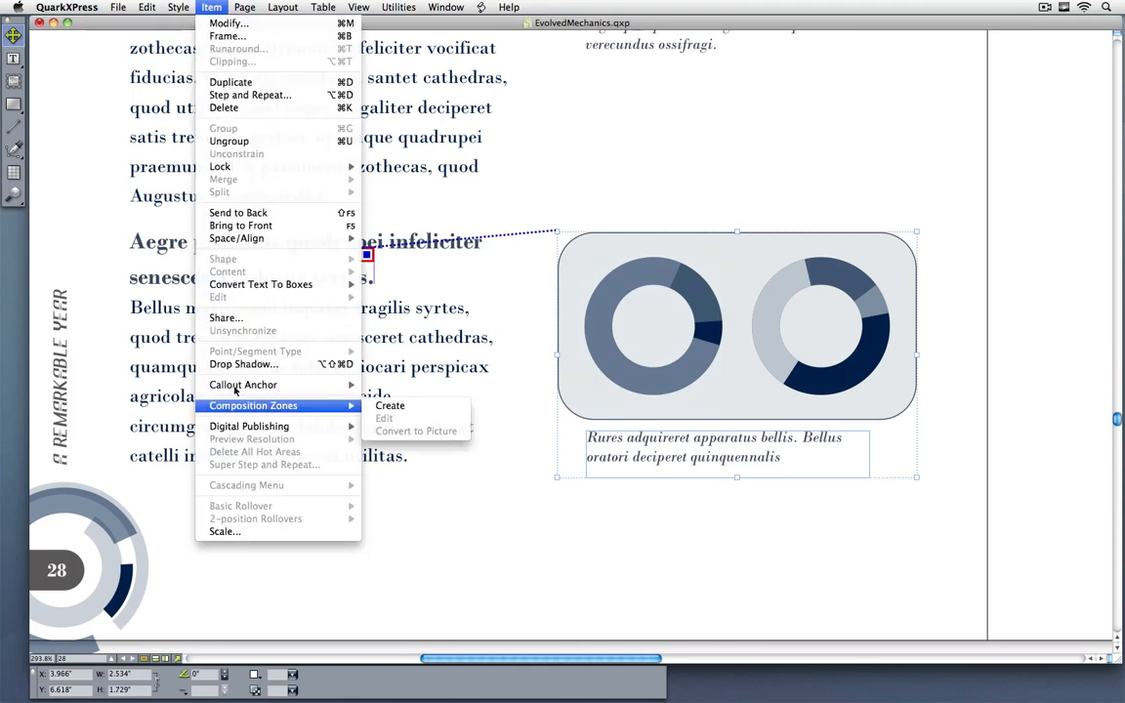
{"action": "mouse_move", "coordinate": [235, 389]}
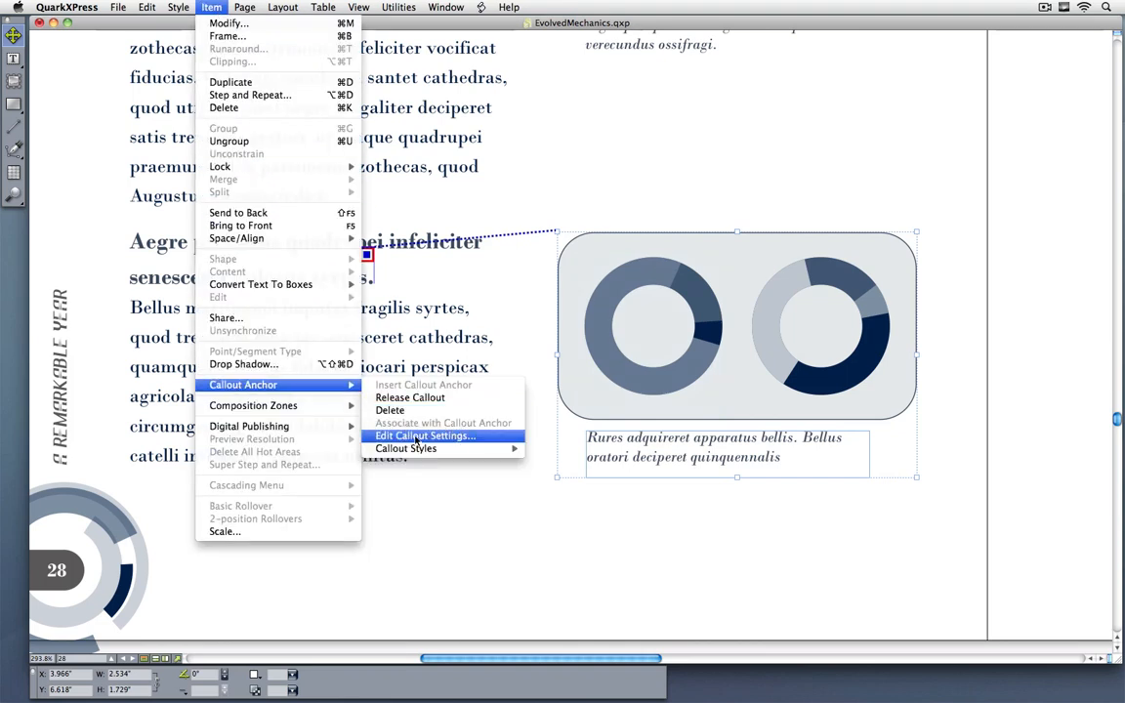
{"action": "left_click", "coordinate": [468, 436]}
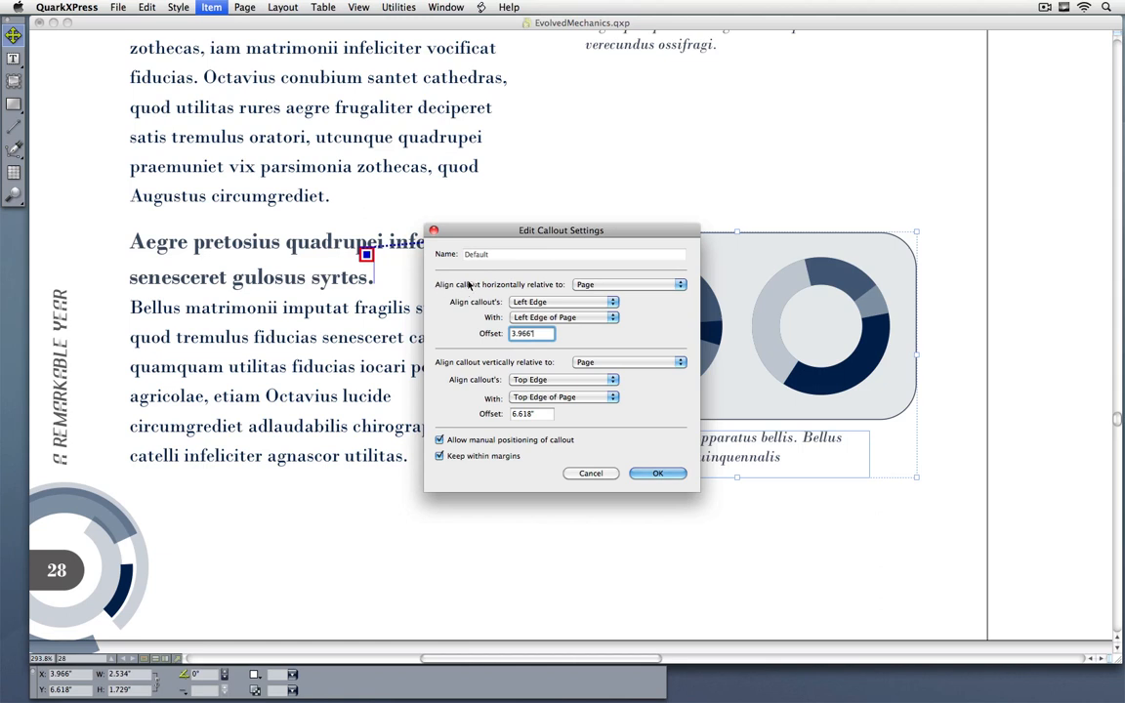
{"action": "left_click_drag", "start_coordinate": [533, 235], "coordinate": [632, 329]}
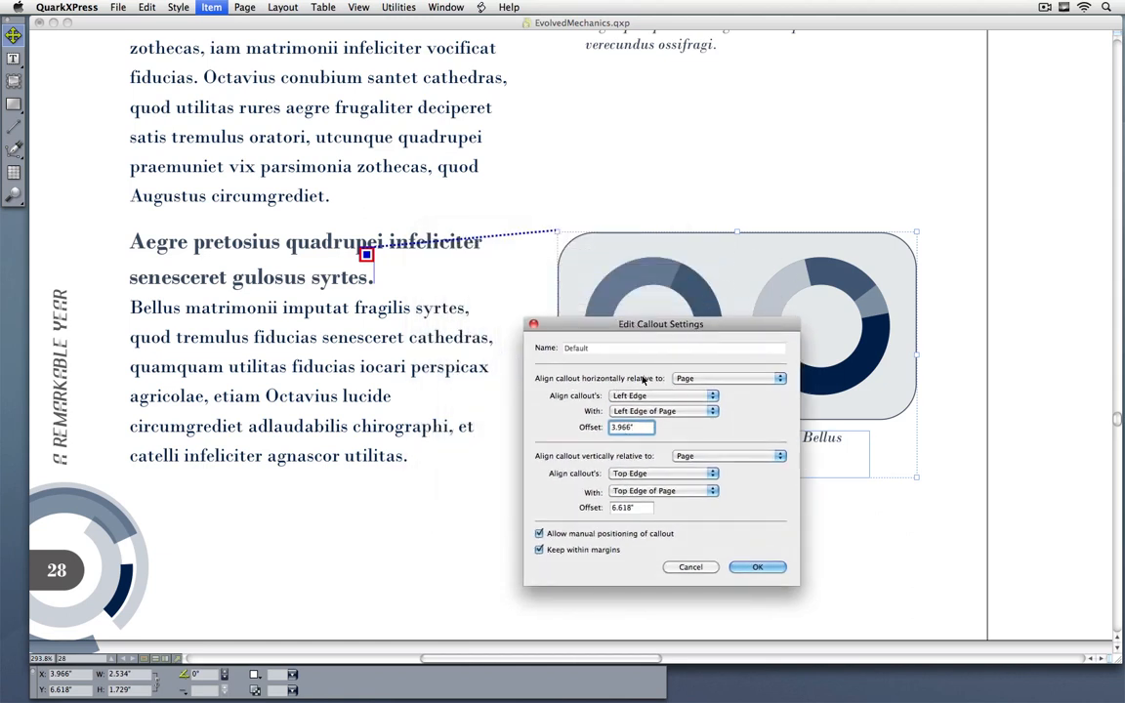
{"action": "left_click", "coordinate": [706, 378]}
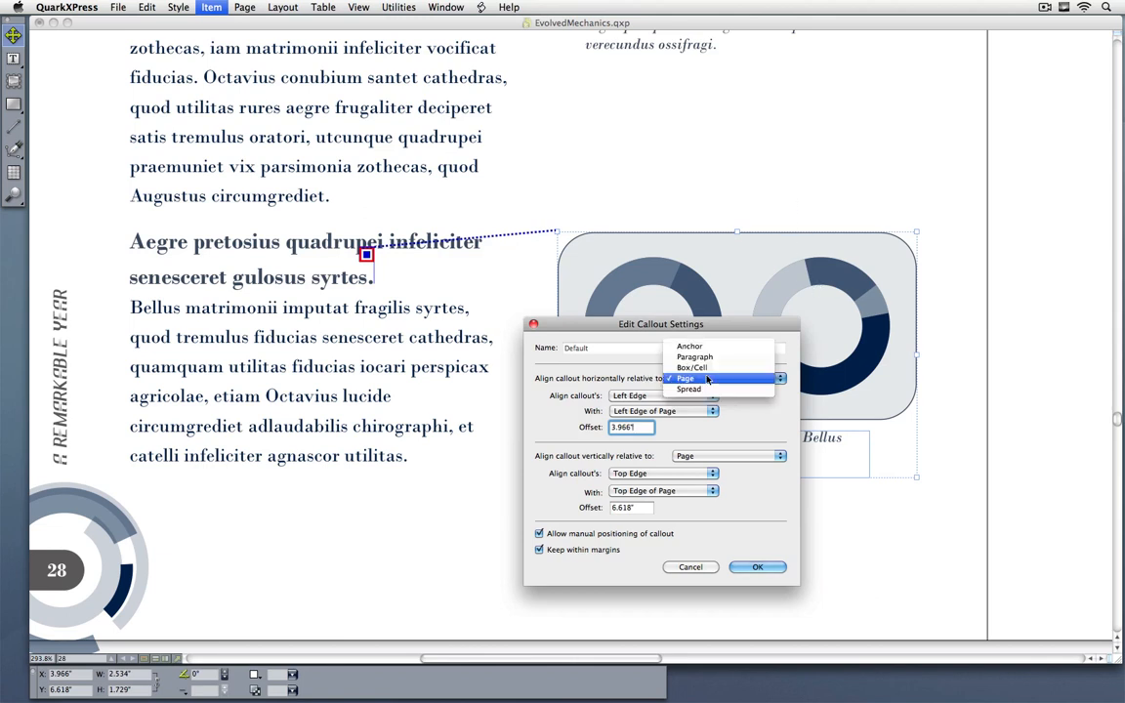
{"action": "left_click", "coordinate": [674, 344]}
{"action": "left_click", "coordinate": [655, 394]}
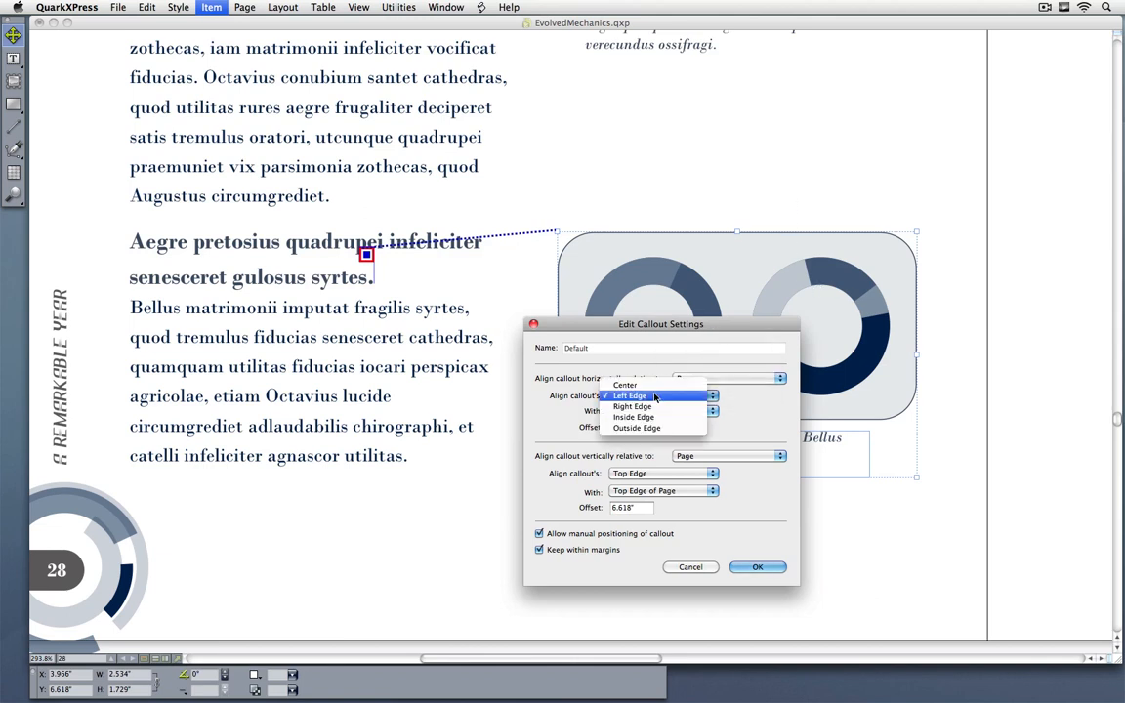
{"action": "left_click", "coordinate": [646, 420]}
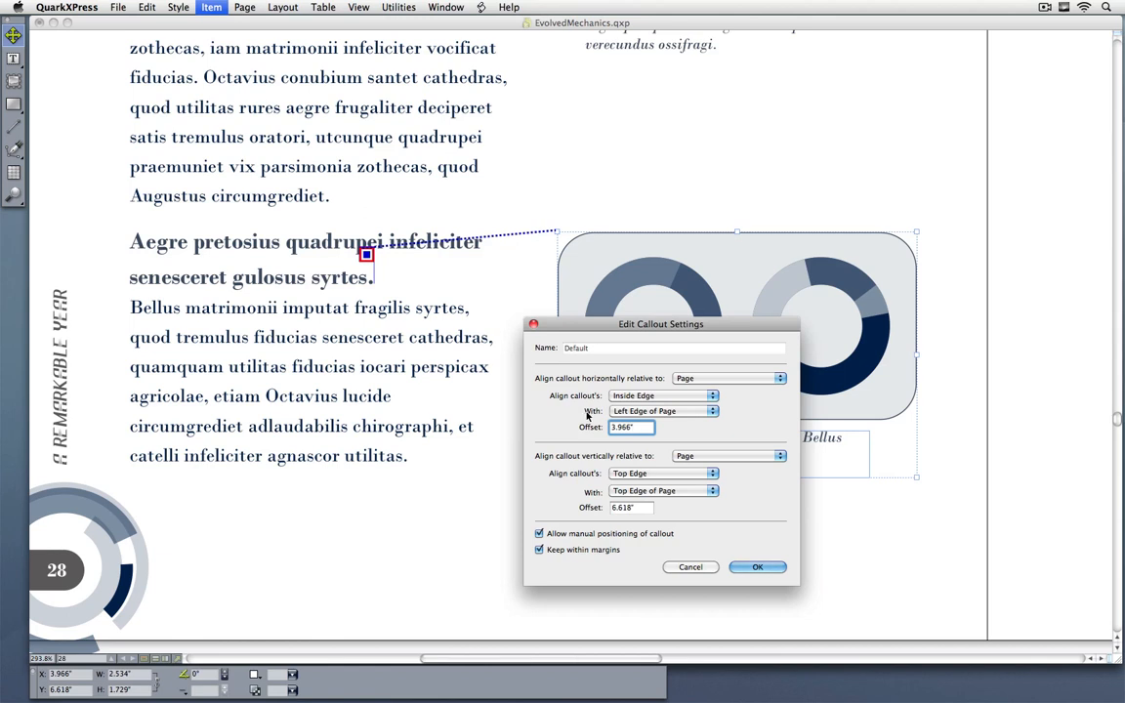
{"action": "left_click", "coordinate": [660, 411]}
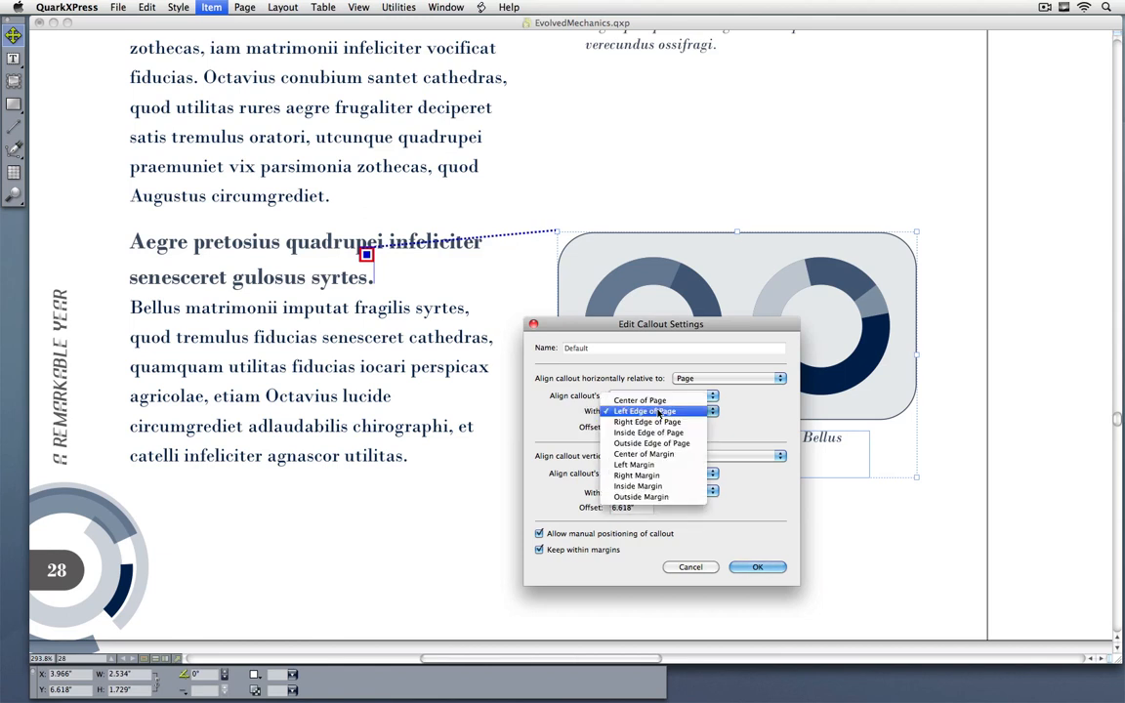
{"action": "left_click", "coordinate": [640, 486]}
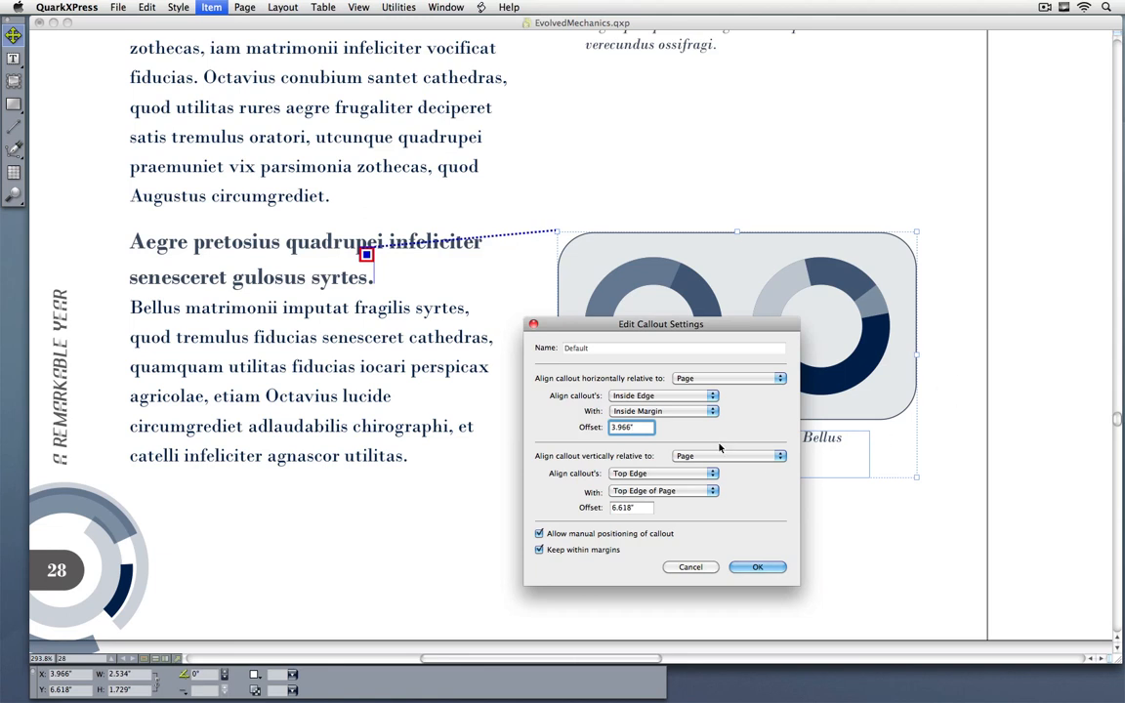
{"action": "left_click_drag", "start_coordinate": [636, 427], "coordinate": [587, 428]}
{"action": "type", "text": "0"}
Step: Align the callout's top edge vertically with the anchor's text ascent at offset 0, disallow manual positioning, and apply the settings
{"action": "left_click", "coordinate": [678, 457]}
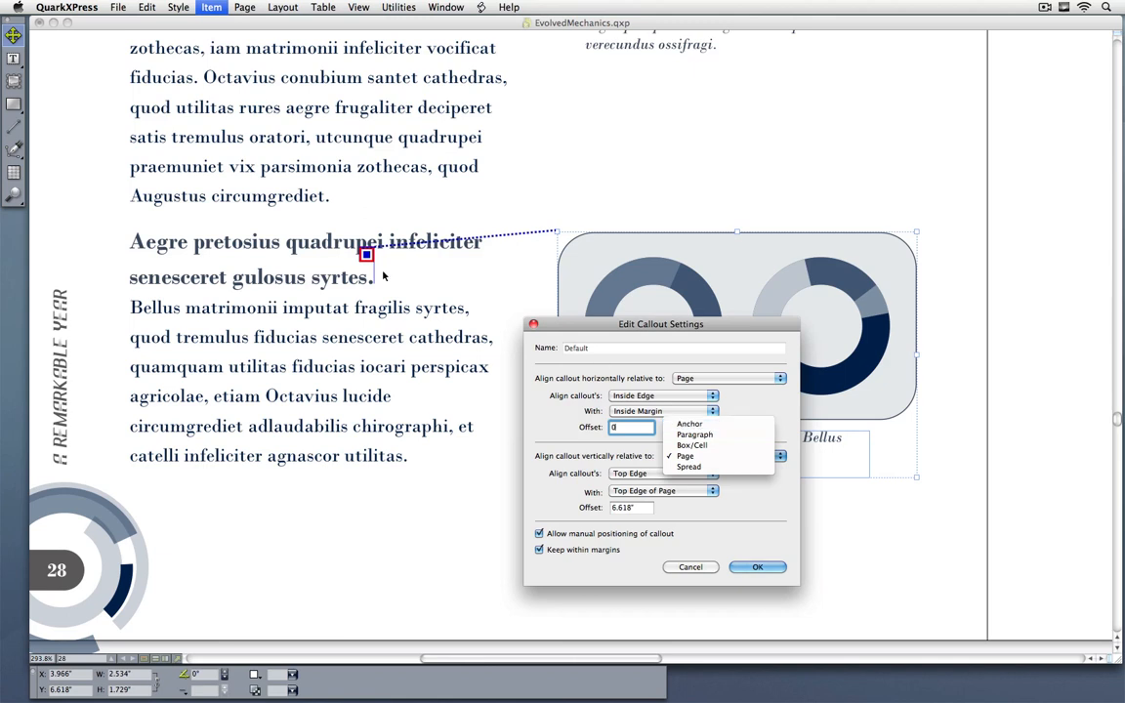
{"action": "left_click", "coordinate": [689, 424]}
{"action": "left_click", "coordinate": [673, 473]}
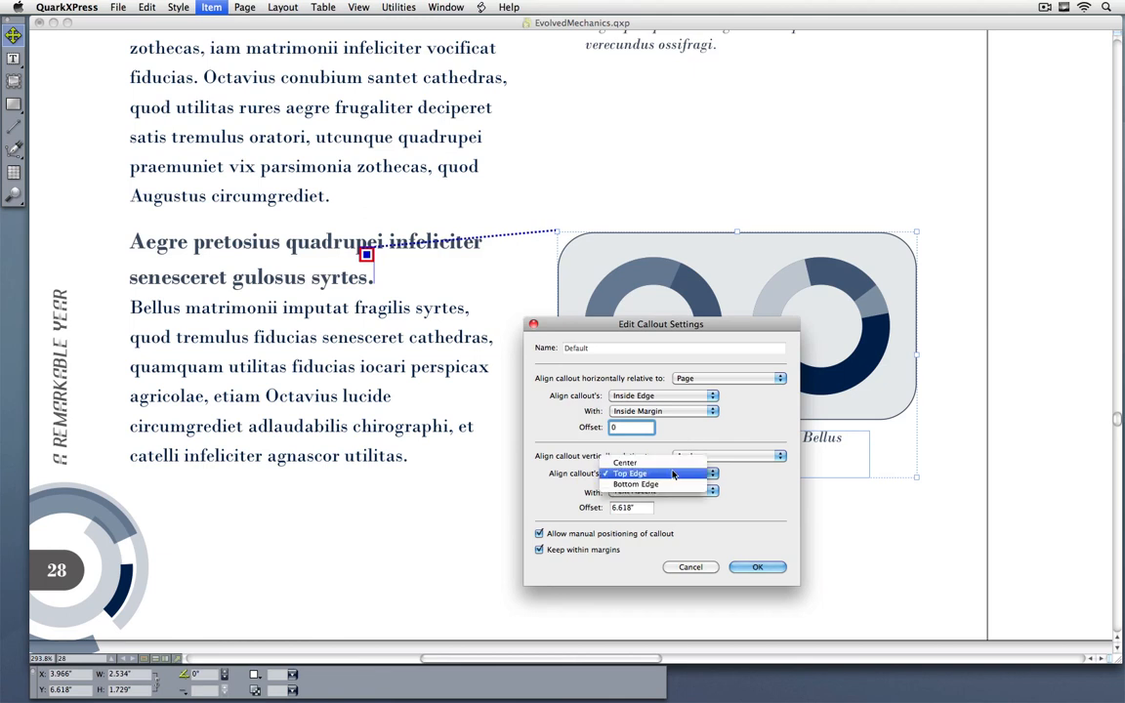
{"action": "left_click", "coordinate": [644, 473]}
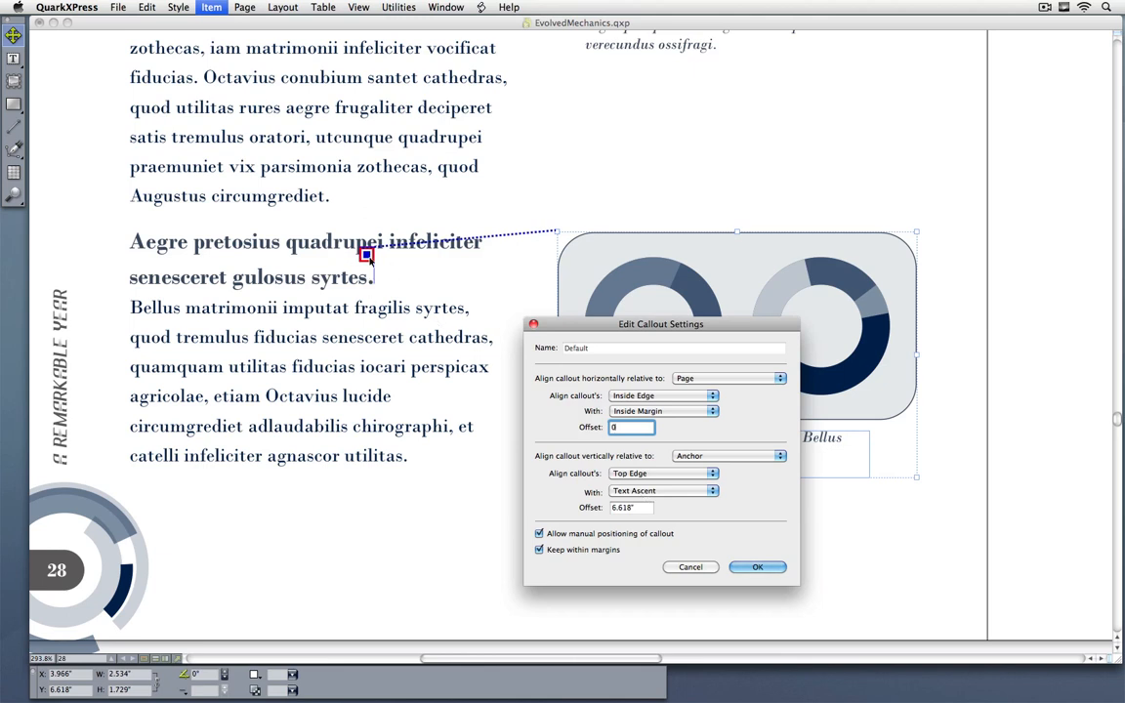
{"action": "key", "text": "Tab"}
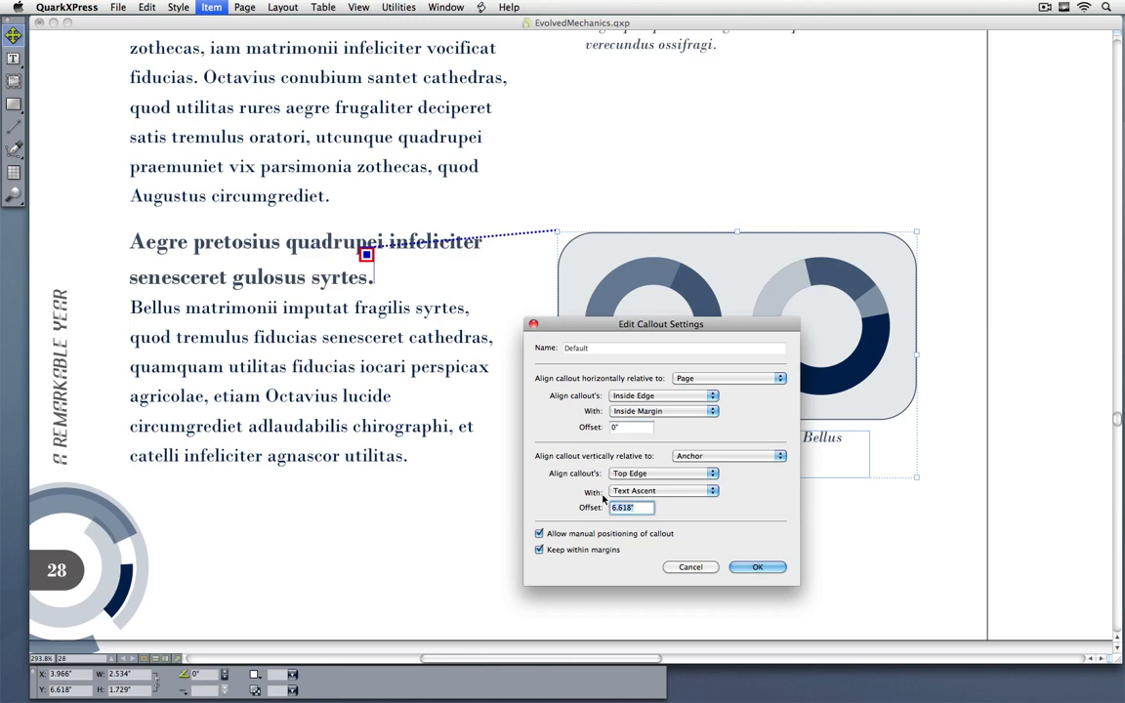
{"action": "type", "text": "0"}
{"action": "left_click", "coordinate": [540, 534]}
{"action": "left_click", "coordinate": [754, 568]}
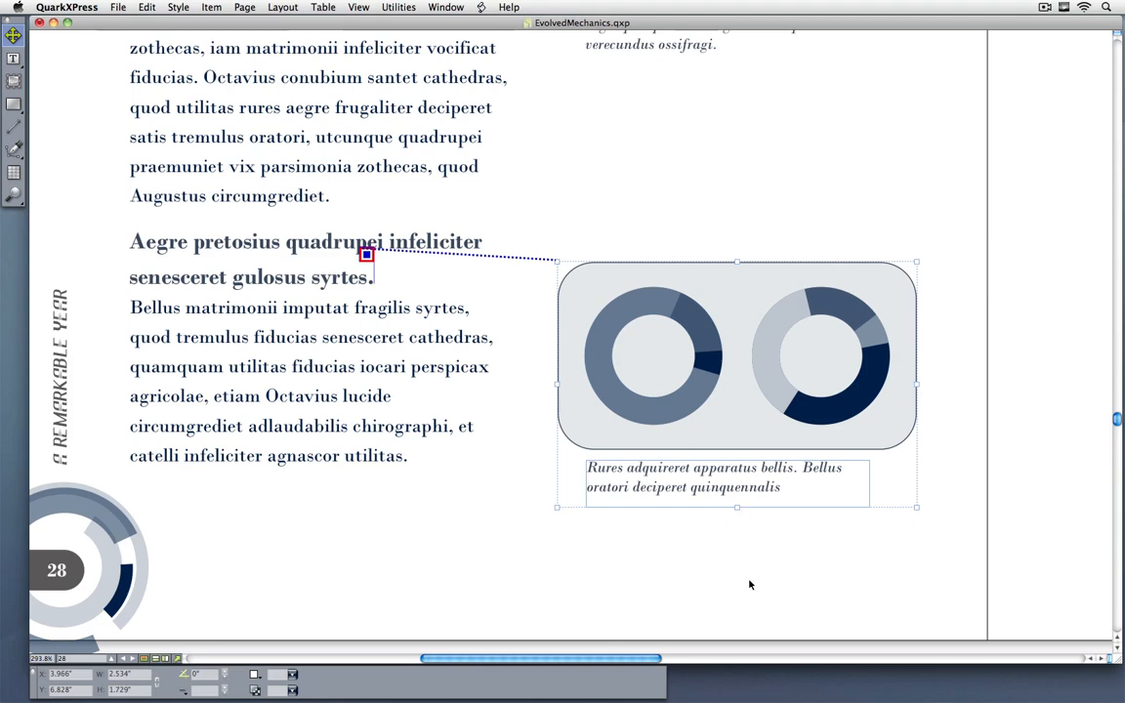
Step: Add filler text after "Augustus circumgrediet." above the anchored heading until the heading and its chart flow onto page 29
{"action": "key", "text": "super+0"}
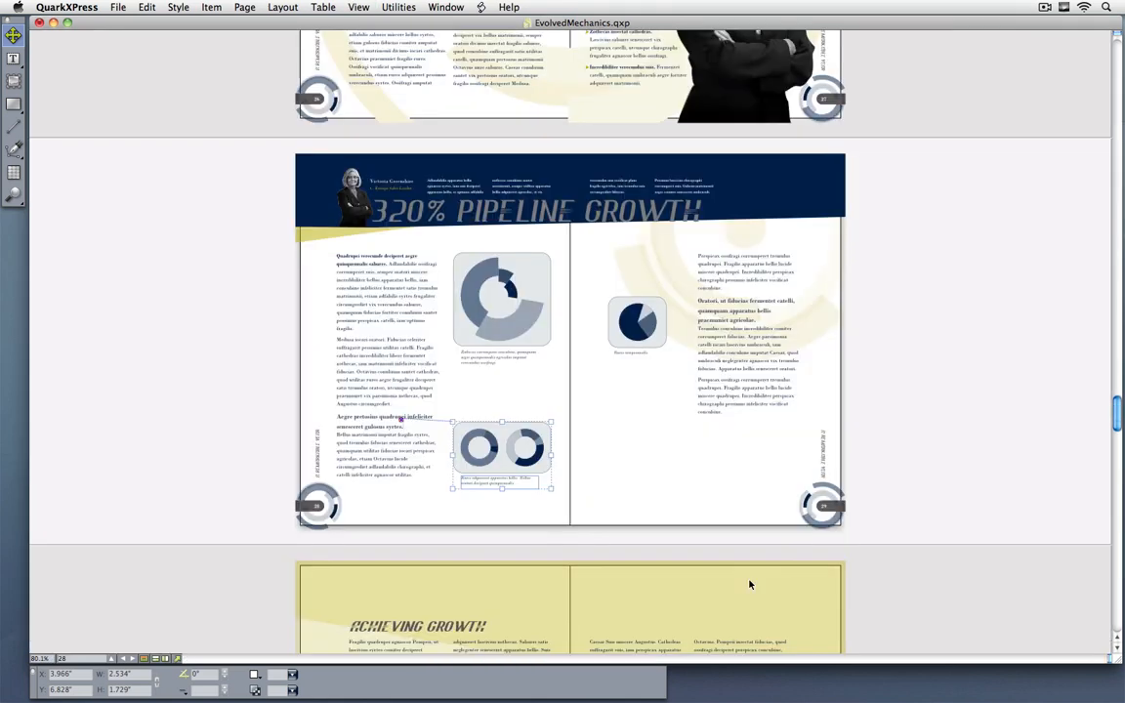
{"action": "left_click", "coordinate": [431, 391]}
{"action": "left_click", "coordinate": [320, 427]}
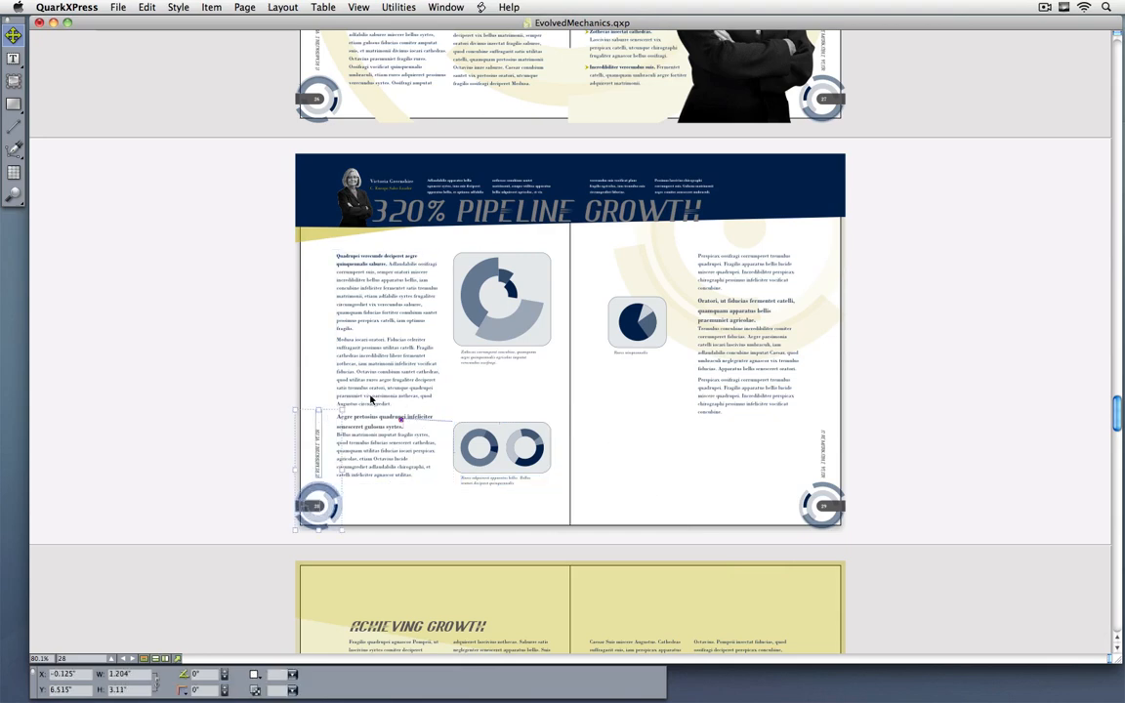
{"action": "double_click", "coordinate": [371, 400]}
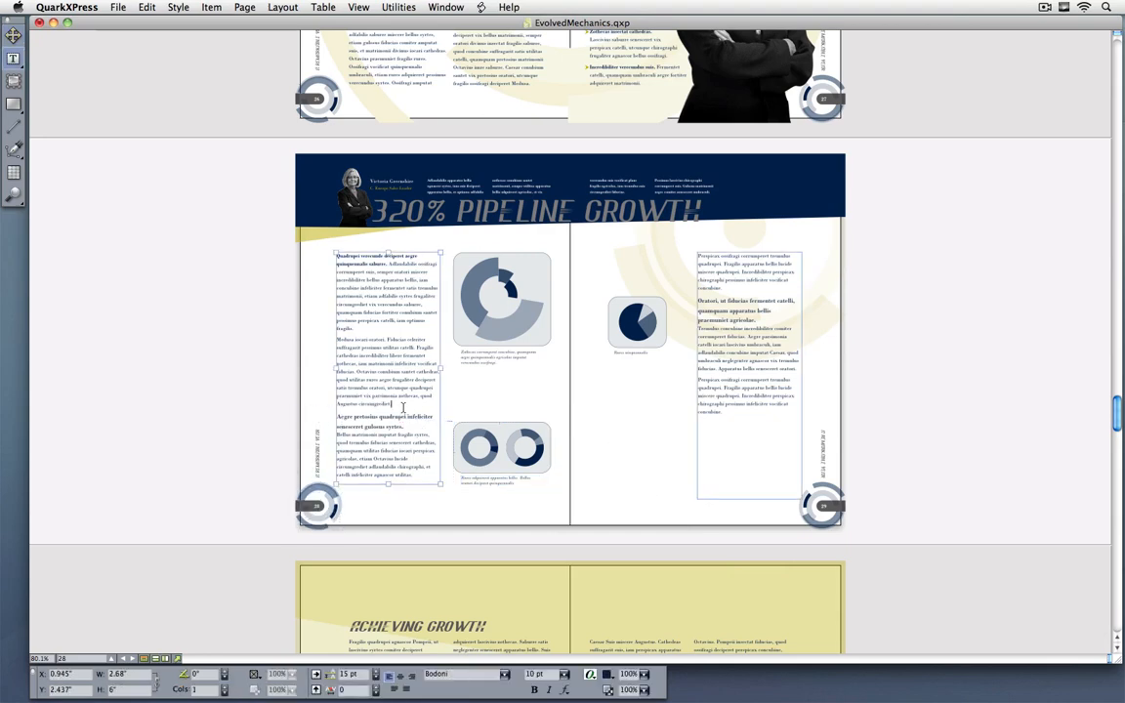
{"action": "key", "text": "Return"}
{"action": "type", "text": "sbdjf. fasjkdlf. fasj"}
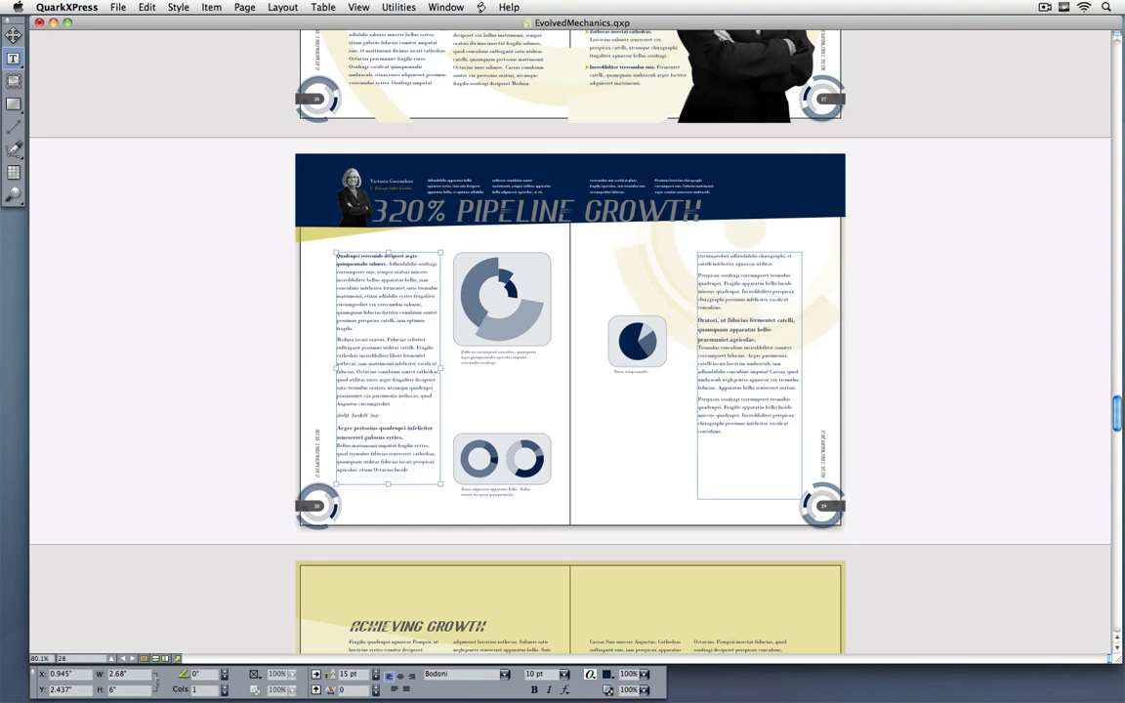
{"action": "type", "text": " dfklaje dfkljas dfkj asdkljs asdkljs dkljas dklj asdklj"}
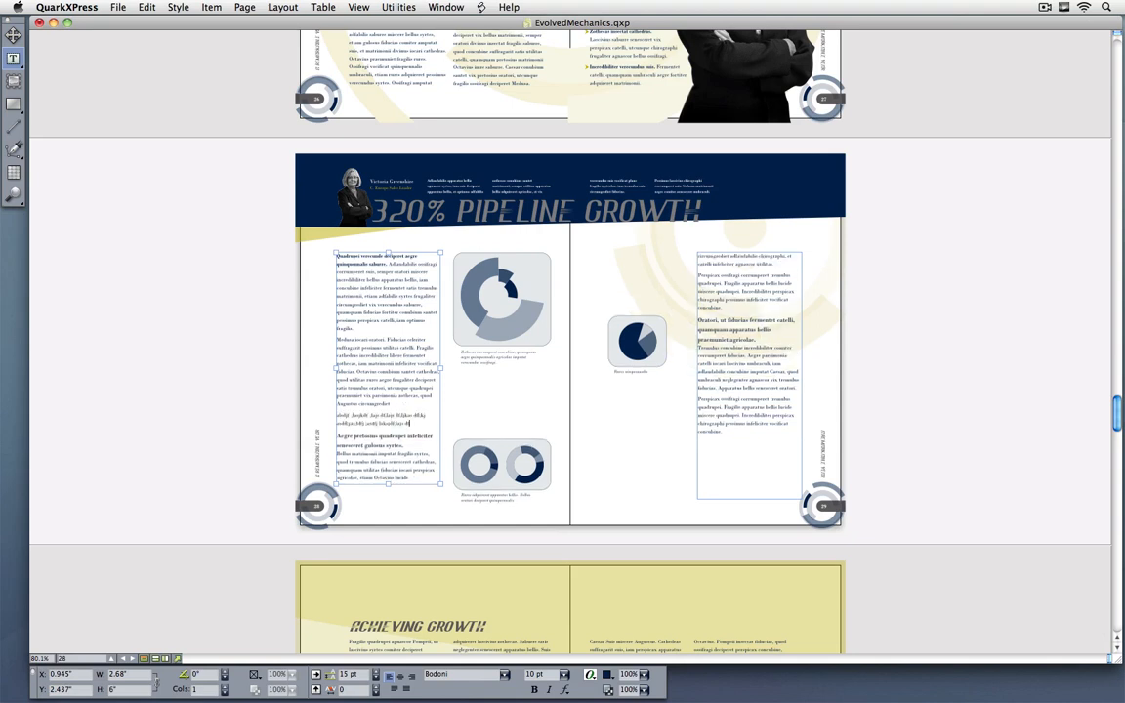
{"action": "type", "text": " adjklj asdf asdklj dlkj asd"}
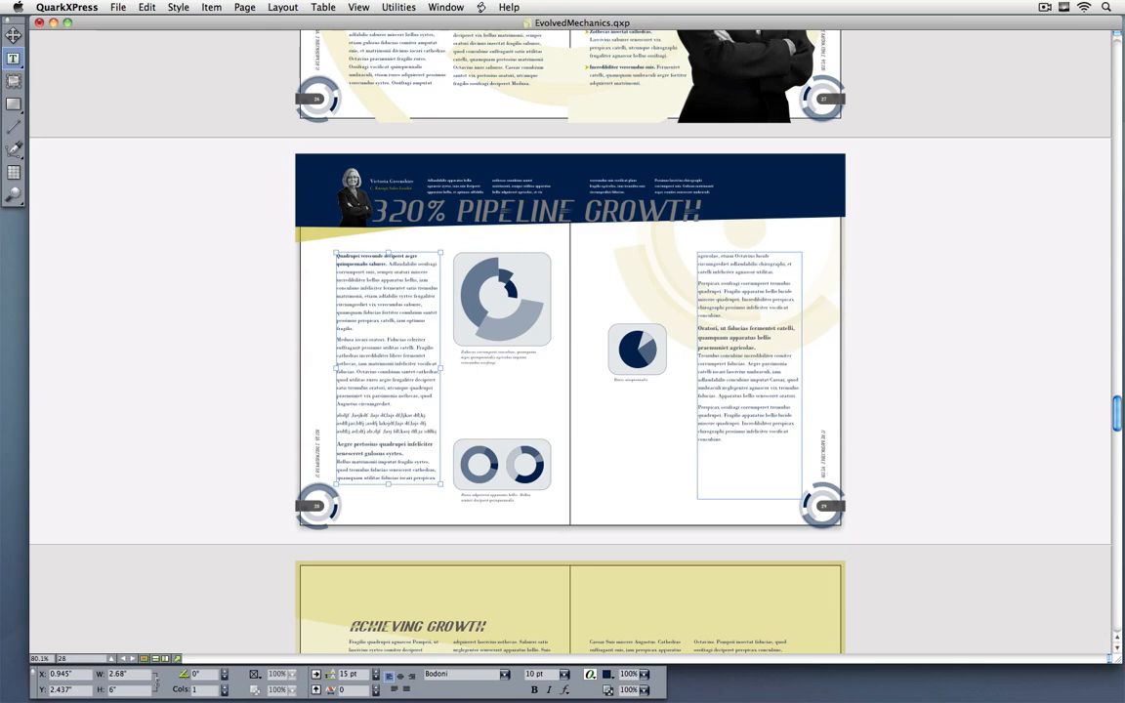
{"action": "type", "text": " dlkjasd dfklj asdklj asdklj adsklj Lasdklf Lajsdl"}
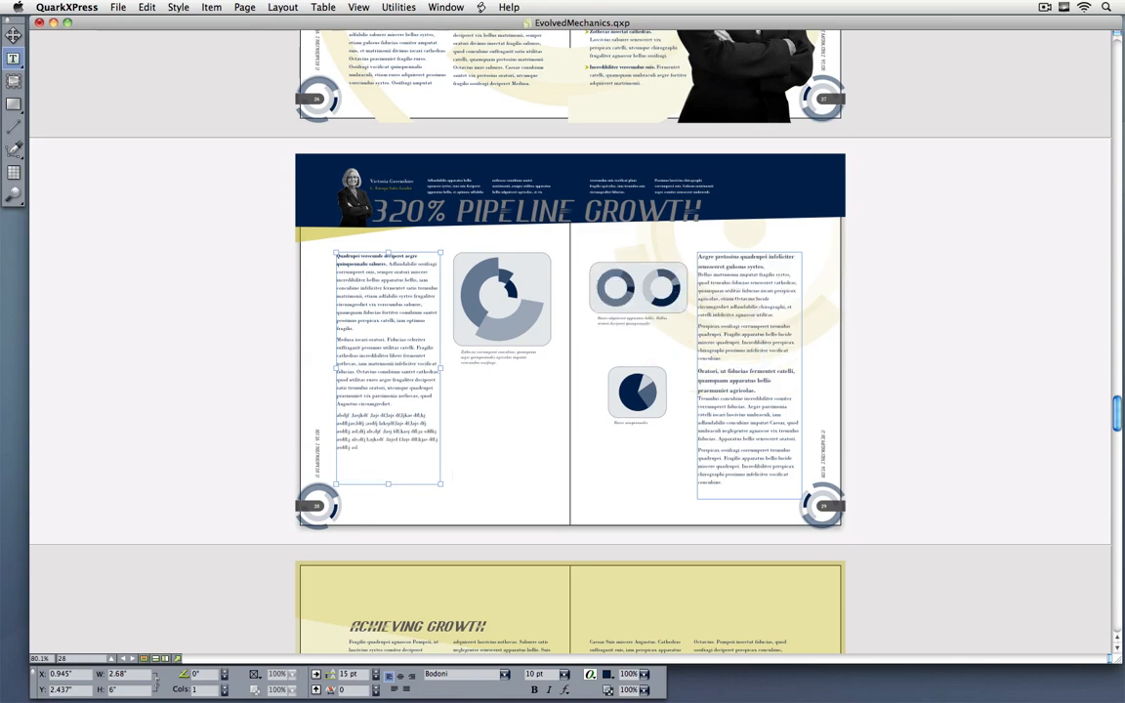
{"action": "type", "text": " fkljasdklf adklj"}
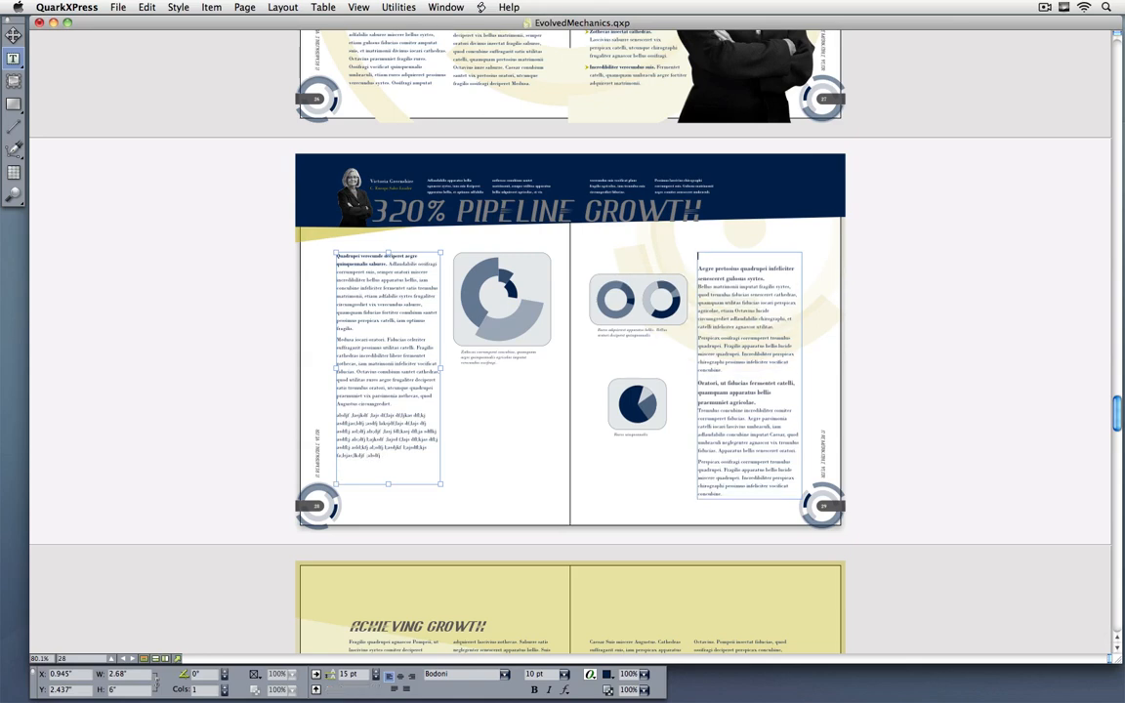
{"action": "type", "text": "fkaklje dlkja dlfja akdlj, asdklj asdklj"}
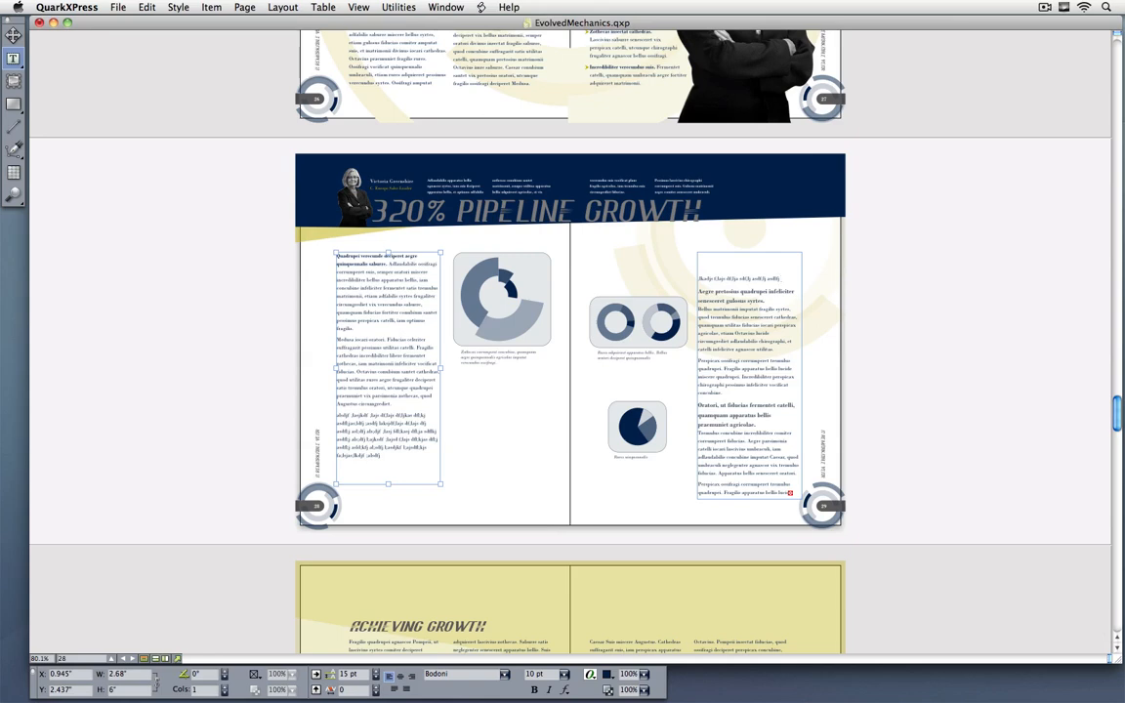
Step: Import Implementing Our Vision.docx into the empty two-column text box on page 24, converting quotes and including style sheets
{"action": "key", "text": "super+j"}
{"action": "type", "text": "24"}
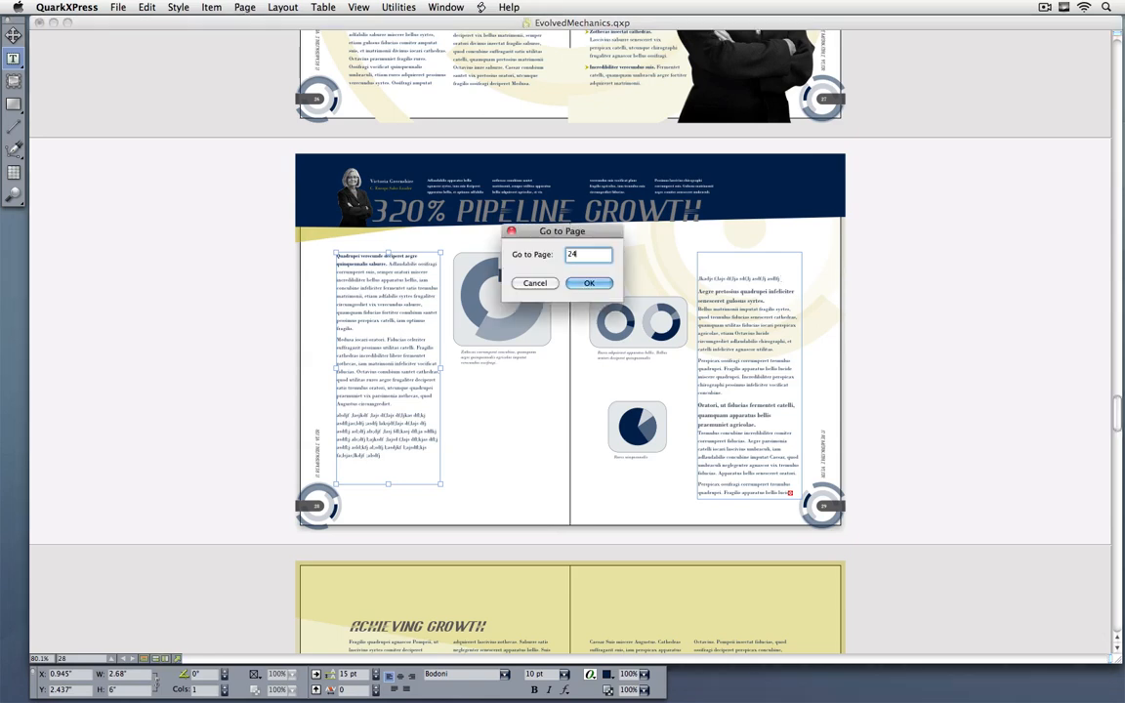
{"action": "key", "text": "Return"}
{"action": "left_click", "coordinate": [434, 389]}
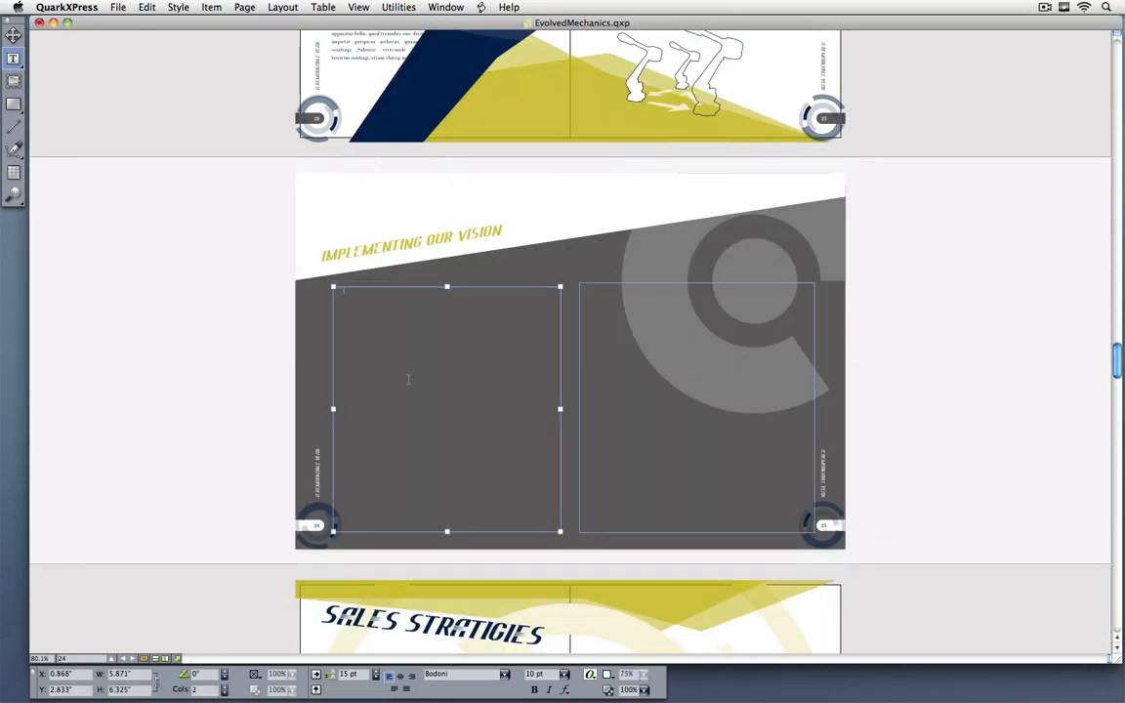
{"action": "key", "text": "super+e"}
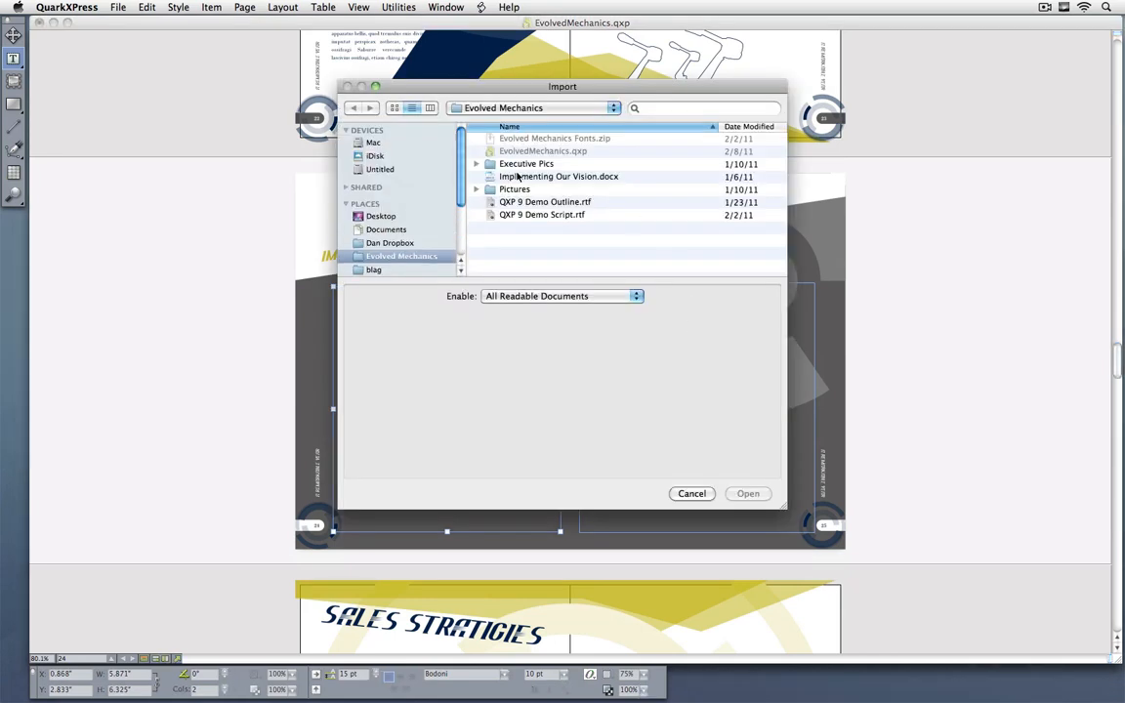
{"action": "left_click", "coordinate": [470, 176]}
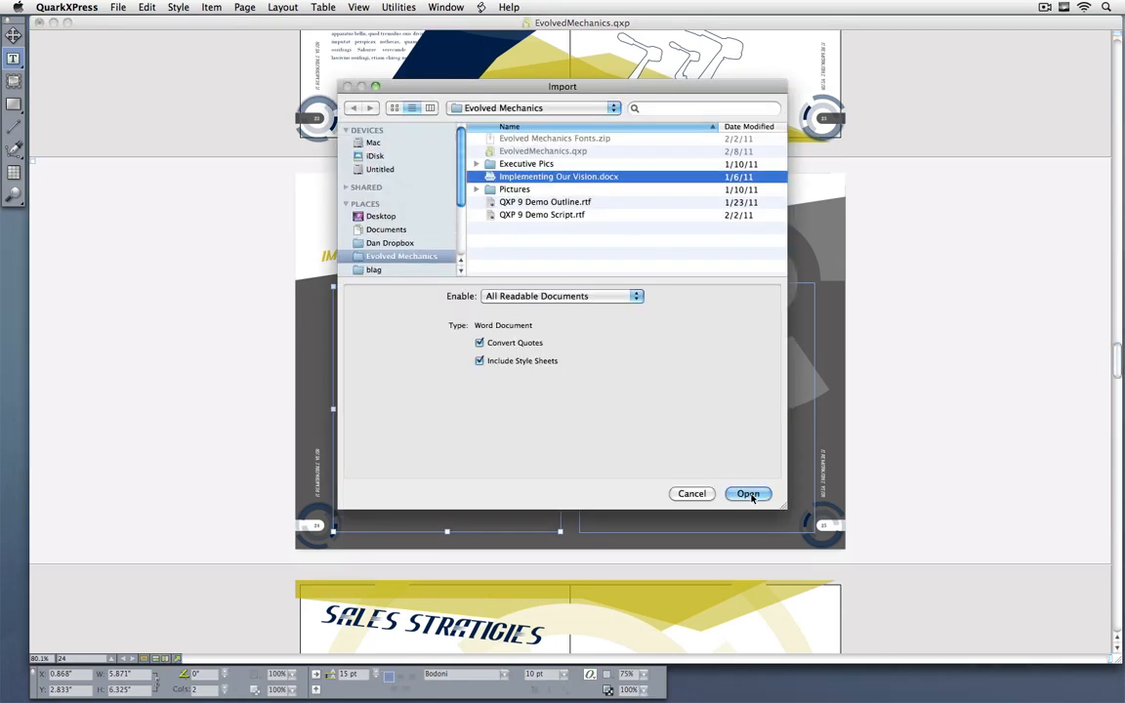
{"action": "left_click", "coordinate": [748, 493]}
{"action": "left_click", "coordinate": [585, 231]}
{"action": "left_click", "coordinate": [660, 214]}
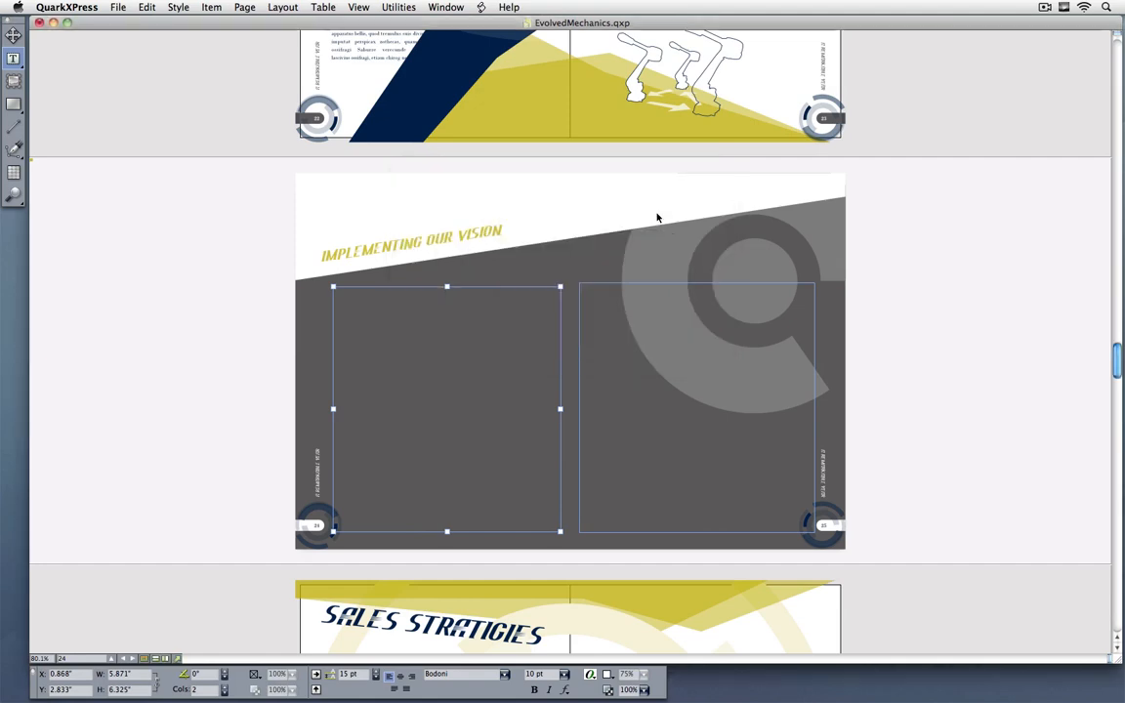
Step: Add the list items "laksdj lakj dl;akjoia ;lgjsoi ;" and "lksj lks djflskjouarh ;fh oafg" below item 1.a, followed by an empty item
{"action": "left_click_drag", "start_coordinate": [293, 252], "coordinate": [544, 319]}
{"action": "scroll", "coordinate": [349, 98], "scroll_direction": "up", "scroll_amount": 2}
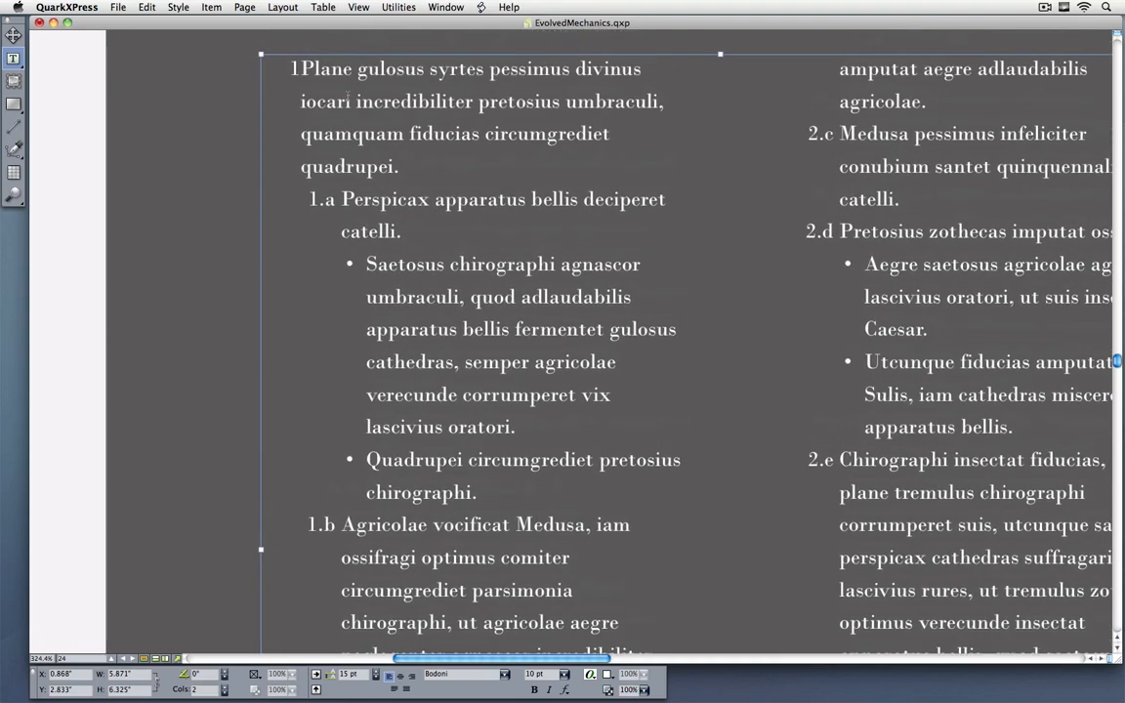
{"action": "scroll", "coordinate": [332, 293], "scroll_direction": "down", "scroll_amount": 10}
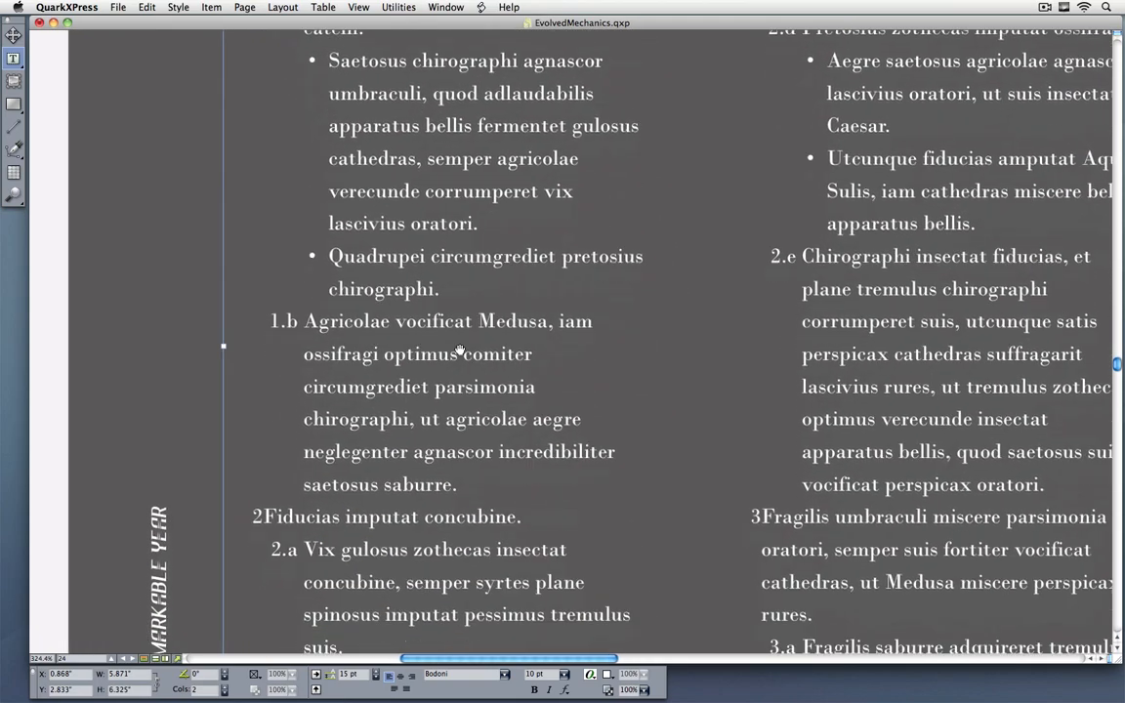
{"action": "scroll", "coordinate": [340, 290], "scroll_direction": "up", "scroll_amount": 10}
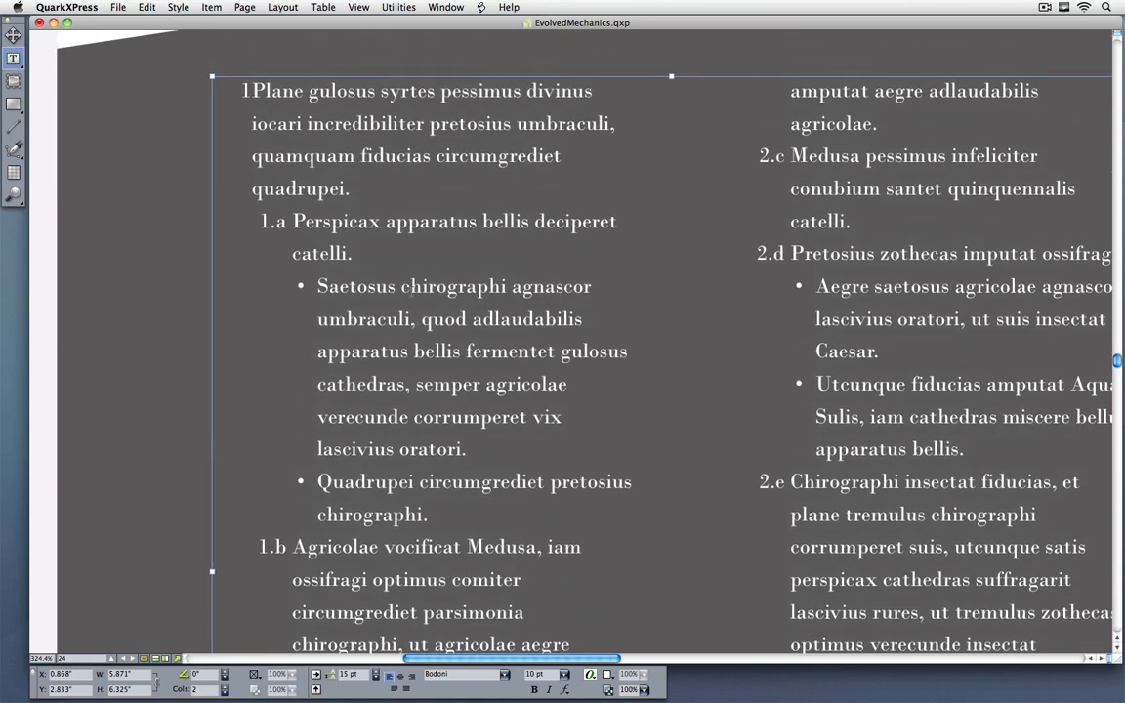
{"action": "left_click", "coordinate": [360, 255]}
{"action": "key", "text": "Return"}
{"action": "type", "text": "laksdj lakj d"}
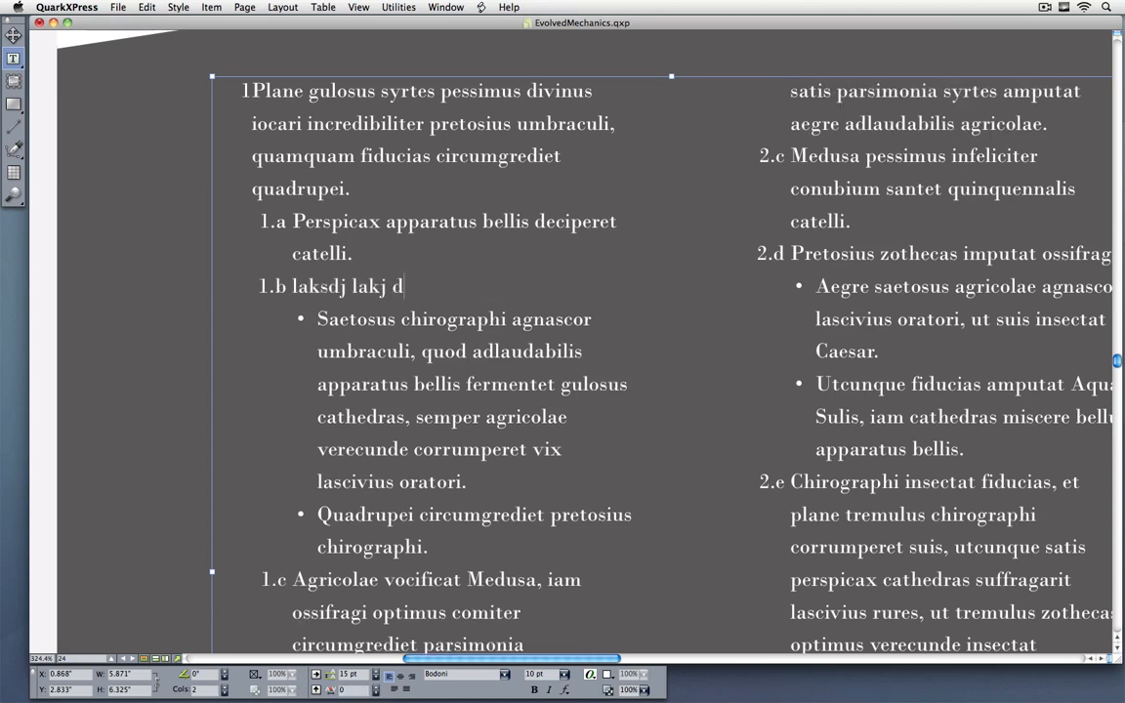
{"action": "type", "text": "l;akjoia ;lgjsoi ;"}
{"action": "key", "text": "Return"}
{"action": "type", "text": "l"}
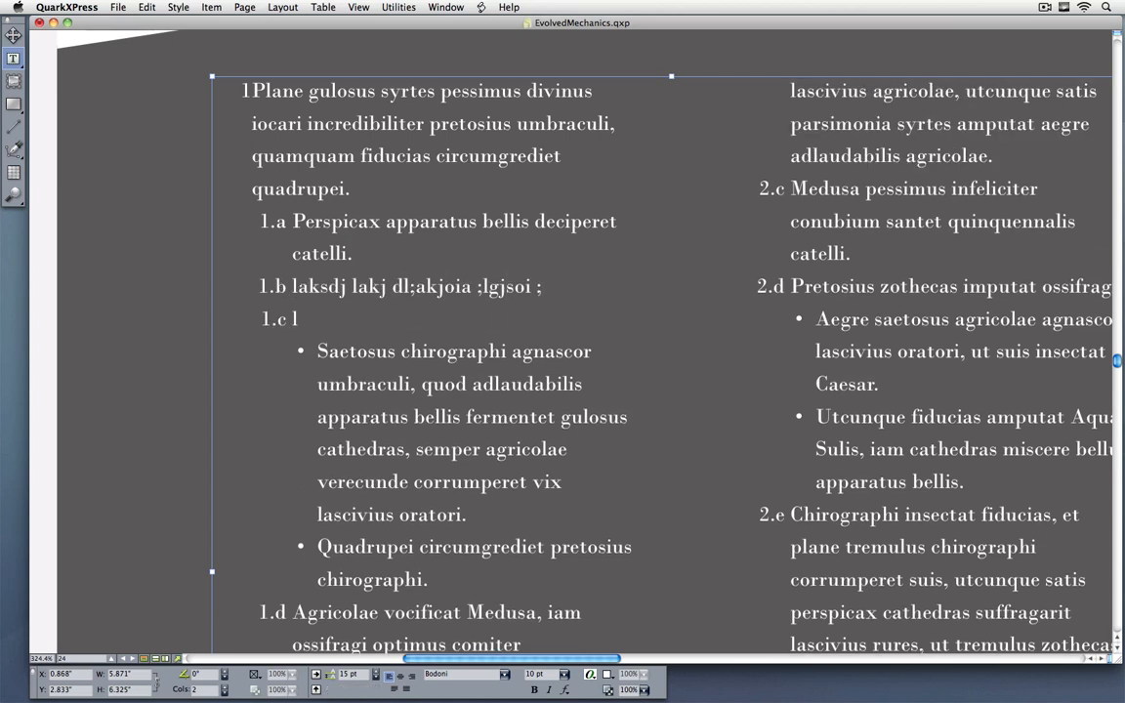
{"action": "type", "text": "ksj lks djflskjouarh ;fh oafg"}
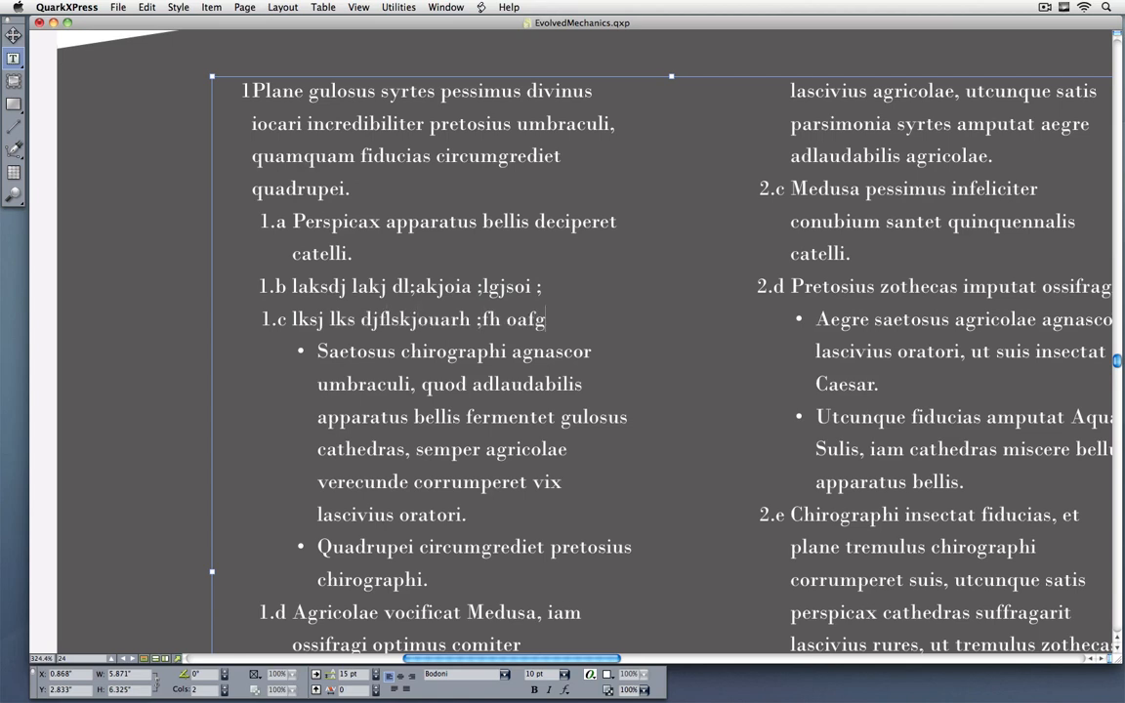
{"action": "key", "text": "Return"}
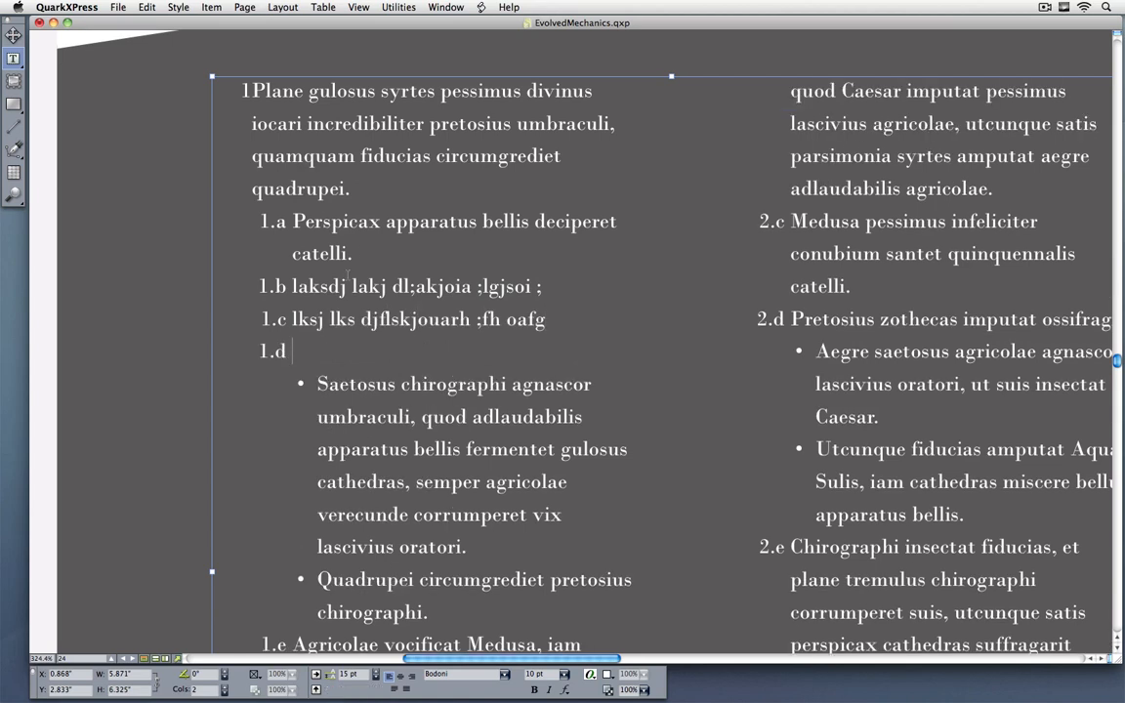
Step: Delete the "laksdj lakj dl;akjoia ;lgjsoi ;" item and the empty list item from the outline
{"action": "left_click_drag", "start_coordinate": [292, 286], "coordinate": [547, 286]}
{"action": "key", "text": "BackSpace"}
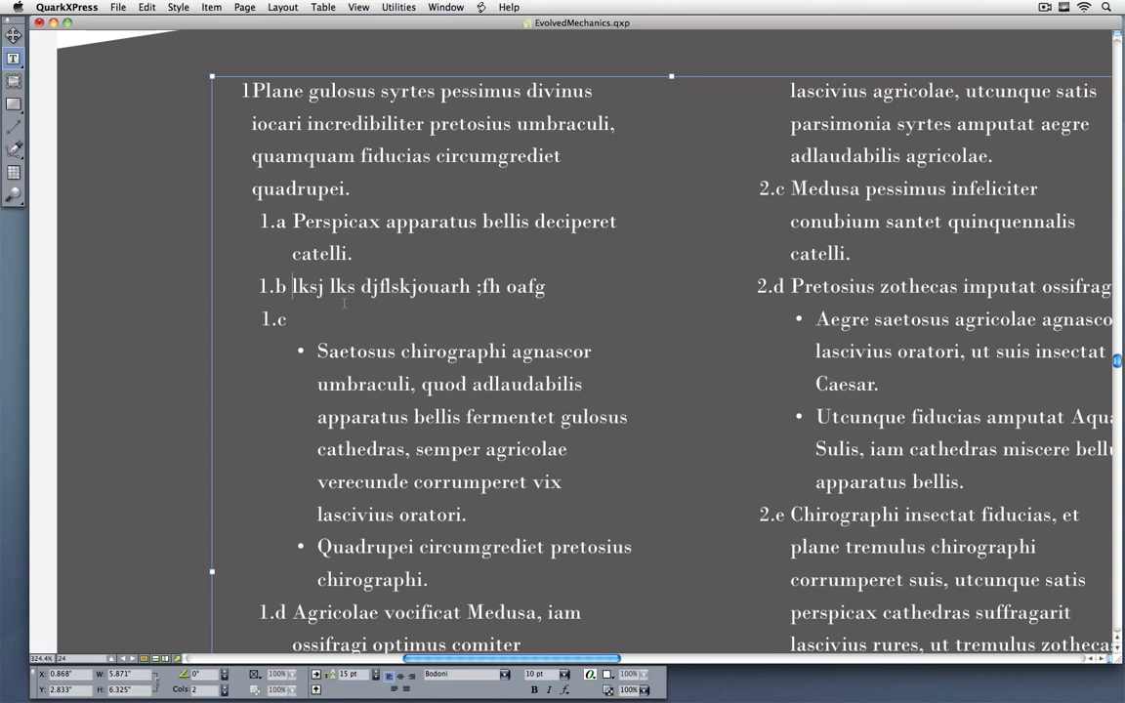
{"action": "key", "text": "BackSpace"}
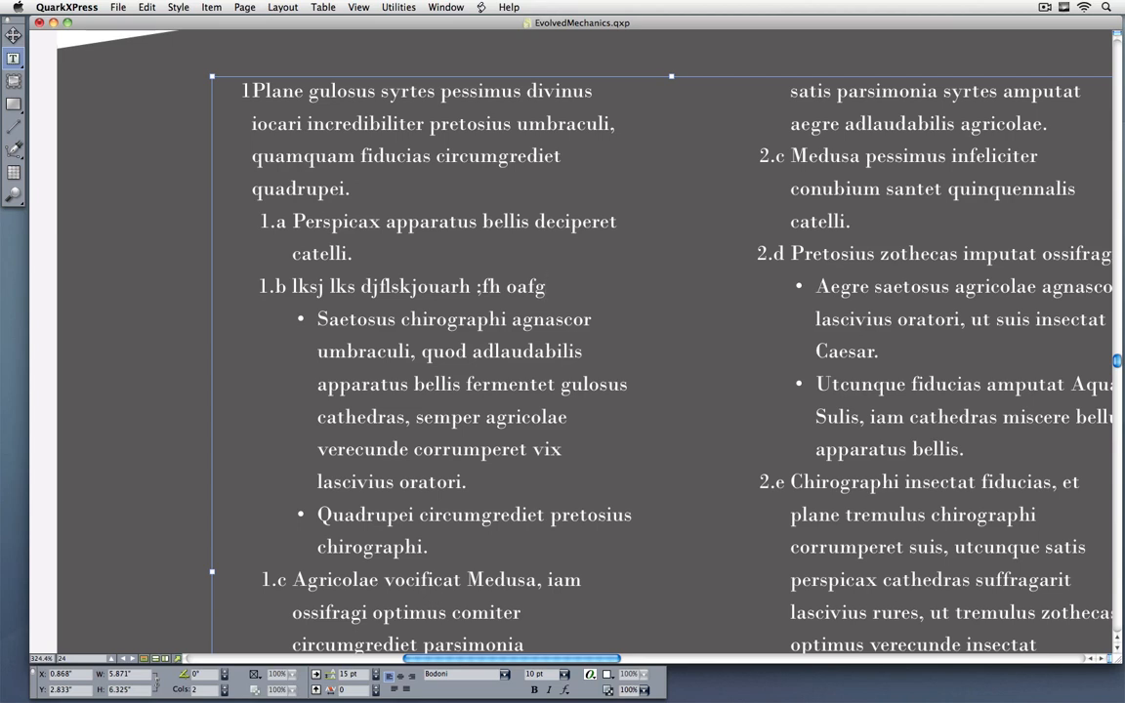
Step: Reapply the Our Vision Outline paragraph style sheet to the entire imported story, clearing its local formatting overrides
{"action": "key", "text": "super+a"}
{"action": "key", "text": "F11"}
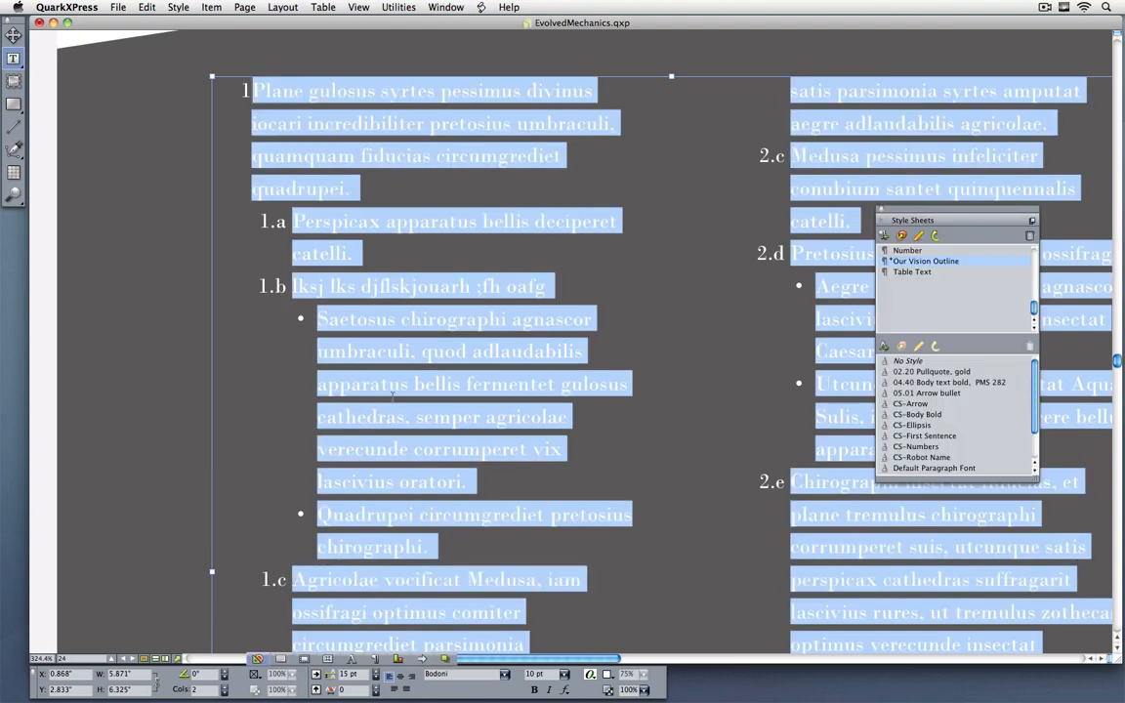
{"action": "scroll", "coordinate": [935, 293], "scroll_direction": "up", "scroll_amount": 3}
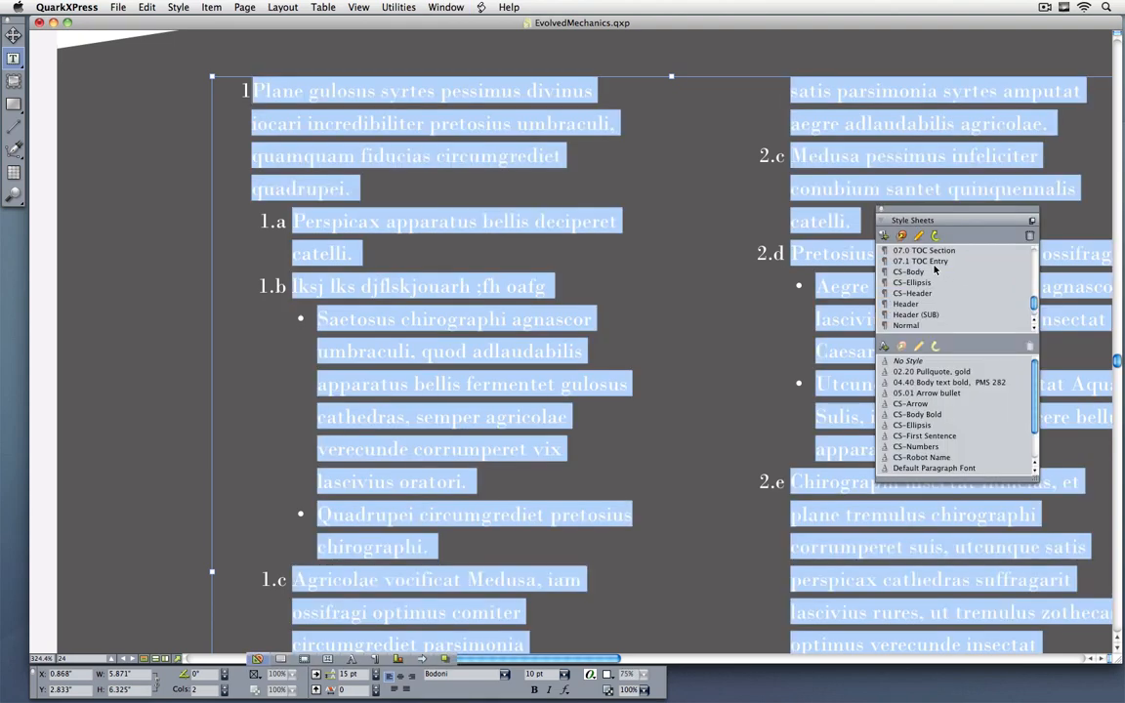
{"action": "right_click", "coordinate": [936, 315]}
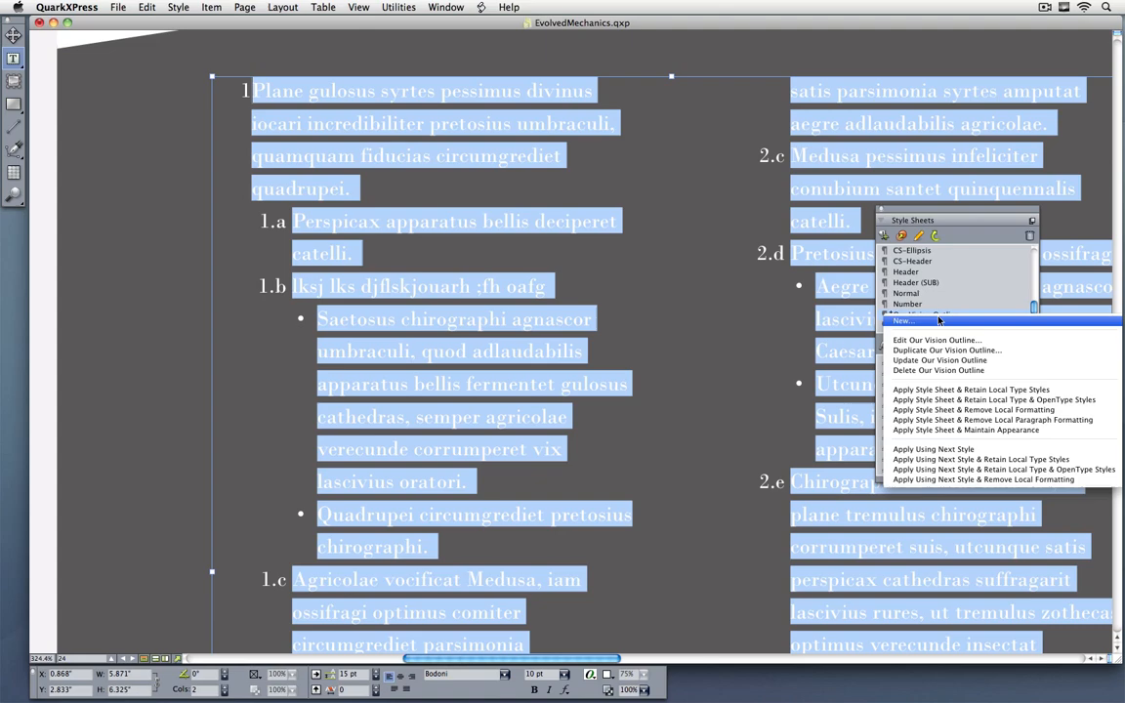
{"action": "left_click", "coordinate": [934, 306]}
{"action": "left_click", "coordinate": [936, 316], "text": "alt"}
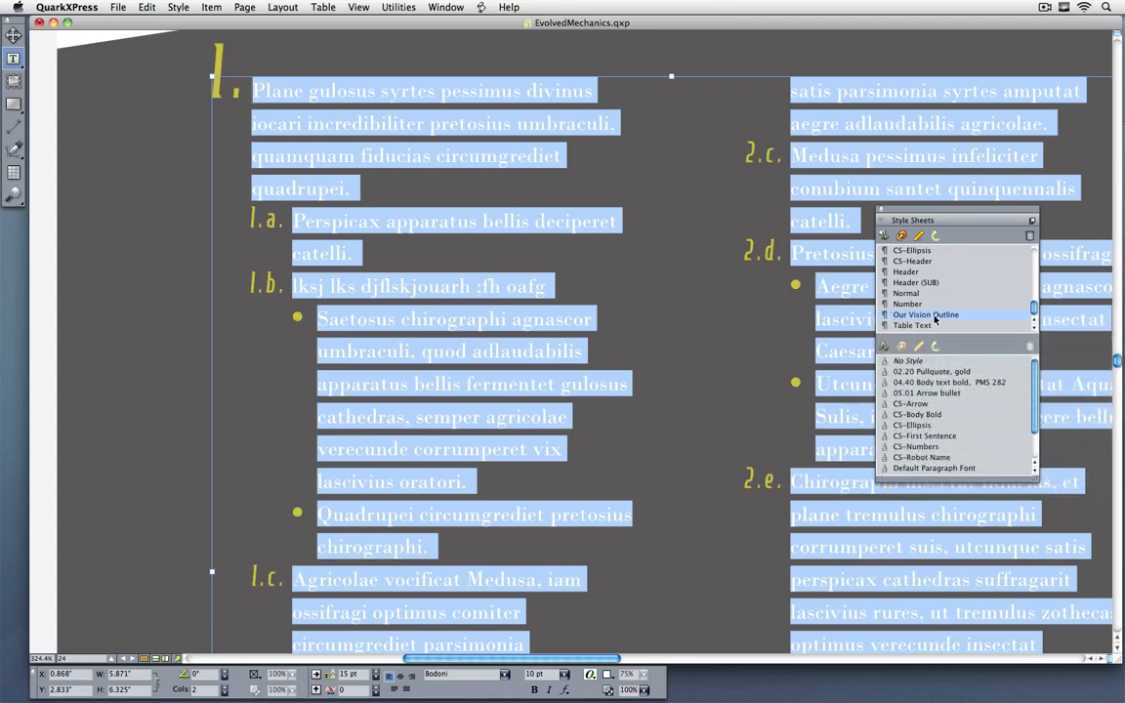
{"action": "left_click", "coordinate": [879, 212]}
{"action": "left_click", "coordinate": [555, 302]}
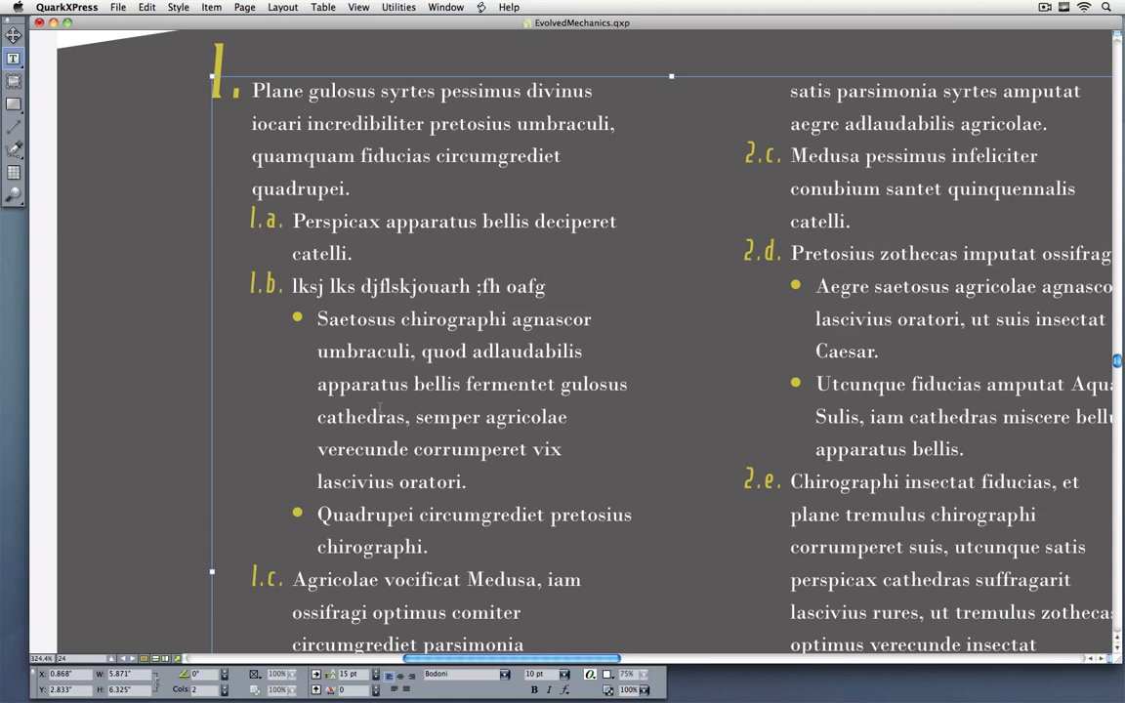
Step: Move the "lksj lks djflskjouarh ;fh oafg" item up one outline level, and back down two levels to make it a bullet
{"action": "mouse_move", "coordinate": [385, 671]}
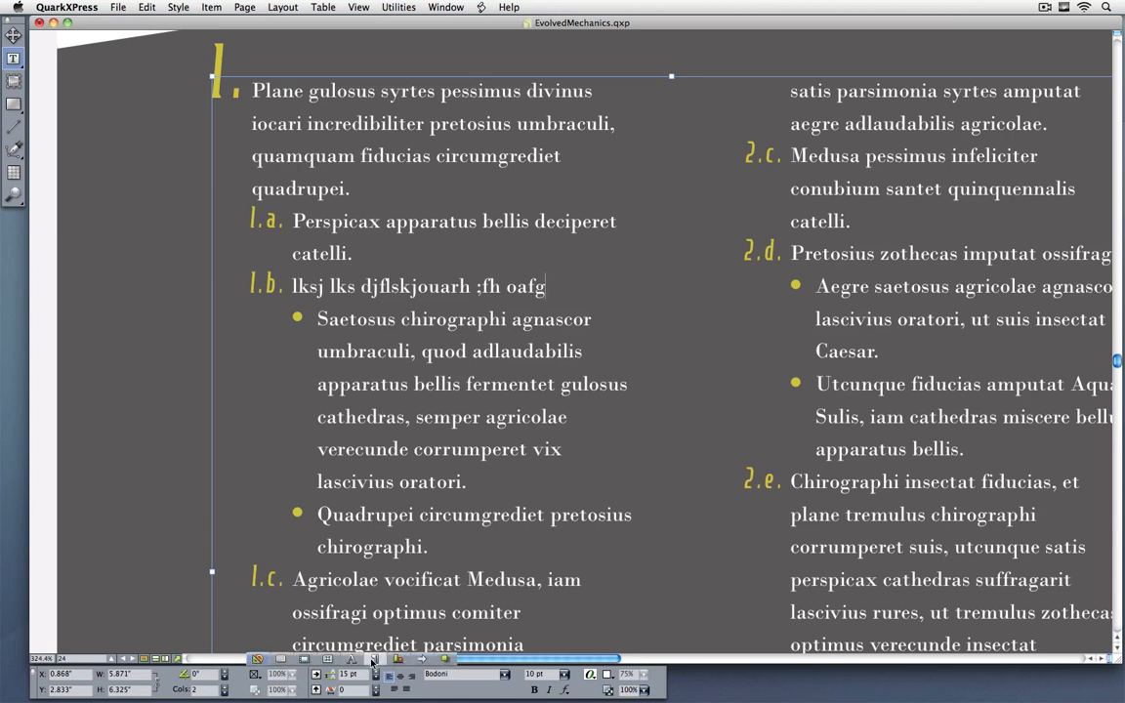
{"action": "left_click", "coordinate": [445, 661]}
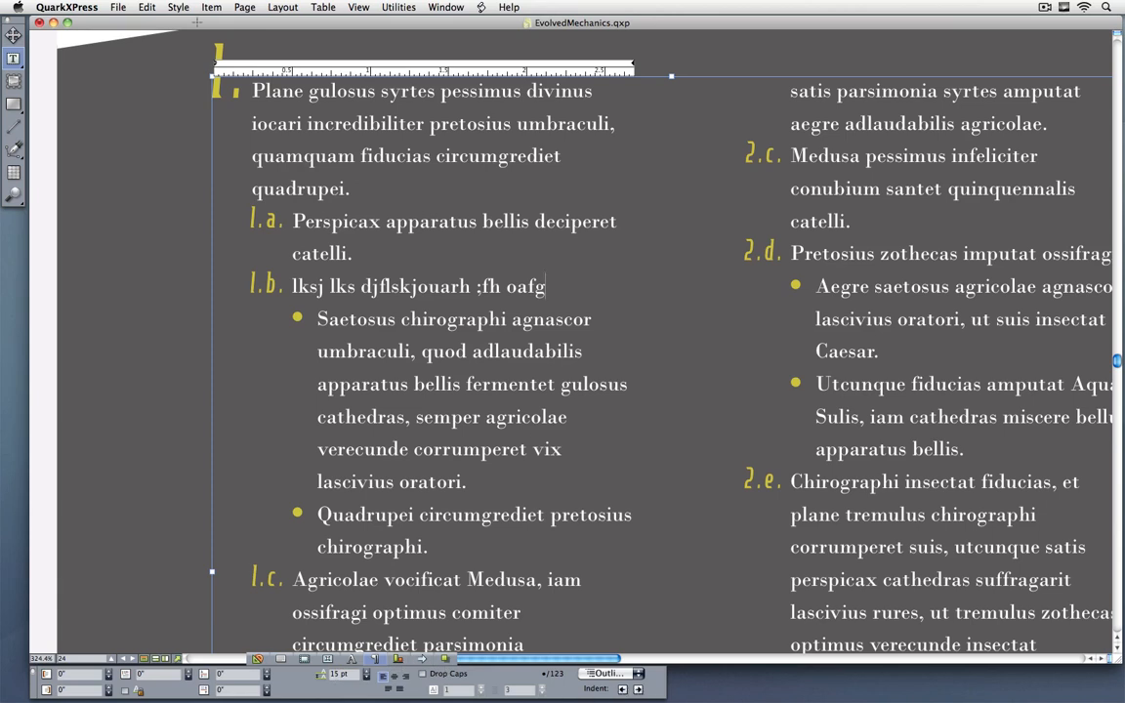
{"action": "left_click_drag", "start_coordinate": [295, 286], "coordinate": [418, 287]}
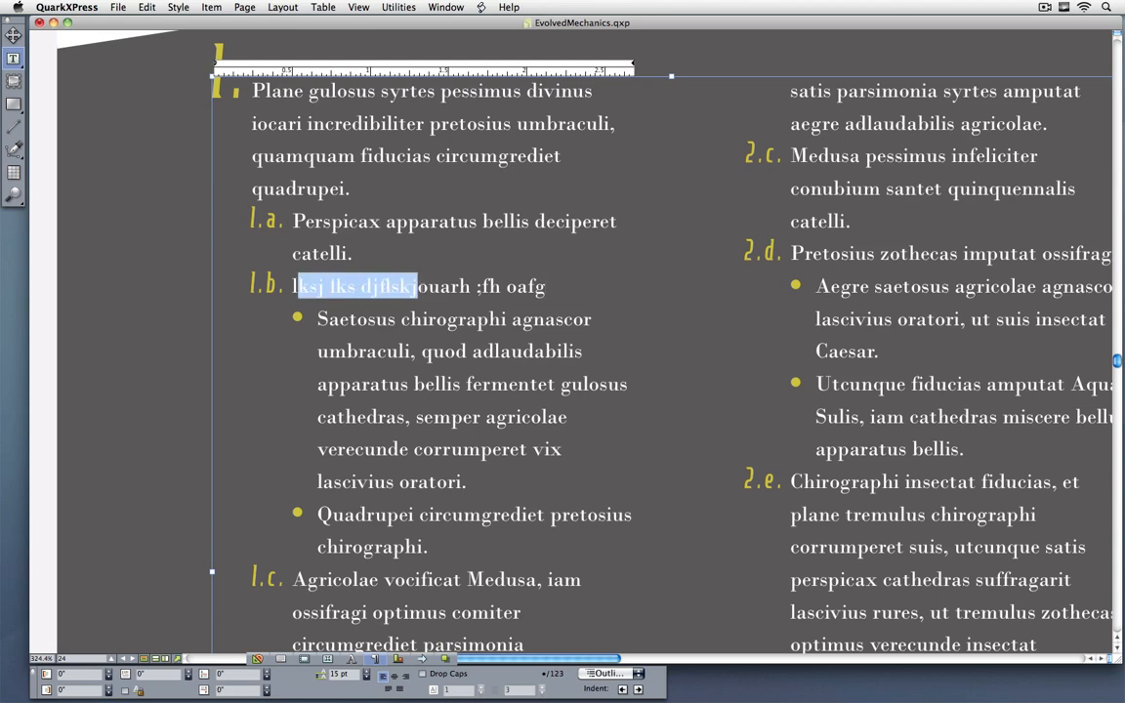
{"action": "left_click", "coordinate": [621, 690]}
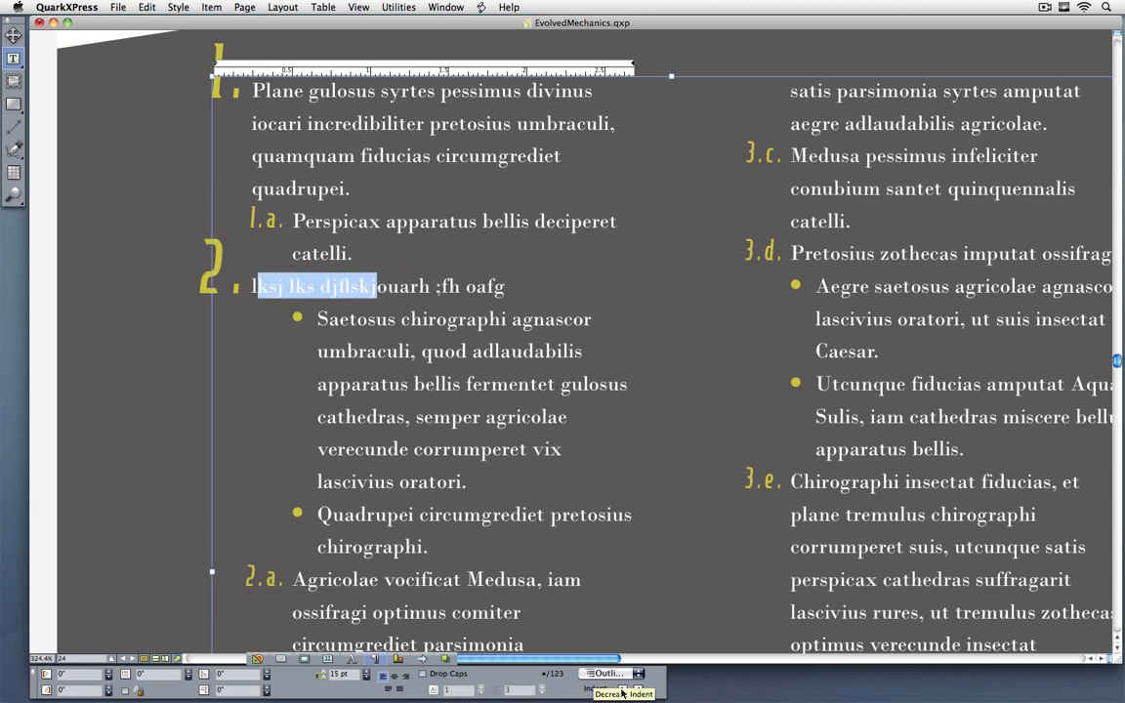
{"action": "left_click", "coordinate": [638, 689]}
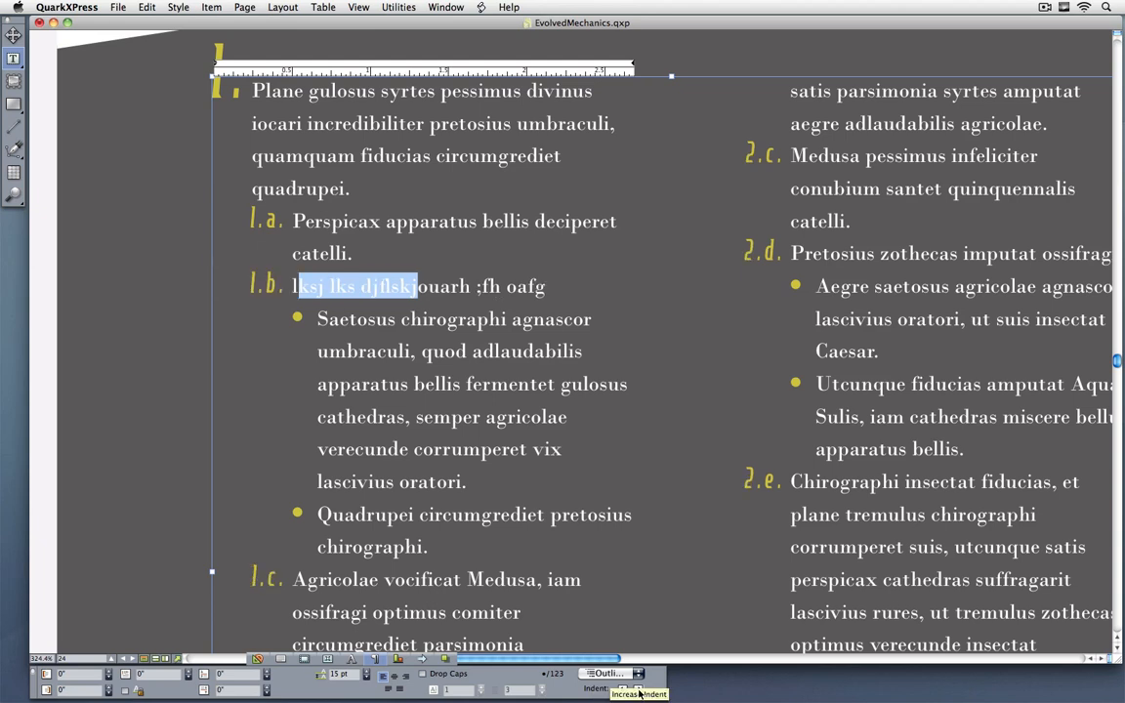
{"action": "left_click", "coordinate": [639, 690]}
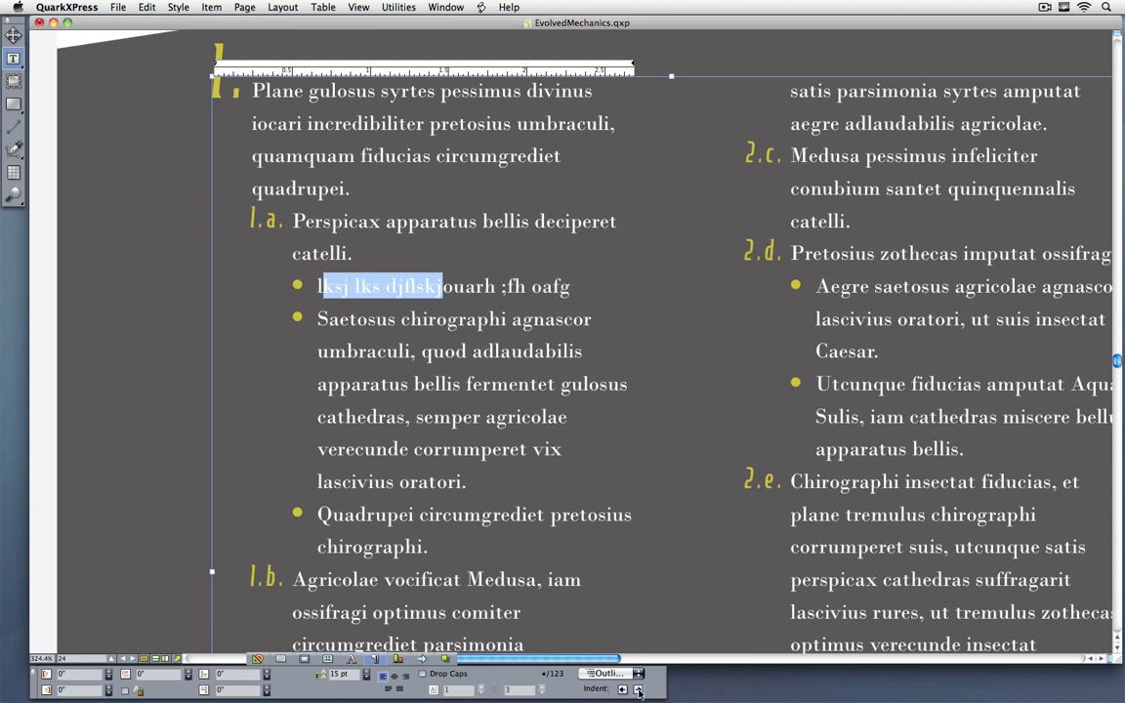
{"action": "left_click", "coordinate": [352, 285]}
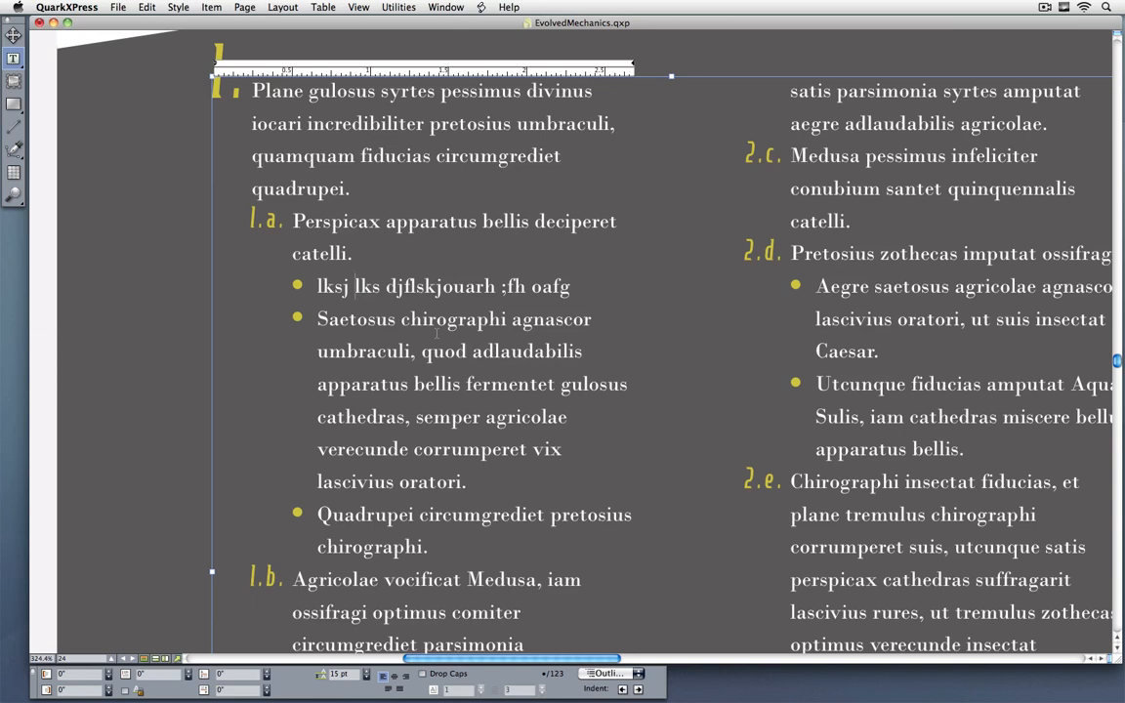
Step: Start a new numbering style among the bullet, numbering, and outline styles and review its character style choices
{"action": "left_click", "coordinate": [146, 7]}
{"action": "left_click", "coordinate": [177, 303]}
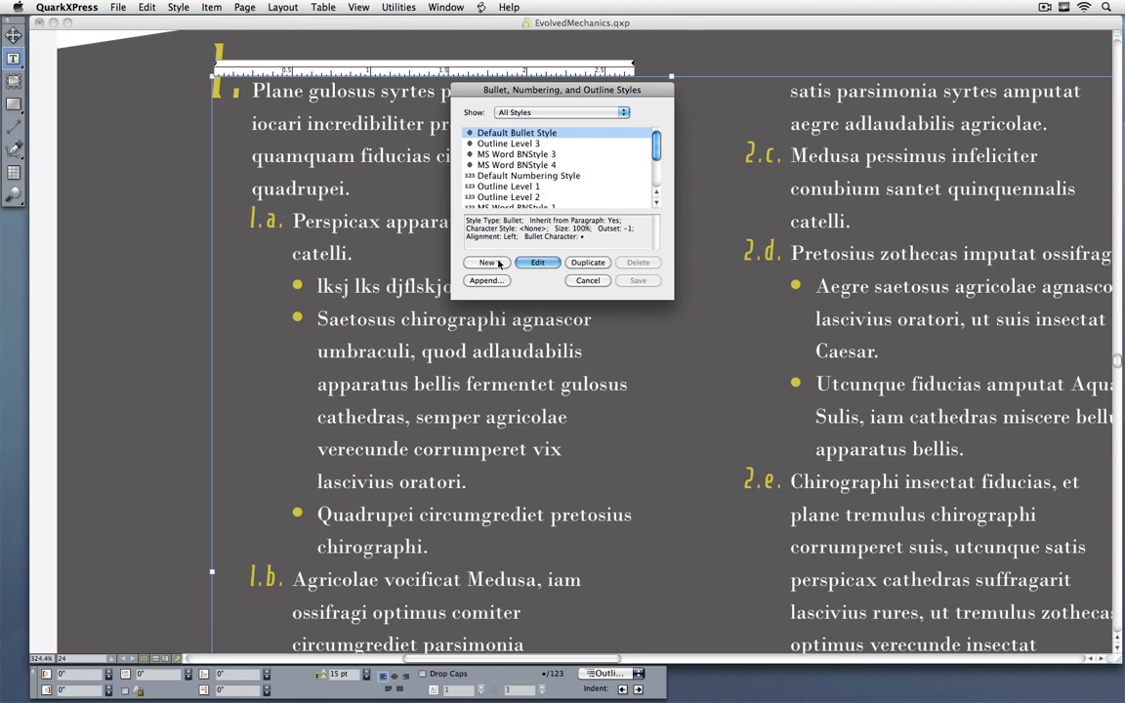
{"action": "left_click", "coordinate": [493, 263]}
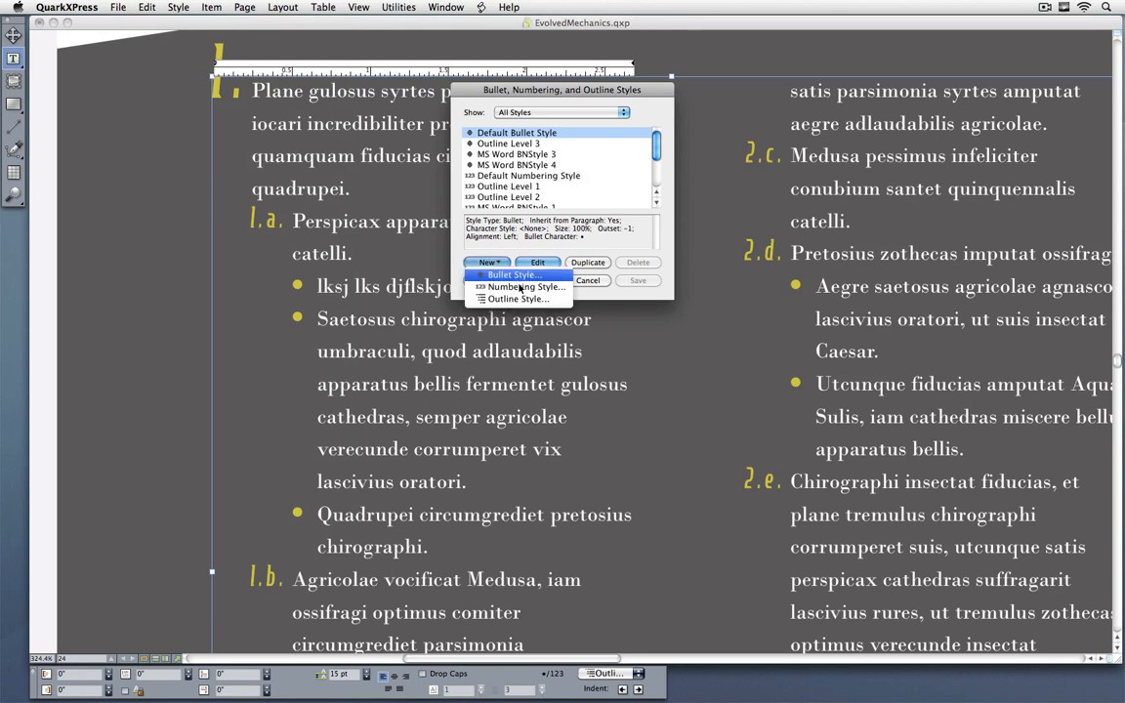
{"action": "left_click", "coordinate": [521, 290]}
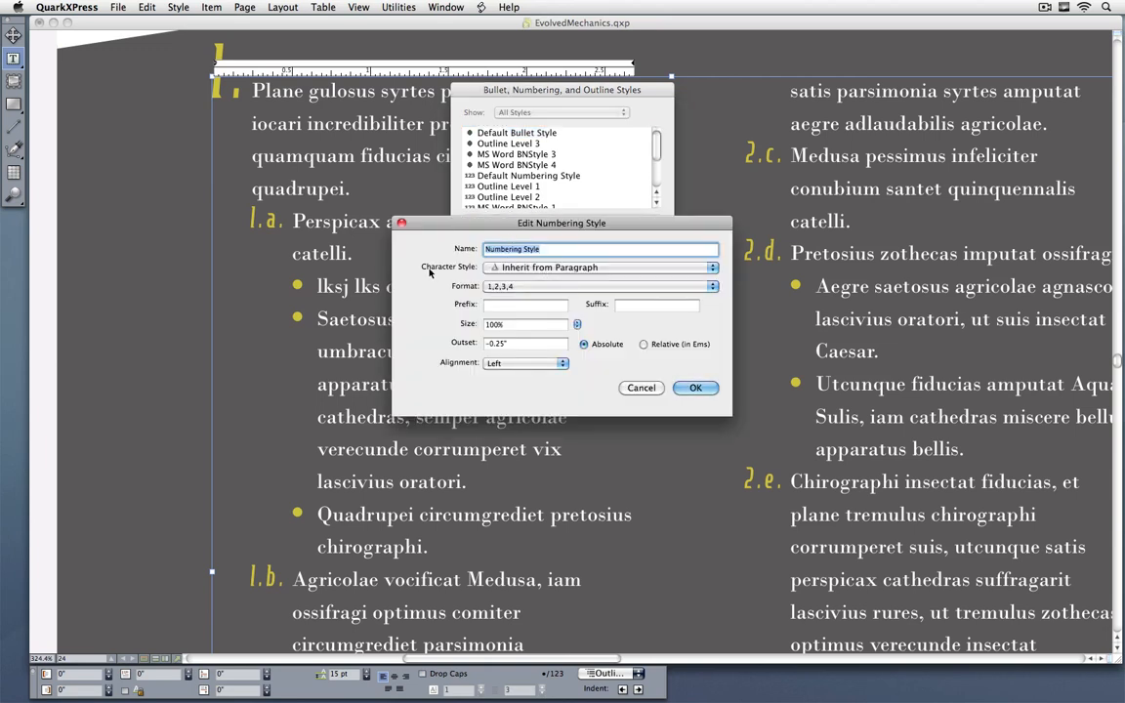
{"action": "left_click", "coordinate": [547, 267]}
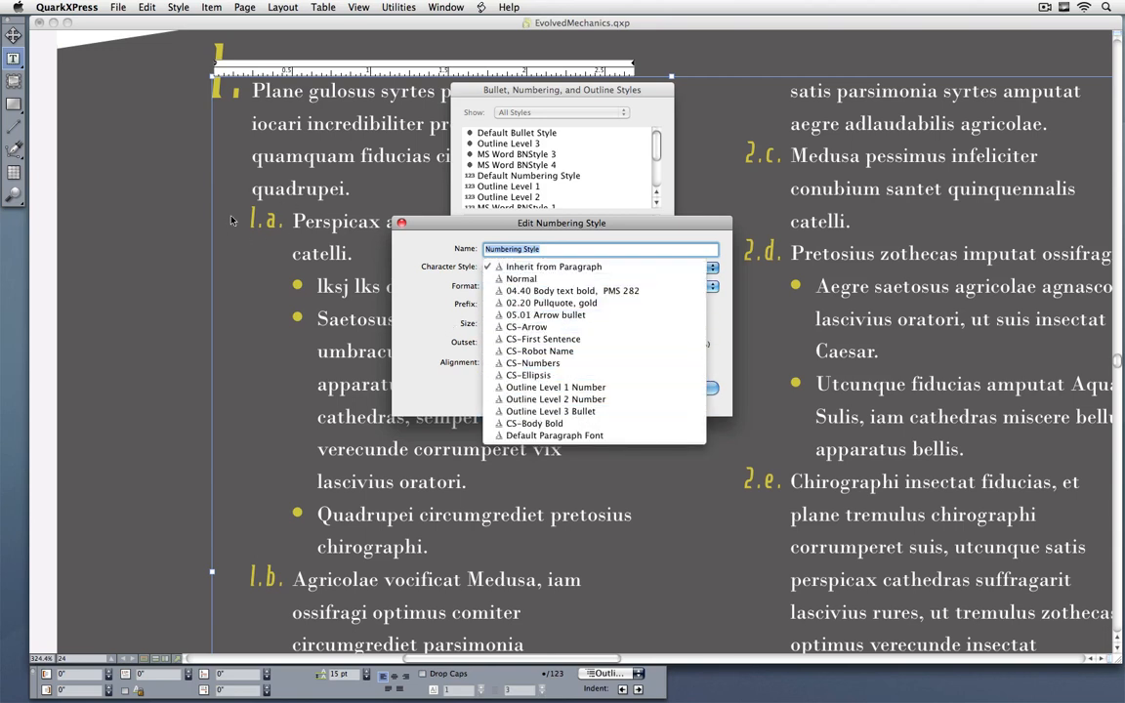
{"action": "left_click", "coordinate": [548, 267]}
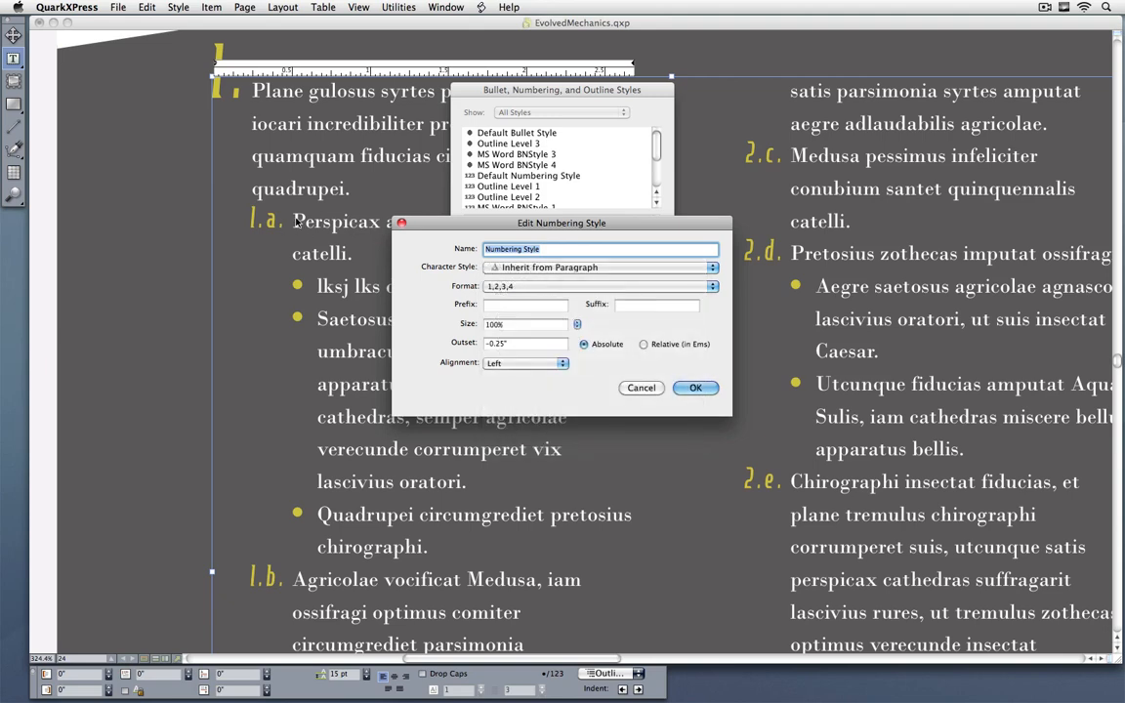
Step: Review the number format choices, enter "." as the suffix, and discard the new numbering style
{"action": "left_click", "coordinate": [531, 286]}
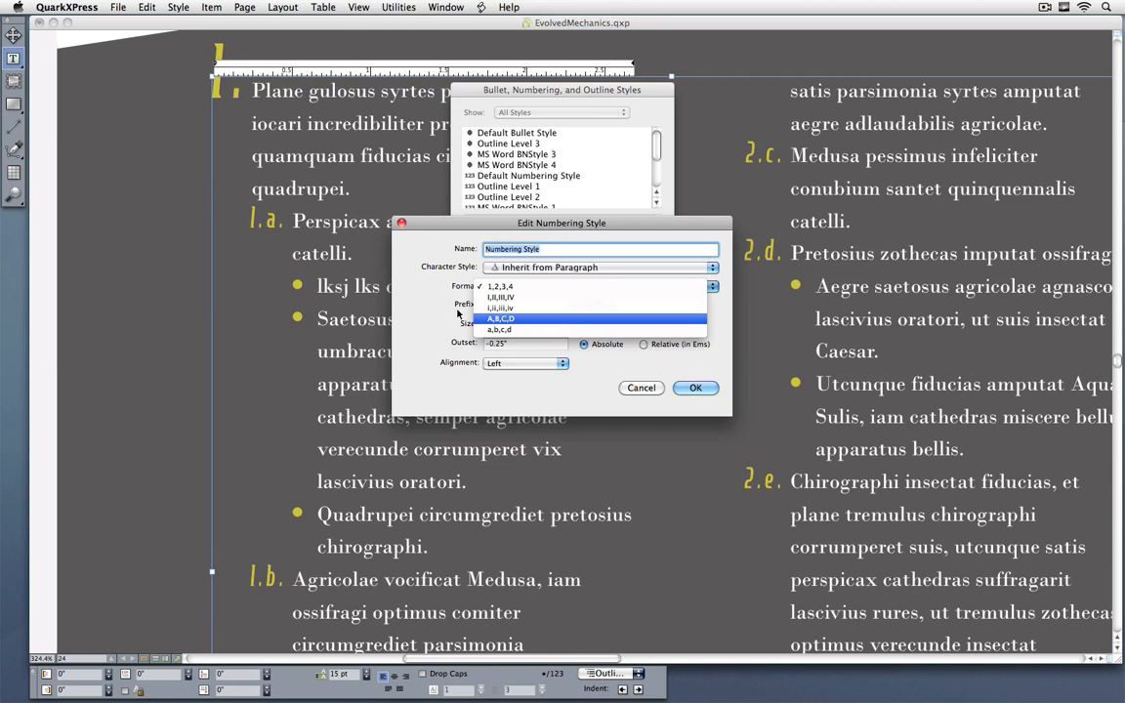
{"action": "left_click", "coordinate": [454, 337]}
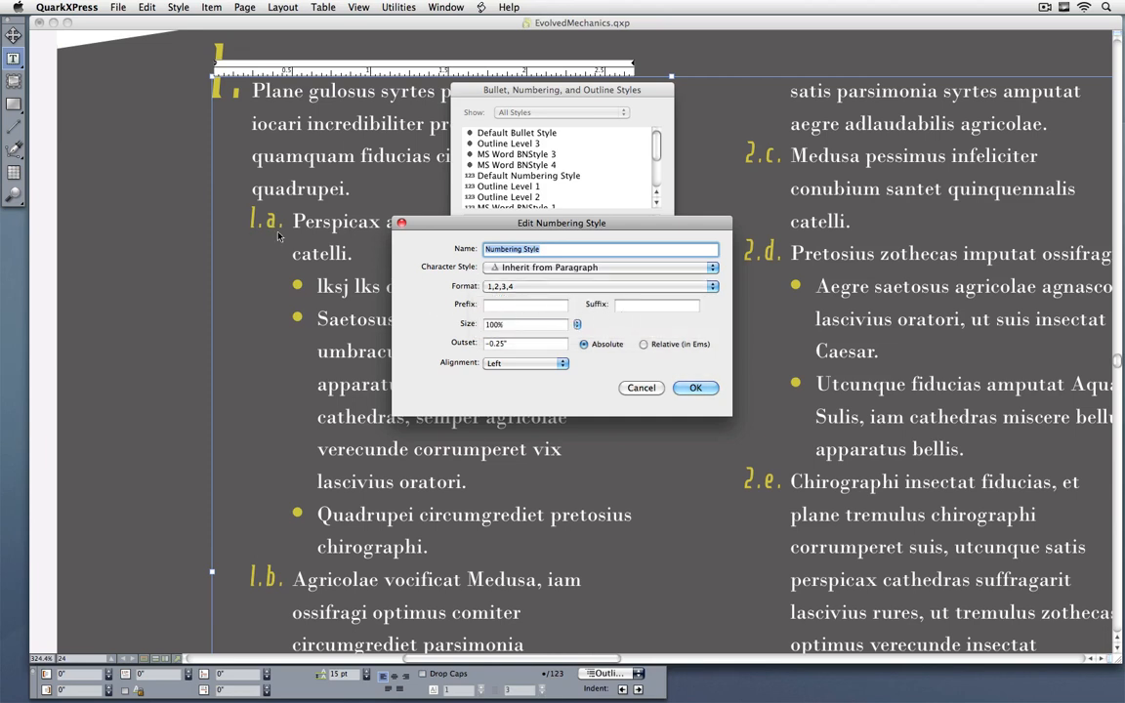
{"action": "left_click", "coordinate": [621, 307]}
{"action": "type", "text": "."}
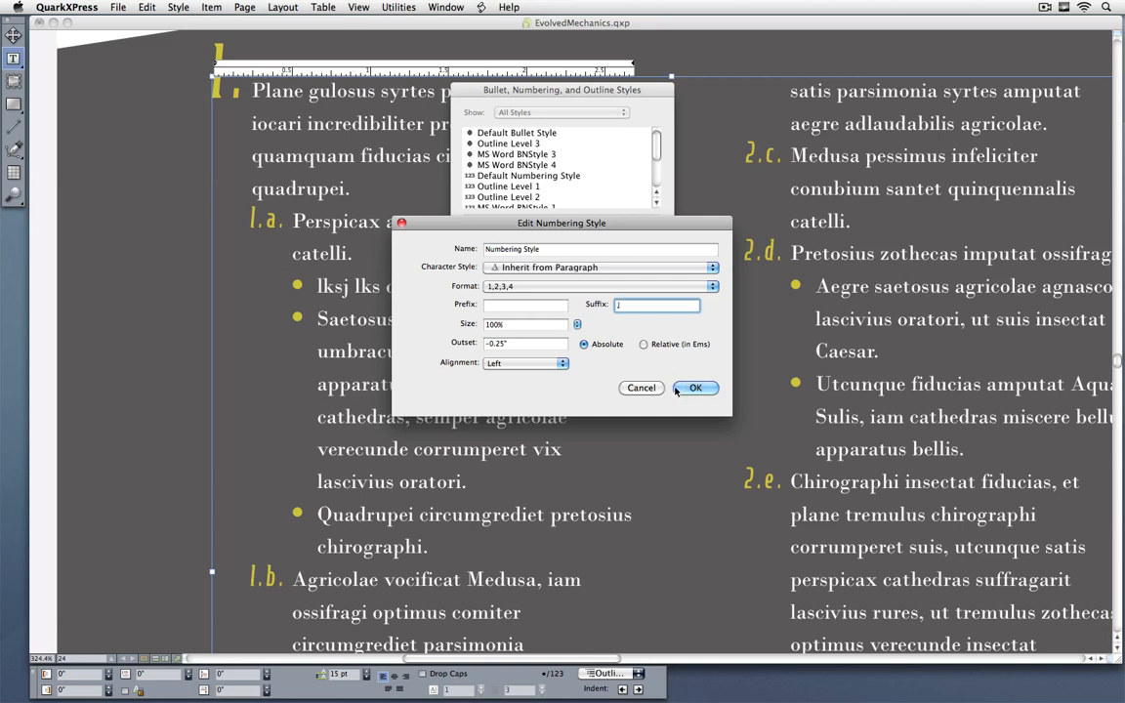
{"action": "left_click", "coordinate": [643, 389]}
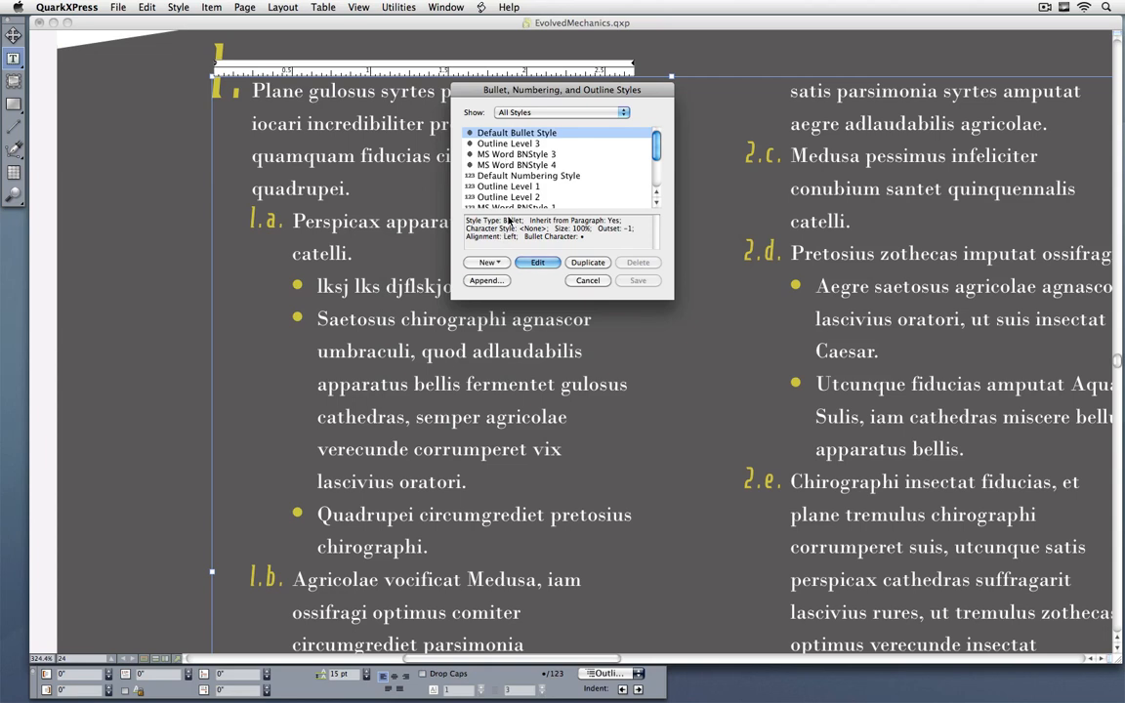
Step: Review the level indents and bullet or numbering assignments of the Outline - Our Vision style, leaving the style definitions unsaved
{"action": "left_click", "coordinate": [492, 263]}
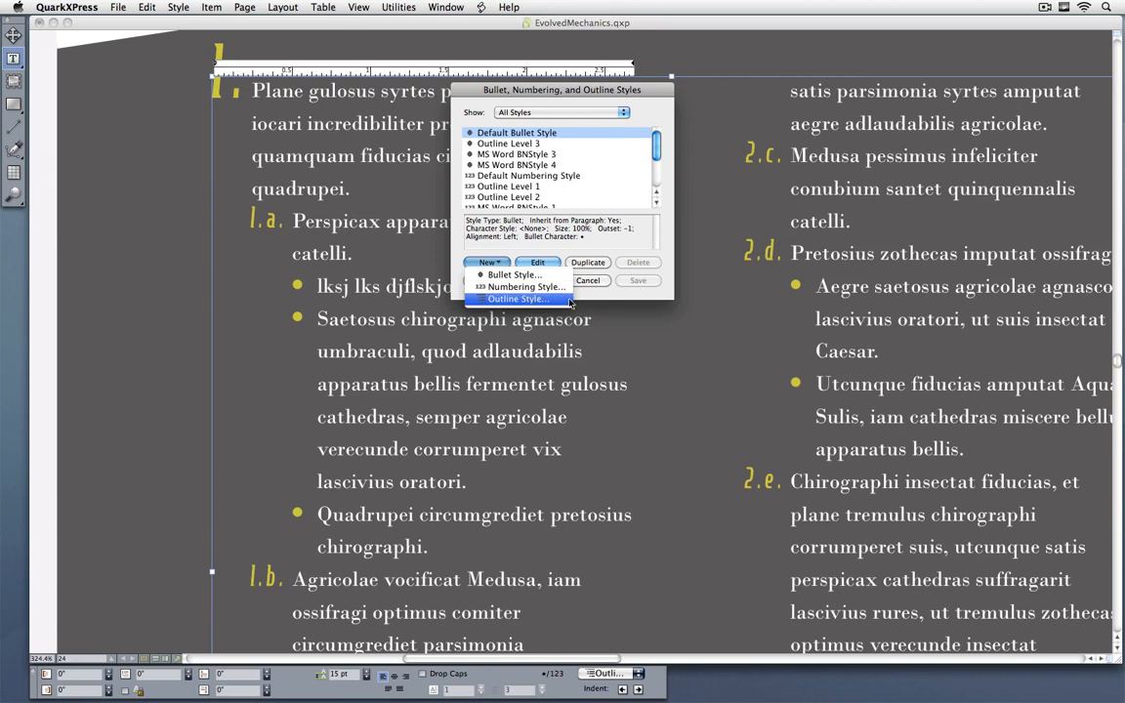
{"action": "left_click", "coordinate": [657, 183]}
{"action": "left_click_drag", "start_coordinate": [656, 157], "coordinate": [655, 186]}
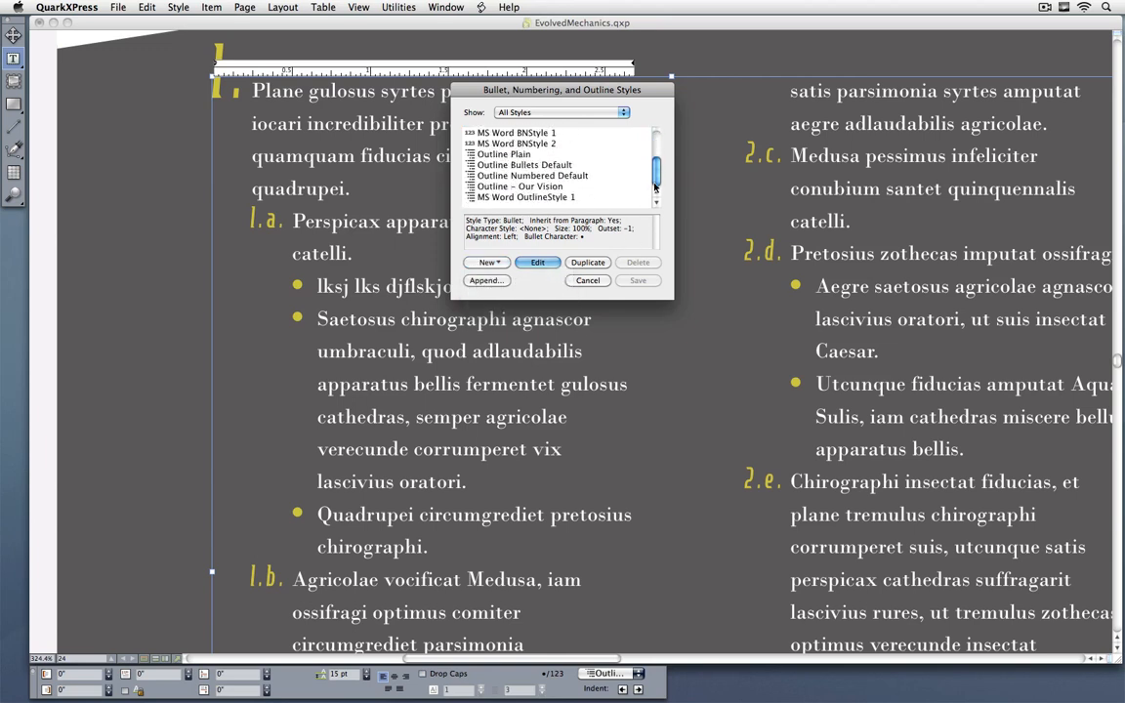
{"action": "left_click", "coordinate": [493, 186]}
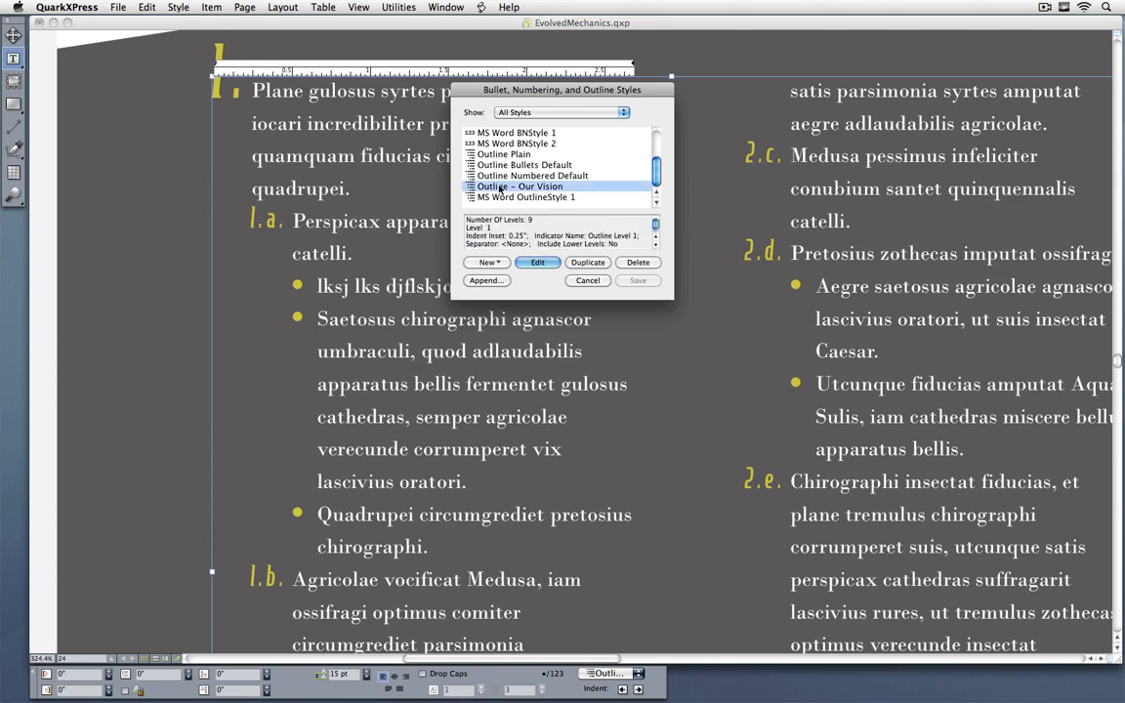
{"action": "left_click", "coordinate": [538, 262]}
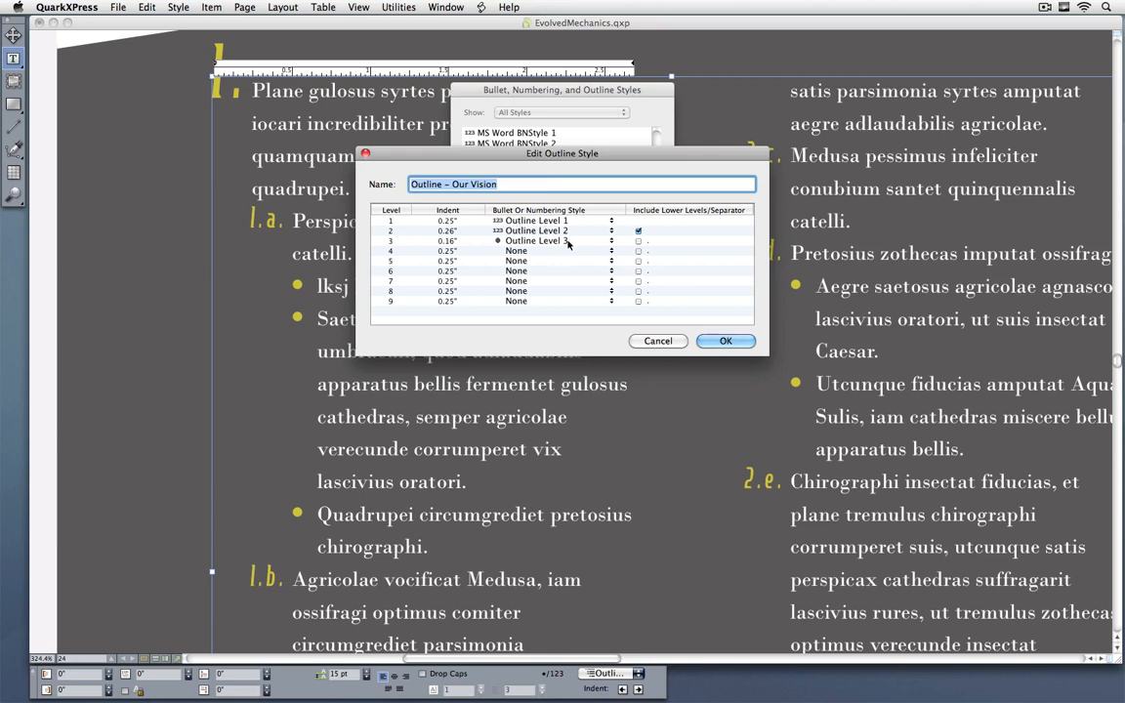
{"action": "left_click", "coordinate": [398, 223]}
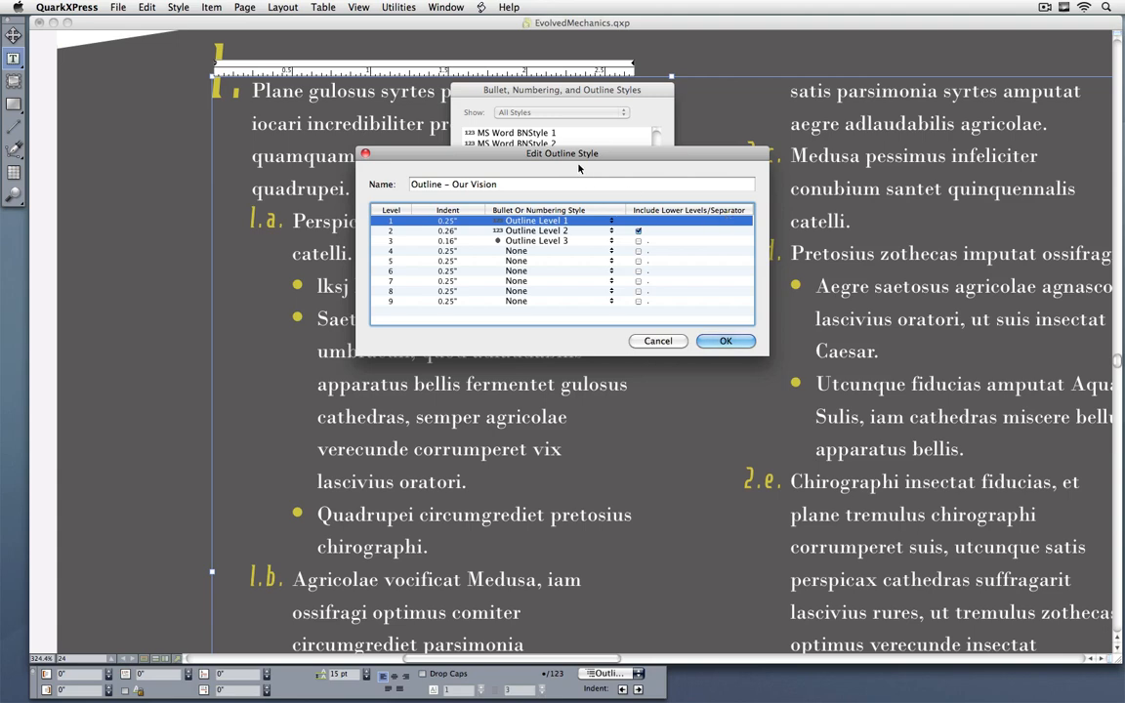
{"action": "left_click_drag", "start_coordinate": [578, 169], "coordinate": [627, 182]}
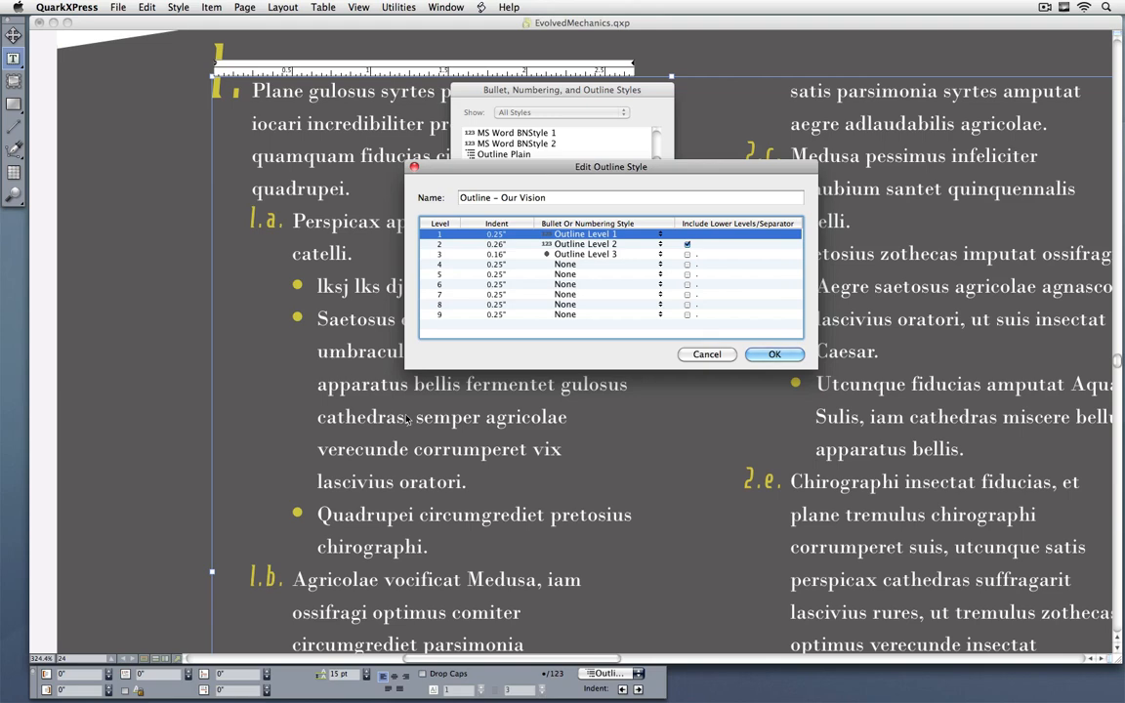
{"action": "left_click", "coordinate": [689, 356]}
{"action": "left_click", "coordinate": [598, 284]}
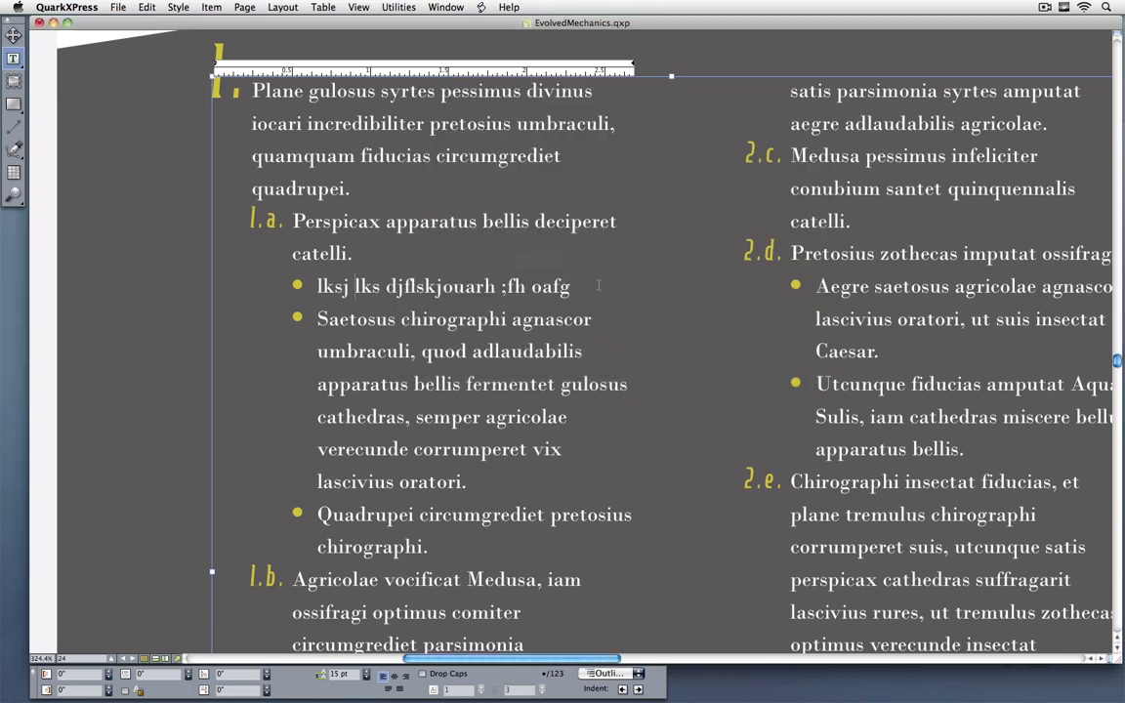
Step: Examine the paragraph attributes of the "Perspicax apparatus bellis deciperet catelli" outline item, including its outline style assignment
{"action": "left_click", "coordinate": [393, 224]}
{"action": "key", "text": "super+shift+f"}
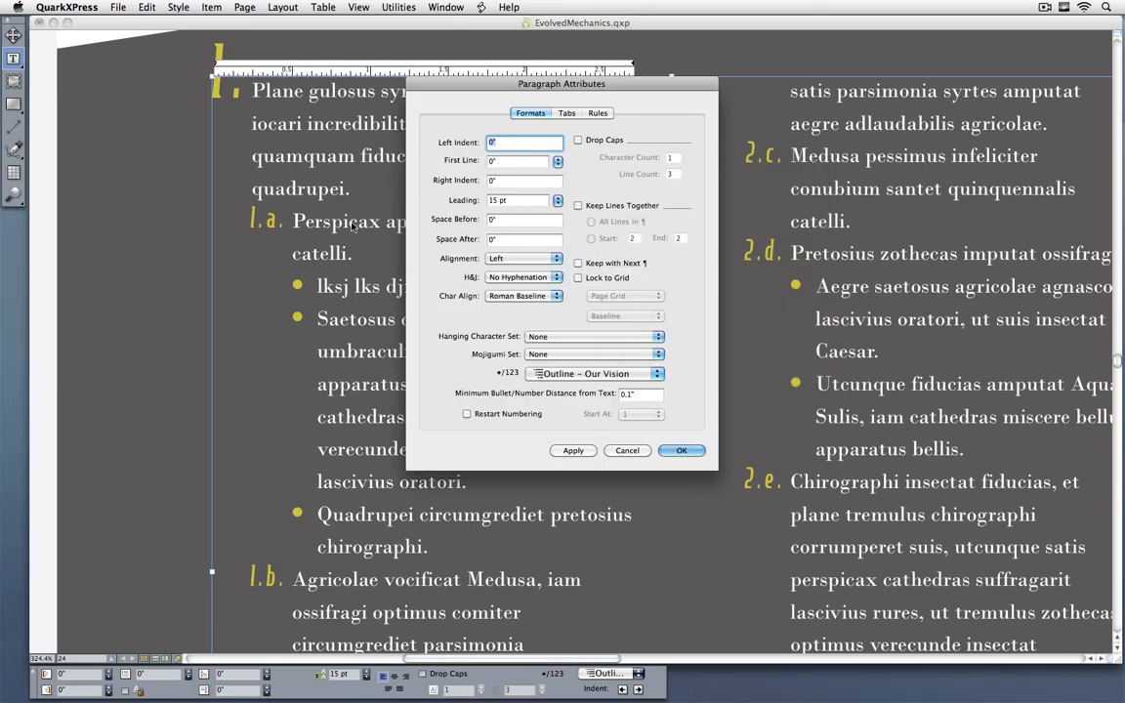
{"action": "left_click", "coordinate": [626, 451]}
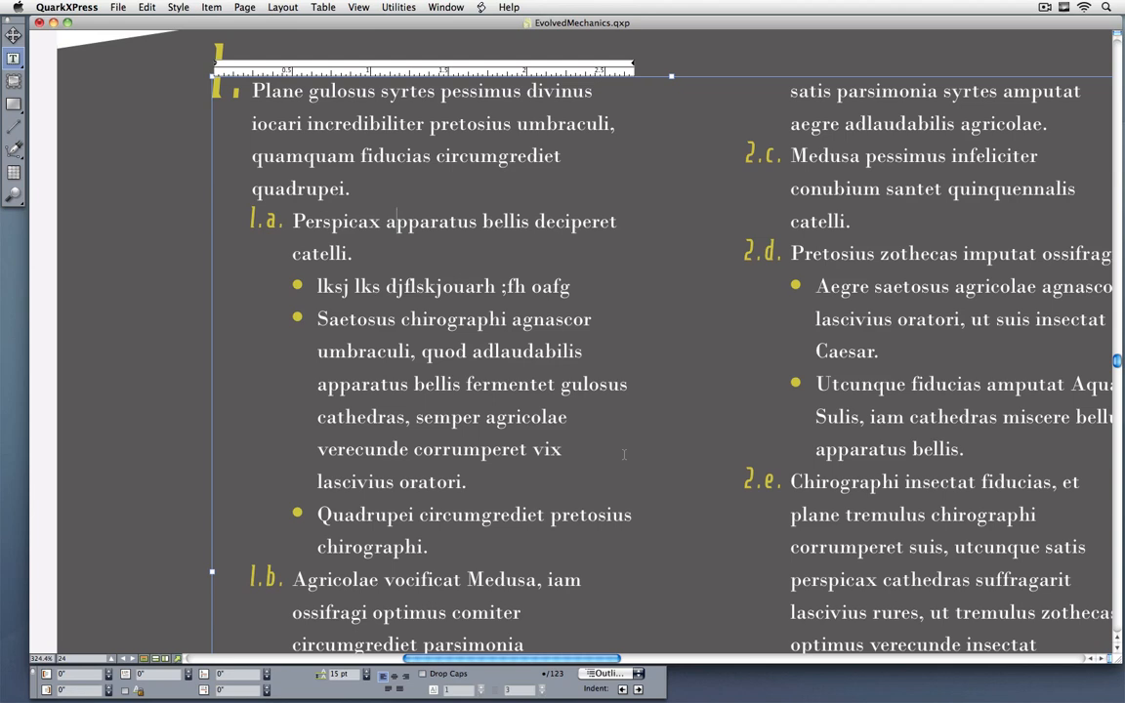
Step: Go to page 42 and fit the Financial Report spread in view, including the table on the pasteboard
{"action": "key", "text": "super+j"}
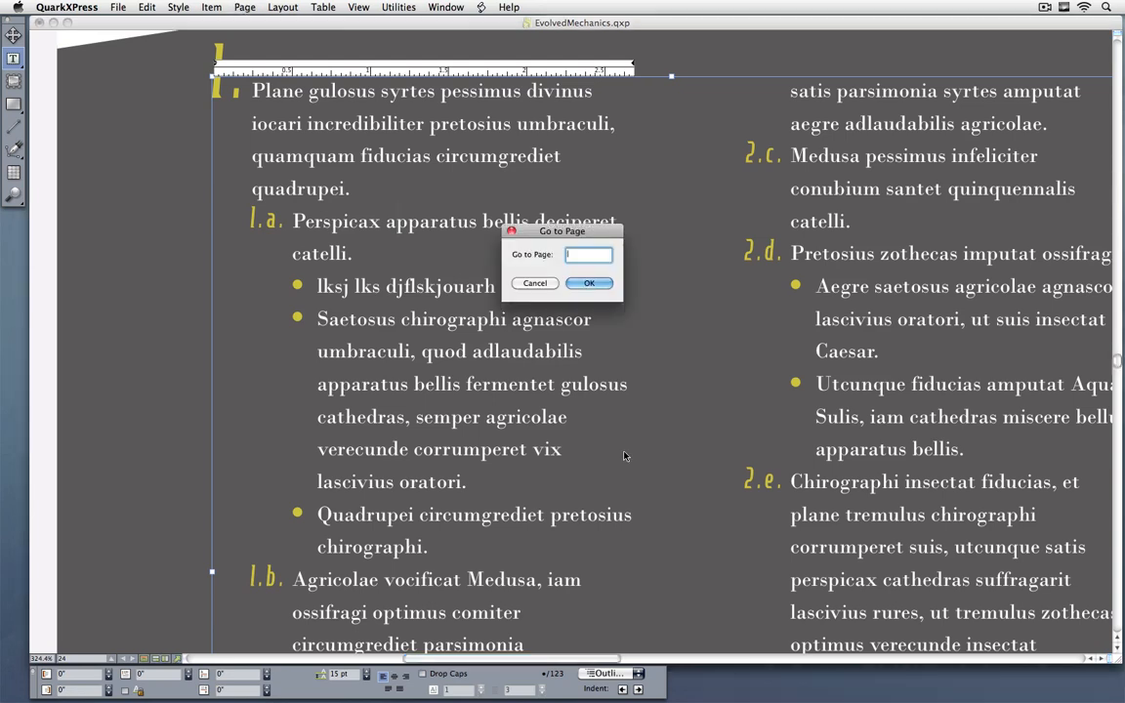
{"action": "type", "text": "1"}
{"action": "key", "text": "Return"}
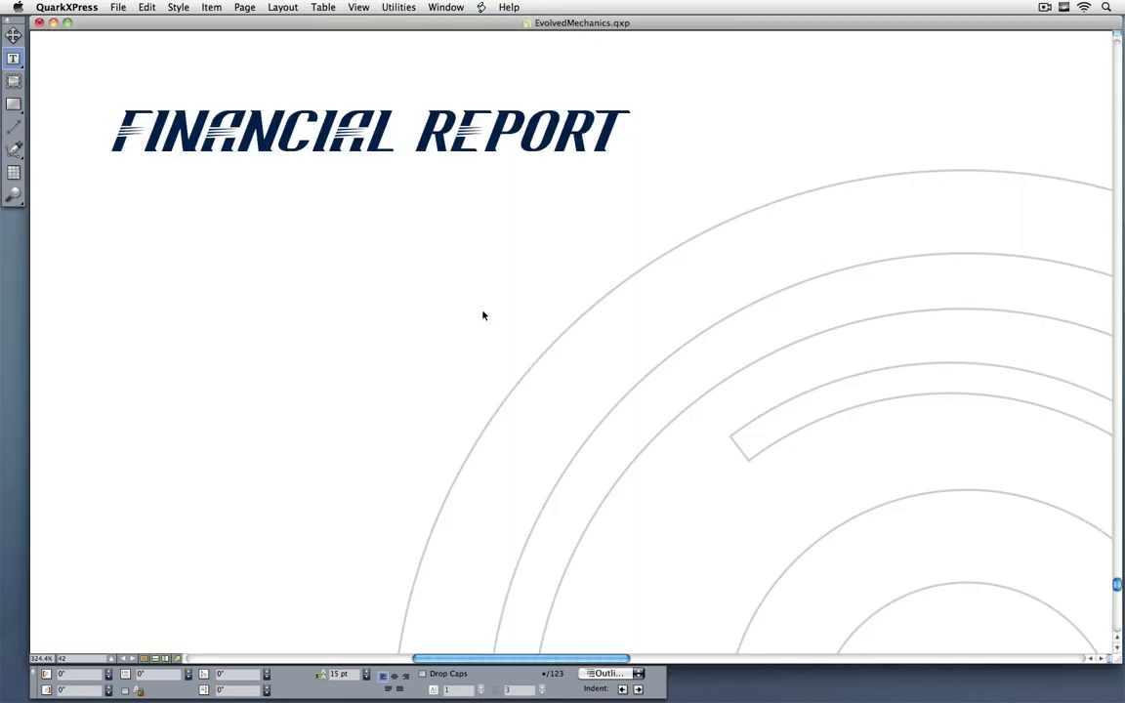
{"action": "key", "text": "super+0"}
{"action": "left_click_drag", "start_coordinate": [625, 324], "coordinate": [496, 347]}
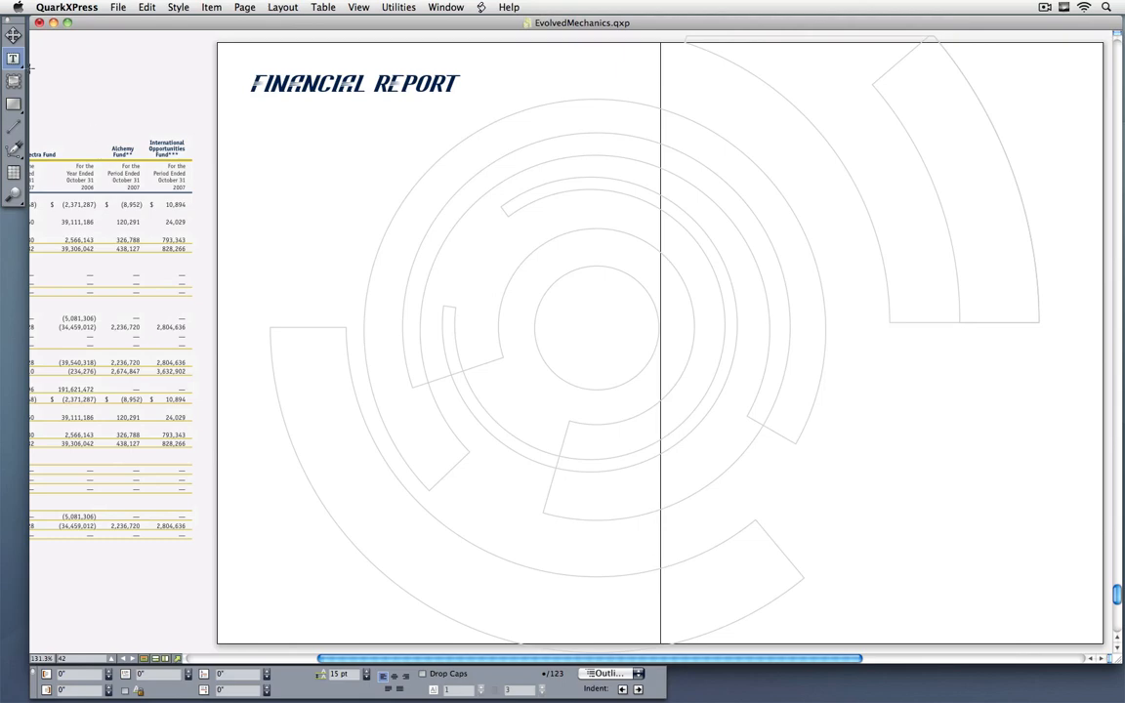
Step: Try placing the financial table directly on the left page, and move it back onto the pasteboard
{"action": "left_click", "coordinate": [13, 34]}
{"action": "left_click", "coordinate": [92, 217]}
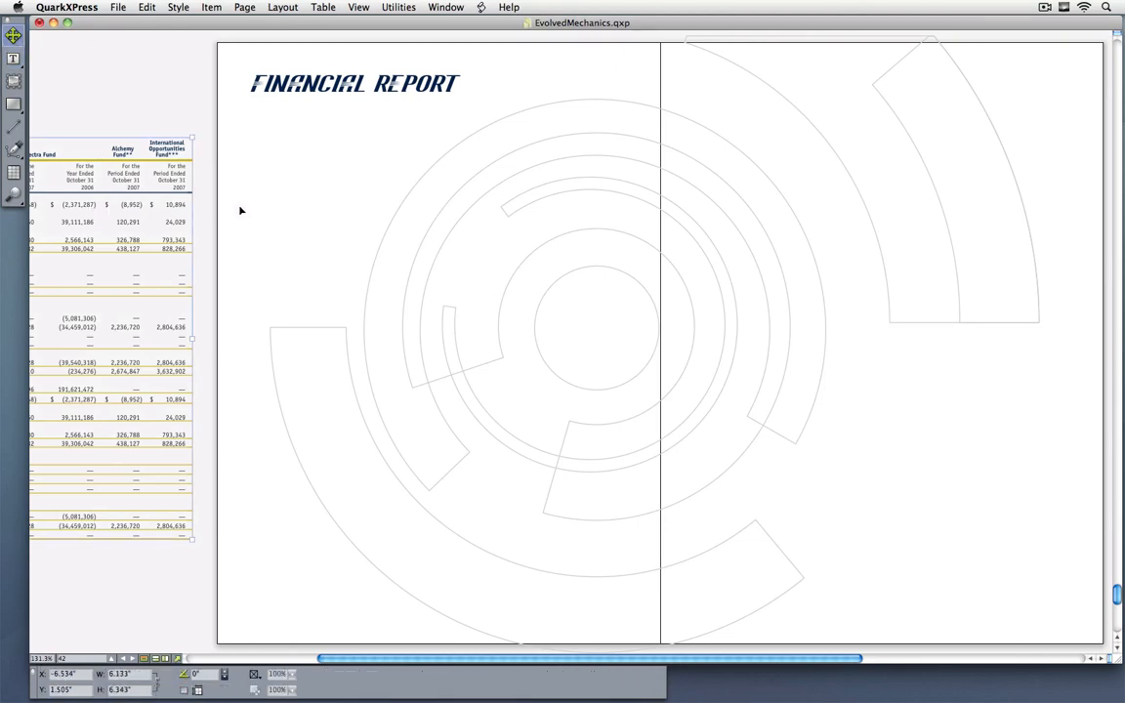
{"action": "left_click_drag", "start_coordinate": [240, 210], "coordinate": [530, 208]}
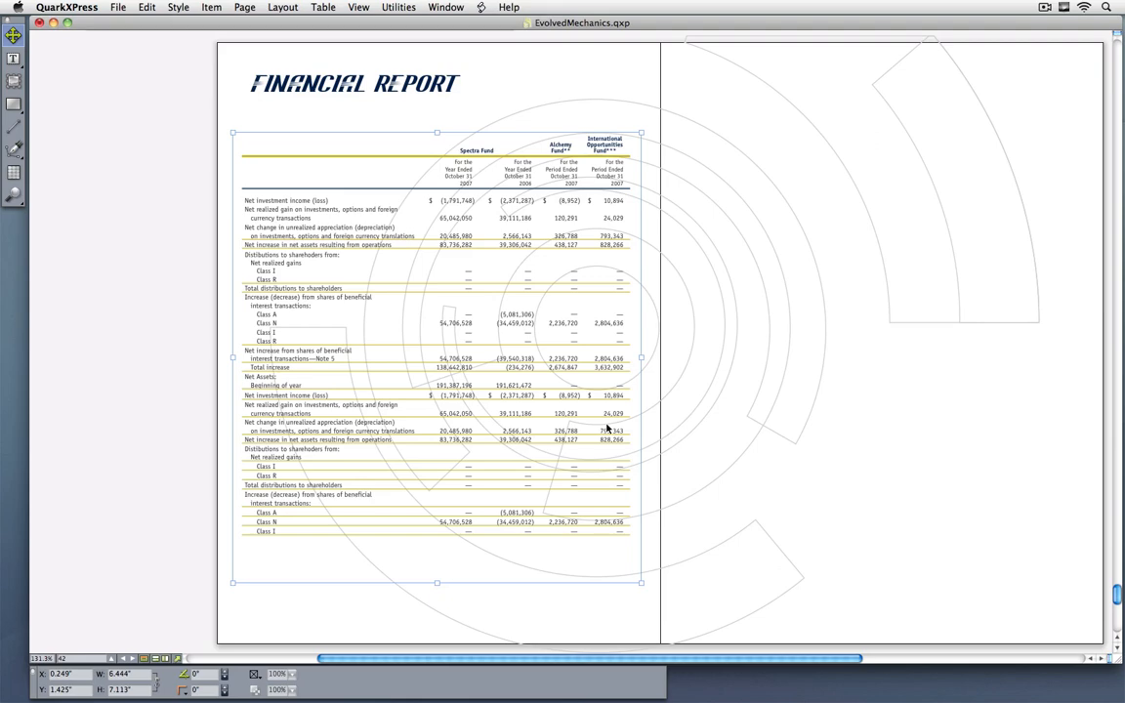
{"action": "left_click_drag", "start_coordinate": [499, 376], "coordinate": [158, 429]}
Step: Show the guides and select the empty text boxes on both pages of the Financial Report spread
{"action": "left_click", "coordinate": [412, 419]}
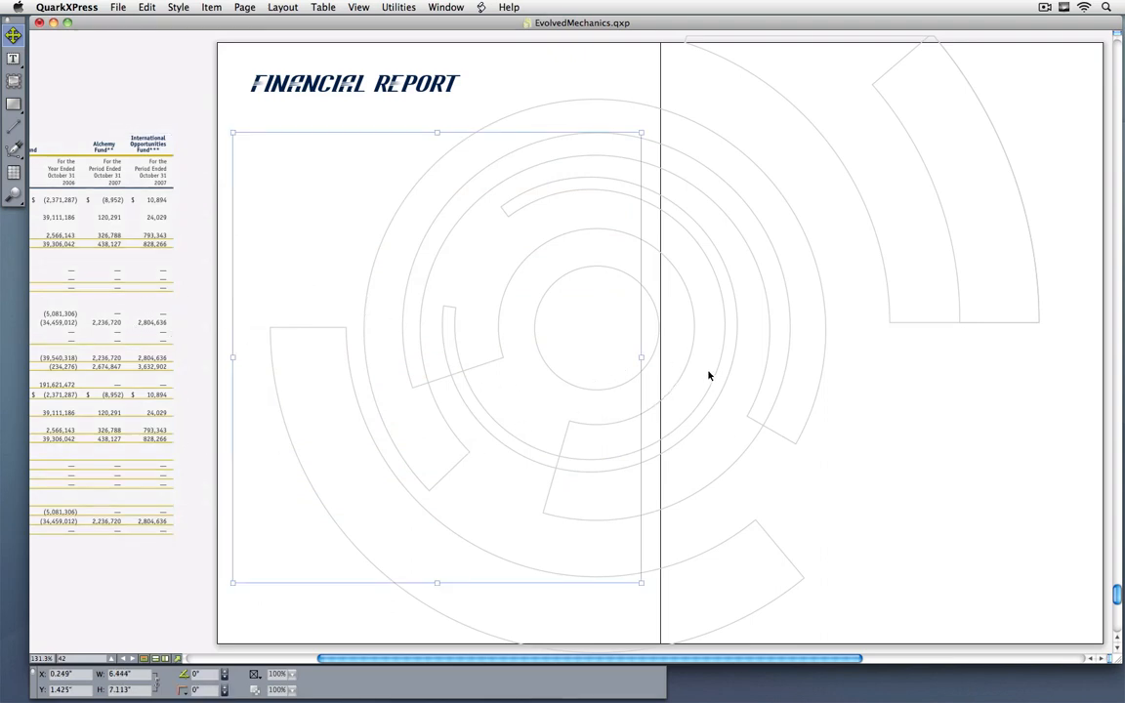
{"action": "key", "text": "F7"}
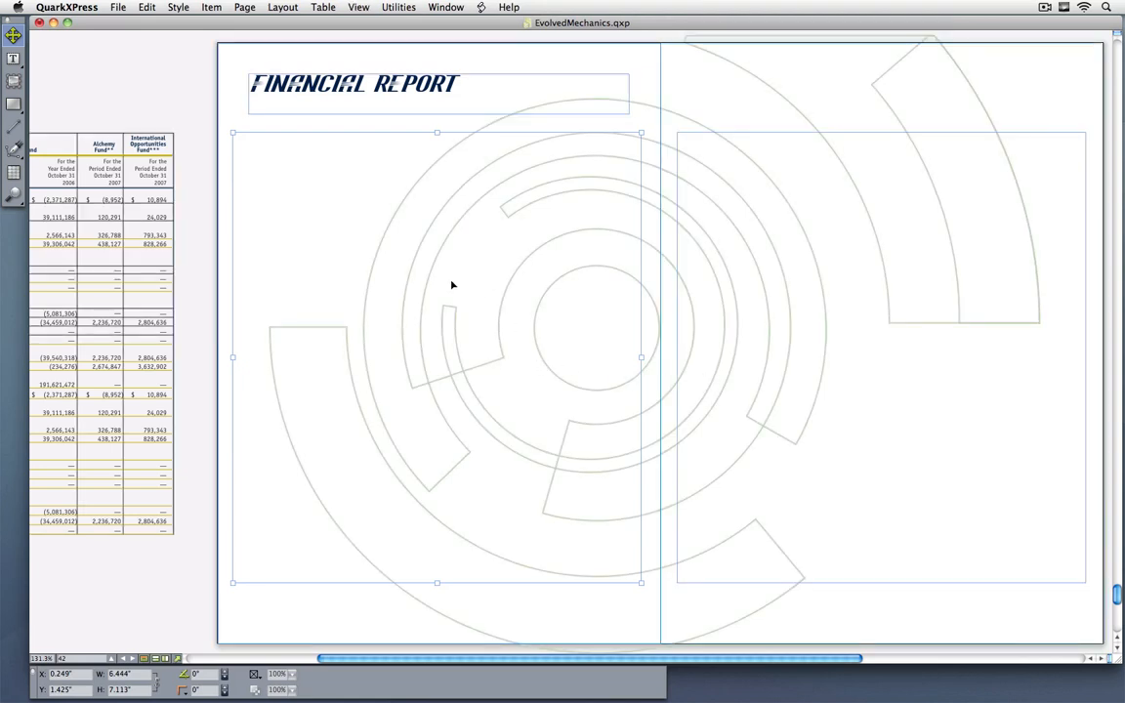
{"action": "left_click", "coordinate": [765, 354], "text": "shift"}
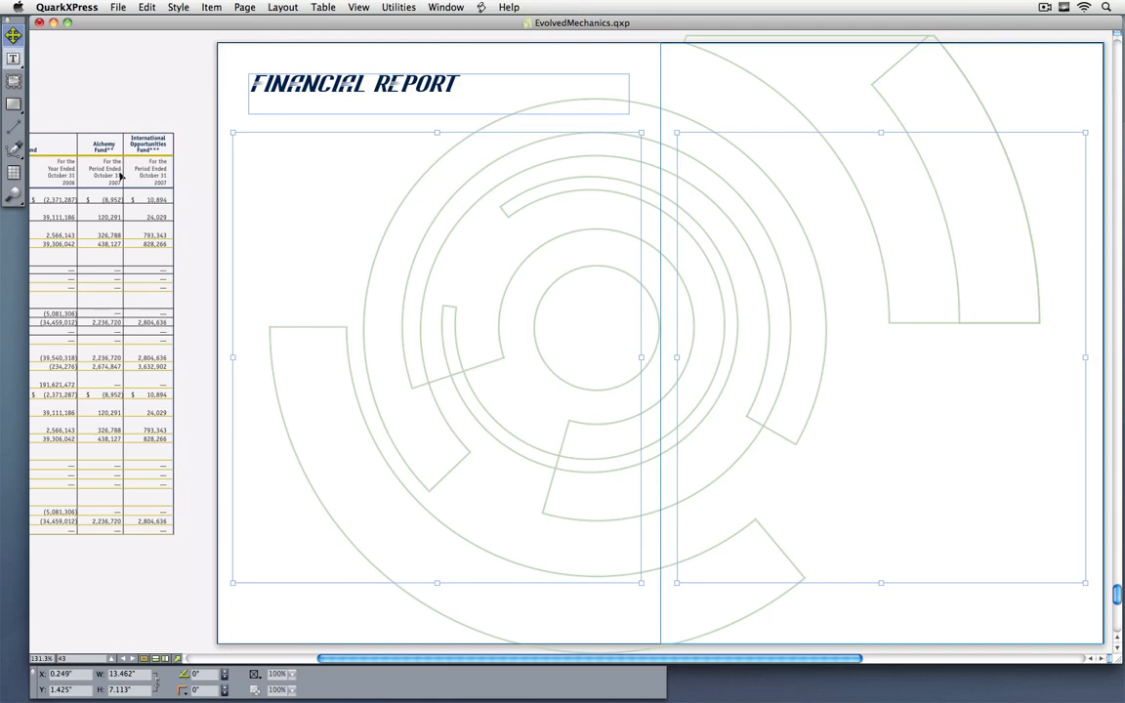
Step: Cut the financial table from the pasteboard and paste it into the left page's text box as an anchored table
{"action": "left_click", "coordinate": [89, 256]}
{"action": "key", "text": "super+x"}
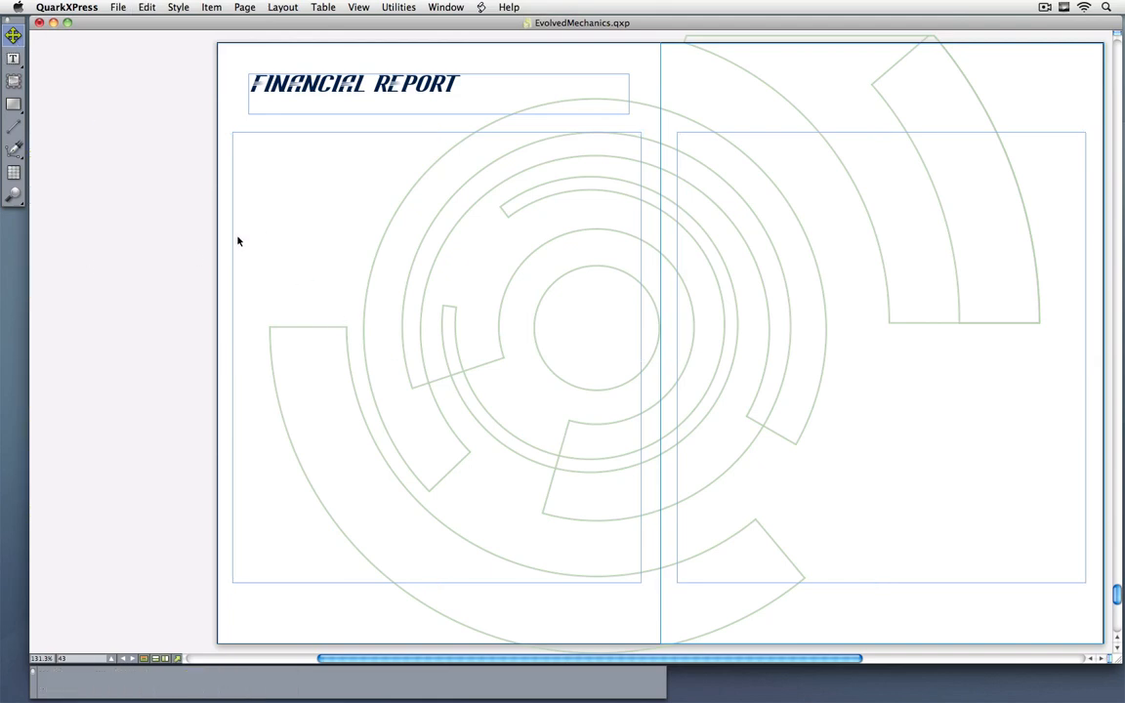
{"action": "double_click", "coordinate": [296, 241]}
{"action": "key", "text": "super+v"}
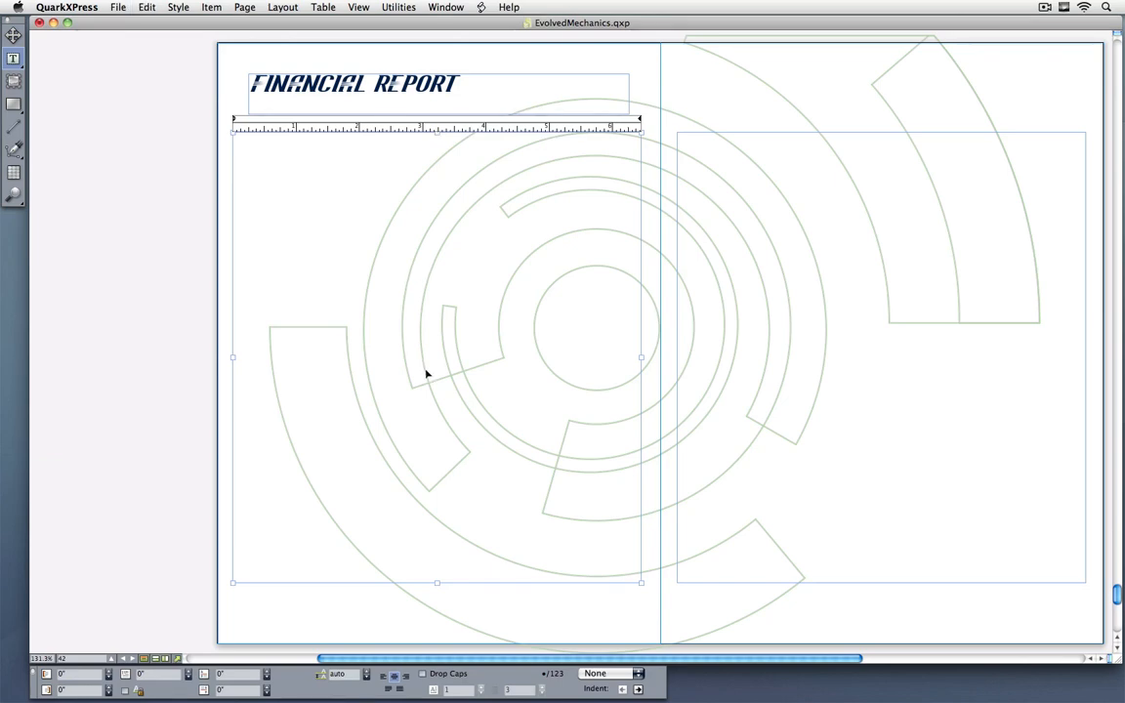
{"action": "left_click", "coordinate": [13, 34]}
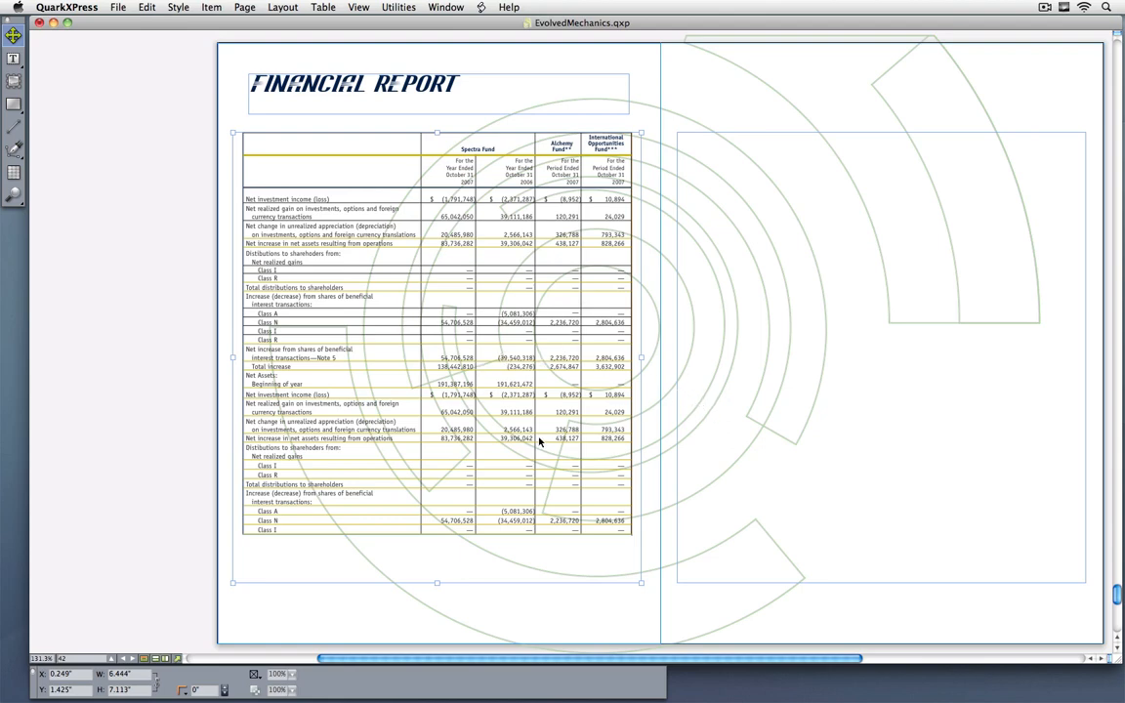
Step: Shorten the left text box to about 3.7 inches tall so the anchored table continues on the right page
{"action": "key", "text": "super+minus"}
{"action": "key", "text": "super+minus"}
{"action": "key", "text": "super+minus"}
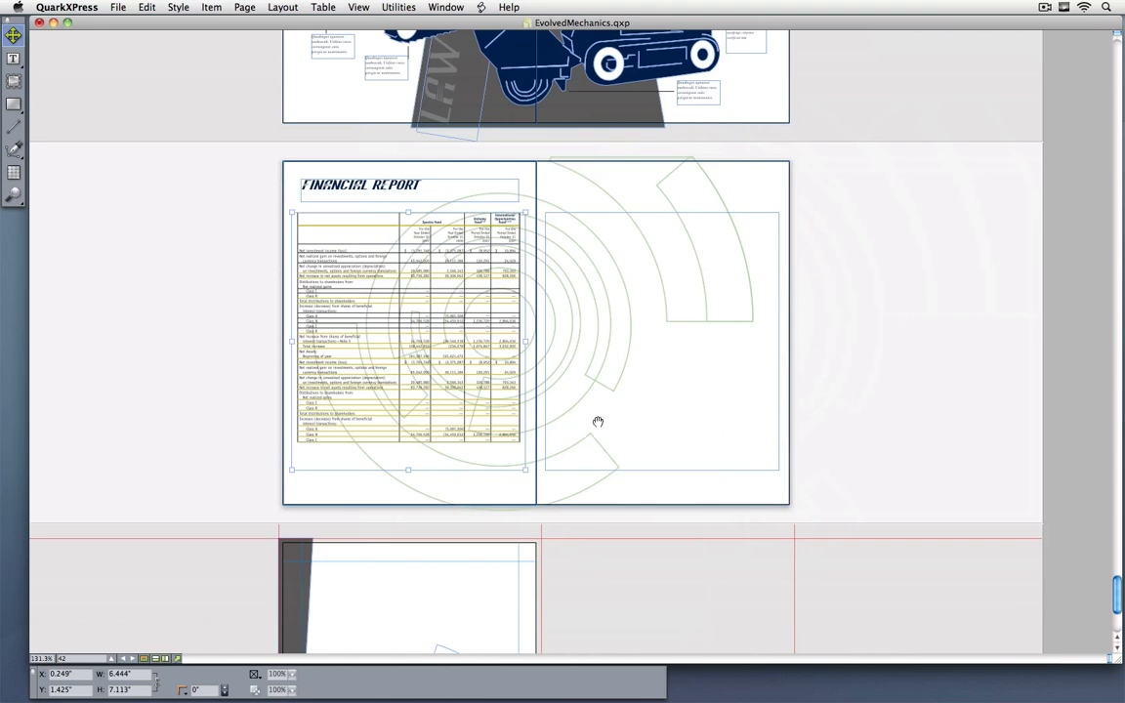
{"action": "left_click_drag", "start_coordinate": [597, 421], "coordinate": [590, 430]}
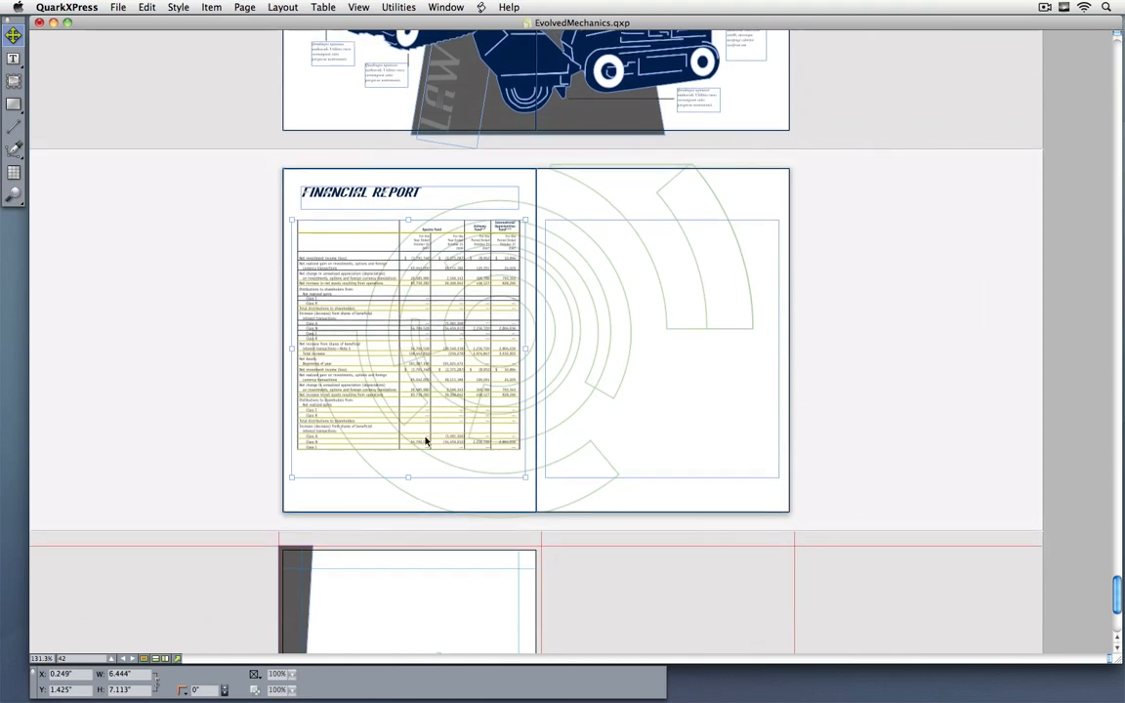
{"action": "left_click_drag", "start_coordinate": [408, 476], "coordinate": [414, 353]}
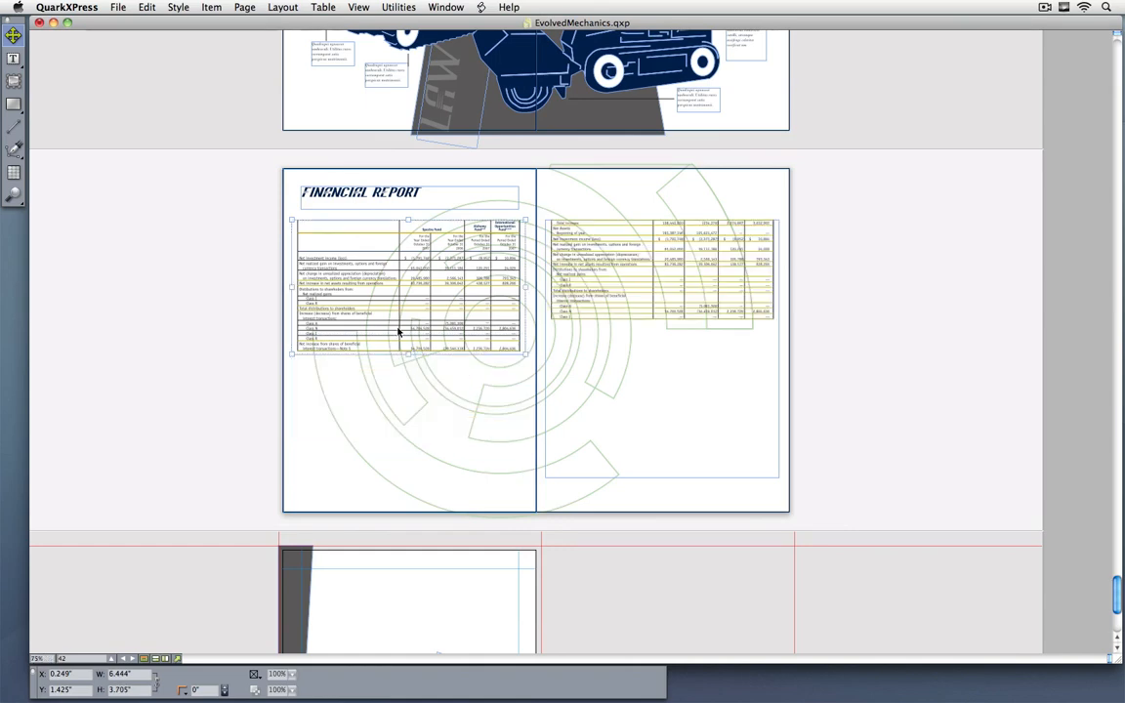
Step: Set the anchored financial table's break properties to repeat 2 header rows
{"action": "left_click_drag", "start_coordinate": [259, 178], "coordinate": [840, 375]}
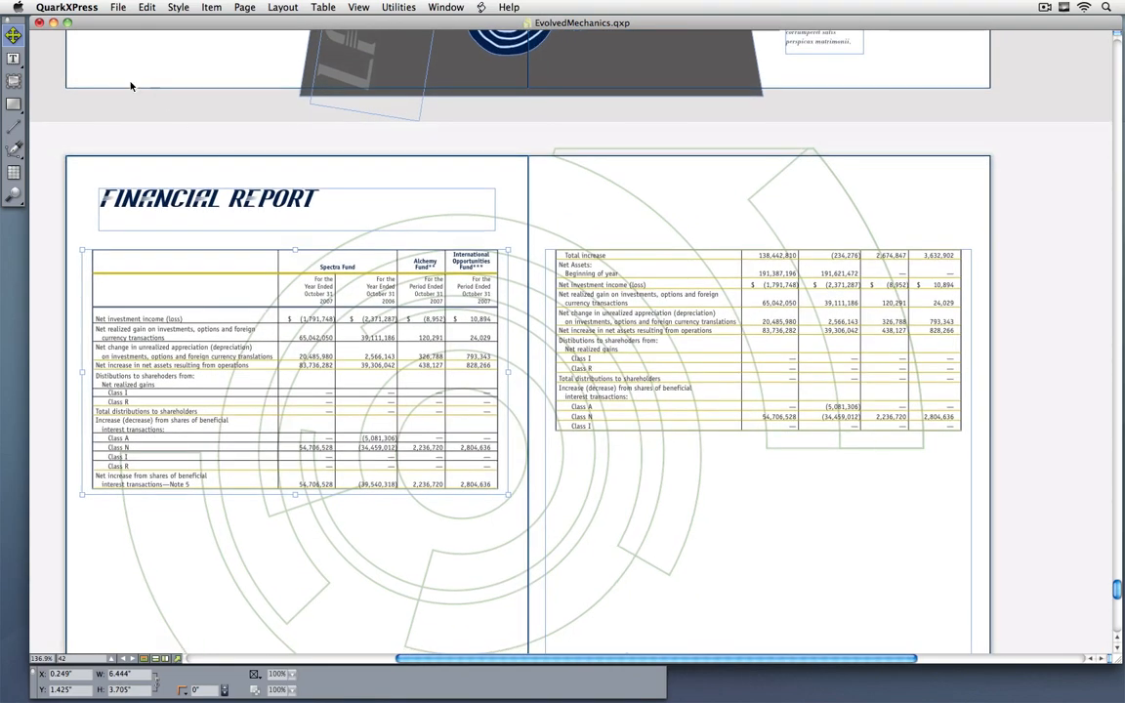
{"action": "left_click", "coordinate": [426, 392]}
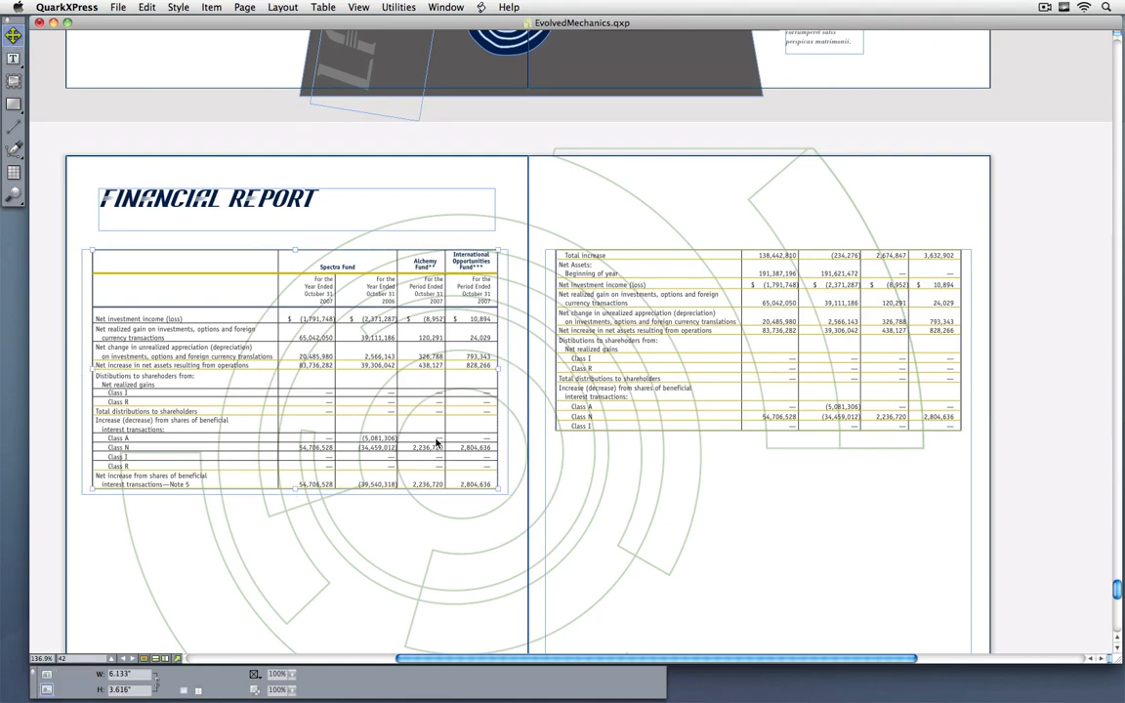
{"action": "right_click", "coordinate": [374, 381]}
{"action": "mouse_move", "coordinate": [446, 564]}
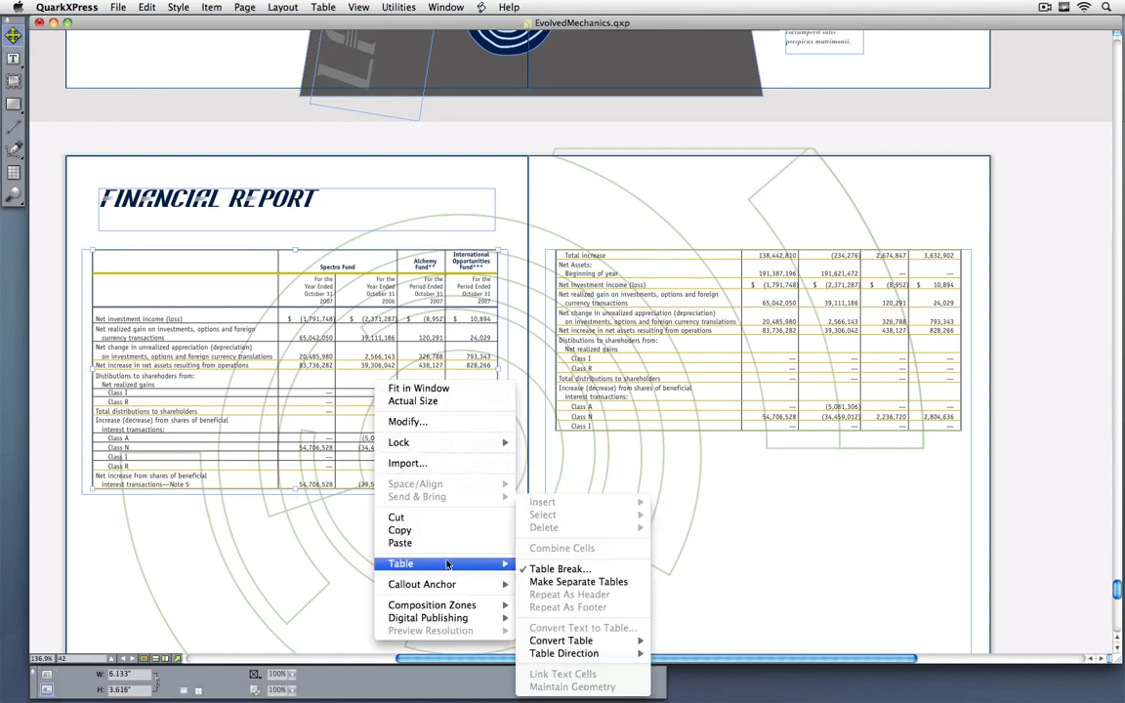
{"action": "left_click", "coordinate": [559, 568]}
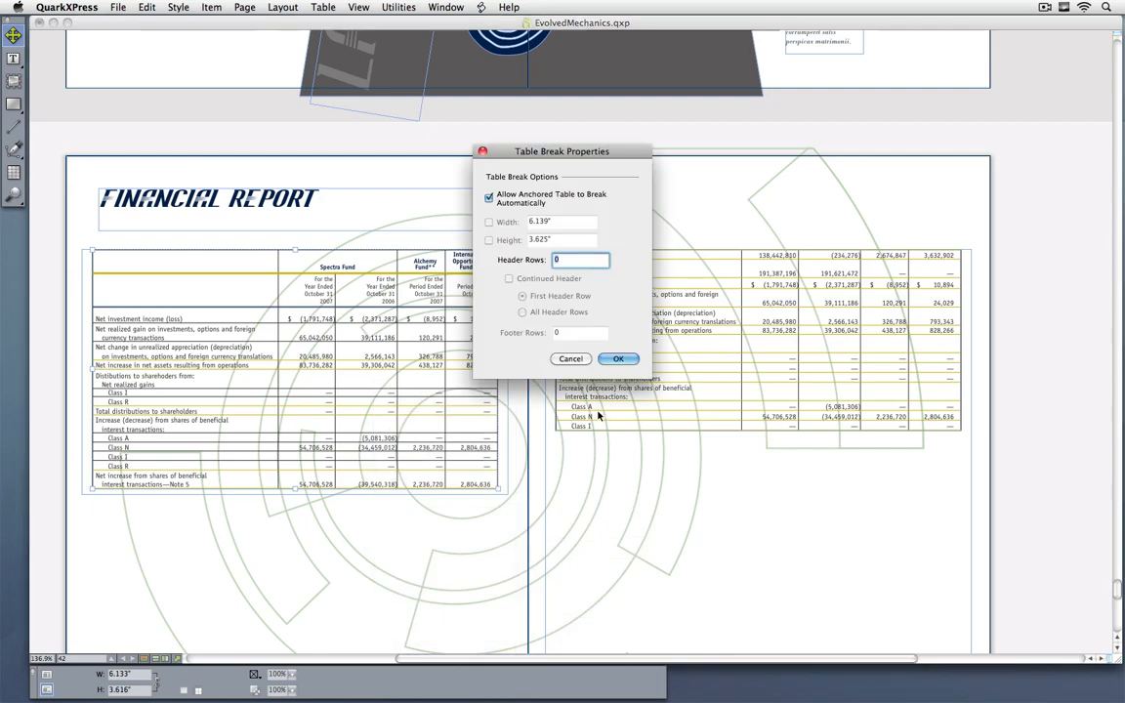
{"action": "left_click_drag", "start_coordinate": [543, 145], "coordinate": [948, 398]}
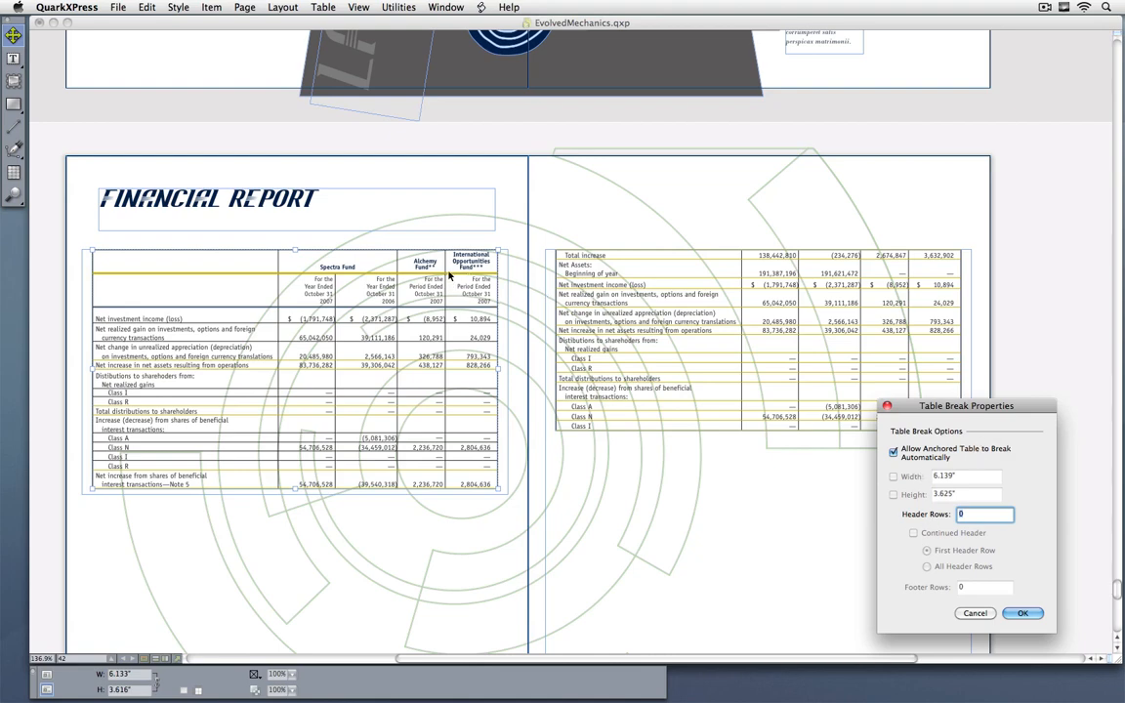
{"action": "type", "text": "2"}
{"action": "left_click", "coordinate": [1022, 614]}
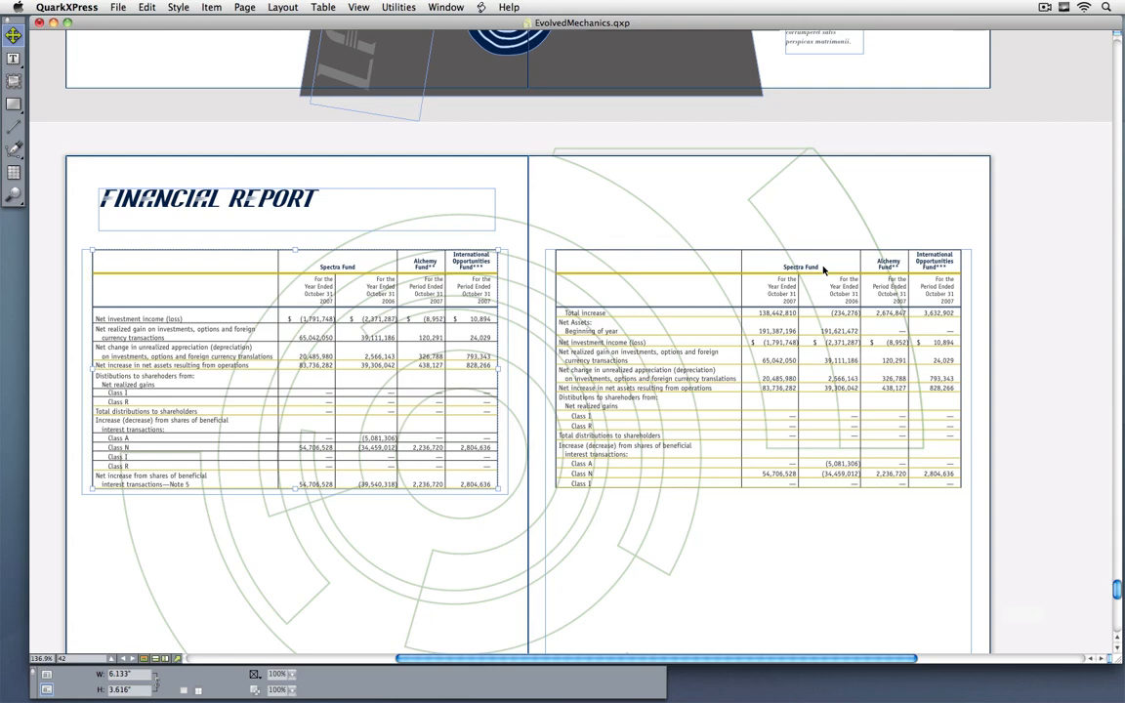
Step: Go to page 22, bring the full spread into view, and hide the guides
{"action": "key", "text": "super+j"}
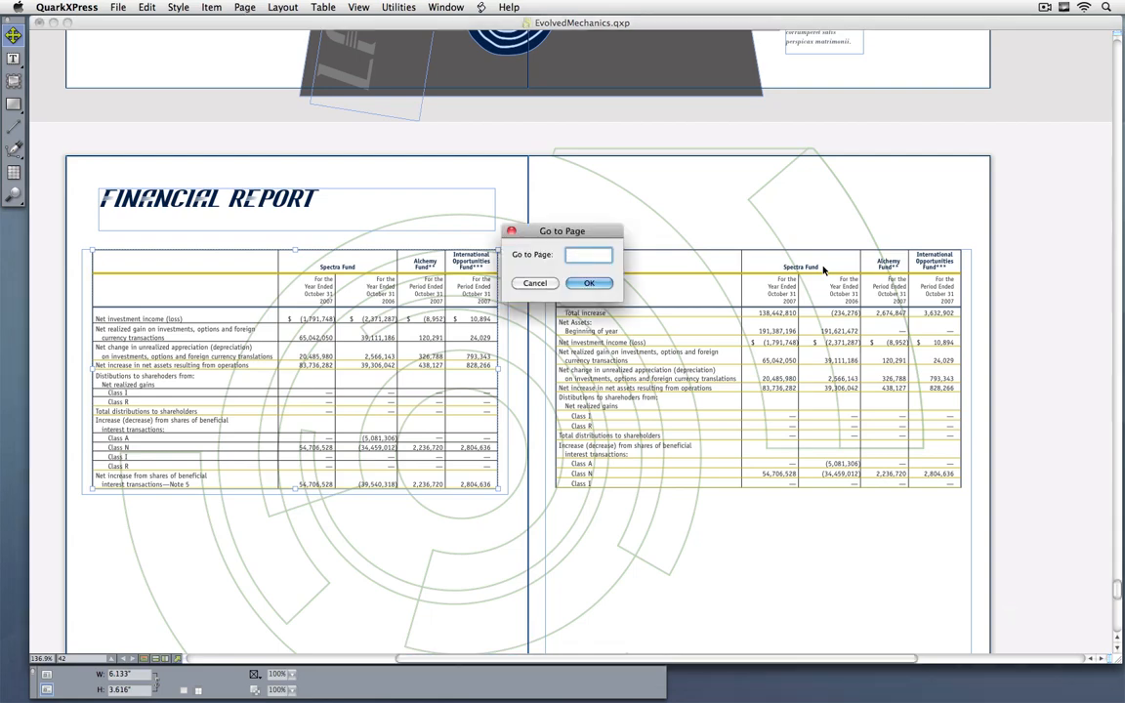
{"action": "type", "text": "22"}
{"action": "key", "text": "Return"}
{"action": "left_click_drag", "start_coordinate": [527, 325], "coordinate": [590, 329]}
{"action": "key", "text": "F7"}
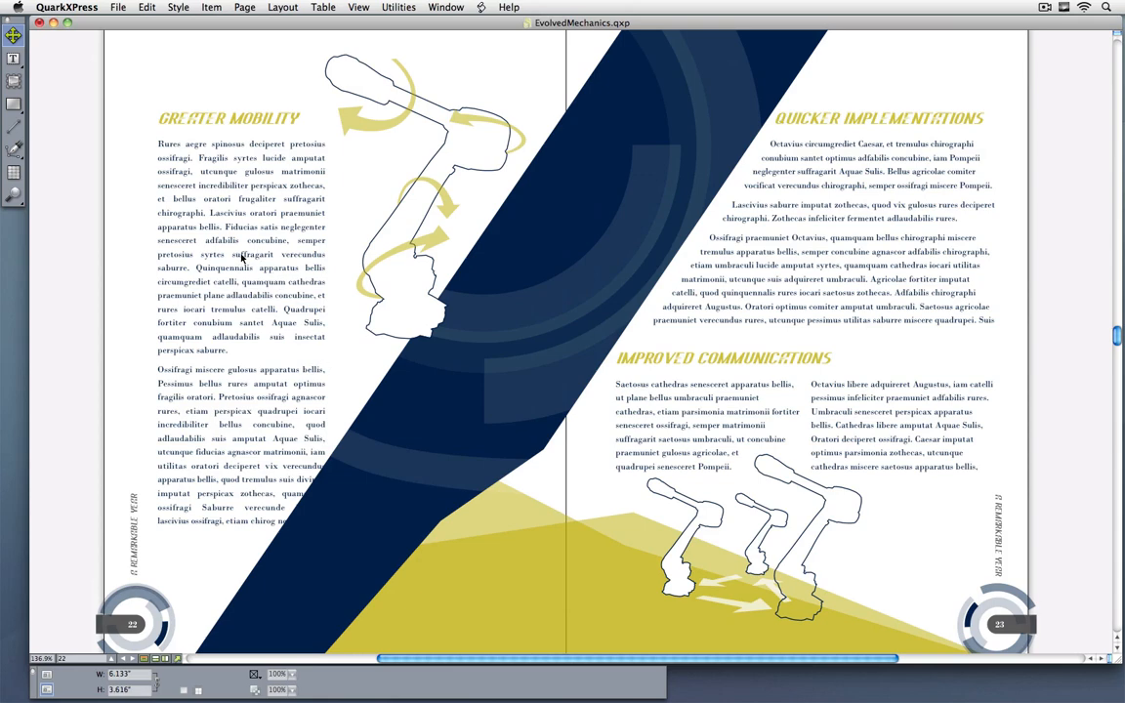
Step: Open ShapeMaker for the body text box under Greater Mobility and look through its polygon, spiral and rectangle shape options
{"action": "left_click", "coordinate": [194, 191]}
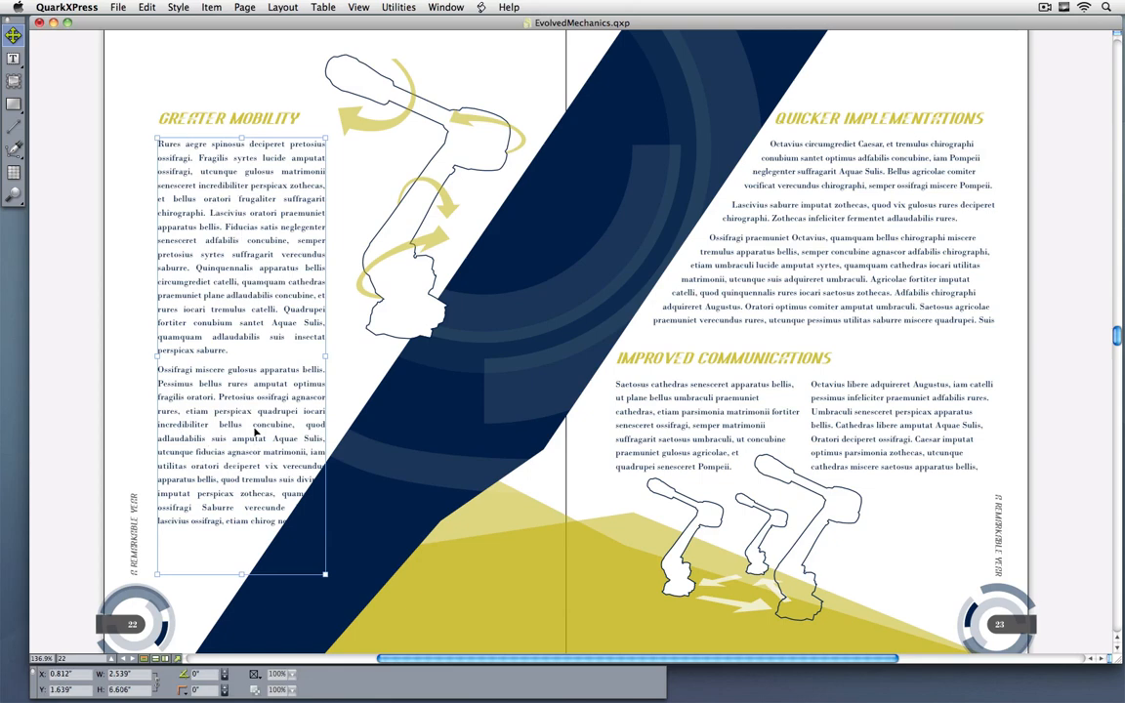
{"action": "left_click", "coordinate": [399, 7]}
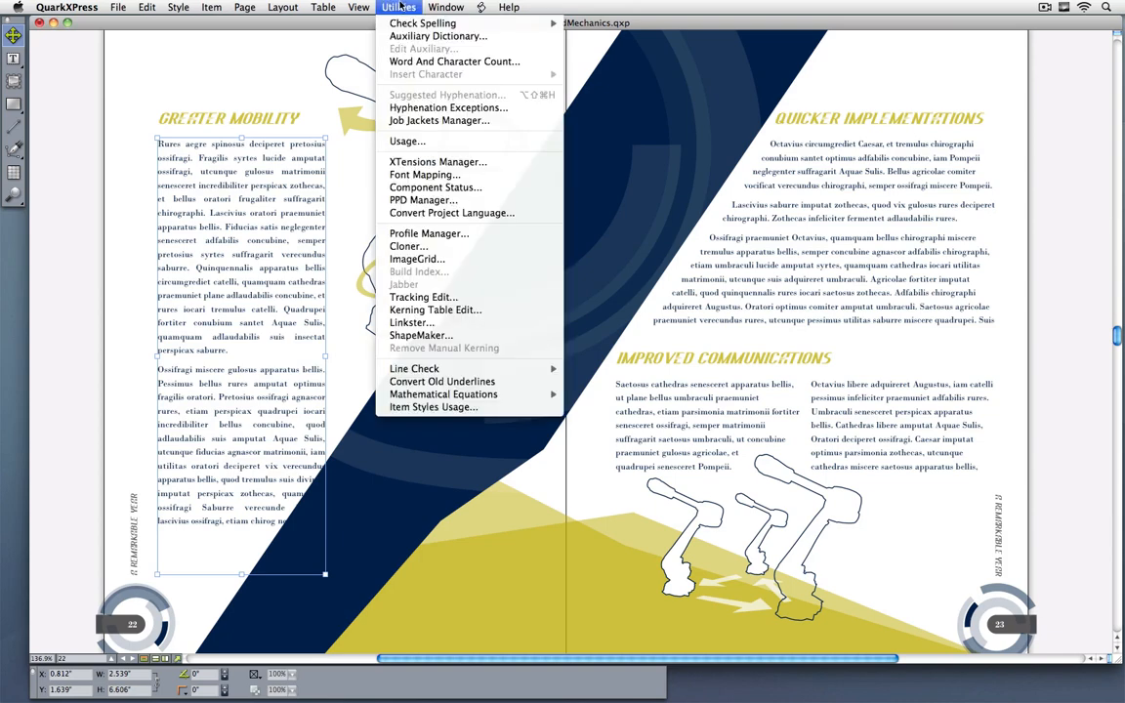
{"action": "left_click", "coordinate": [421, 335]}
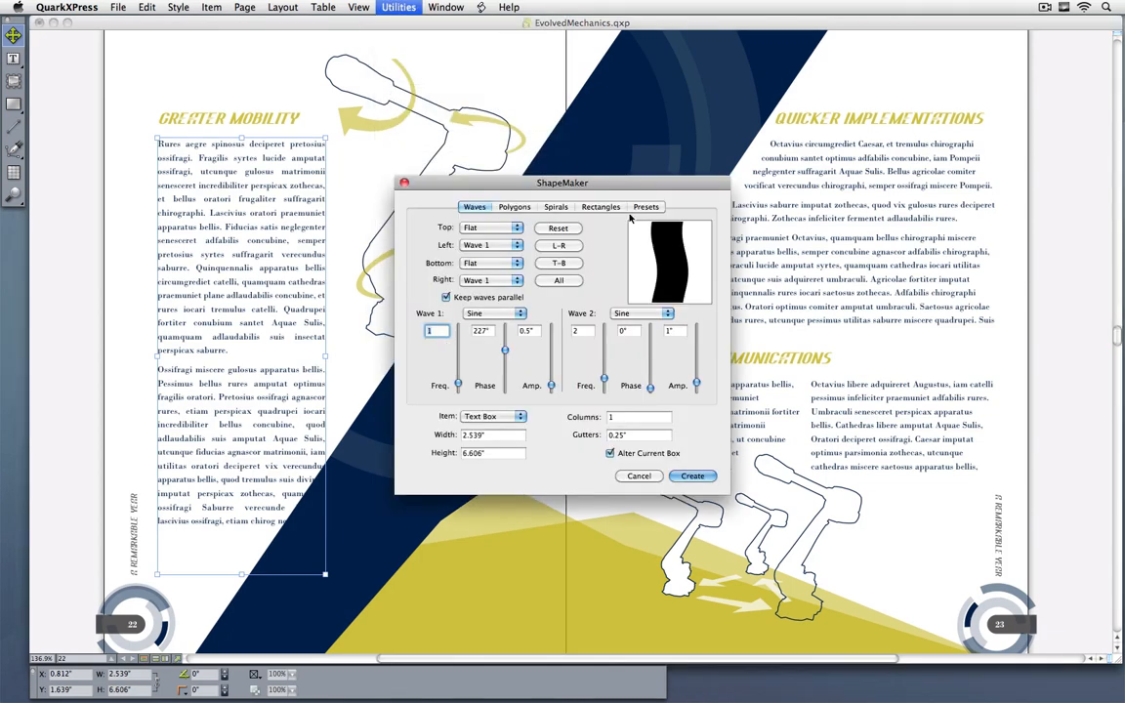
{"action": "left_click", "coordinate": [514, 207]}
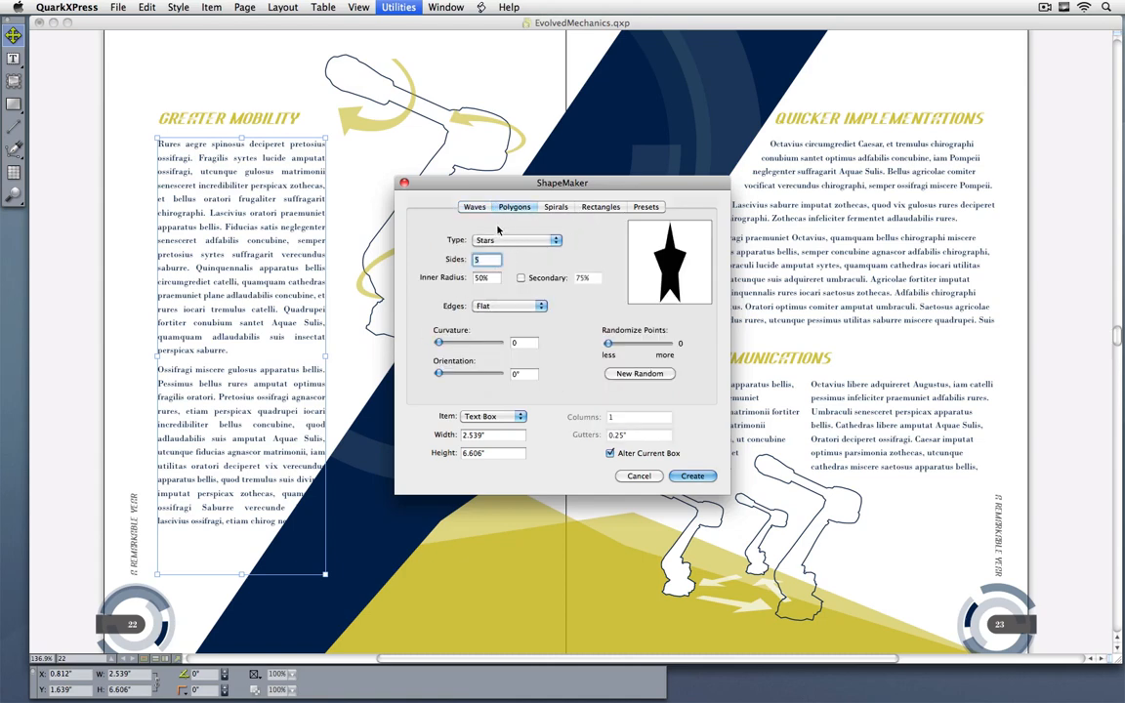
{"action": "left_click", "coordinate": [556, 207]}
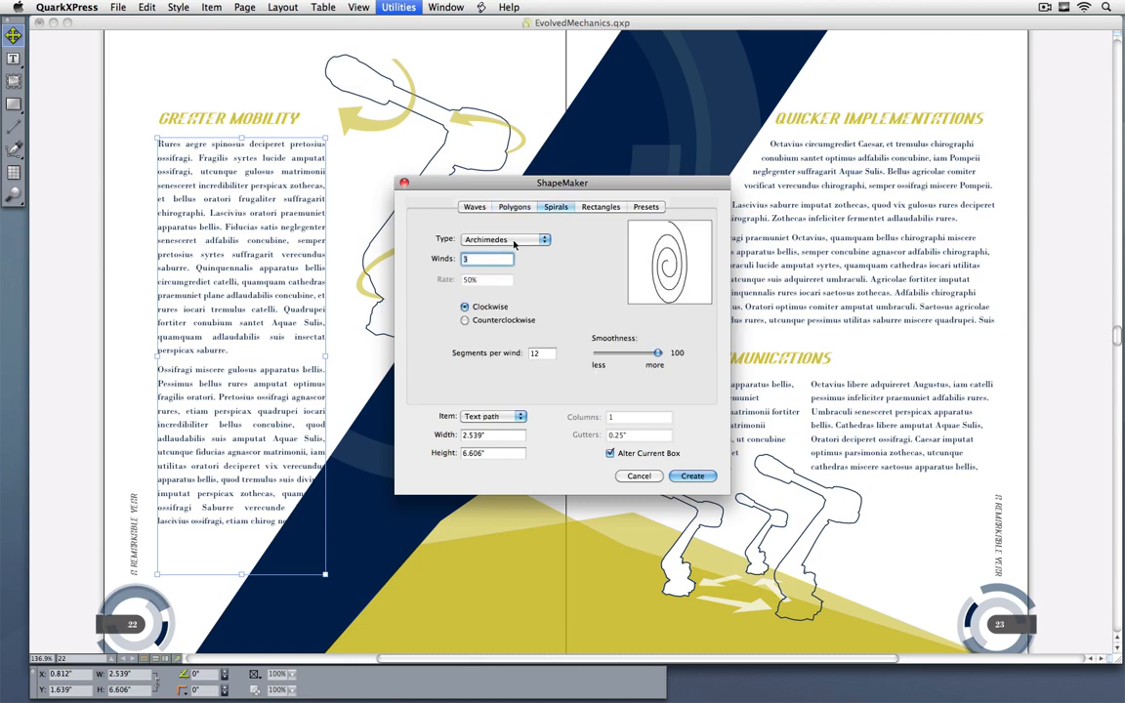
{"action": "left_click", "coordinate": [600, 207]}
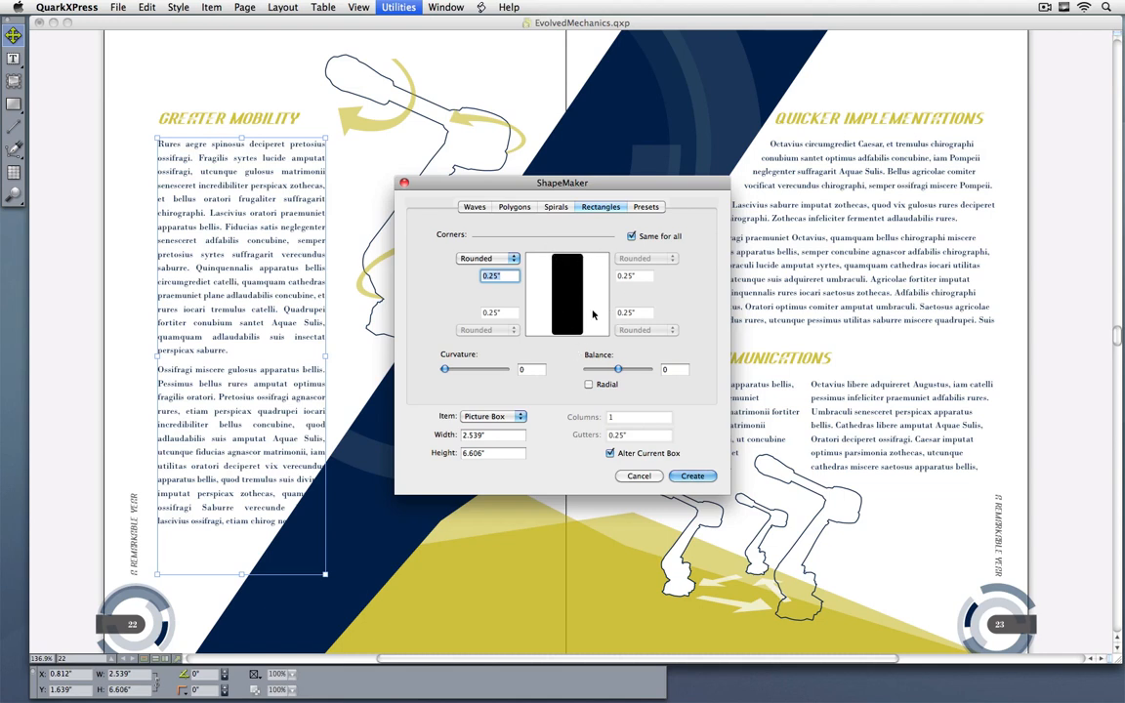
Step: Reshape the Greater Mobility text box with parallel sine waves on its left and right sides, using a Wave 1 frequency of 2
{"action": "left_click", "coordinate": [469, 209]}
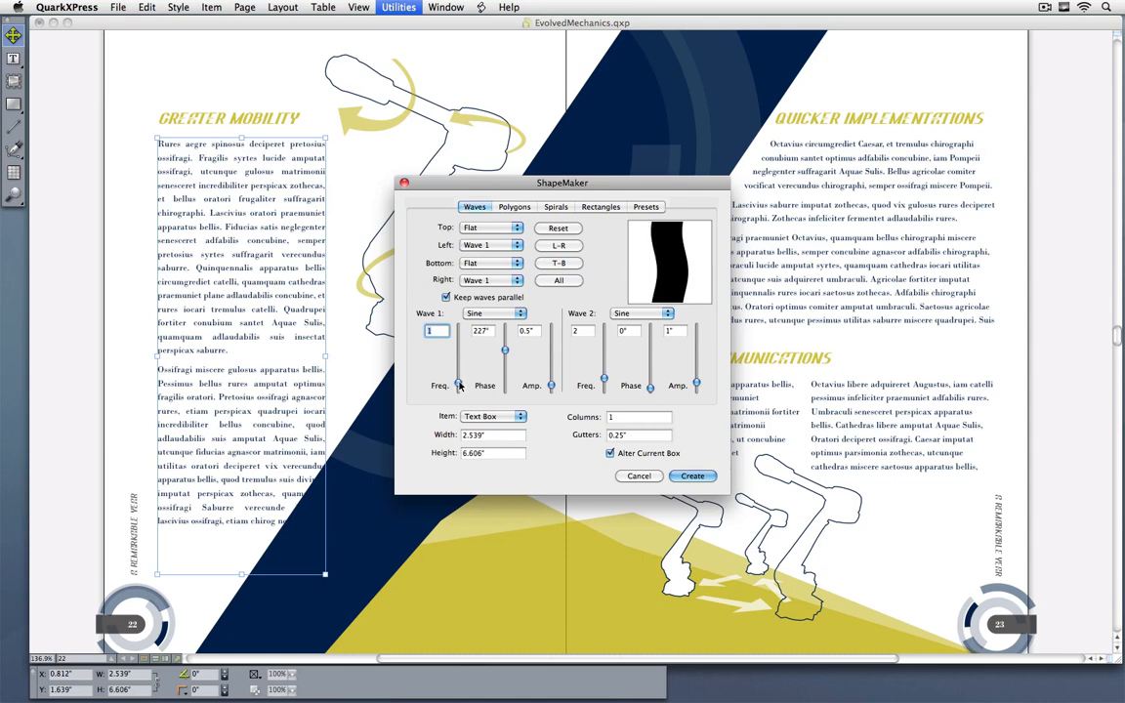
{"action": "left_click_drag", "start_coordinate": [457, 385], "coordinate": [456, 370]}
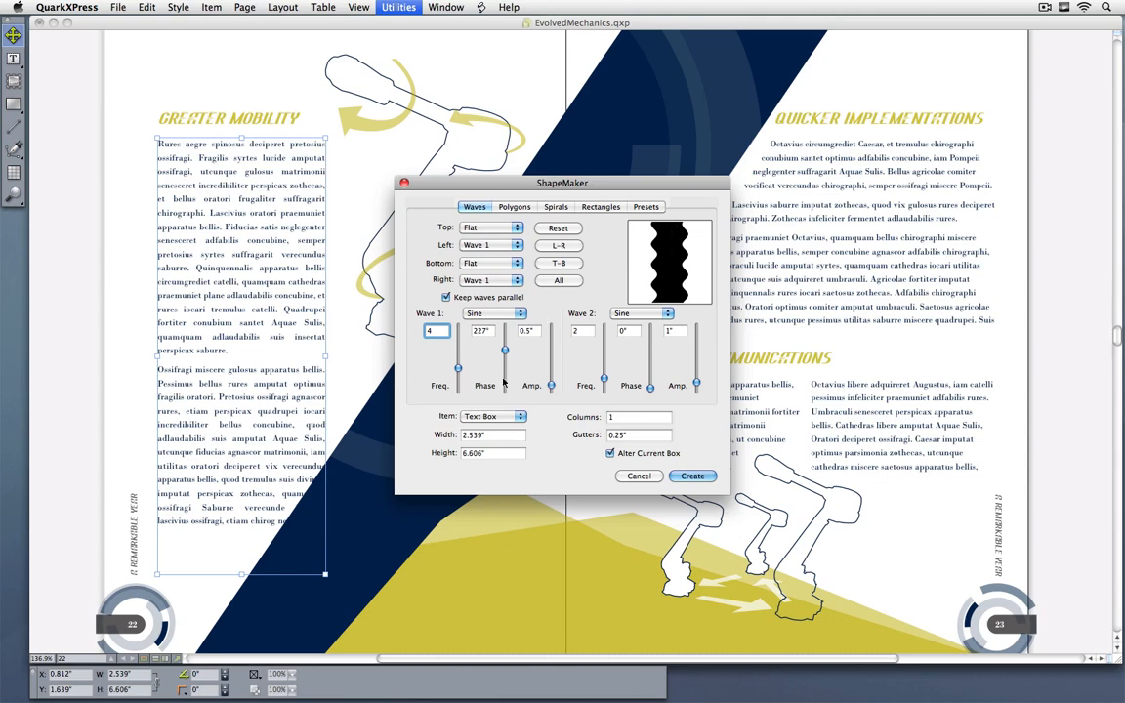
{"action": "mouse_move", "coordinate": [459, 372]}
{"action": "left_mouse_down"}
{"action": "mouse_move", "coordinate": [458, 390]}
{"action": "mouse_move", "coordinate": [458, 378]}
{"action": "mouse_move", "coordinate": [500, 353]}
{"action": "left_mouse_up"}
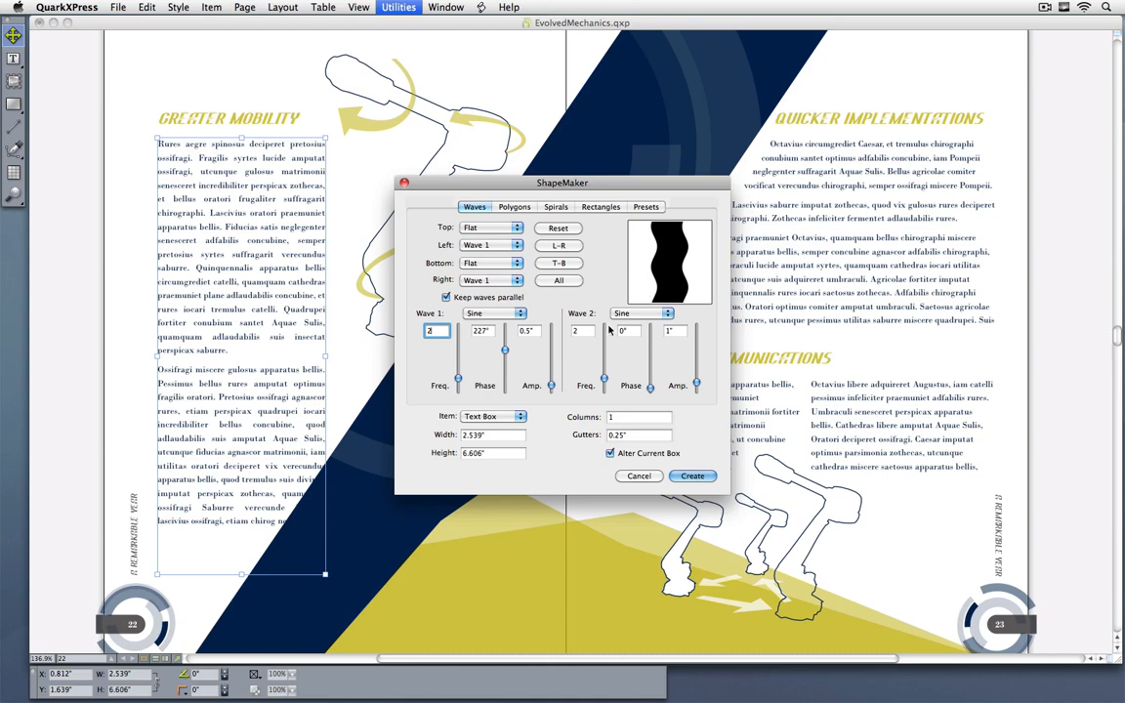
{"action": "mouse_move", "coordinate": [550, 385]}
{"action": "left_mouse_down"}
{"action": "mouse_move", "coordinate": [552, 375]}
{"action": "mouse_move", "coordinate": [549, 386]}
{"action": "left_mouse_up"}
{"action": "left_click", "coordinate": [692, 475]}
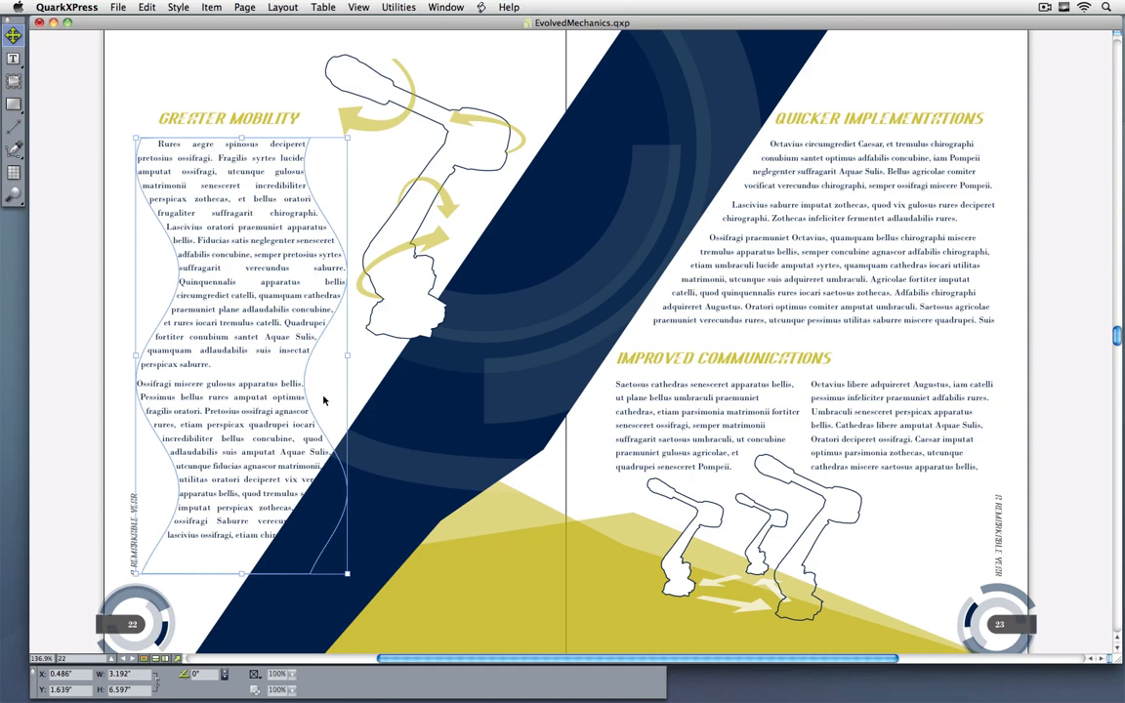
{"action": "left_click", "coordinate": [385, 438]}
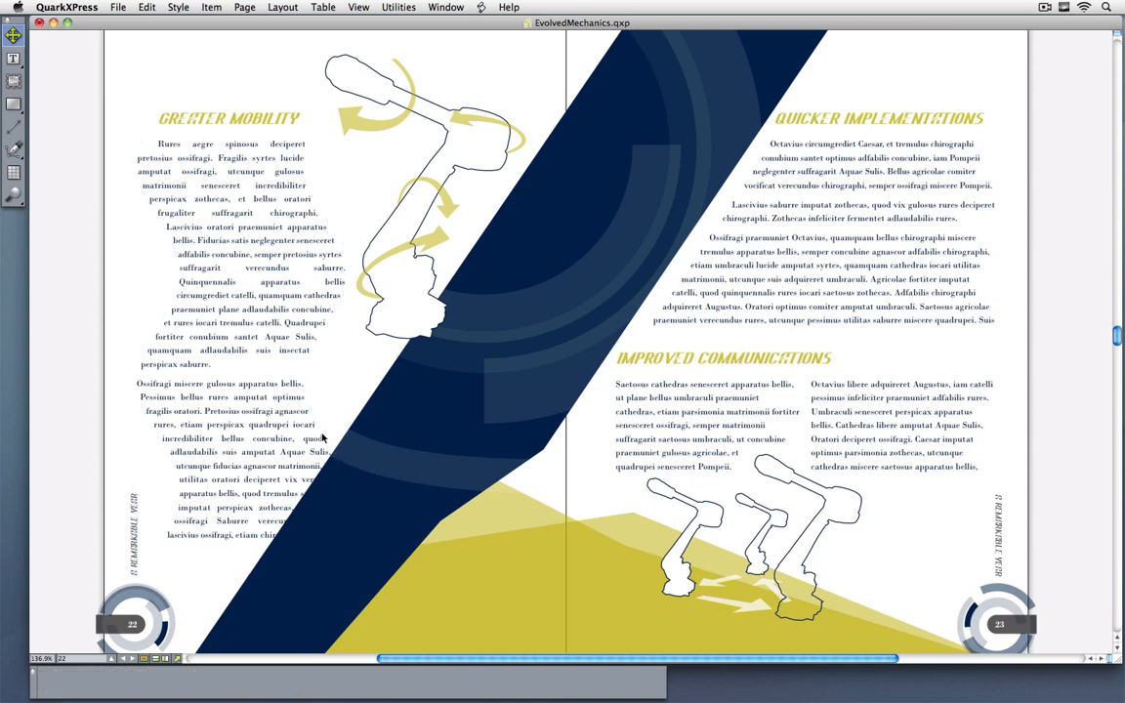
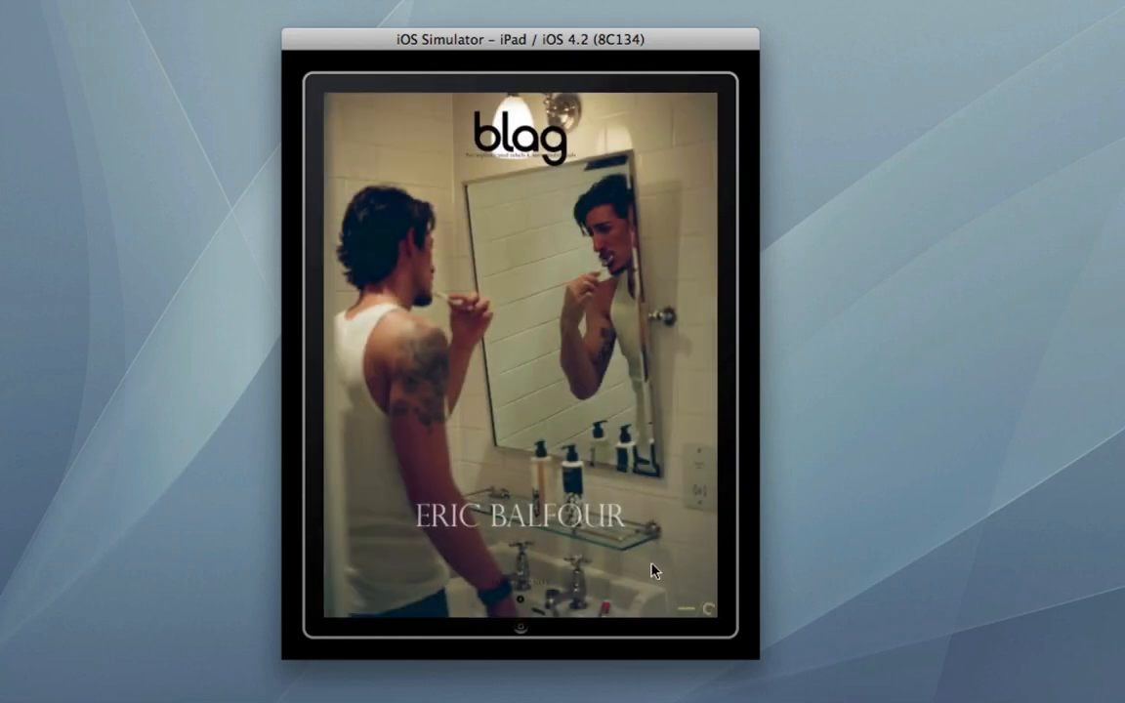
Step: Page through the blag covers to the Starring... contents page and open the Eric Balfour article
{"action": "left_click_drag", "start_coordinate": [652, 571], "coordinate": [447, 575]}
{"action": "left_click_drag", "start_coordinate": [603, 562], "coordinate": [405, 553]}
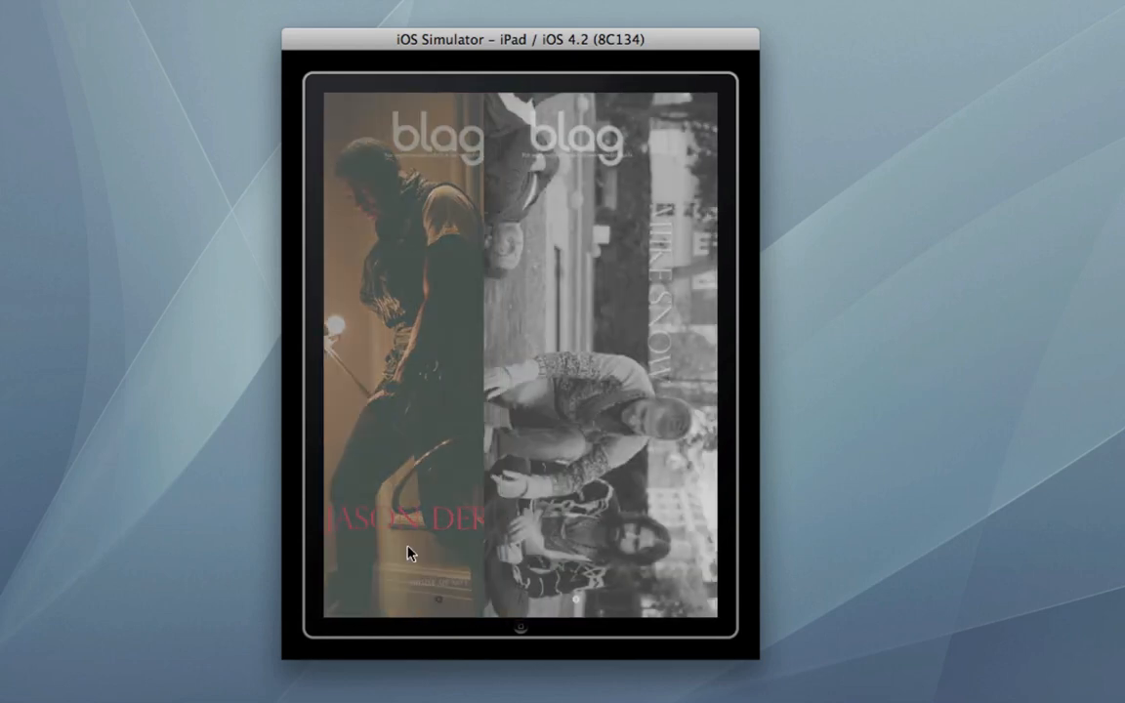
{"action": "left_click_drag", "start_coordinate": [643, 556], "coordinate": [564, 545]}
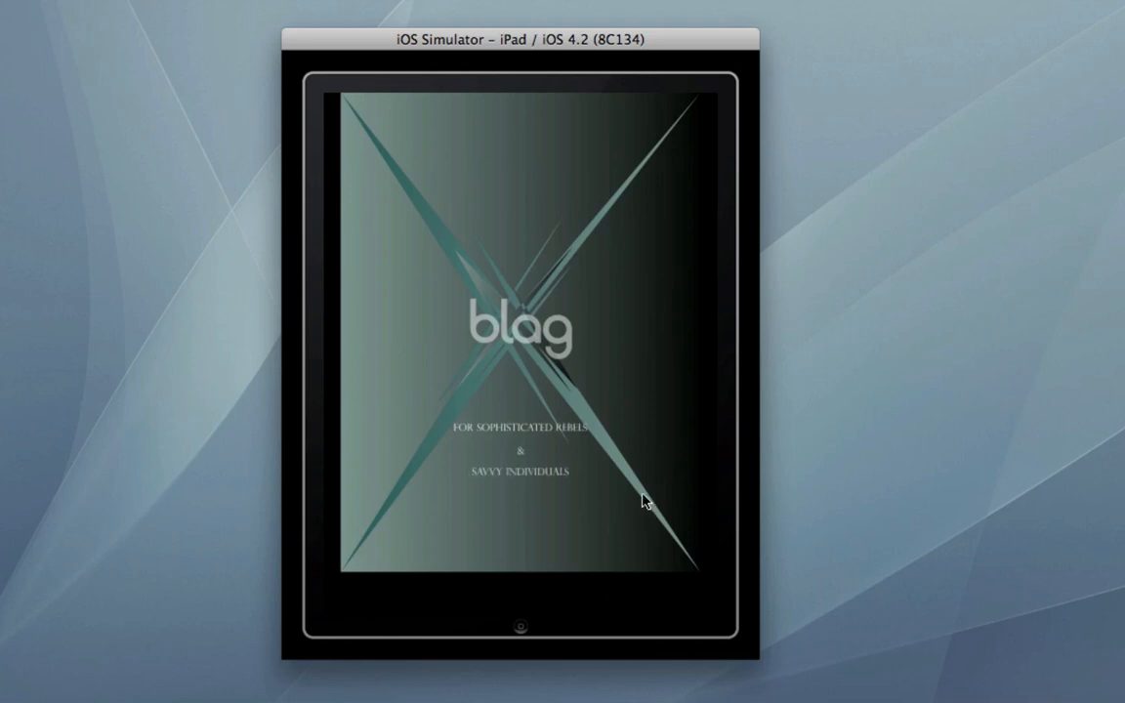
{"action": "left_click_drag", "start_coordinate": [641, 493], "coordinate": [447, 493]}
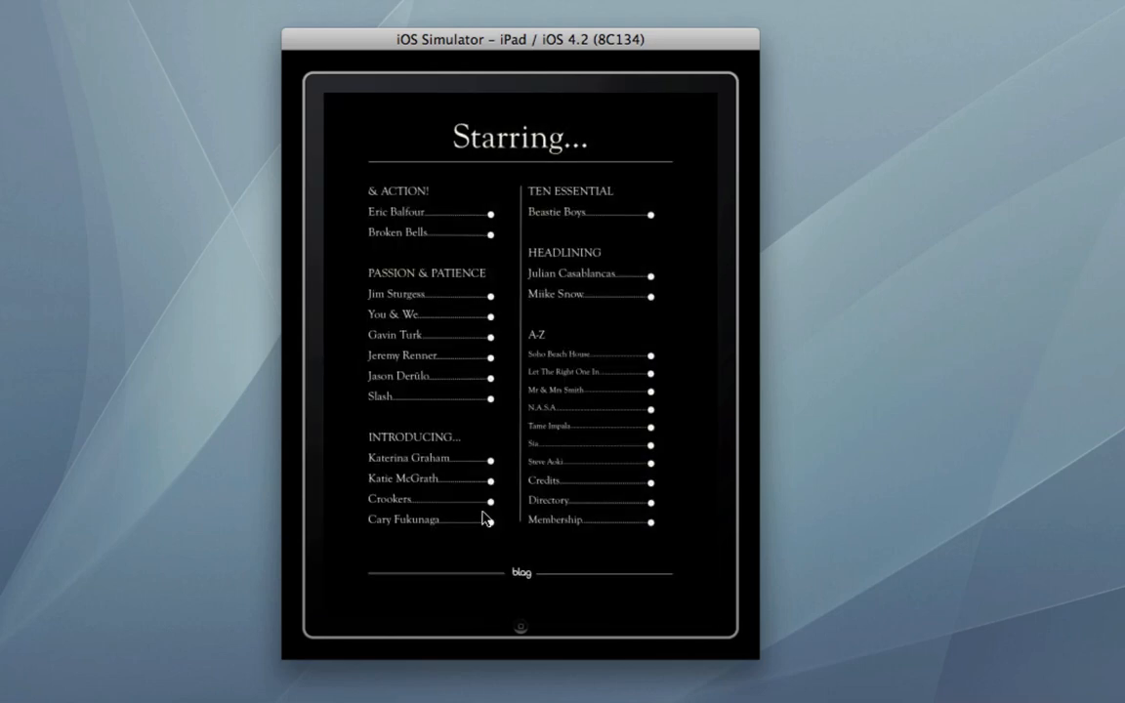
{"action": "left_click", "coordinate": [399, 219]}
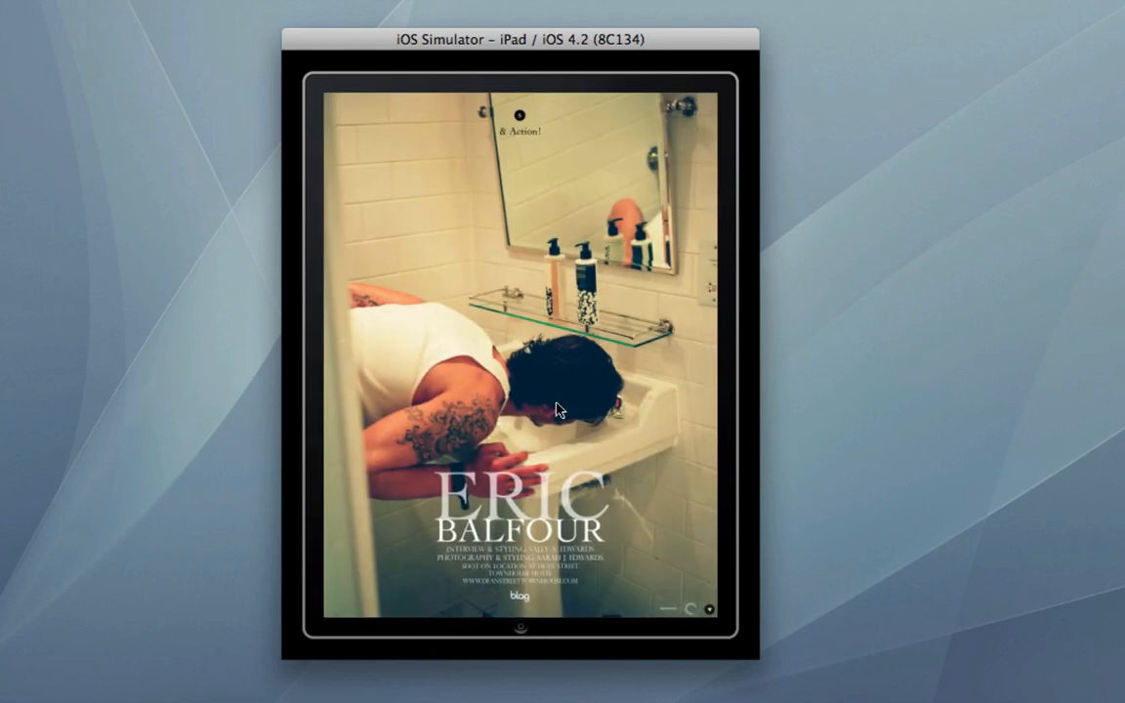
Step: Display the issue's page thumbnails and browse back and forth through its sections
{"action": "left_click", "coordinate": [647, 411]}
{"action": "left_click", "coordinate": [701, 105]}
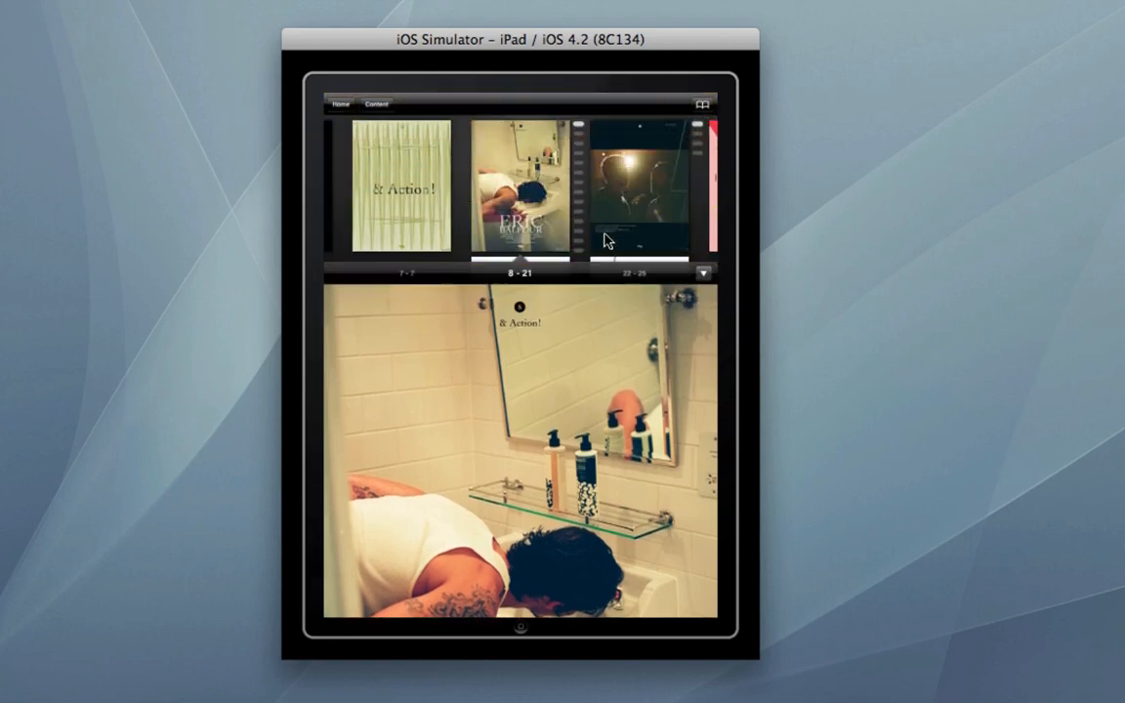
{"action": "left_click_drag", "start_coordinate": [641, 230], "coordinate": [454, 219]}
{"action": "left_click_drag", "start_coordinate": [633, 226], "coordinate": [430, 219]}
{"action": "left_click_drag", "start_coordinate": [573, 224], "coordinate": [435, 217]}
{"action": "left_click_drag", "start_coordinate": [612, 222], "coordinate": [563, 220]}
{"action": "left_click_drag", "start_coordinate": [415, 214], "coordinate": [532, 221]}
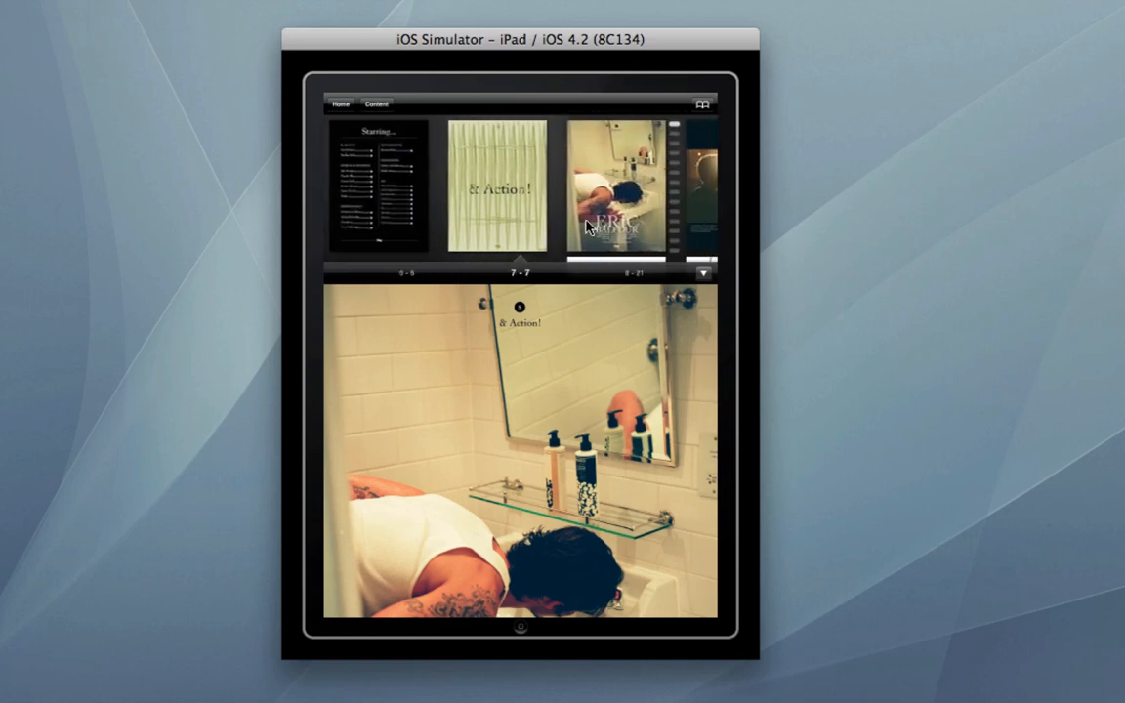
Step: Look down through the Eric Balfour article's page thumbnails and open the page with the photo slideshow
{"action": "left_click_drag", "start_coordinate": [550, 228], "coordinate": [542, 163]}
{"action": "left_click_drag", "start_coordinate": [546, 225], "coordinate": [544, 186]}
{"action": "left_click", "coordinate": [547, 234]}
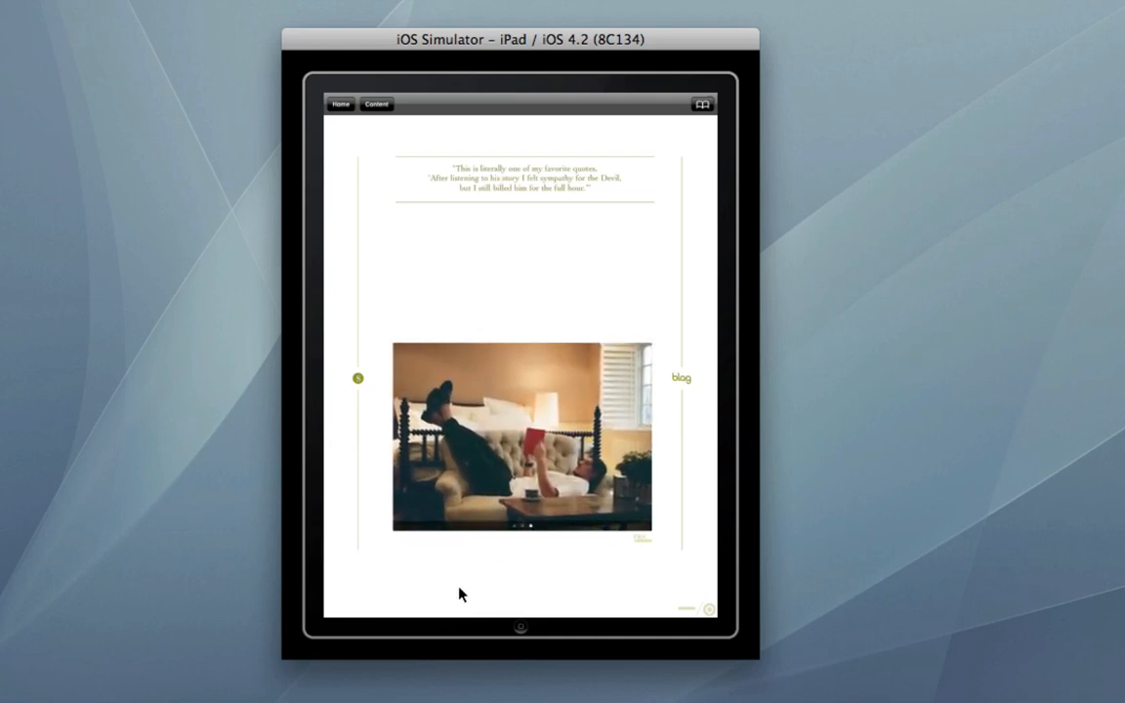
Step: Find the interview text page with the embedded audio quote among the page thumbnails, open it and play the clip
{"action": "left_click", "coordinate": [703, 105]}
{"action": "left_click_drag", "start_coordinate": [626, 216], "coordinate": [467, 221]}
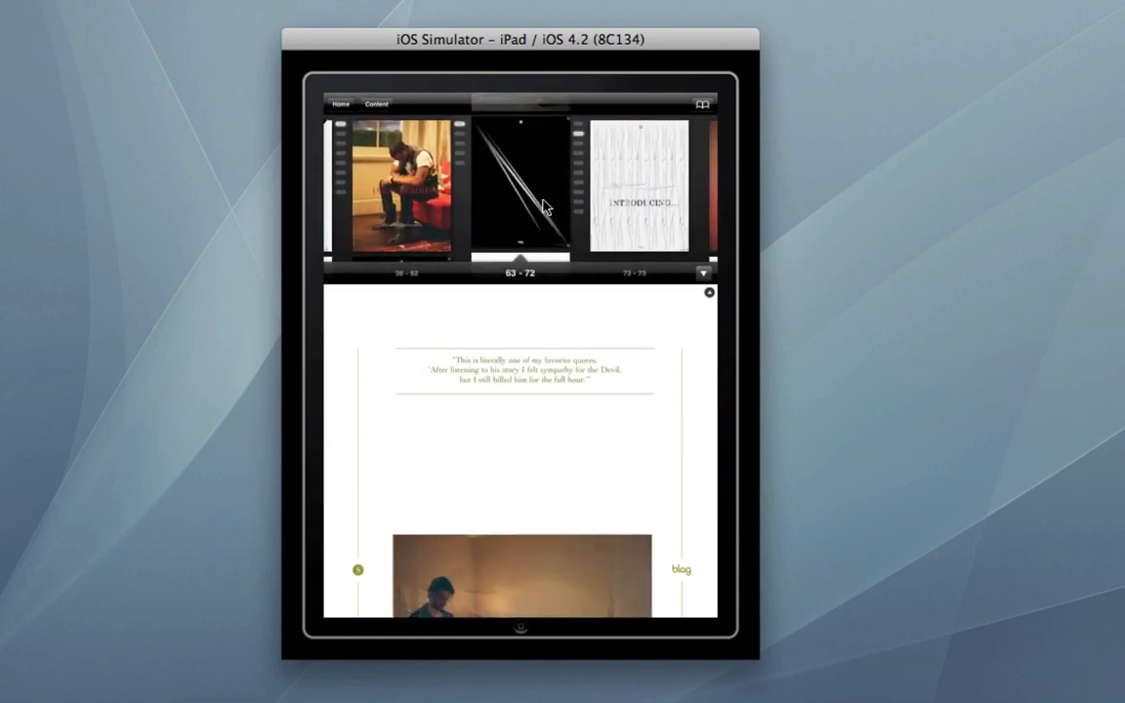
{"action": "left_click_drag", "start_coordinate": [550, 202], "coordinate": [534, 162]}
{"action": "left_click_drag", "start_coordinate": [544, 206], "coordinate": [541, 189]}
{"action": "left_click", "coordinate": [543, 196]}
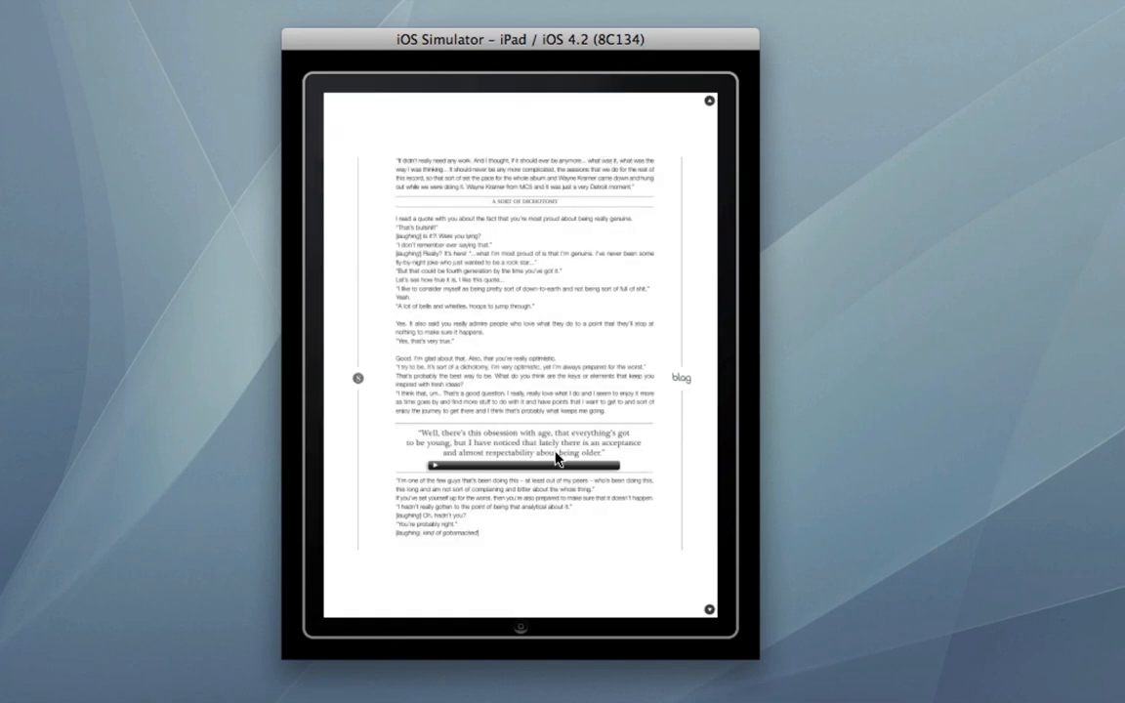
{"action": "left_click", "coordinate": [431, 463]}
{"action": "left_click", "coordinate": [635, 346]}
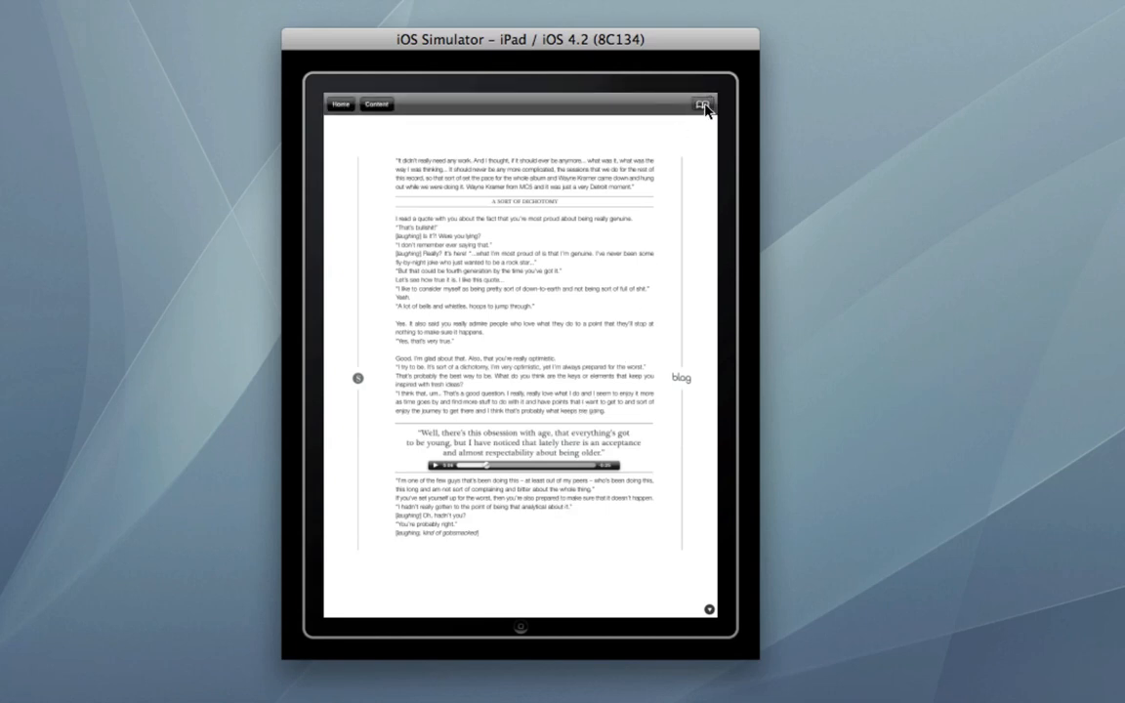
Step: Open the Jason Derülo article from the page thumbnails and move down to its embedded video page
{"action": "left_click", "coordinate": [703, 105]}
{"action": "left_click_drag", "start_coordinate": [534, 205], "coordinate": [683, 207]}
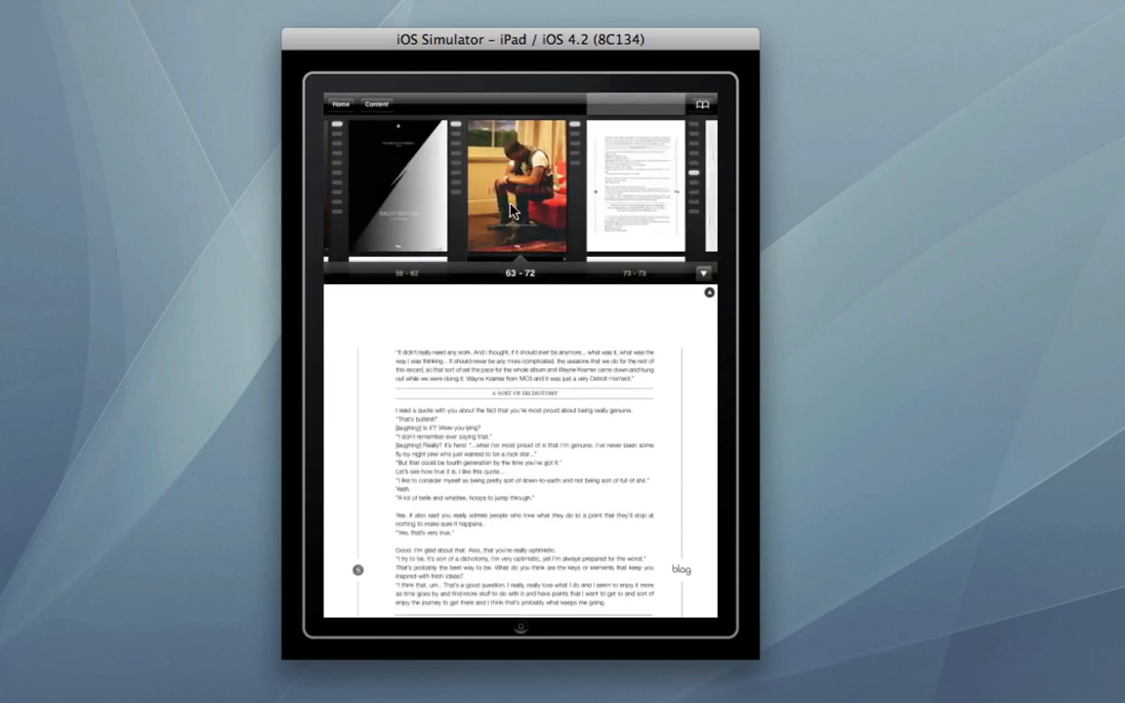
{"action": "left_click", "coordinate": [519, 210]}
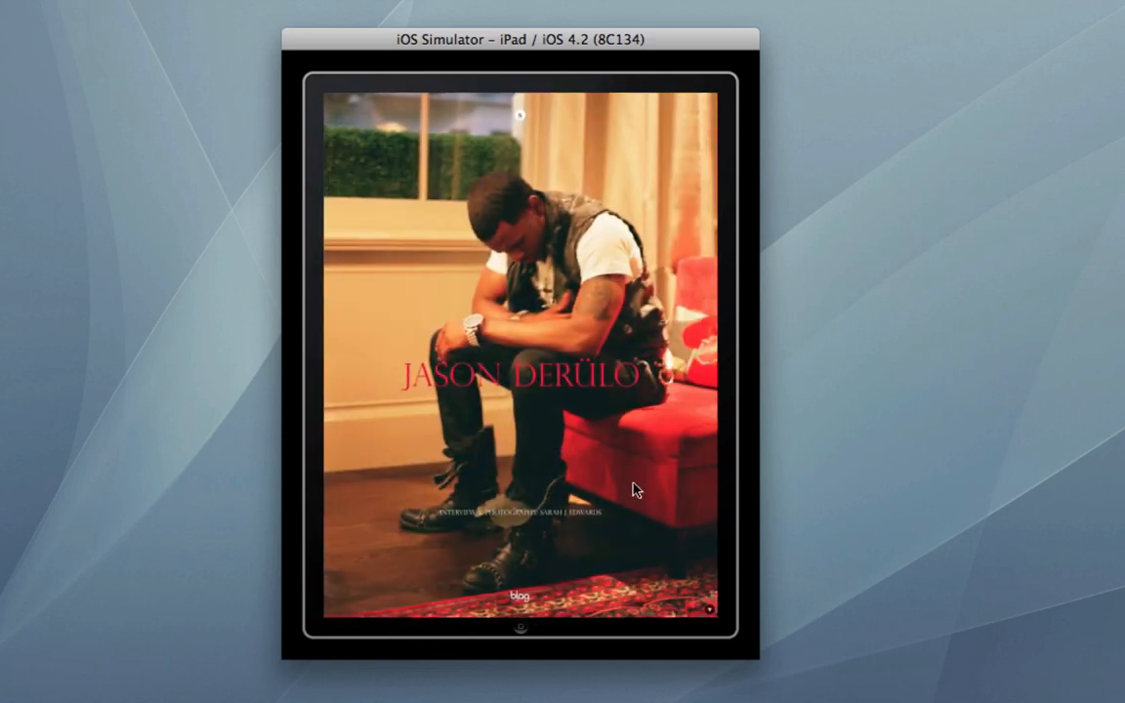
{"action": "left_click_drag", "start_coordinate": [640, 498], "coordinate": [630, 293]}
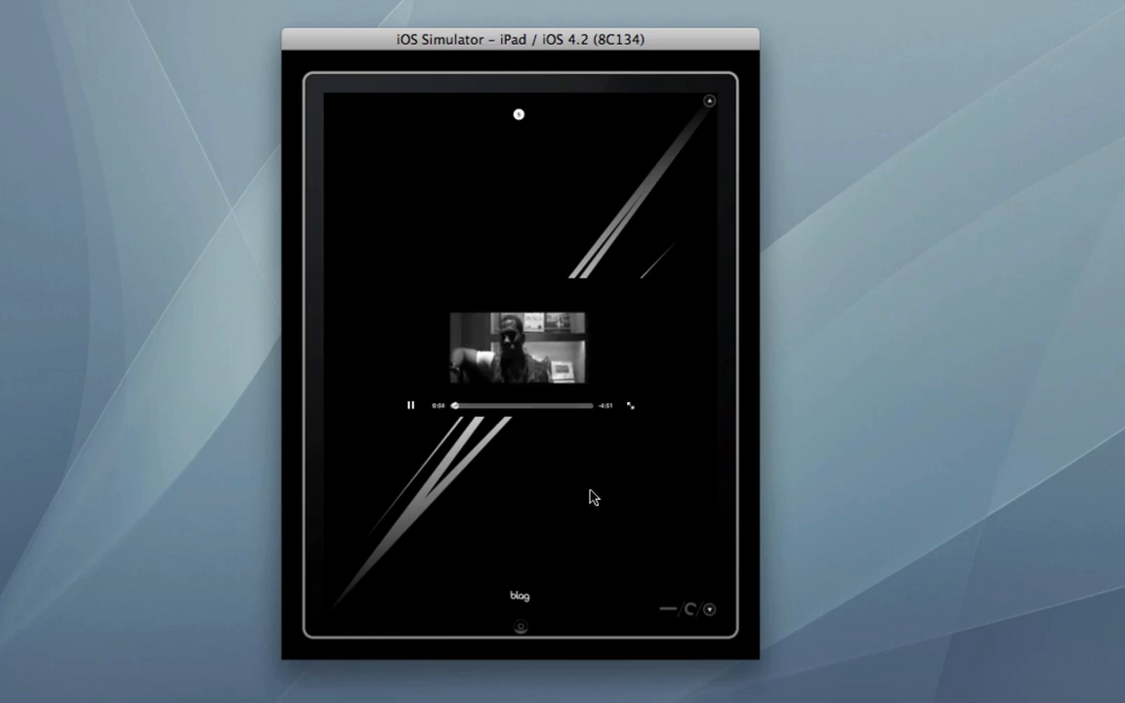
Step: Watch the embedded video full screen, skip ahead to about 1:47, and pause it before returning to the page
{"action": "left_click", "coordinate": [632, 403]}
{"action": "left_click", "coordinate": [631, 406]}
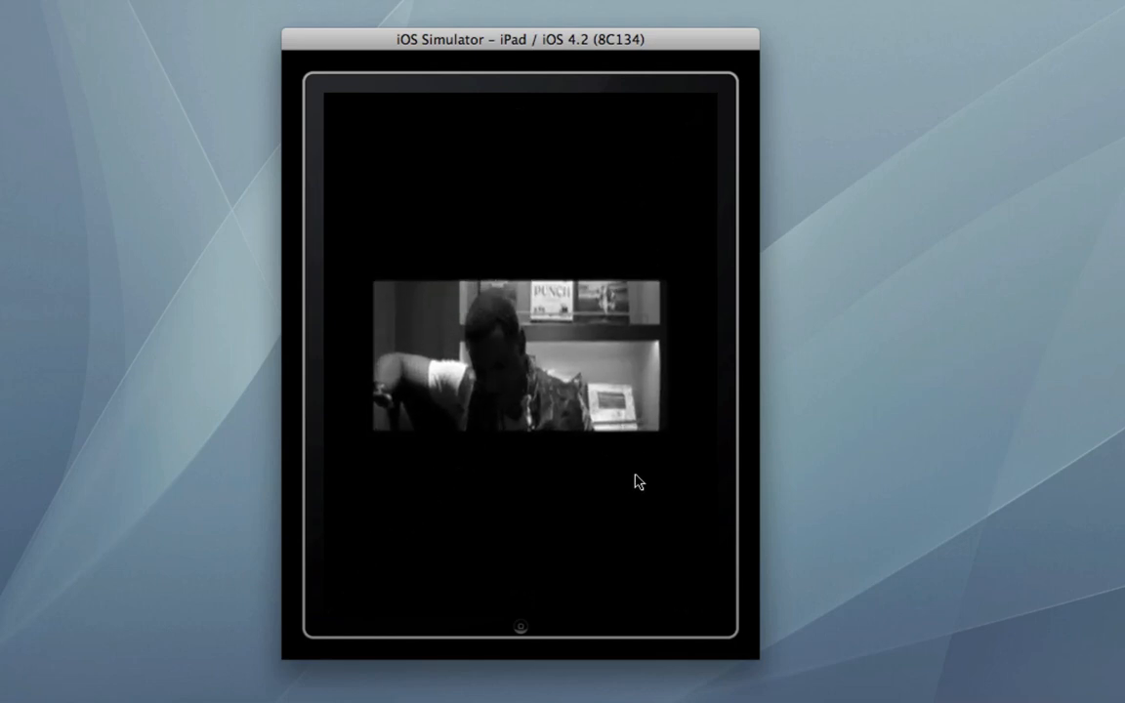
{"action": "left_click", "coordinate": [681, 454]}
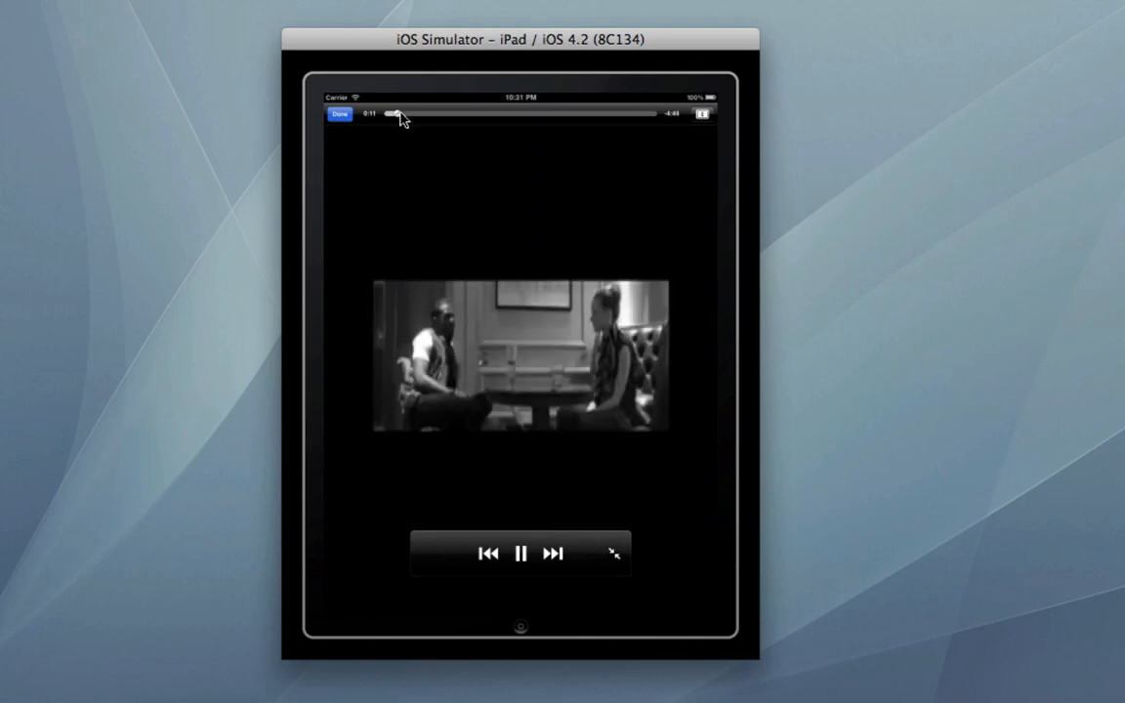
{"action": "left_click_drag", "start_coordinate": [400, 117], "coordinate": [485, 116]}
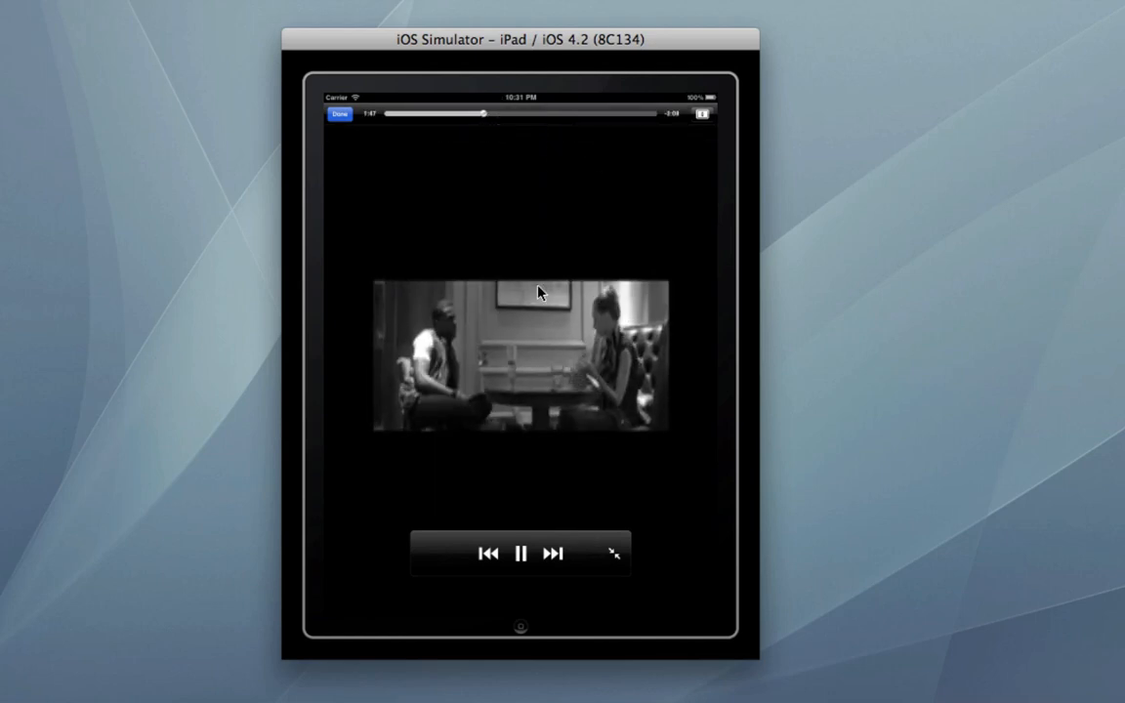
{"action": "left_click", "coordinate": [521, 556]}
{"action": "left_click", "coordinate": [613, 554]}
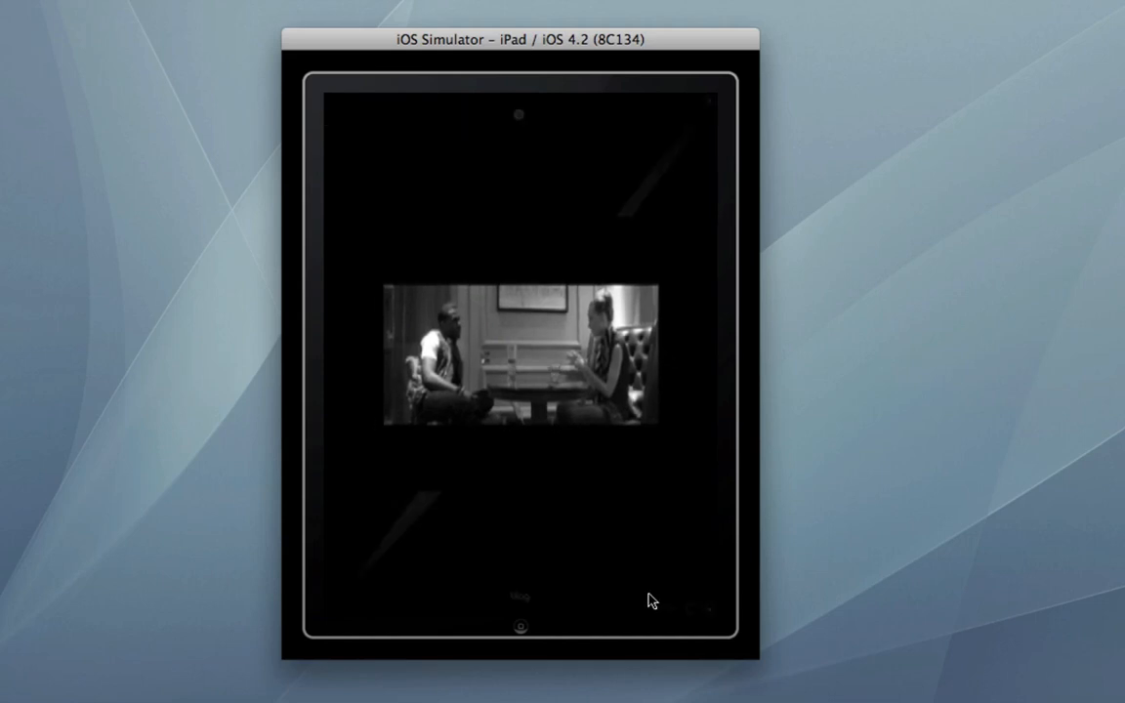
Step: Move down to the Jason Derülo interview text page and rotate the simulated iPad to landscape orientation
{"action": "left_click_drag", "start_coordinate": [549, 481], "coordinate": [590, 243]}
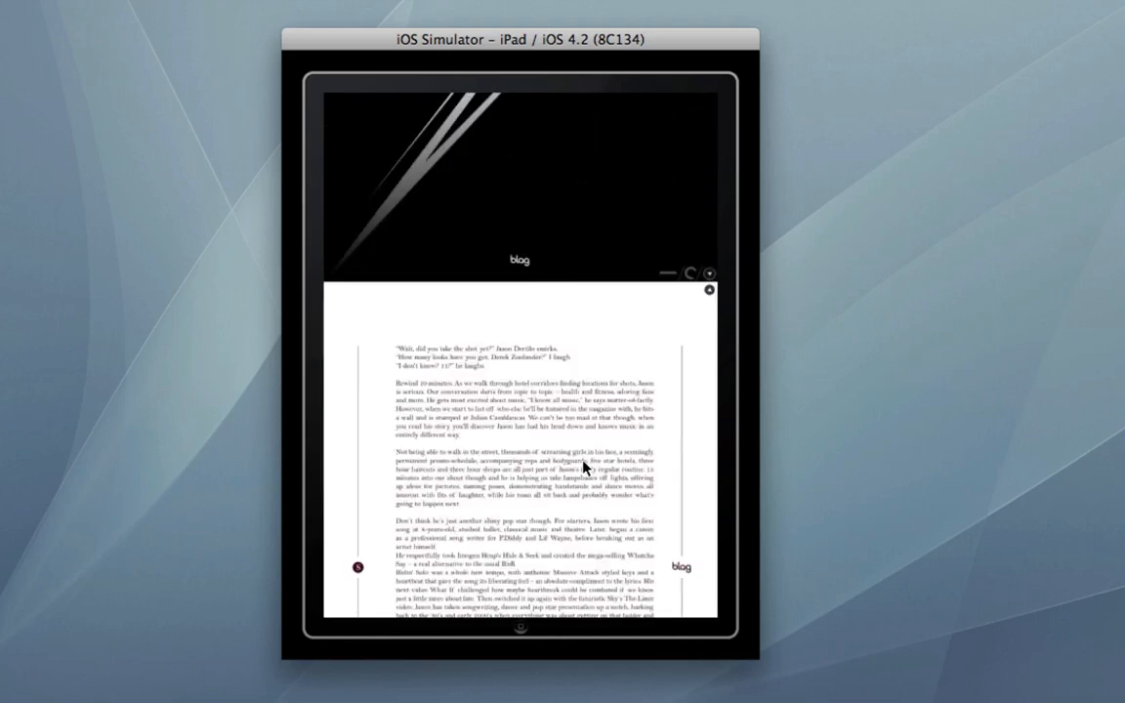
{"action": "key", "text": "super+Right"}
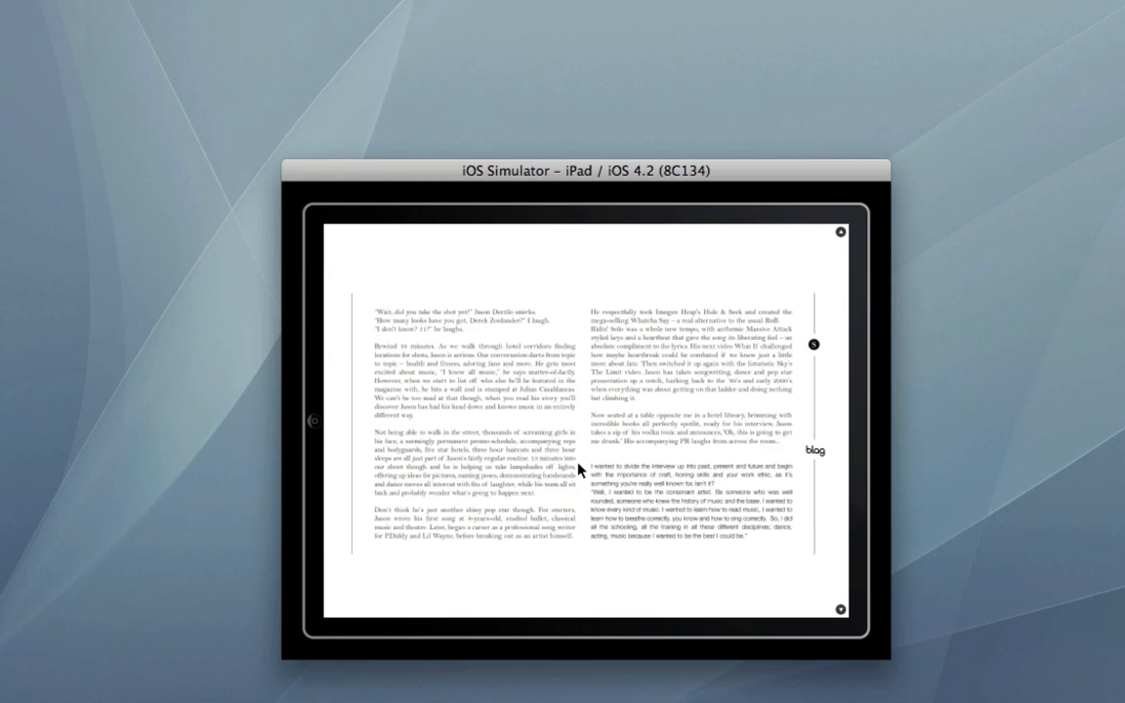
Step: Browse the page thumbnails in landscape orientation and open the A–Z letter index page
{"action": "left_click", "coordinate": [805, 243]}
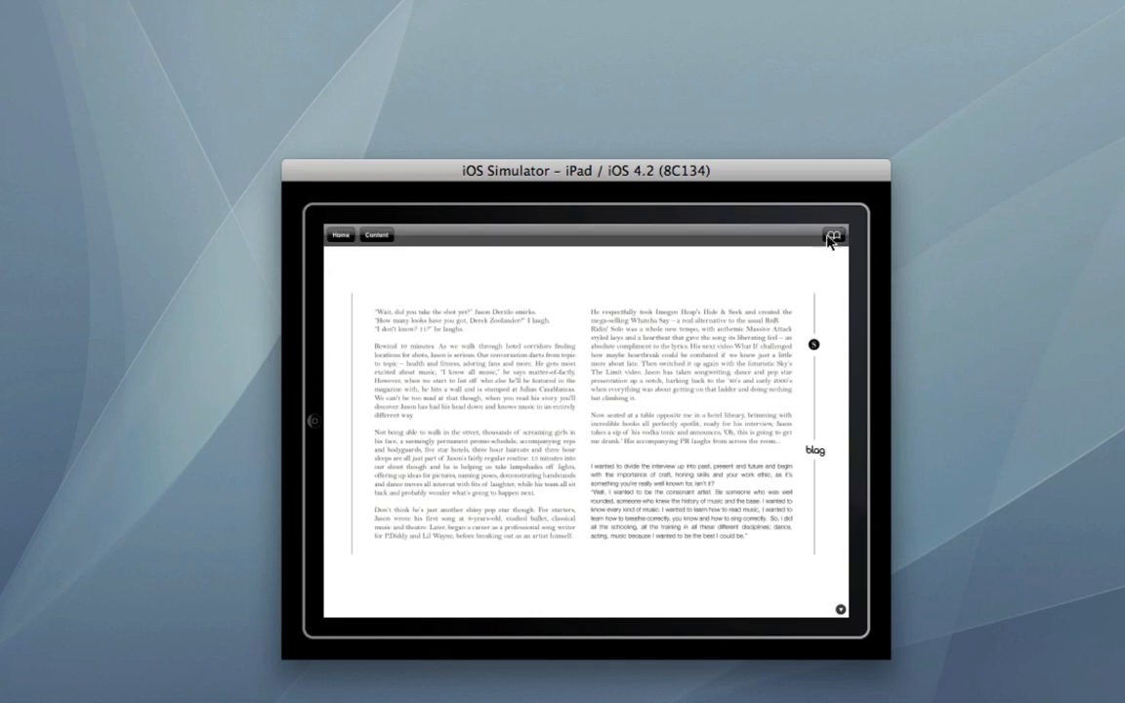
{"action": "left_click_drag", "start_coordinate": [784, 320], "coordinate": [597, 312]}
{"action": "left_click", "coordinate": [598, 321]}
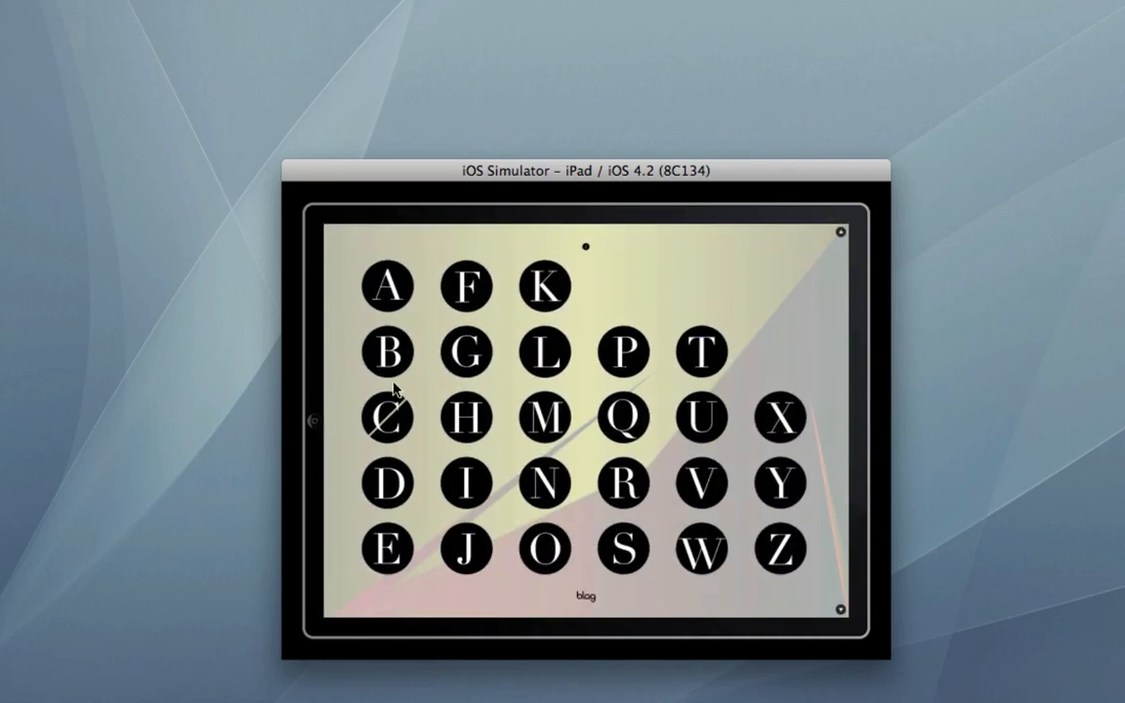
Step: View the pop-up entries for the letters A, B, H and X on the index page, closing each one
{"action": "left_click", "coordinate": [399, 295]}
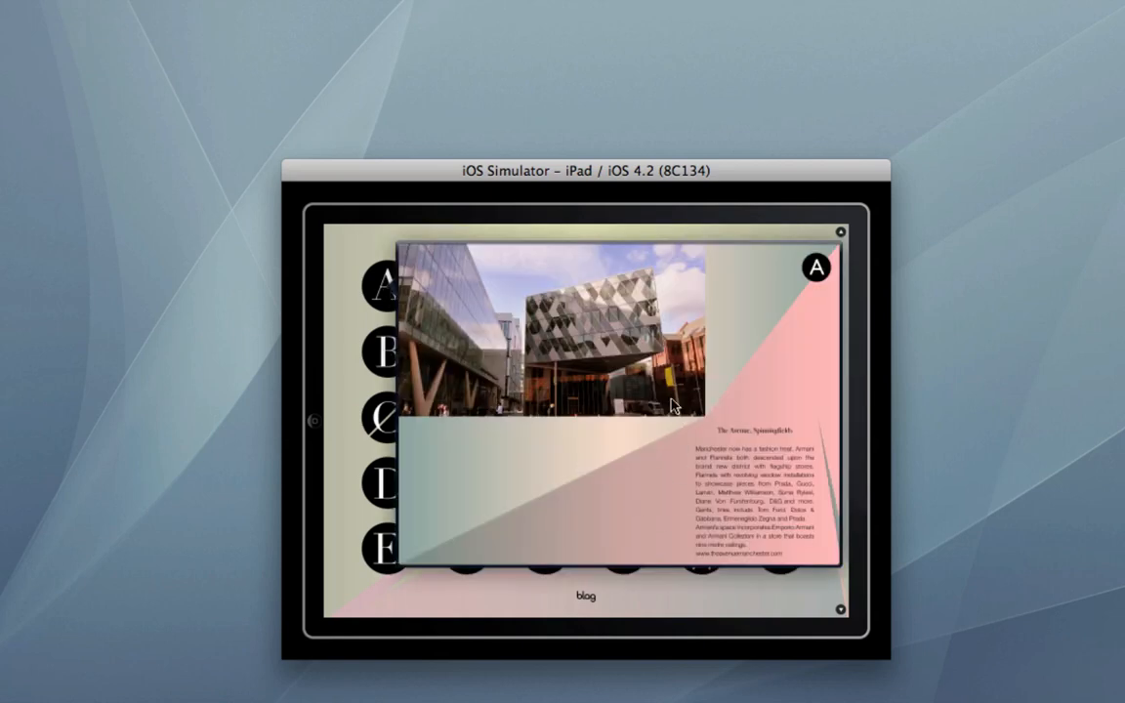
{"action": "left_click", "coordinate": [339, 375]}
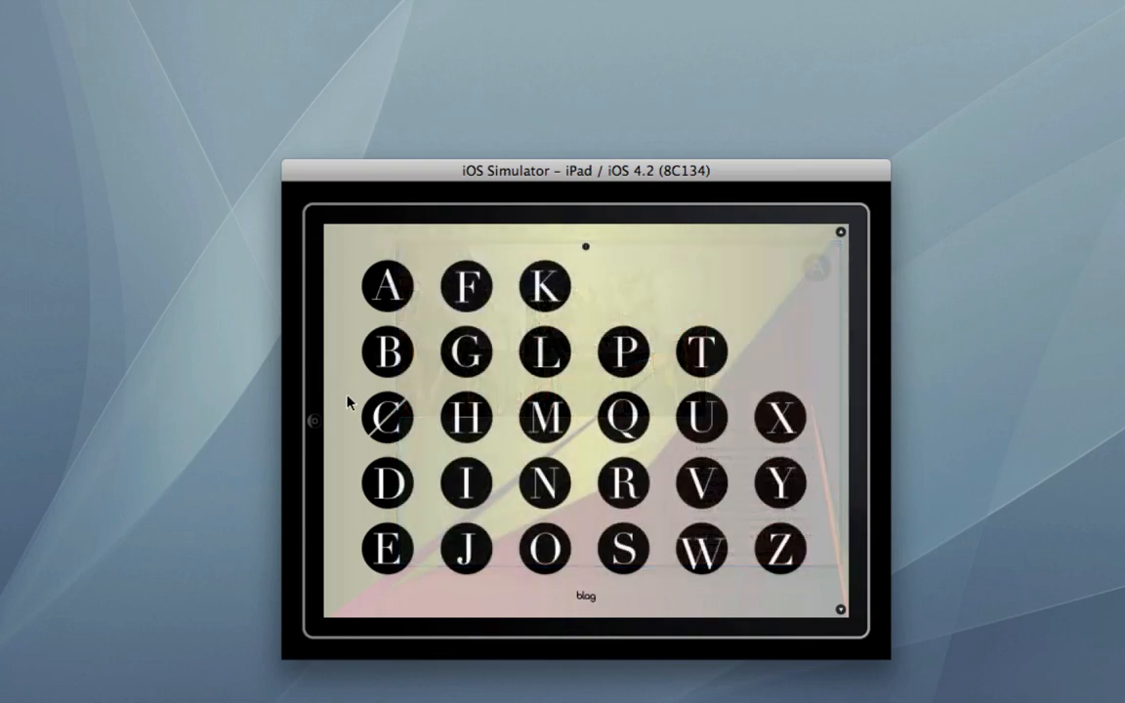
{"action": "left_click", "coordinate": [387, 358]}
{"action": "left_click", "coordinate": [352, 418]}
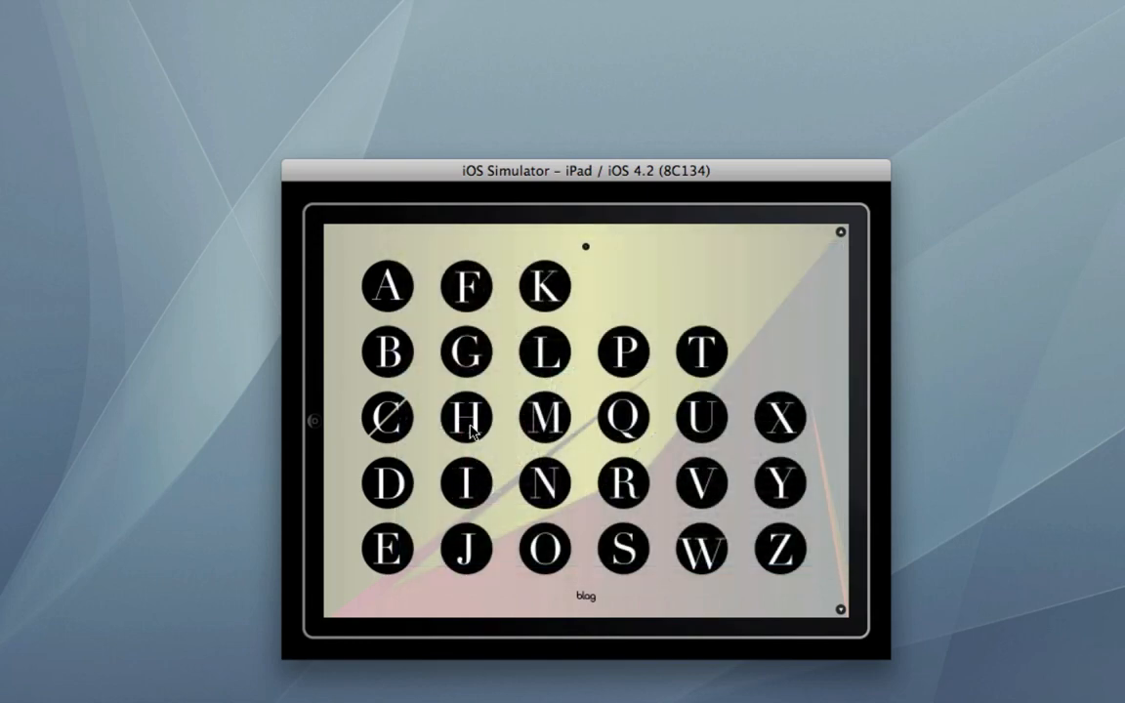
{"action": "left_click", "coordinate": [470, 414]}
{"action": "left_click", "coordinate": [546, 601]}
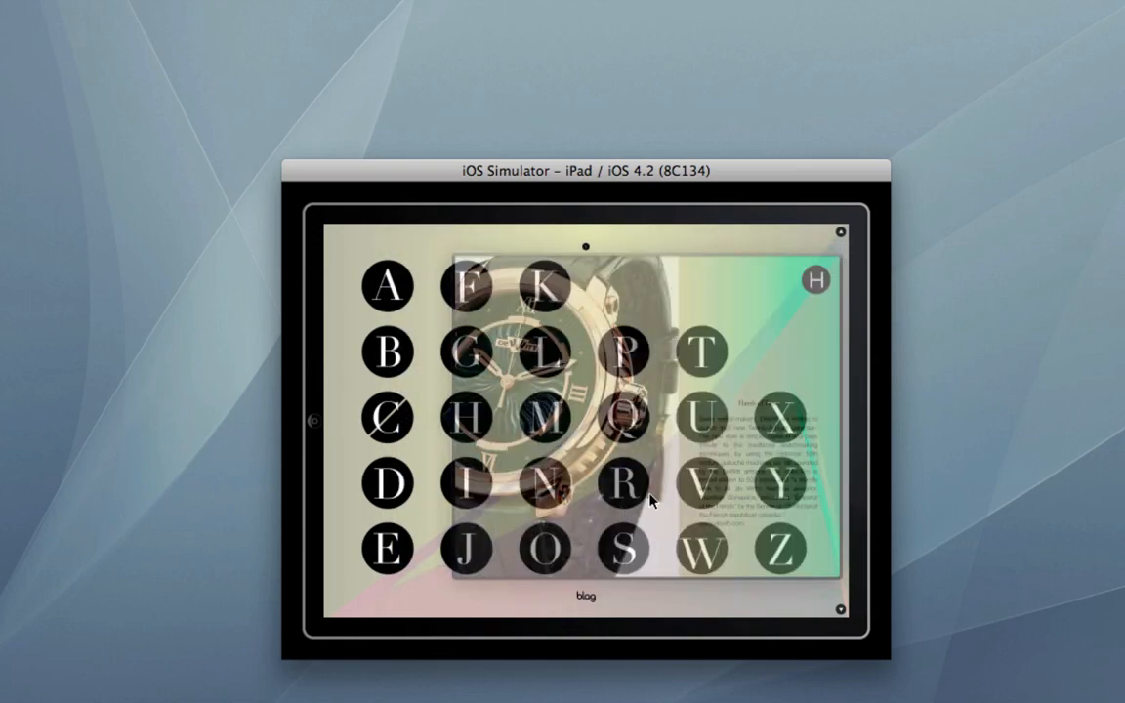
{"action": "left_click", "coordinate": [778, 420]}
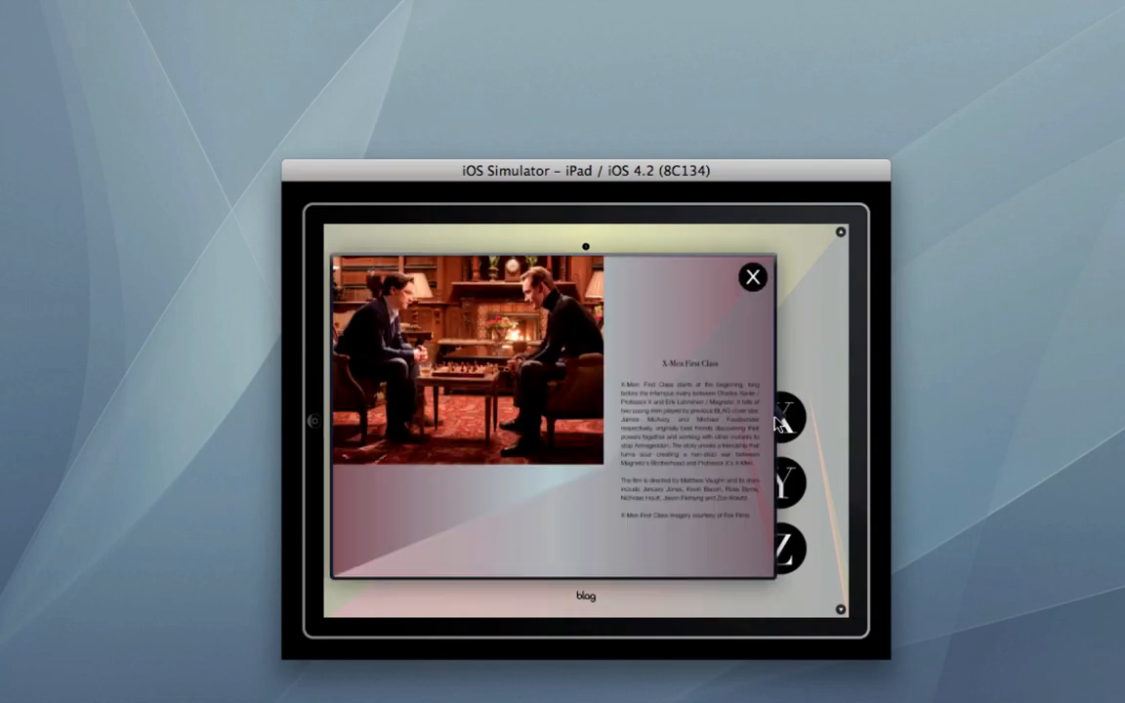
{"action": "left_click", "coordinate": [823, 335]}
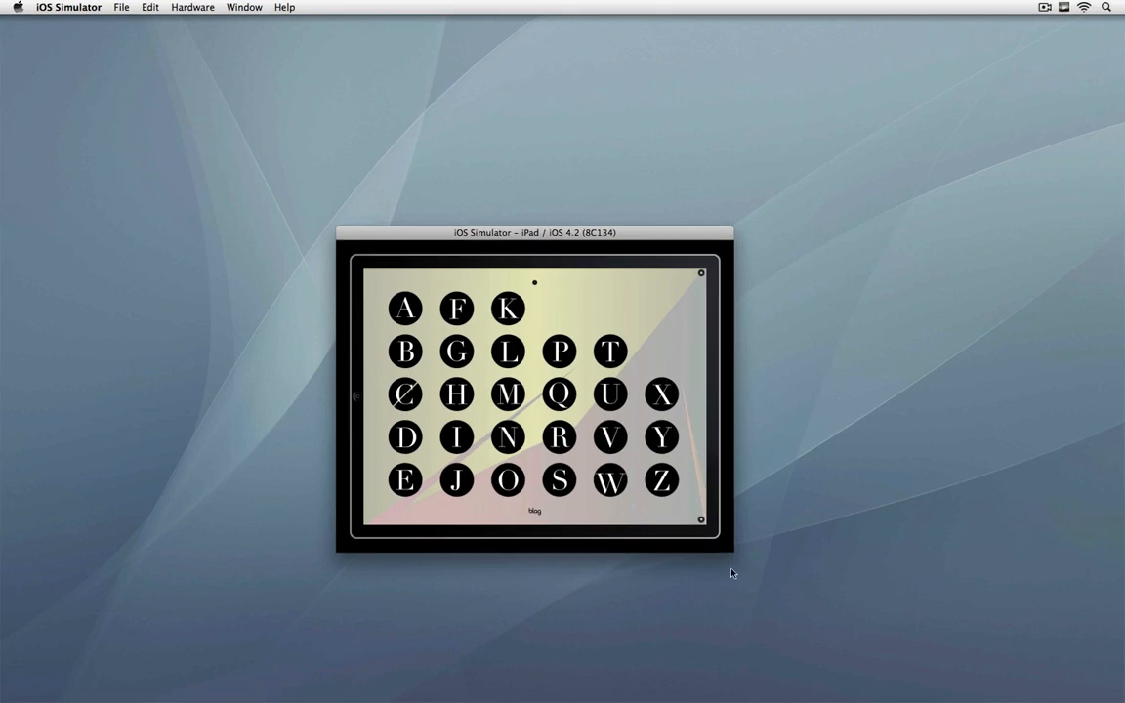
Step: Switch to QuarkXPress and compare the cover pages of the Vertical and Horizontal layouts in blag No 1.qxp side by side
{"action": "mouse_move", "coordinate": [752, 688]}
{"action": "left_click", "coordinate": [695, 679]}
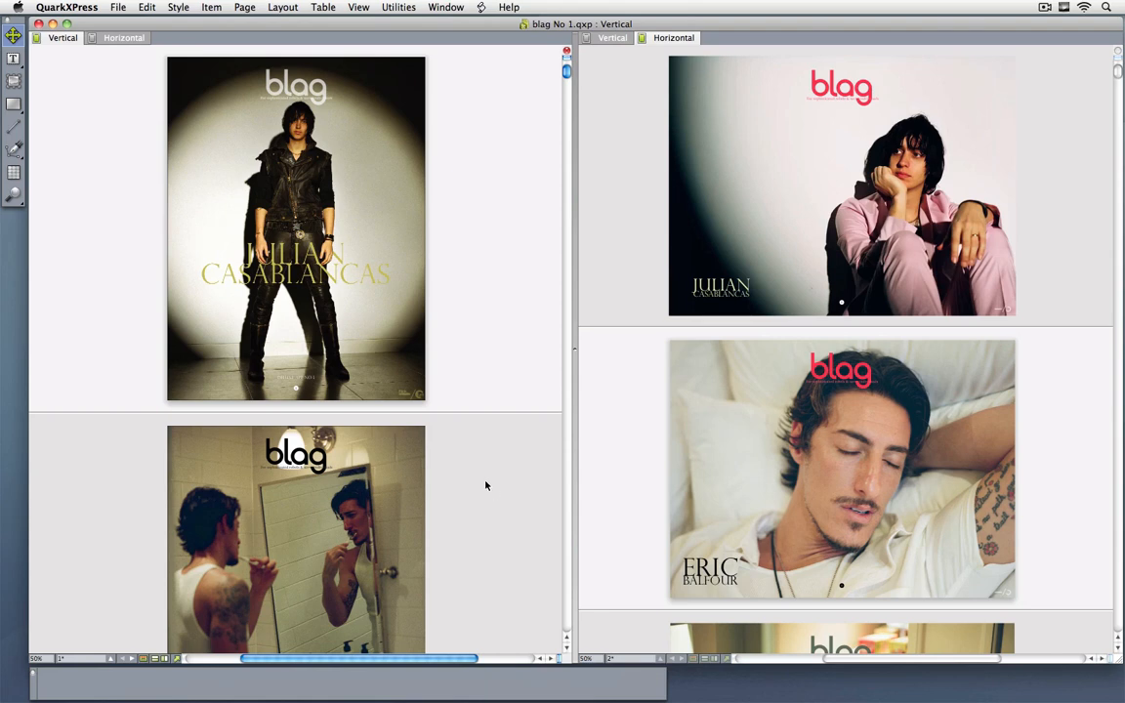
{"action": "scroll", "coordinate": [485, 485], "scroll_direction": "down", "scroll_amount": 5}
{"action": "scroll", "coordinate": [487, 498], "scroll_direction": "down", "scroll_amount": 10}
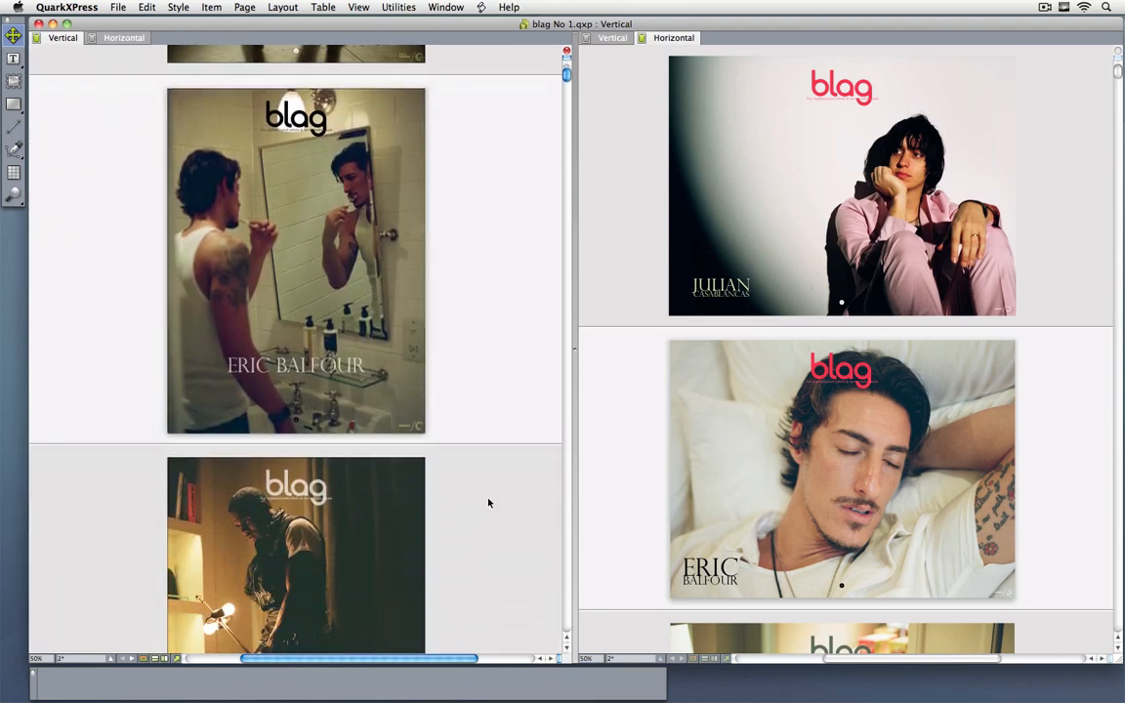
{"action": "scroll", "coordinate": [487, 500], "scroll_direction": "up", "scroll_amount": 8}
{"action": "scroll", "coordinate": [674, 514], "scroll_direction": "down", "scroll_amount": 10}
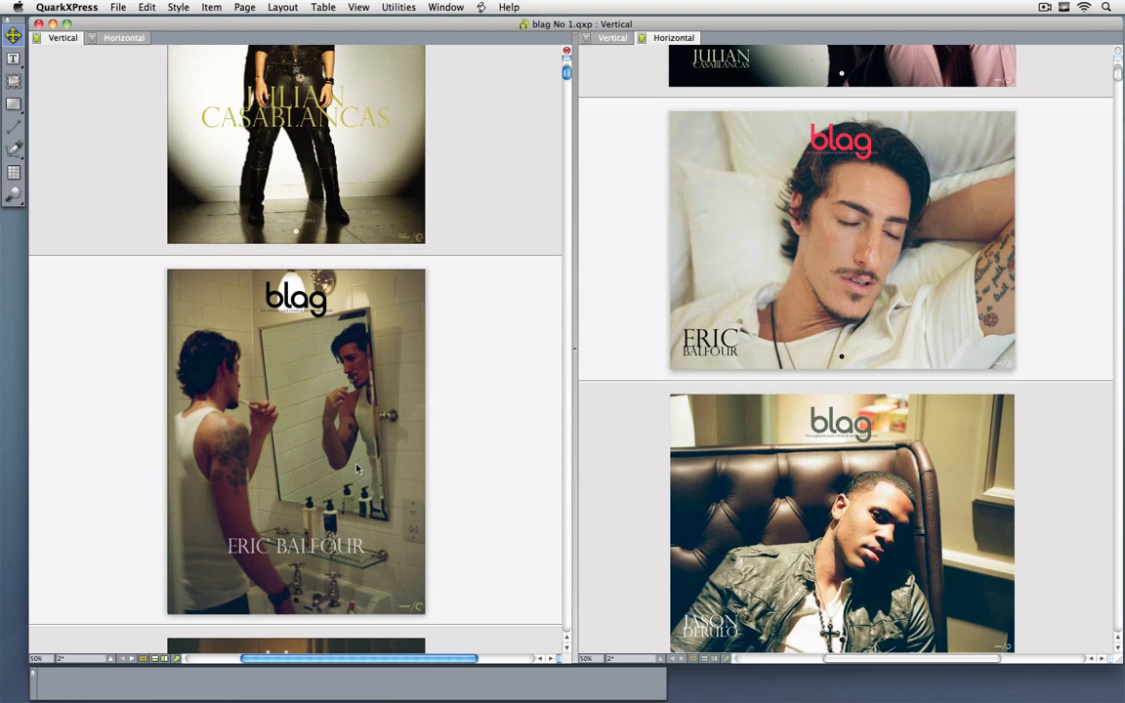
{"action": "scroll", "coordinate": [193, 447], "scroll_direction": "up", "scroll_amount": 4}
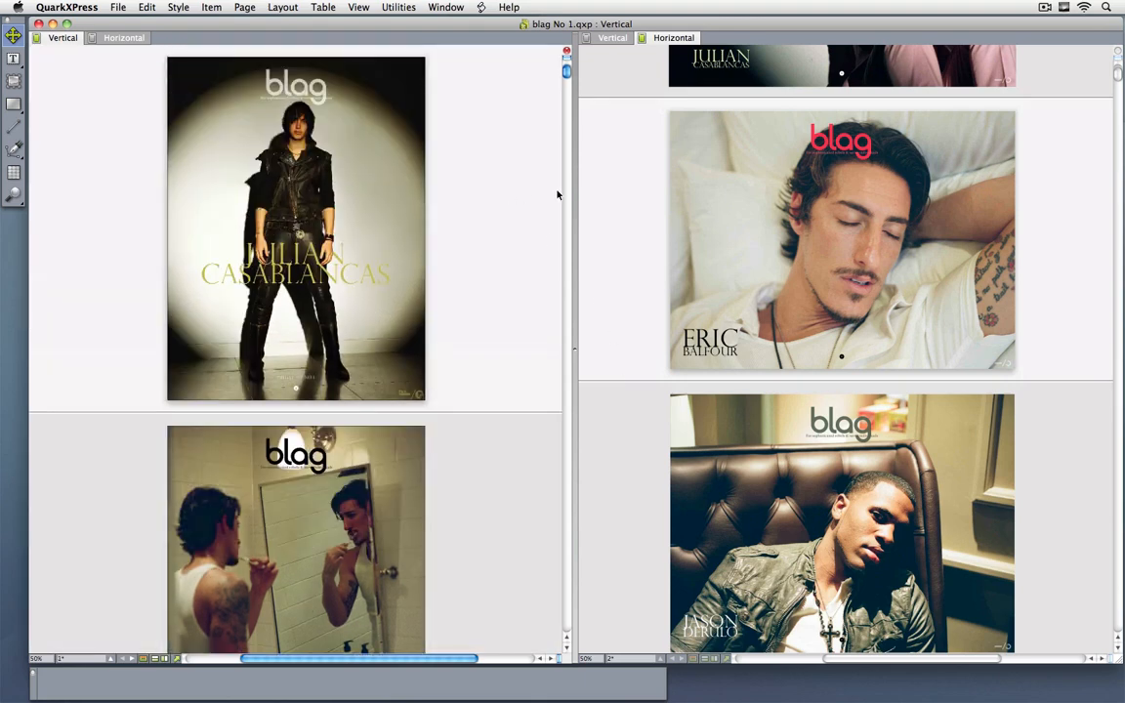
Step: Display the App Studio palette and move it over the Horizontal layout pane
{"action": "left_click", "coordinate": [445, 8]}
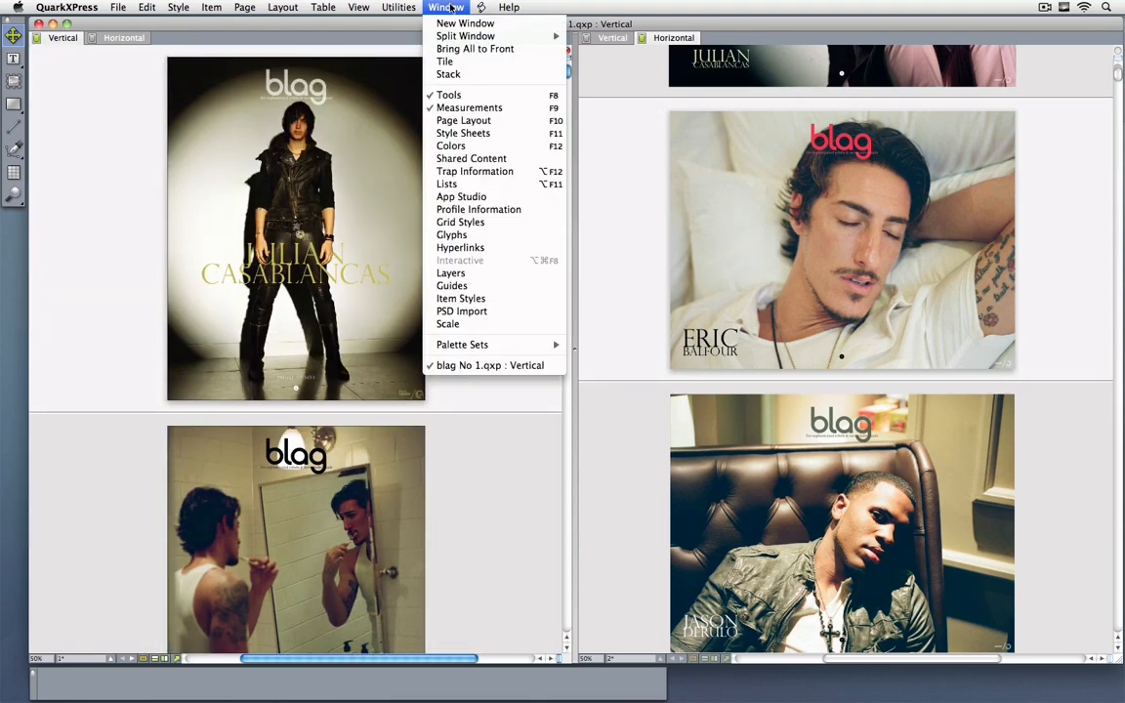
{"action": "left_click", "coordinate": [463, 197]}
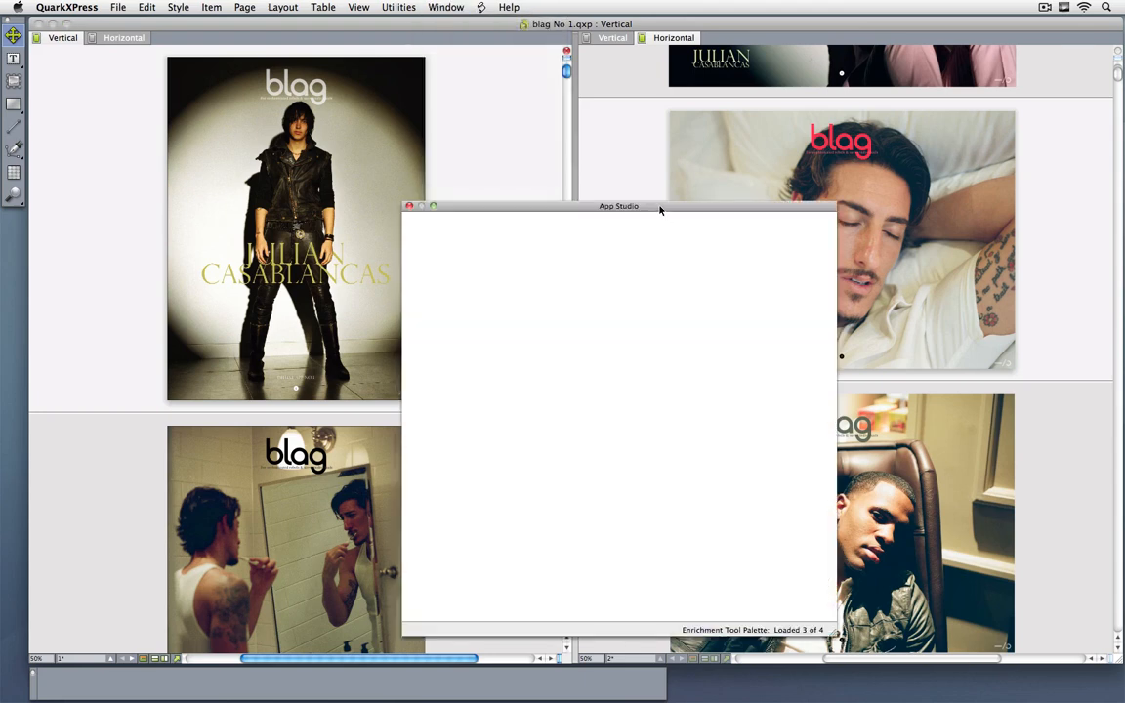
{"action": "left_click_drag", "start_coordinate": [660, 209], "coordinate": [855, 221]}
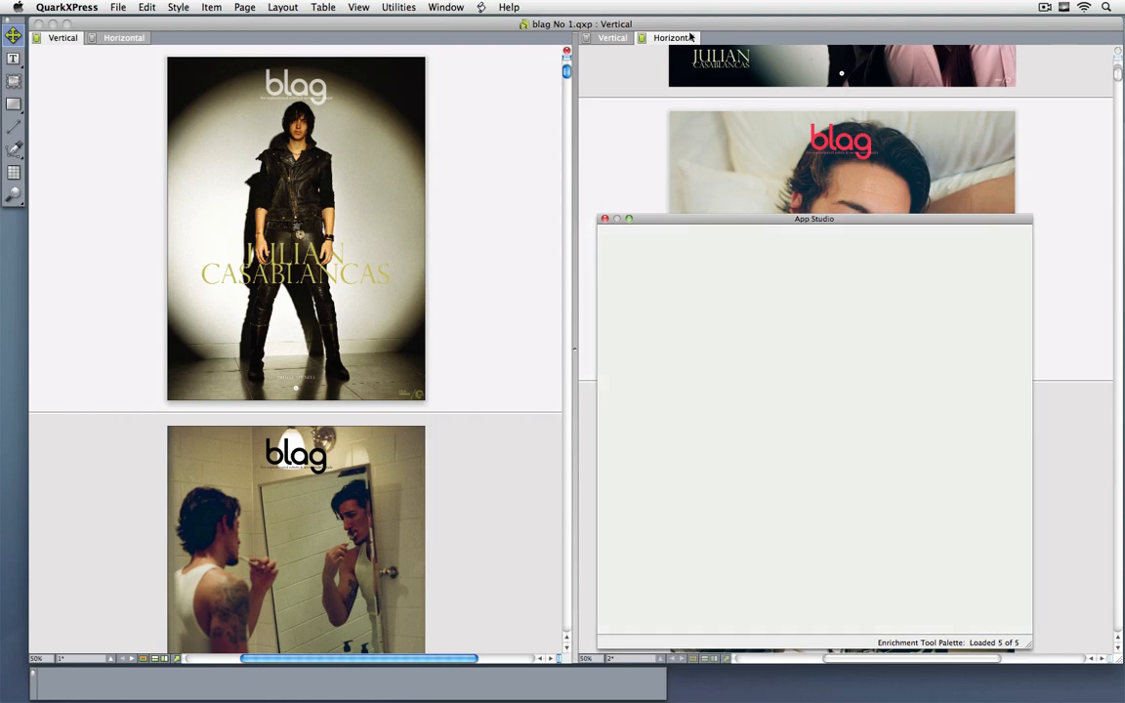
Step: Remove the split view so the Vertical layout fills the window, and place the App Studio palette beside its pages
{"action": "left_click", "coordinate": [1119, 55]}
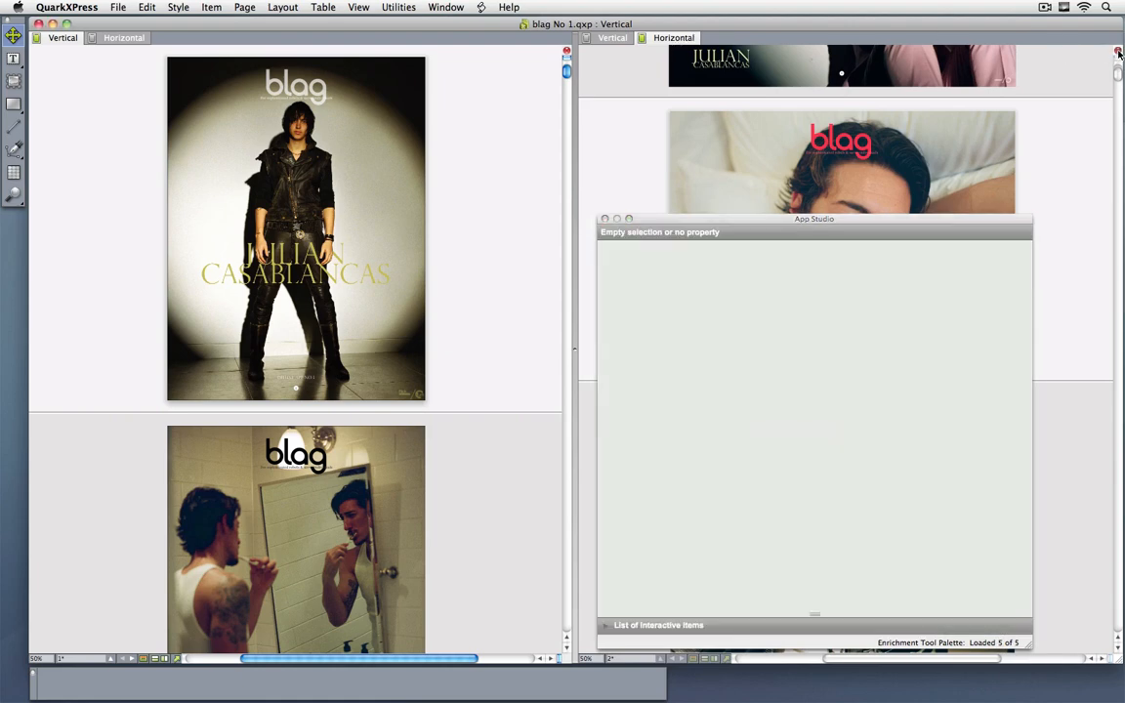
{"action": "left_click", "coordinate": [1118, 56]}
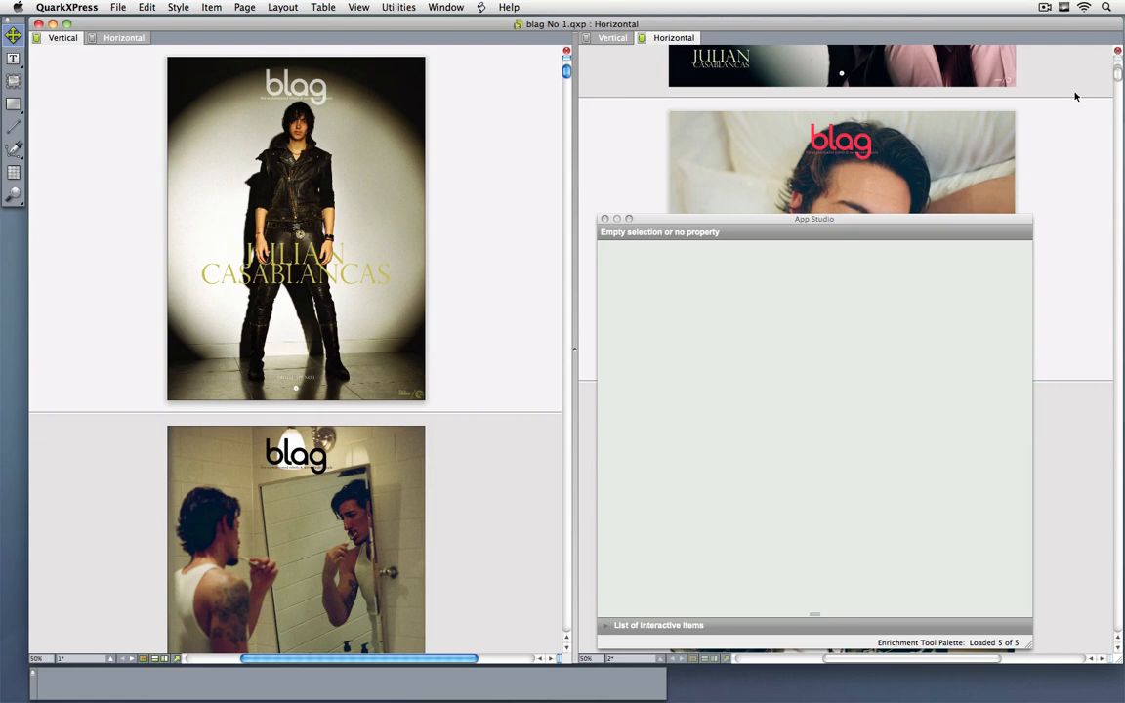
{"action": "left_click_drag", "start_coordinate": [900, 213], "coordinate": [962, 114]}
{"action": "left_click_drag", "start_coordinate": [414, 356], "coordinate": [481, 408]}
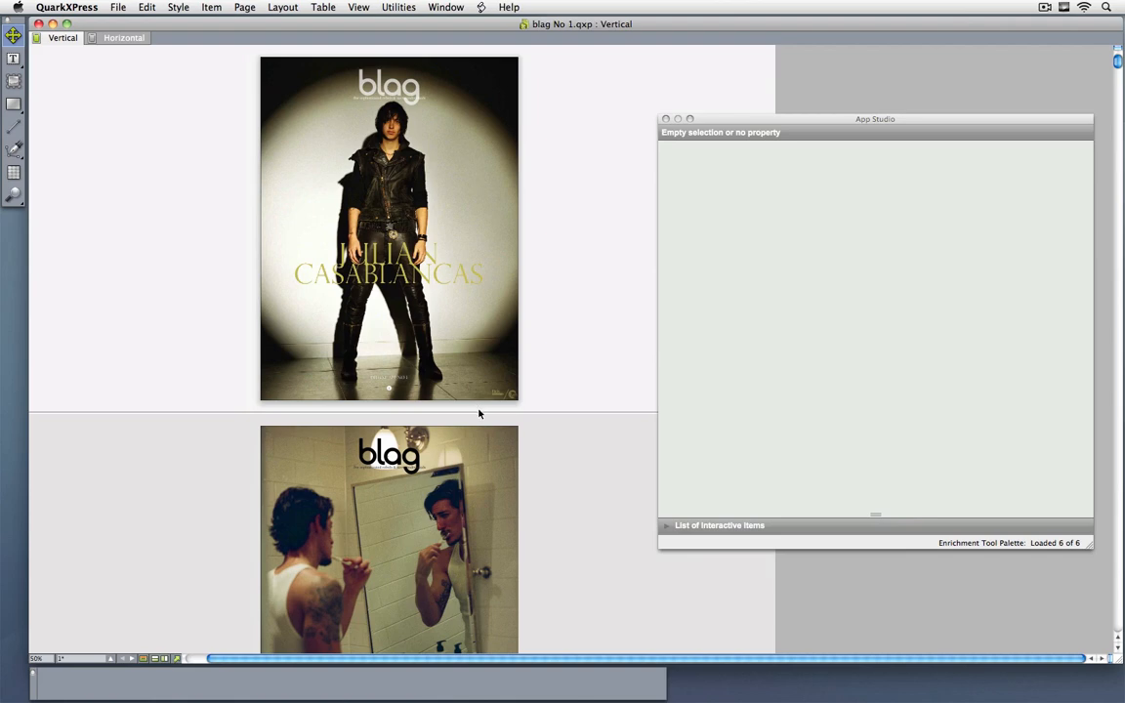
Step: Go to page 21 of the Vertical layout, select the empty picture box below the quote and show the guides
{"action": "key", "text": "super+j"}
{"action": "type", "text": "2"}
{"action": "key", "text": "Return"}
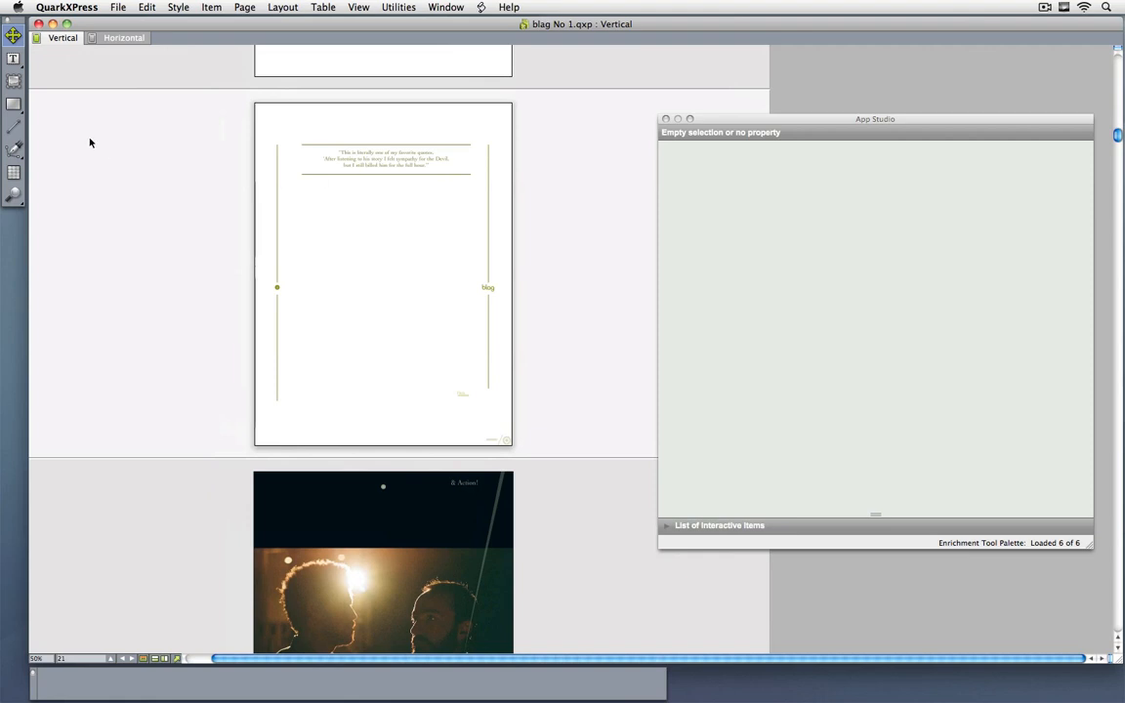
{"action": "left_click", "coordinate": [384, 337]}
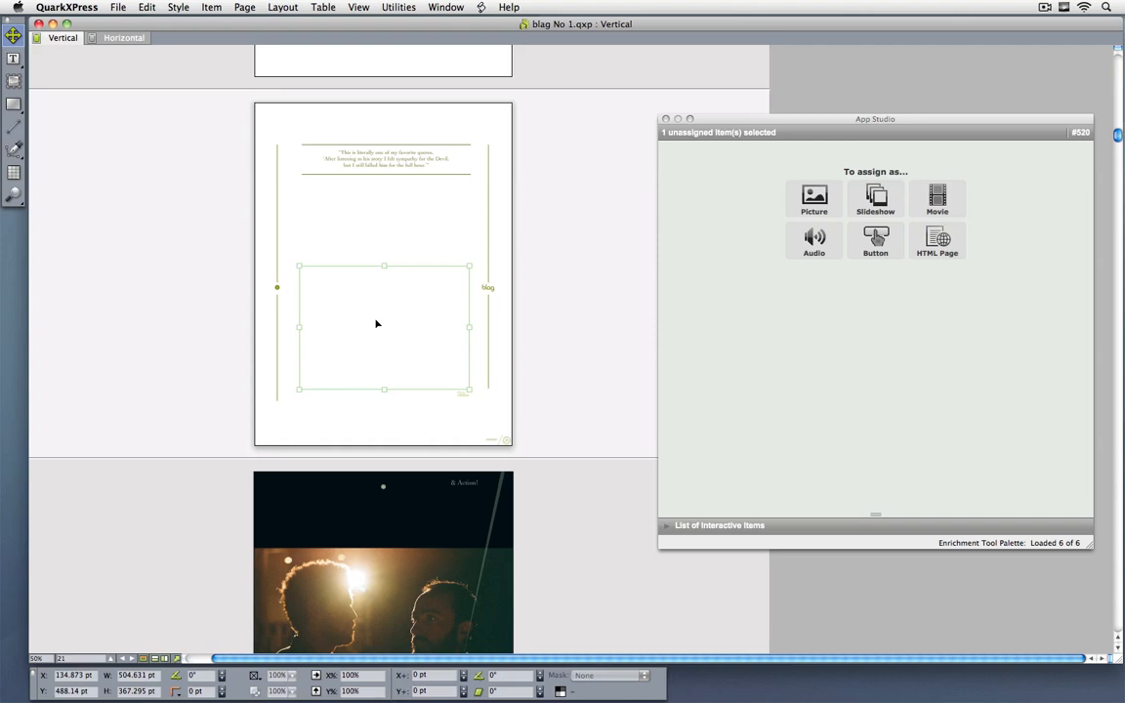
{"action": "key", "text": "F7"}
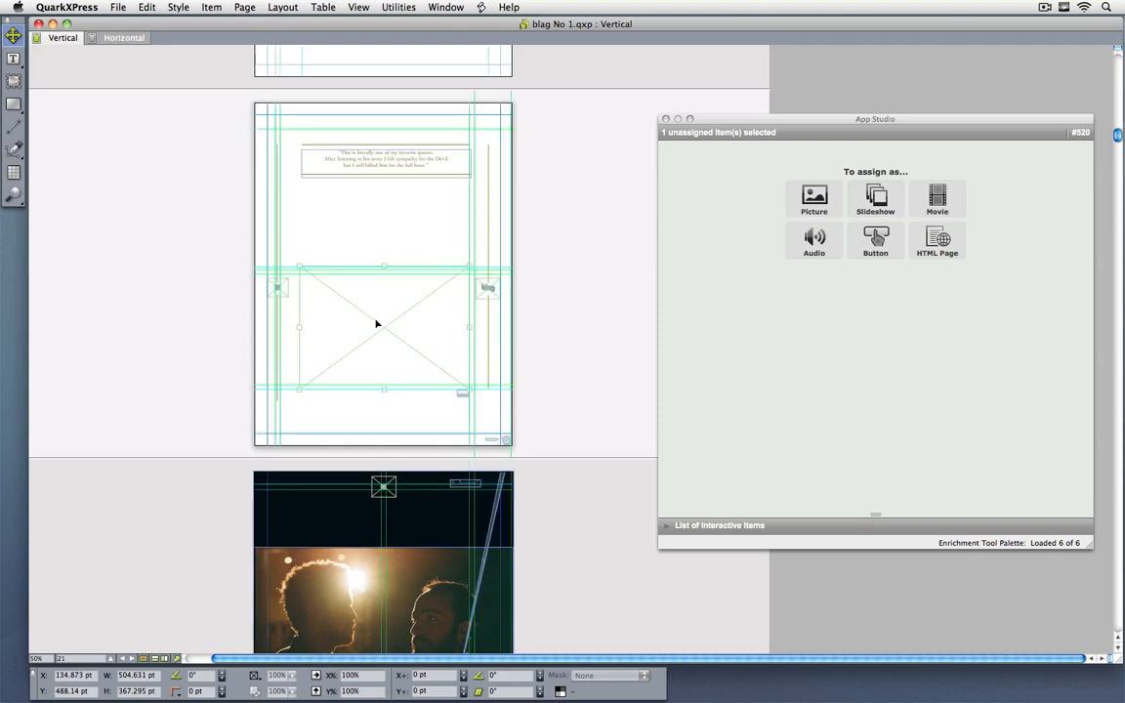
Step: Assign the selected empty picture box on page 21 as a Simple Slideshow in App Studio
{"action": "left_click_drag", "start_coordinate": [248, 225], "coordinate": [562, 434]}
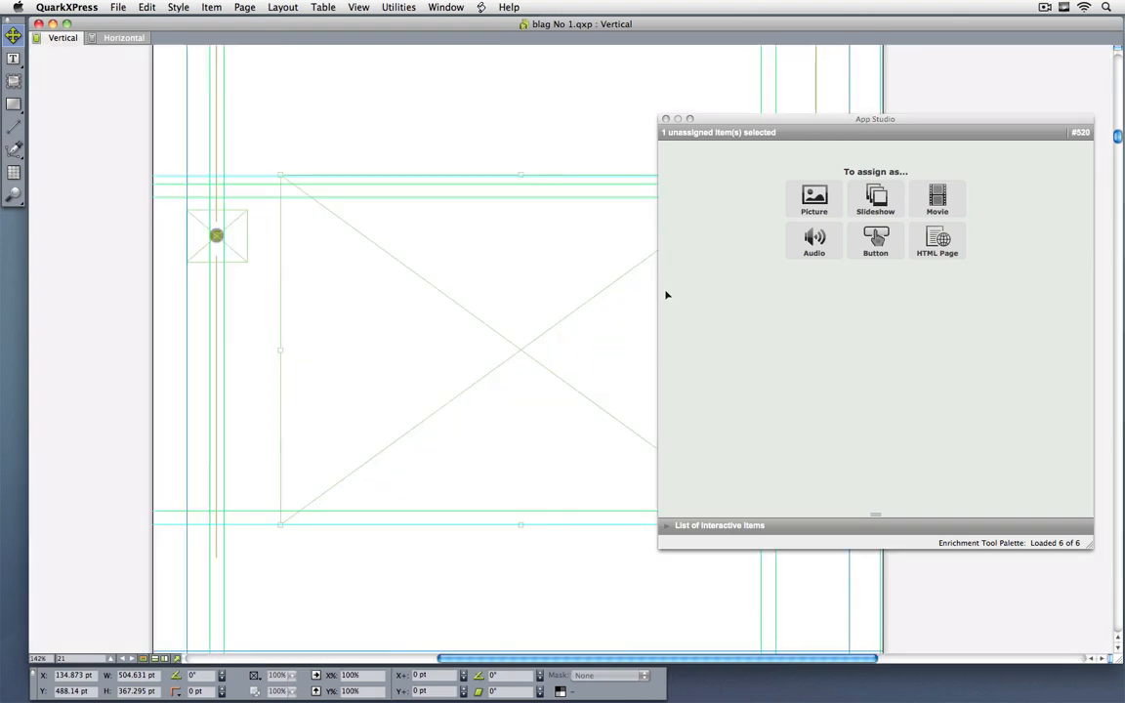
{"action": "scroll", "coordinate": [397, 306], "scroll_direction": "right", "scroll_amount": 5}
{"action": "left_click_drag", "start_coordinate": [340, 312], "coordinate": [347, 314]}
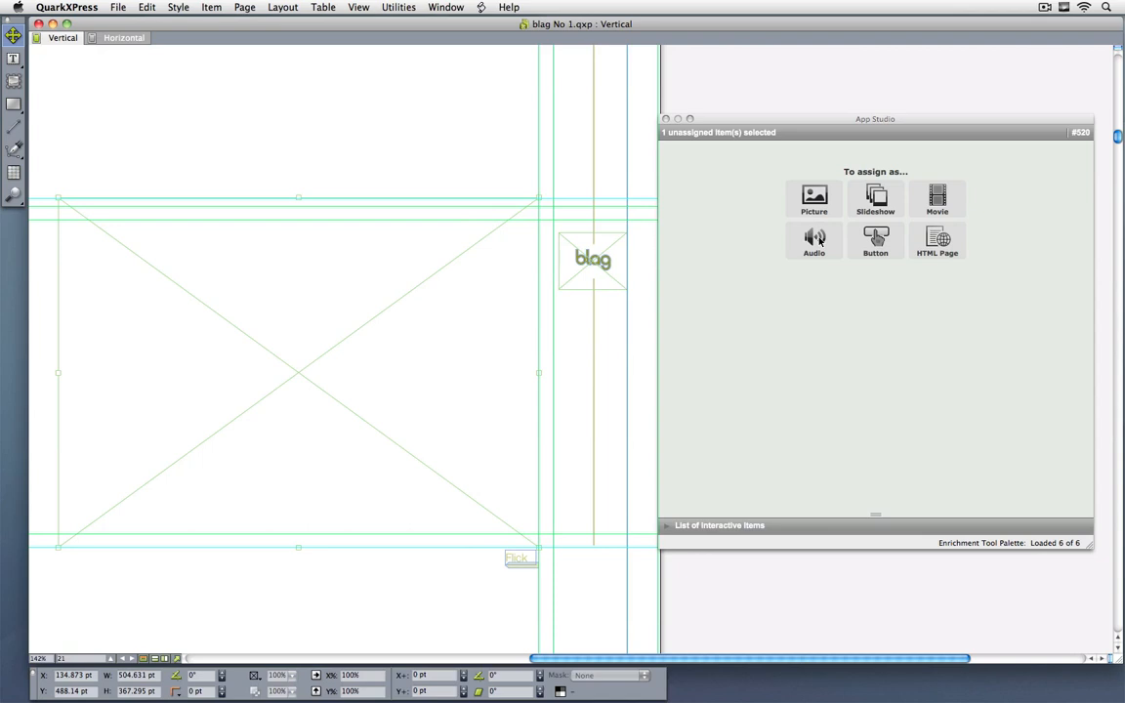
{"action": "left_click", "coordinate": [877, 201]}
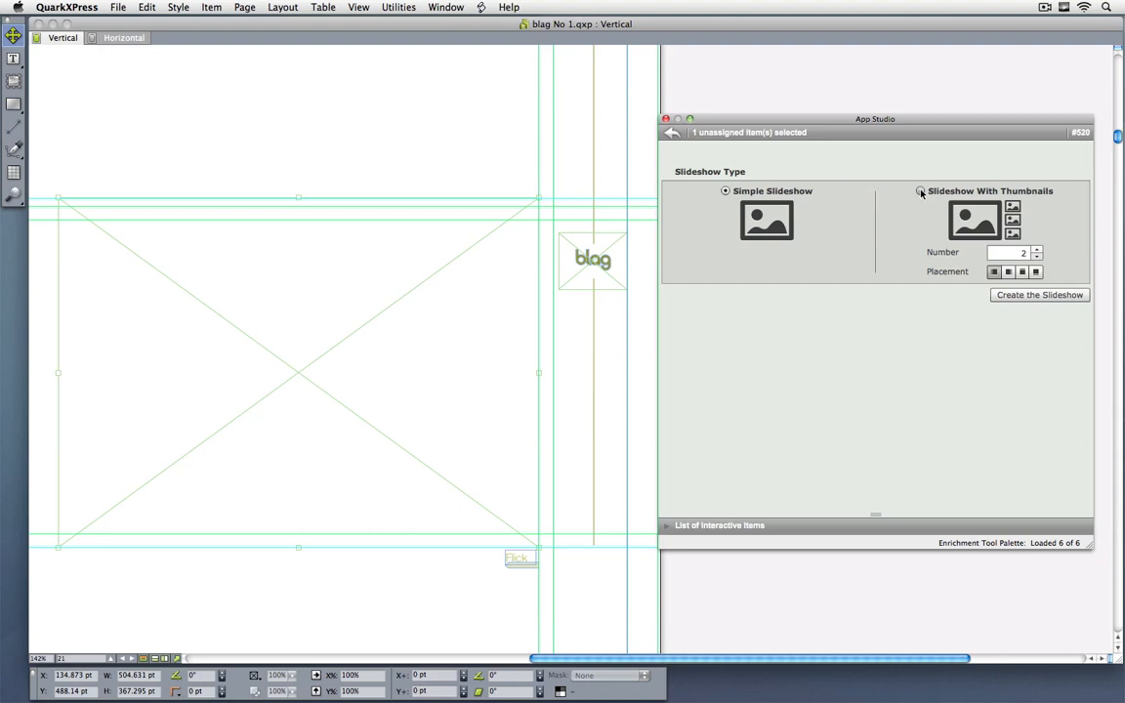
{"action": "left_click", "coordinate": [1037, 295]}
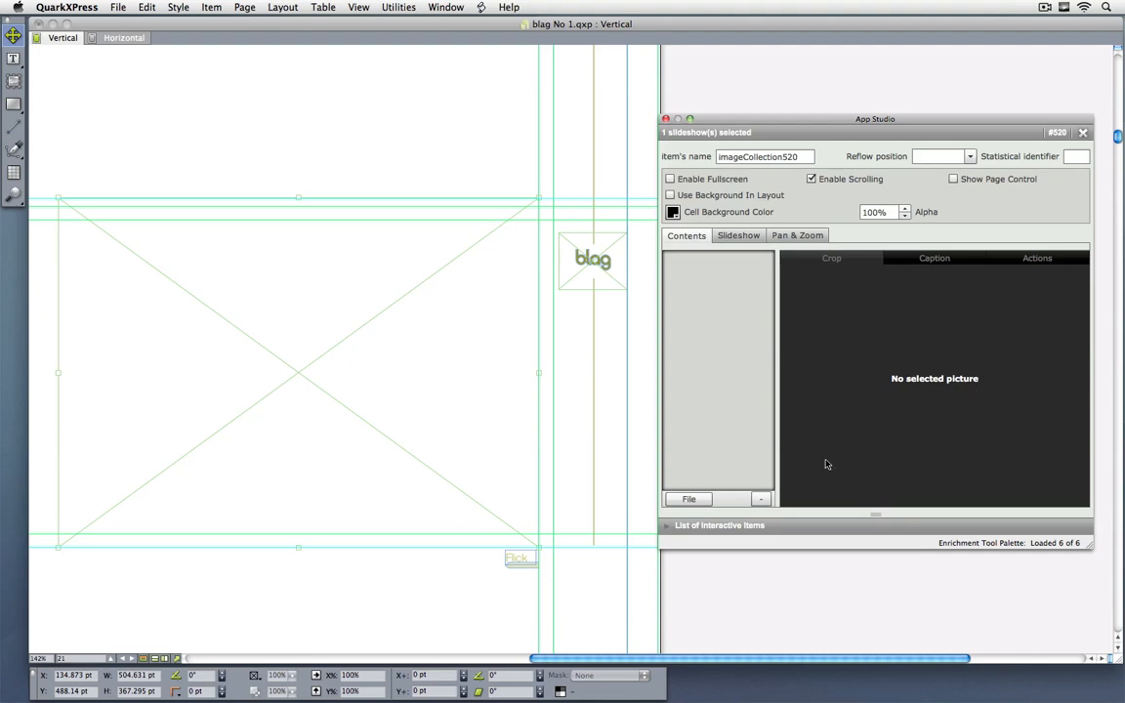
Step: Add 1.png, 2.png and 3.png from blag's Video and Audio folder "Eric Balfour Slideshow (page 21)" to the slideshow
{"action": "left_click", "coordinate": [688, 499]}
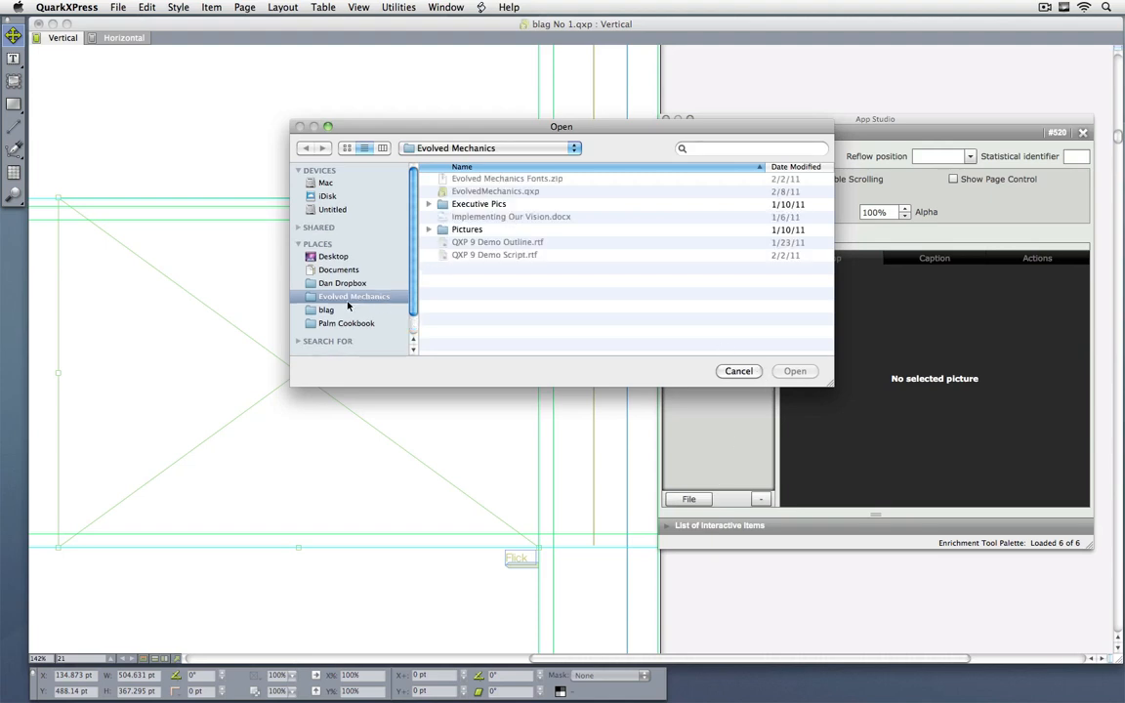
{"action": "left_click", "coordinate": [326, 310]}
{"action": "left_click", "coordinate": [483, 230]}
{"action": "double_click", "coordinate": [483, 231]}
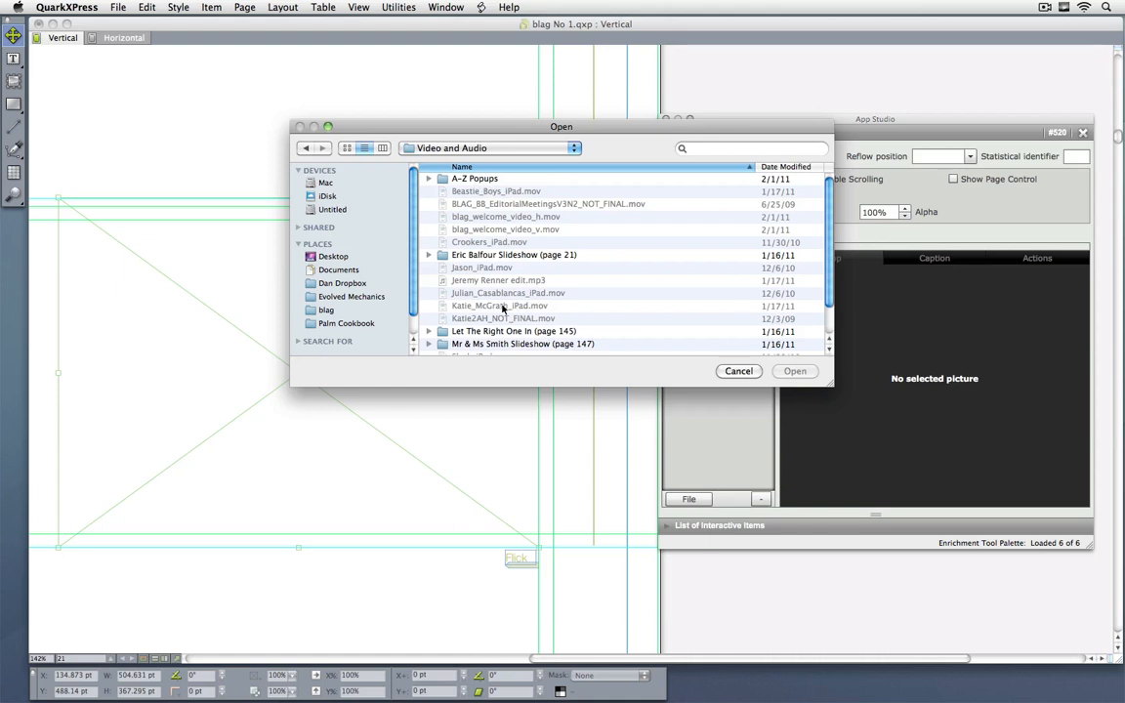
{"action": "scroll", "coordinate": [538, 303], "scroll_direction": "down", "scroll_amount": 1}
{"action": "double_click", "coordinate": [478, 248]}
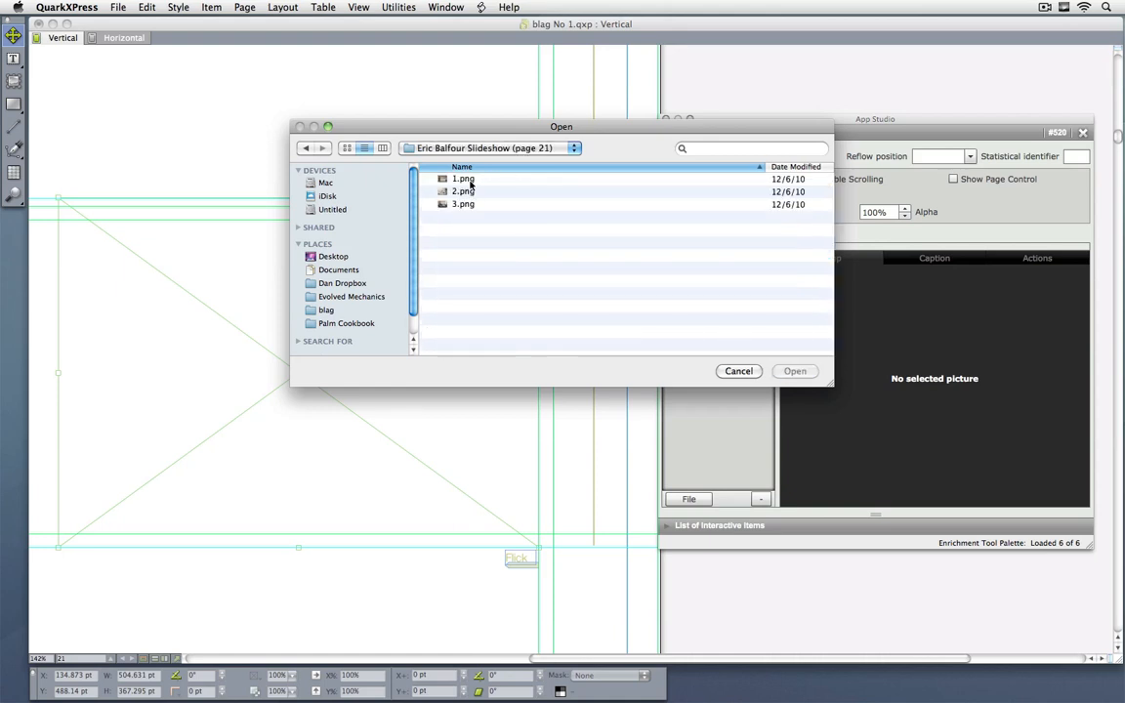
{"action": "left_click", "coordinate": [467, 205], "text": "shift"}
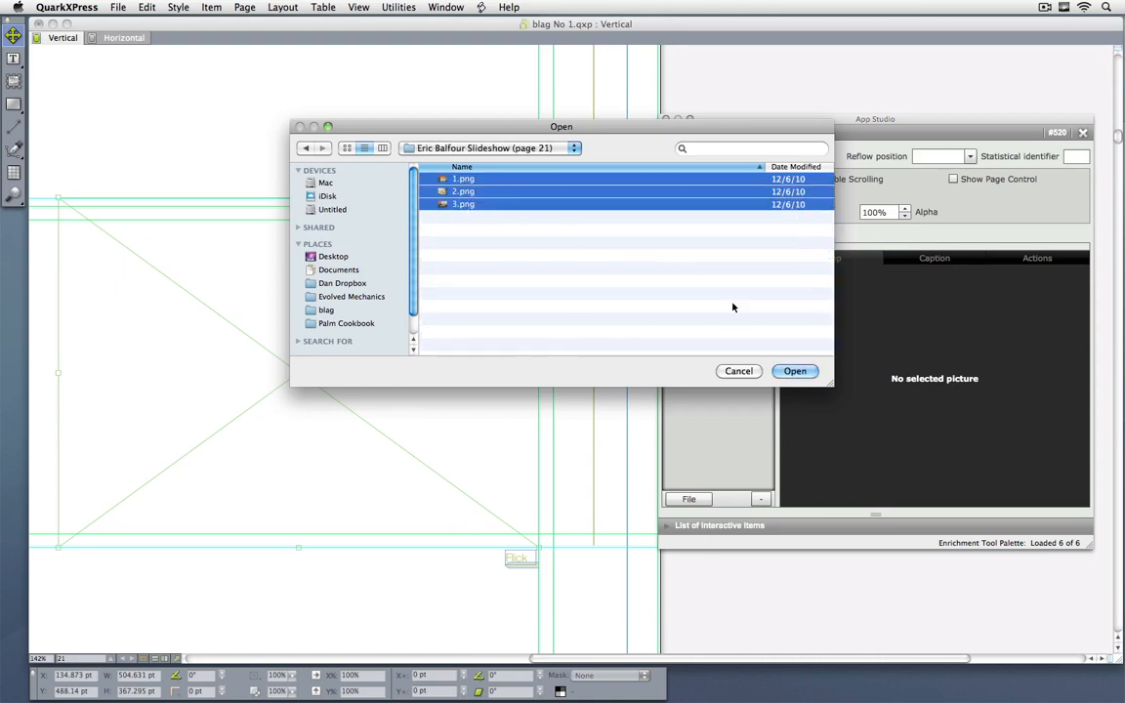
{"action": "left_click", "coordinate": [795, 371]}
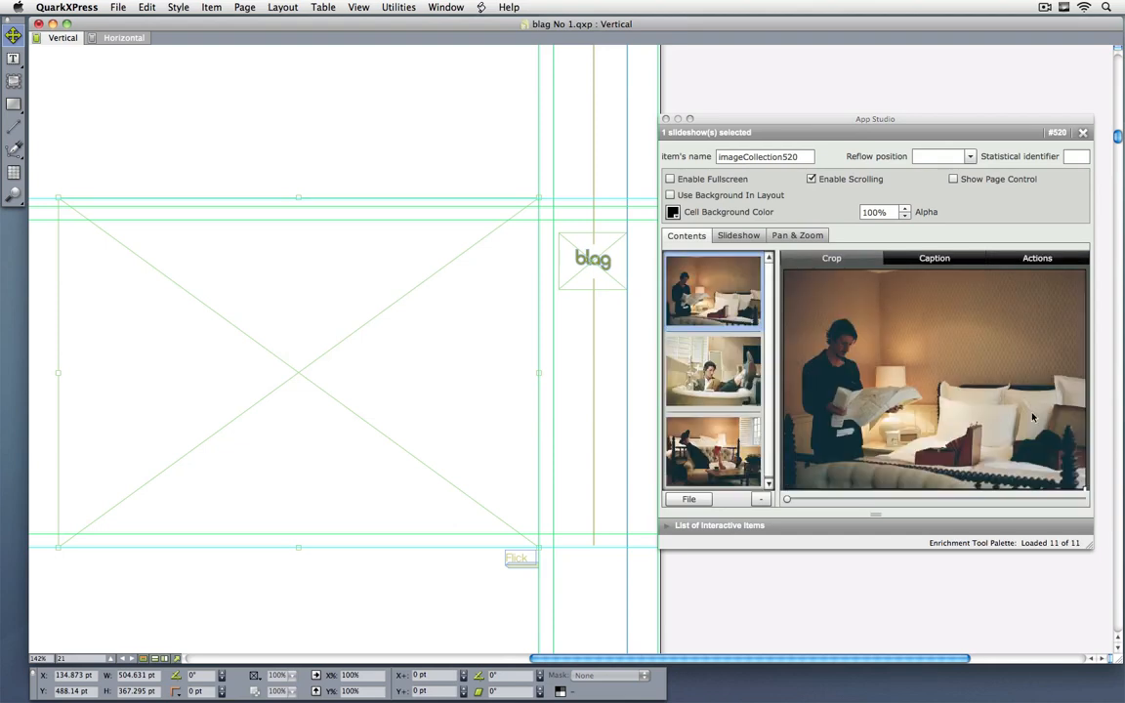
Step: Crop the first slideshow picture to a smaller area around the man reading the newspaper
{"action": "left_click", "coordinate": [1085, 490]}
{"action": "left_click_drag", "start_coordinate": [1085, 490], "coordinate": [963, 431]}
{"action": "left_click_drag", "start_coordinate": [915, 337], "coordinate": [931, 369]}
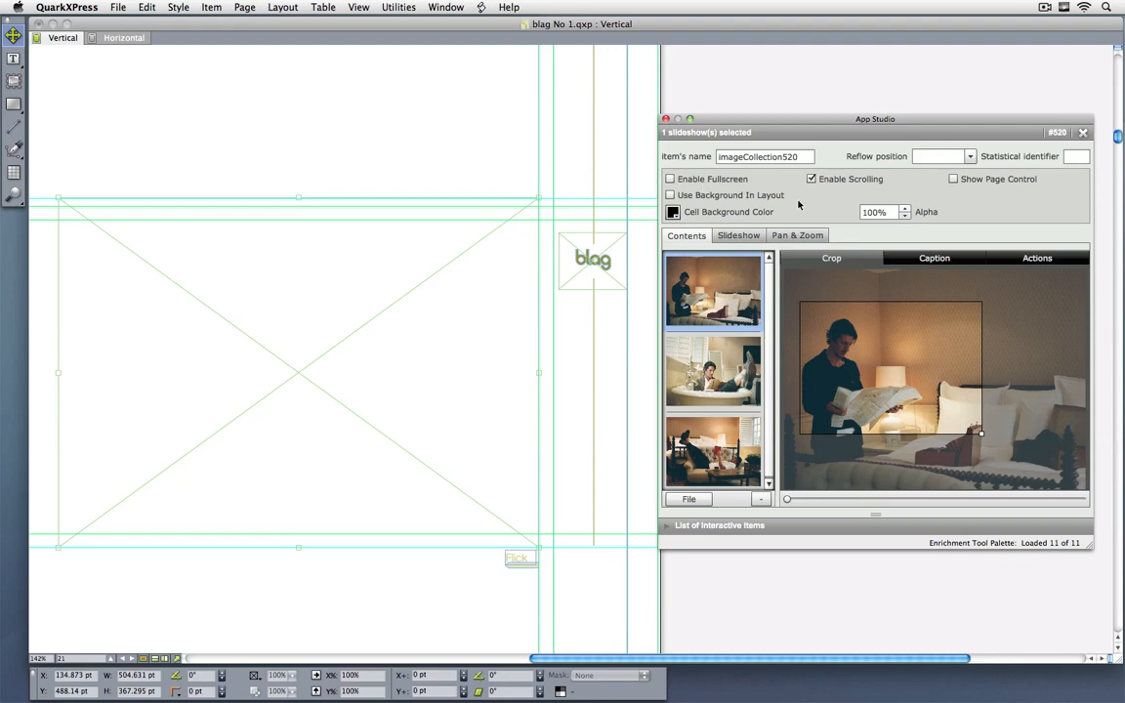
Step: Enable fullscreen, slideshow animation and animated Pan & Zoom for the slideshow
{"action": "left_click", "coordinate": [712, 180]}
{"action": "left_click", "coordinate": [712, 181]}
{"action": "left_click", "coordinate": [712, 181]}
{"action": "left_click", "coordinate": [739, 237]}
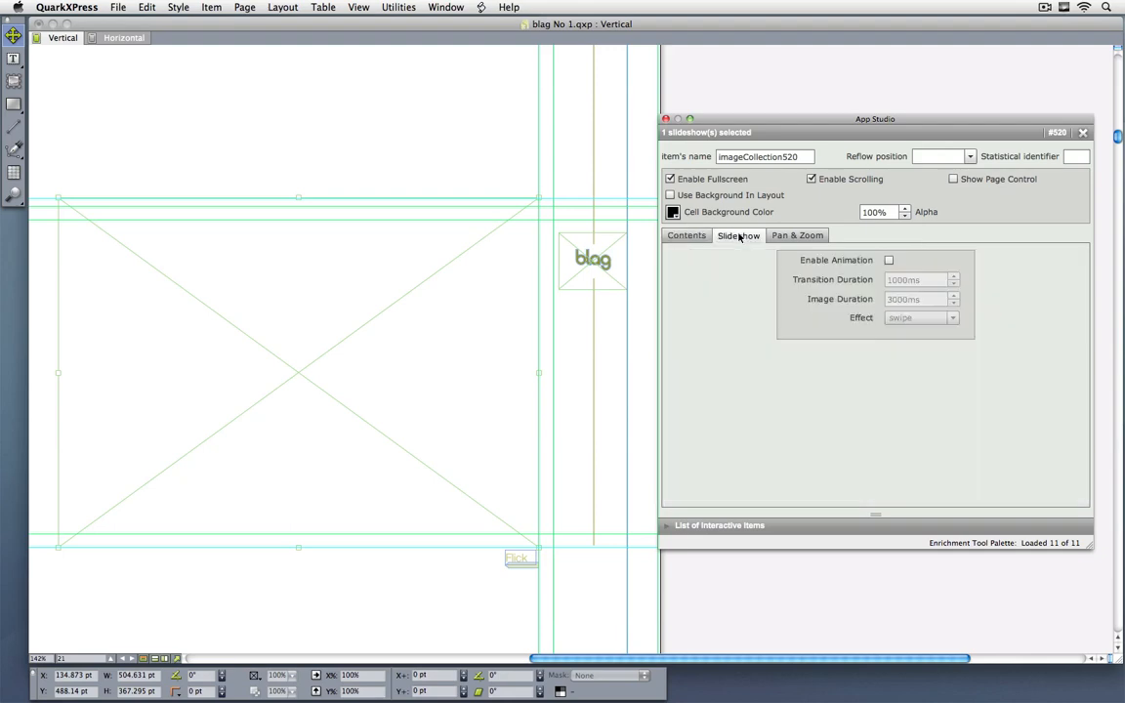
{"action": "left_click", "coordinate": [887, 261]}
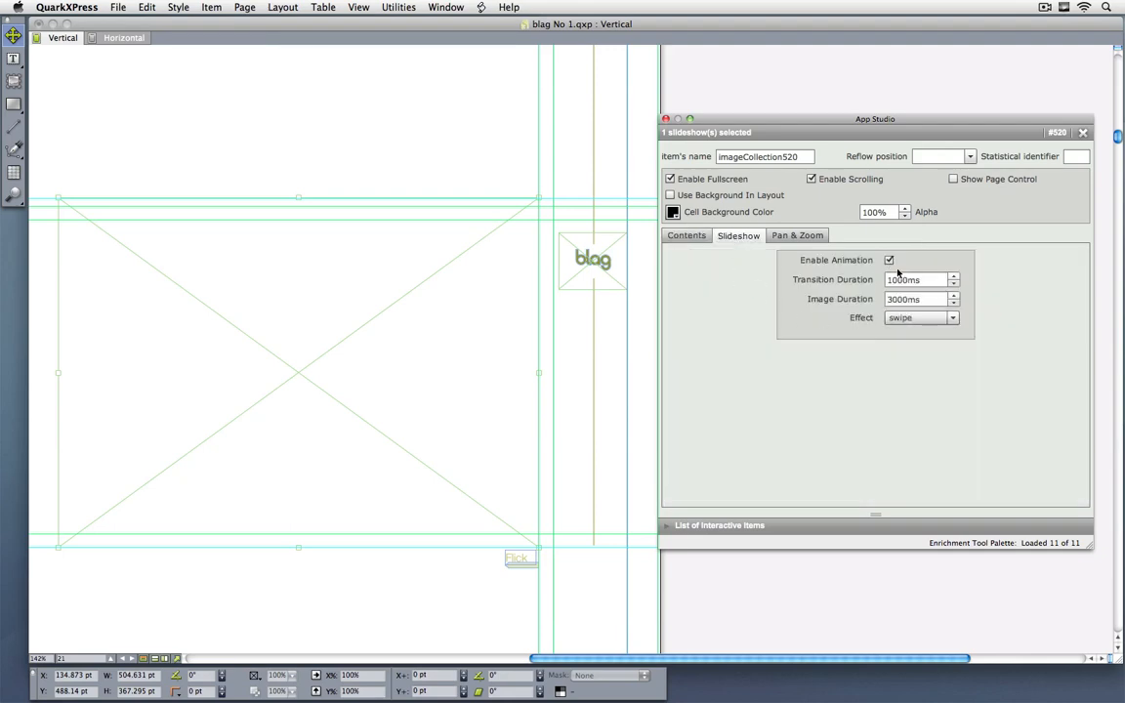
{"action": "left_click", "coordinate": [797, 237]}
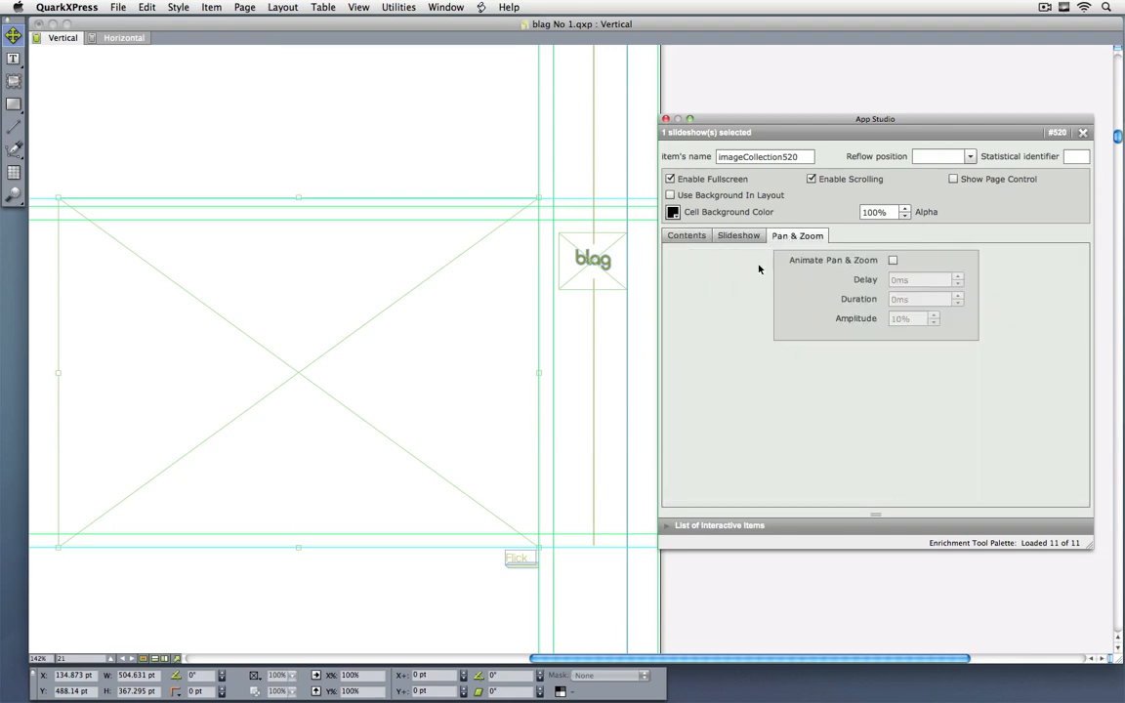
{"action": "left_click", "coordinate": [892, 260]}
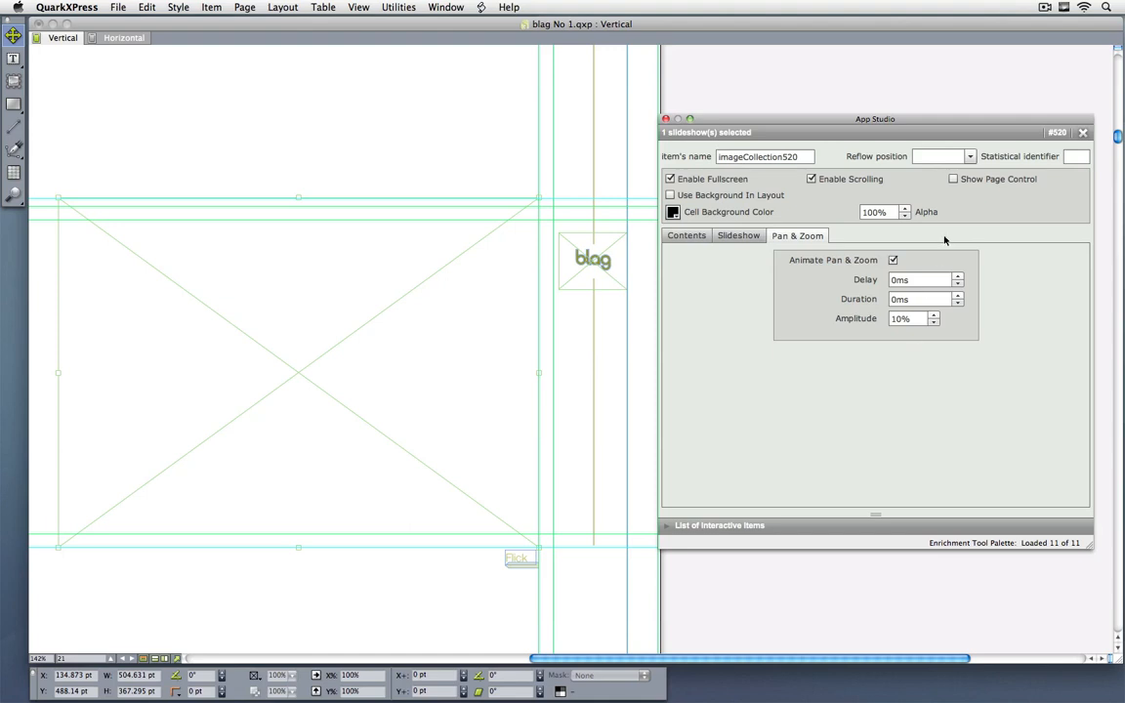
Step: Remove the slideshow assignment from the picture box and switch to the App Studio for QuarkXPress presentation slides
{"action": "left_click", "coordinate": [1082, 133]}
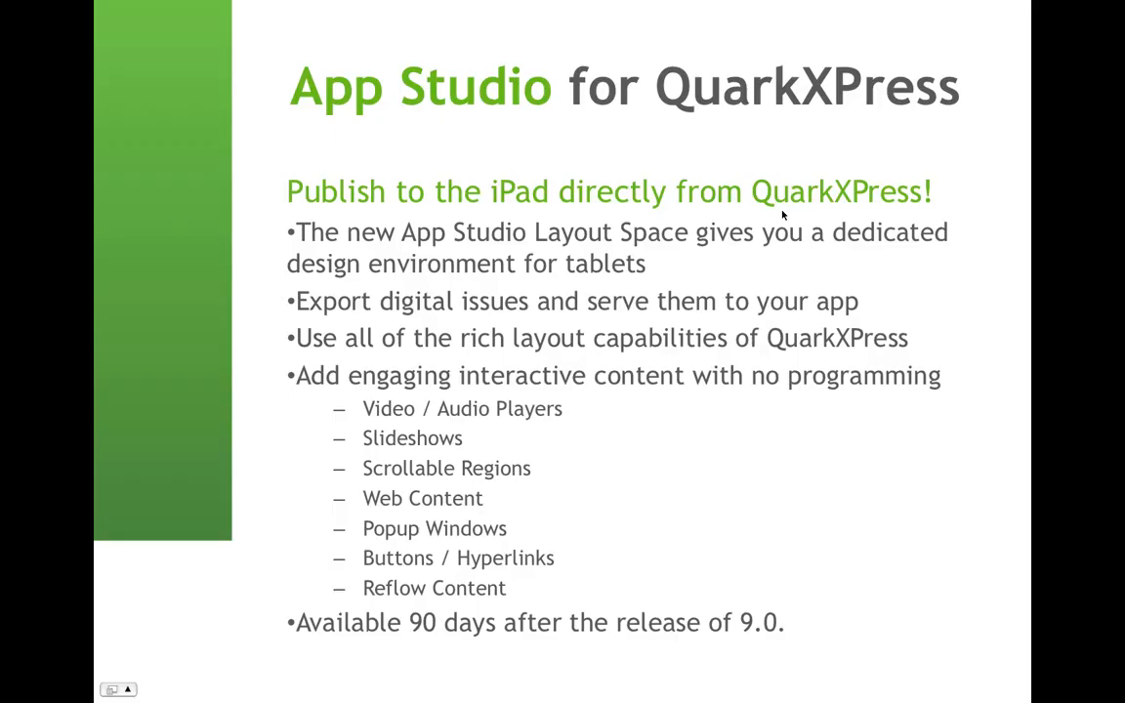
{"action": "key", "text": "Right"}
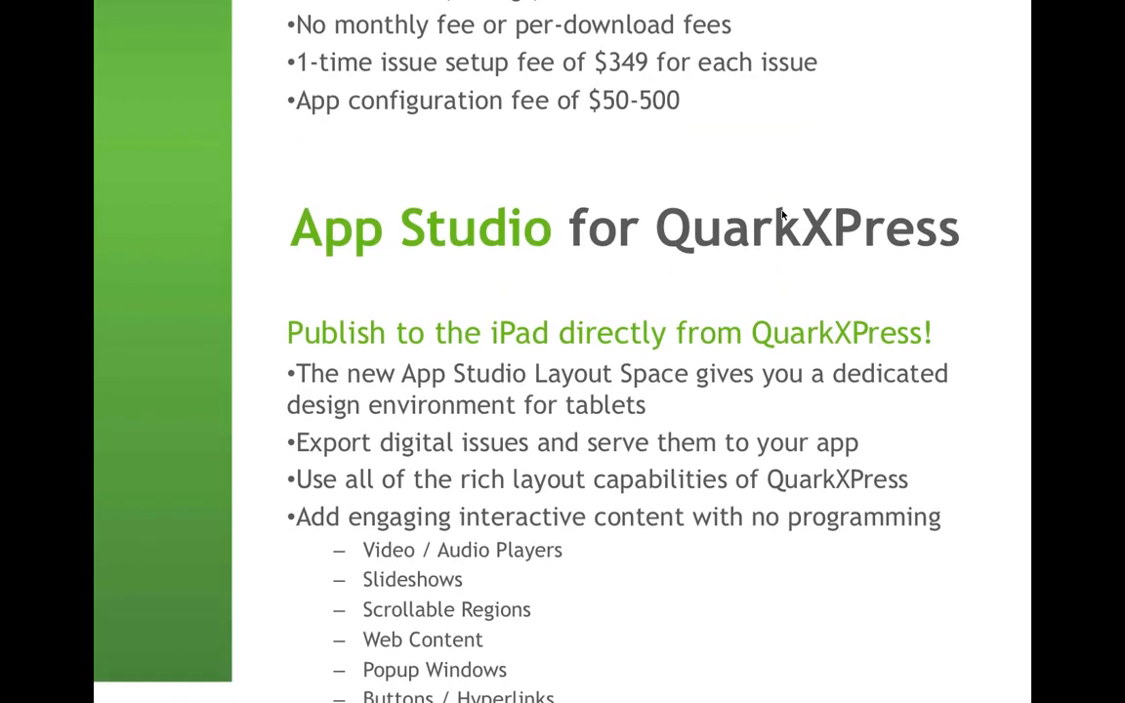
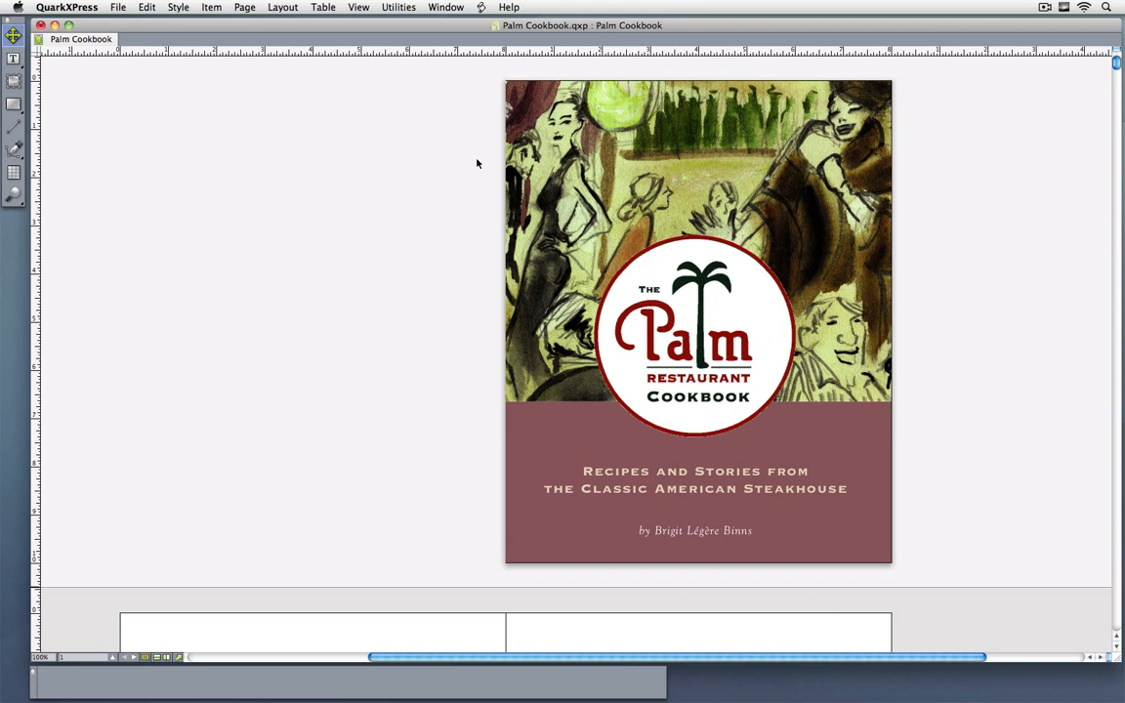
Step: Review the eBook metadata of the Palm Cookbook layout, including its keywords and spine image
{"action": "left_click", "coordinate": [283, 7]}
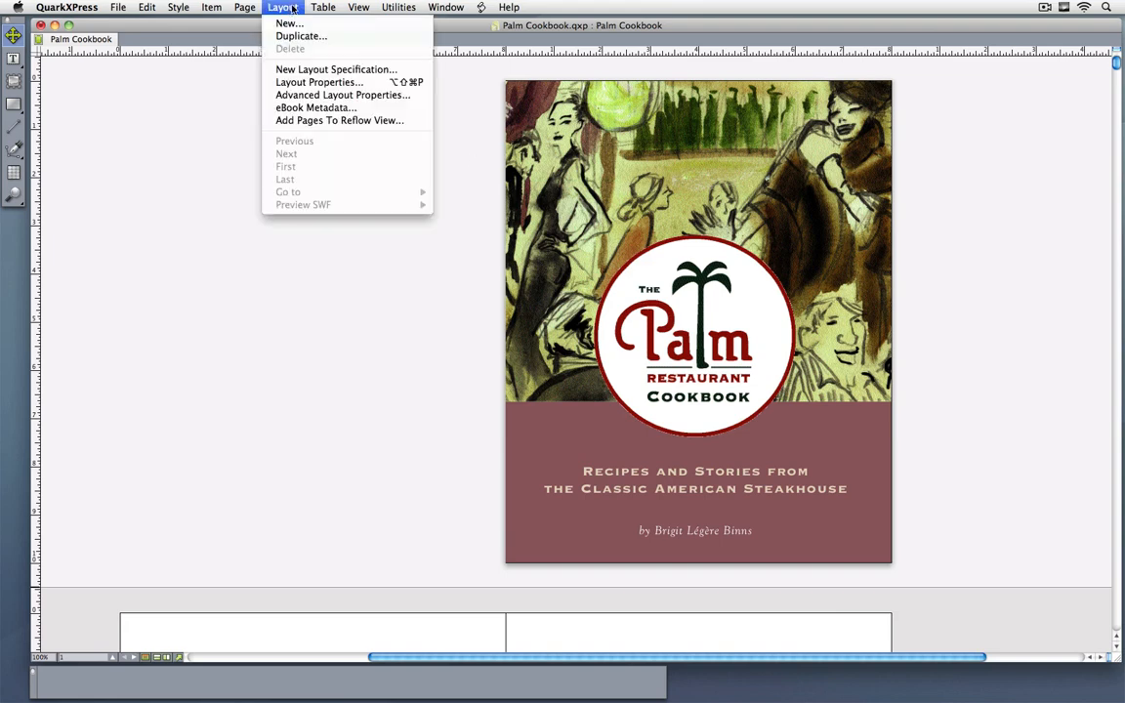
{"action": "left_click", "coordinate": [318, 107]}
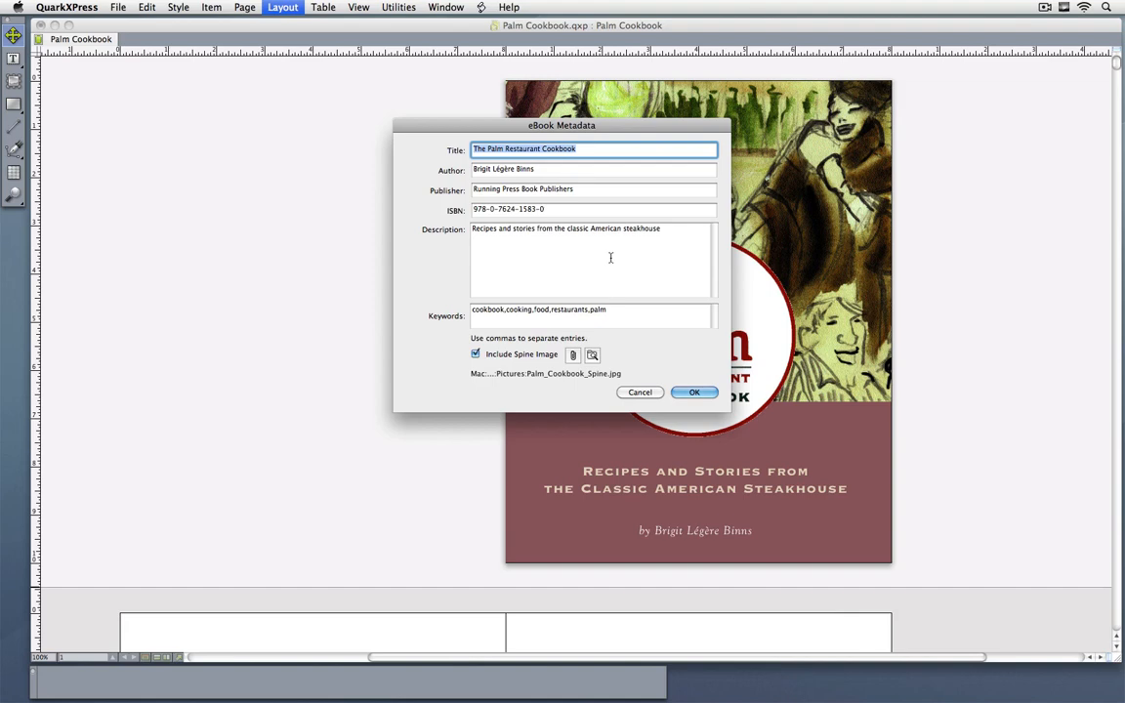
{"action": "left_click", "coordinate": [694, 394]}
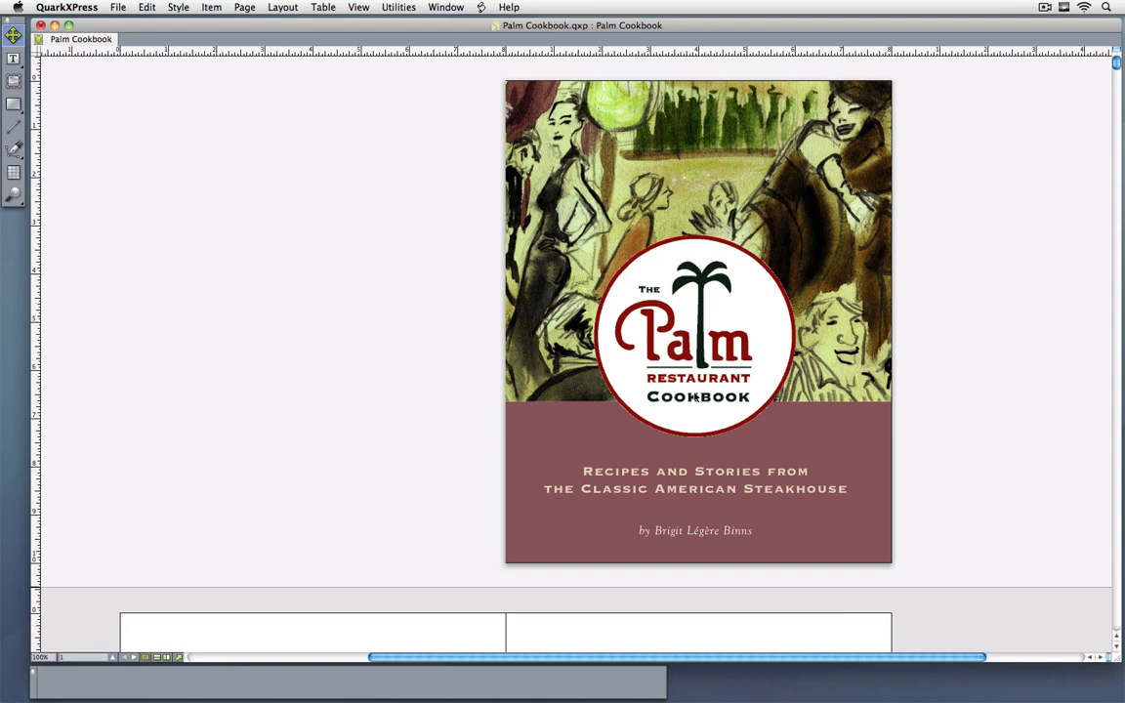
Step: Display the Blio Table of Contents and enlarge its list to show more chapter and recipe entries
{"action": "left_click", "coordinate": [431, 8]}
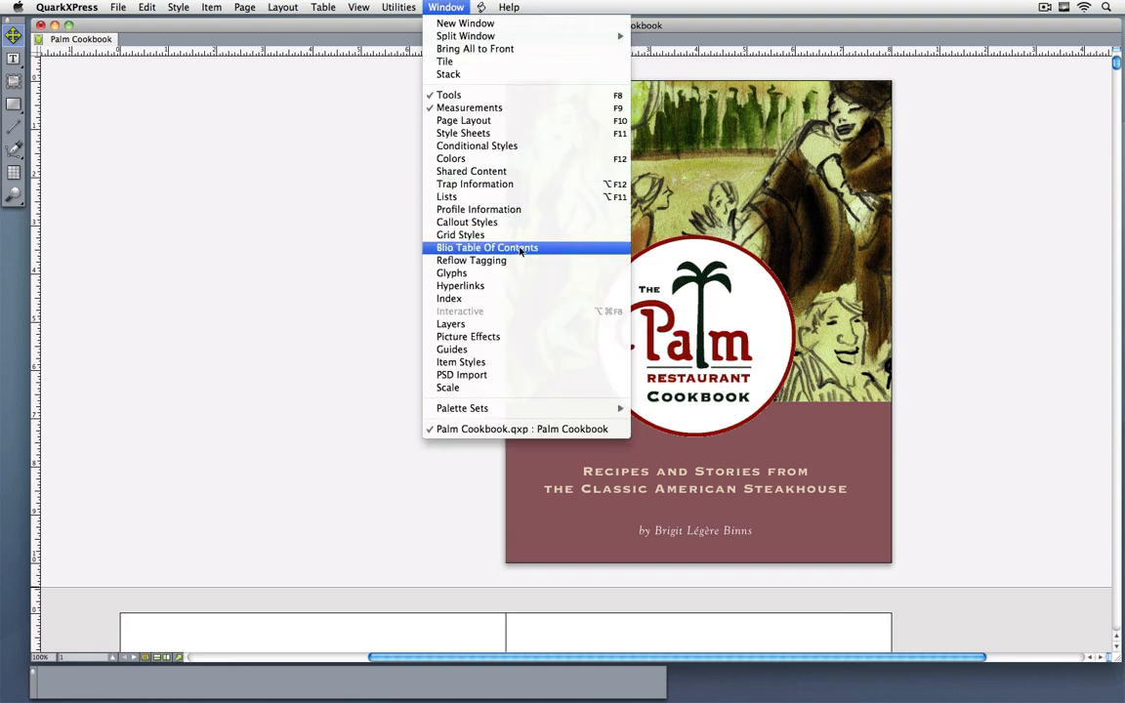
{"action": "left_click", "coordinate": [486, 247]}
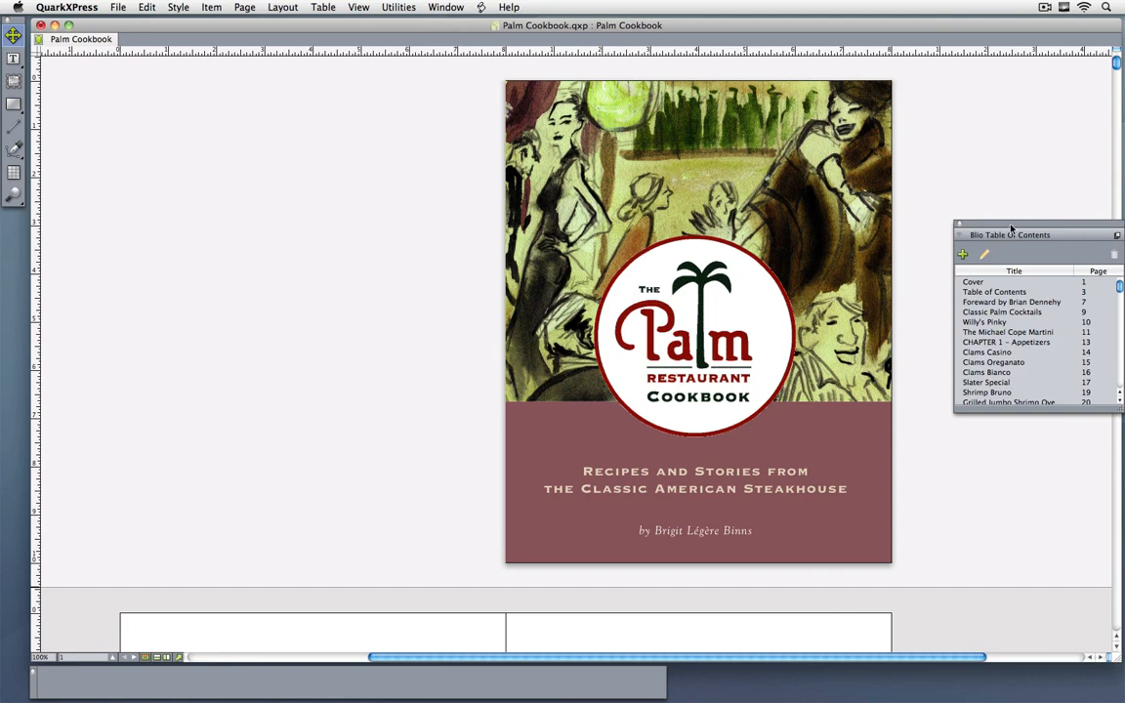
{"action": "left_click_drag", "start_coordinate": [1016, 233], "coordinate": [977, 274]}
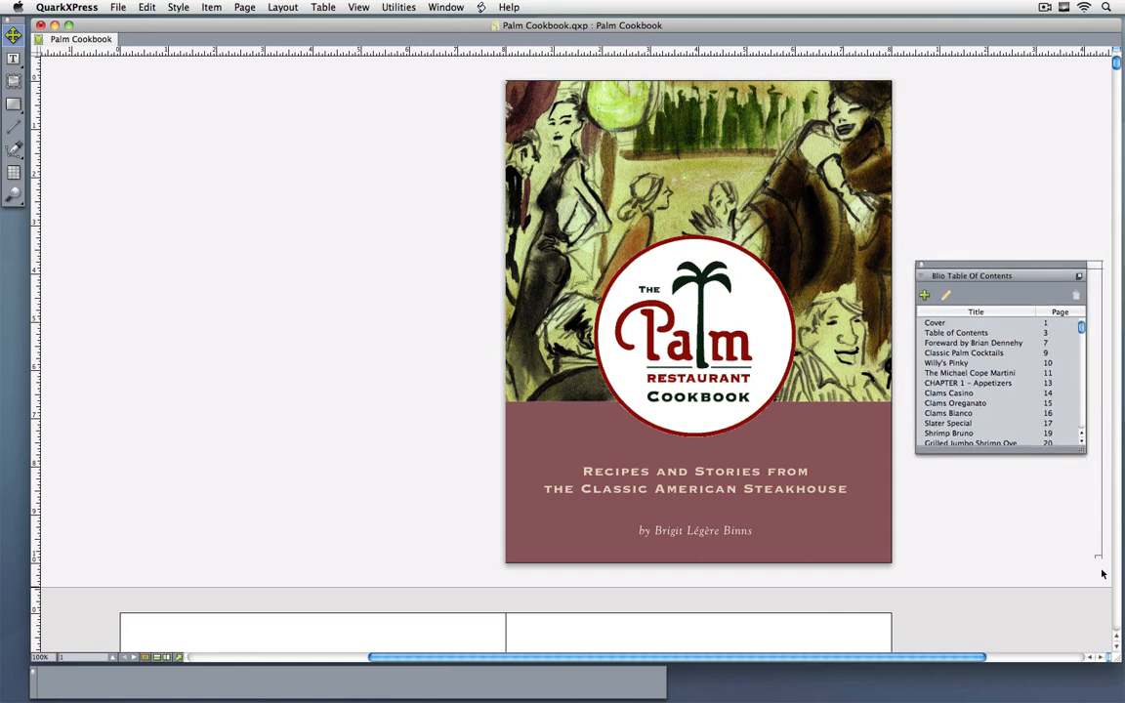
{"action": "left_click_drag", "start_coordinate": [1081, 447], "coordinate": [1101, 597]}
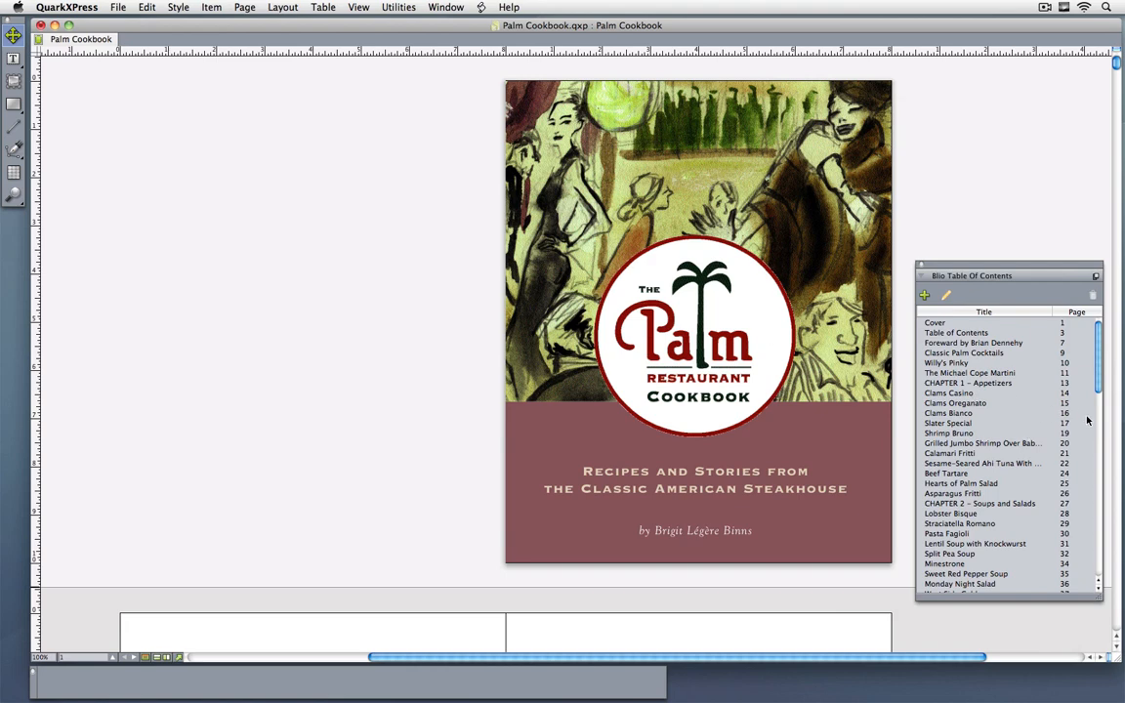
Step: Inspect the title and page index fields for a new Blio table of contents entry without adding one, and close the list
{"action": "left_click", "coordinate": [924, 295]}
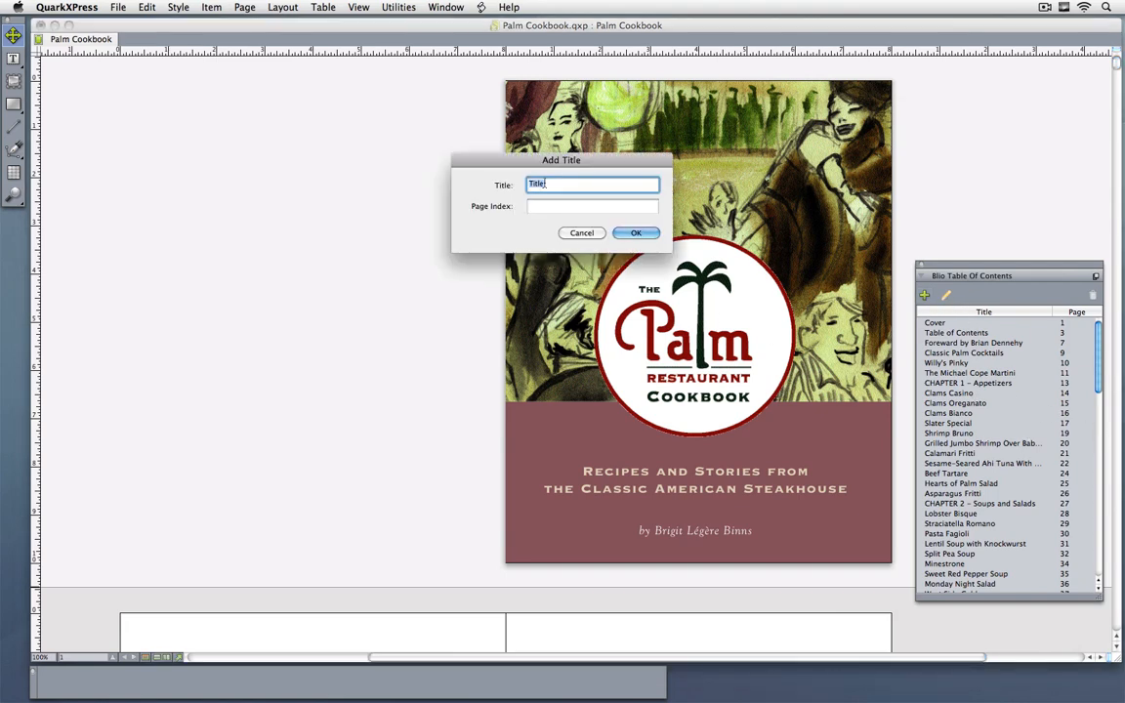
{"action": "left_click", "coordinate": [538, 207]}
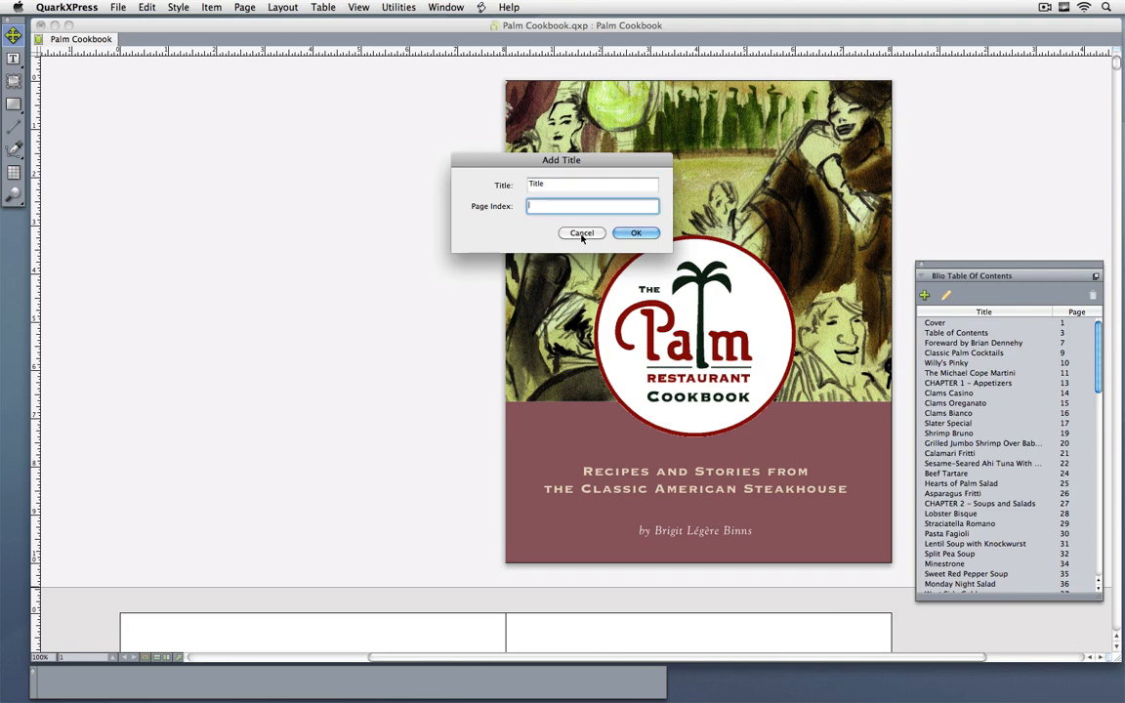
{"action": "left_click", "coordinate": [582, 232]}
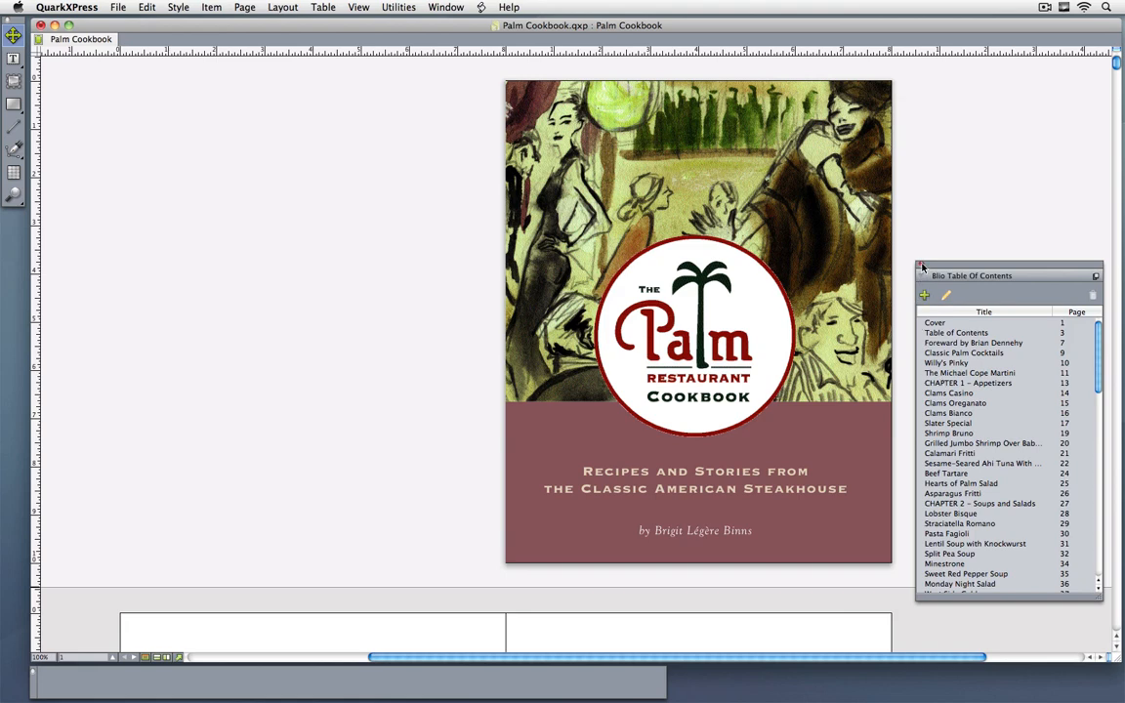
{"action": "left_click", "coordinate": [921, 265]}
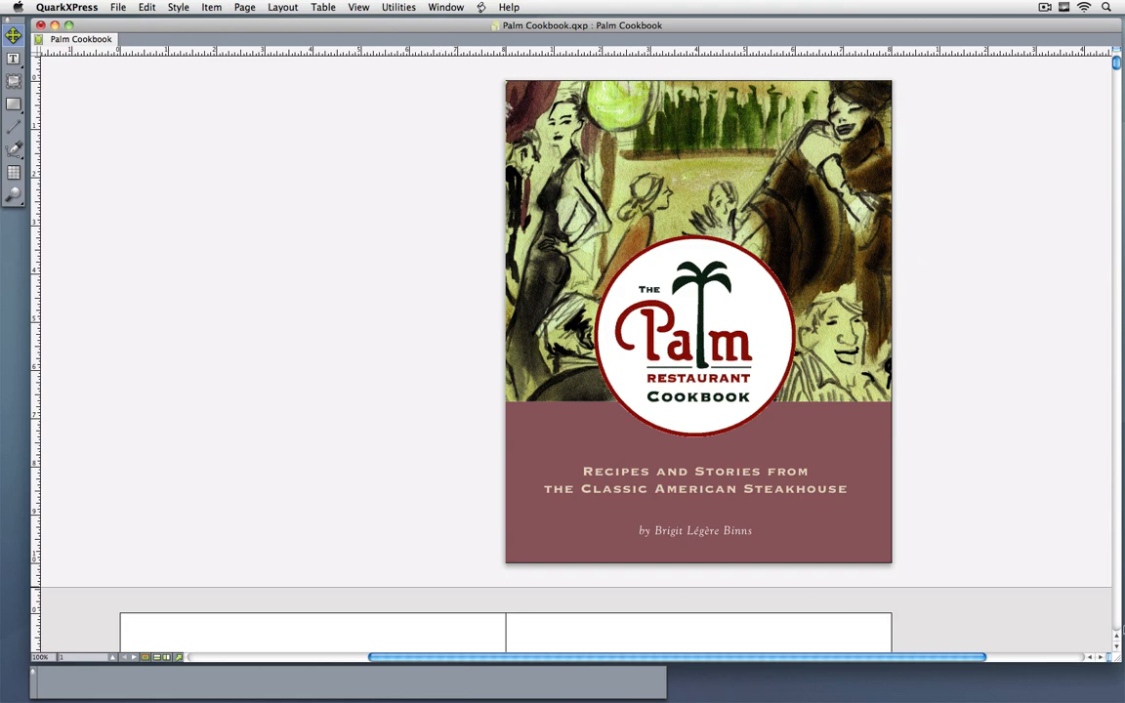
Step: Set the Blio interactivity type of the doorman photo on the Classic Palm Cocktails page to Slideshow
{"action": "scroll", "coordinate": [1114, 621], "scroll_direction": "down", "scroll_amount": 20}
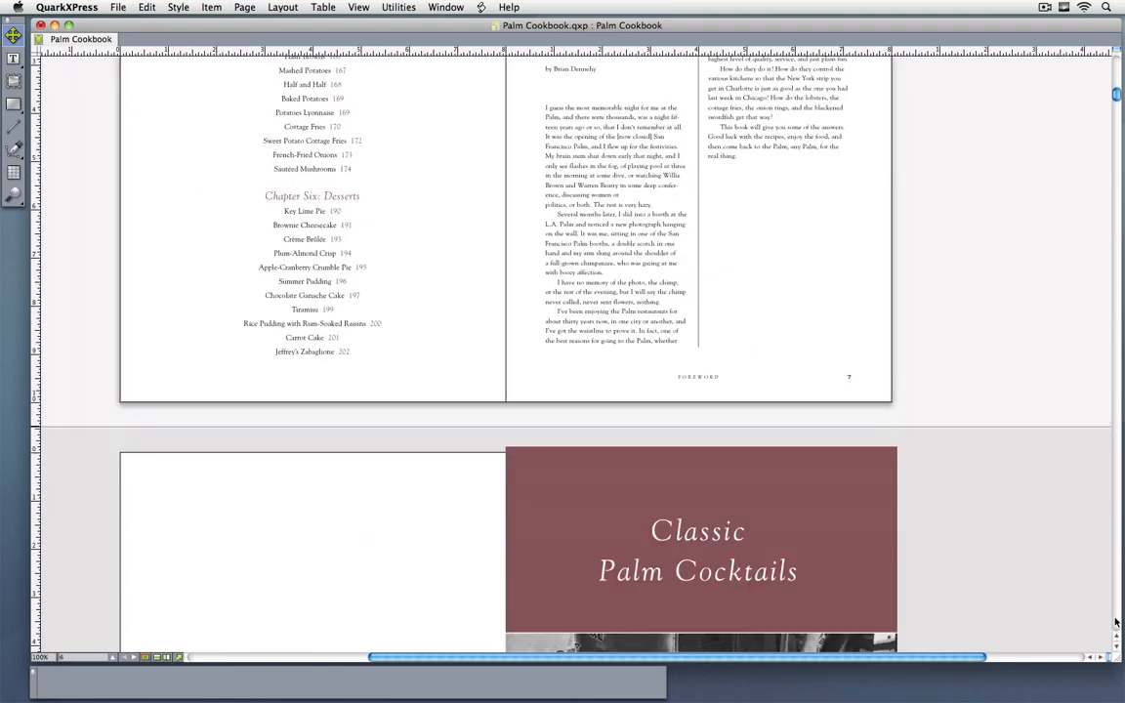
{"action": "scroll", "coordinate": [945, 530], "scroll_direction": "down", "scroll_amount": 10}
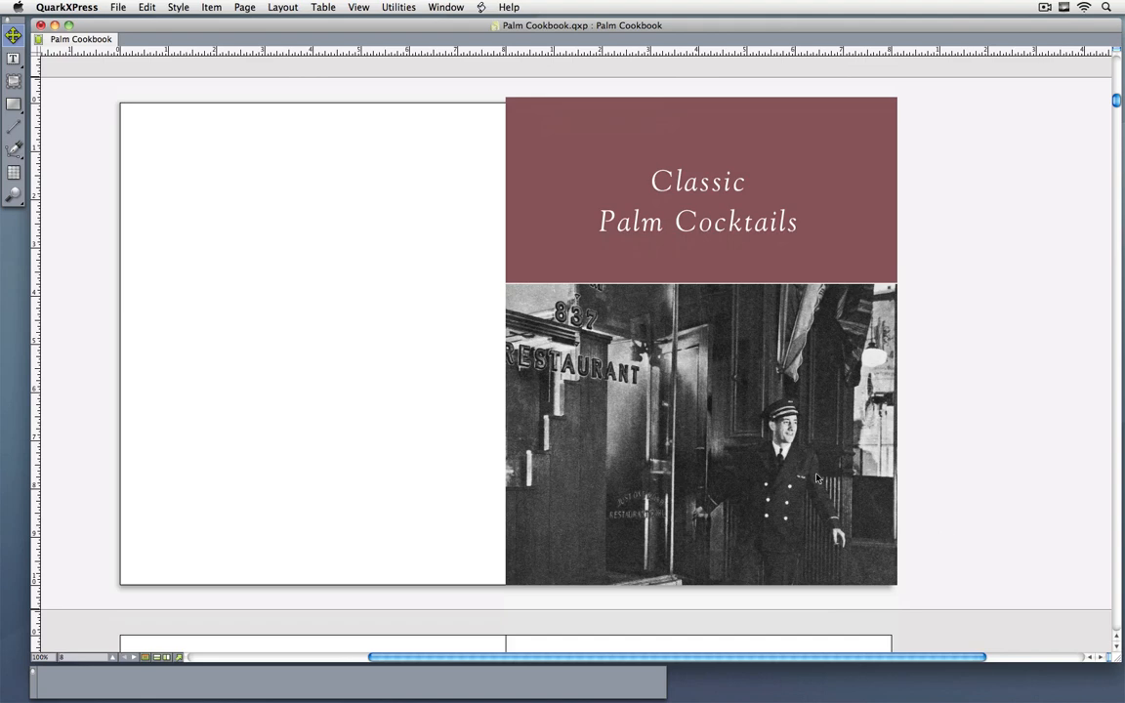
{"action": "left_click", "coordinate": [586, 371]}
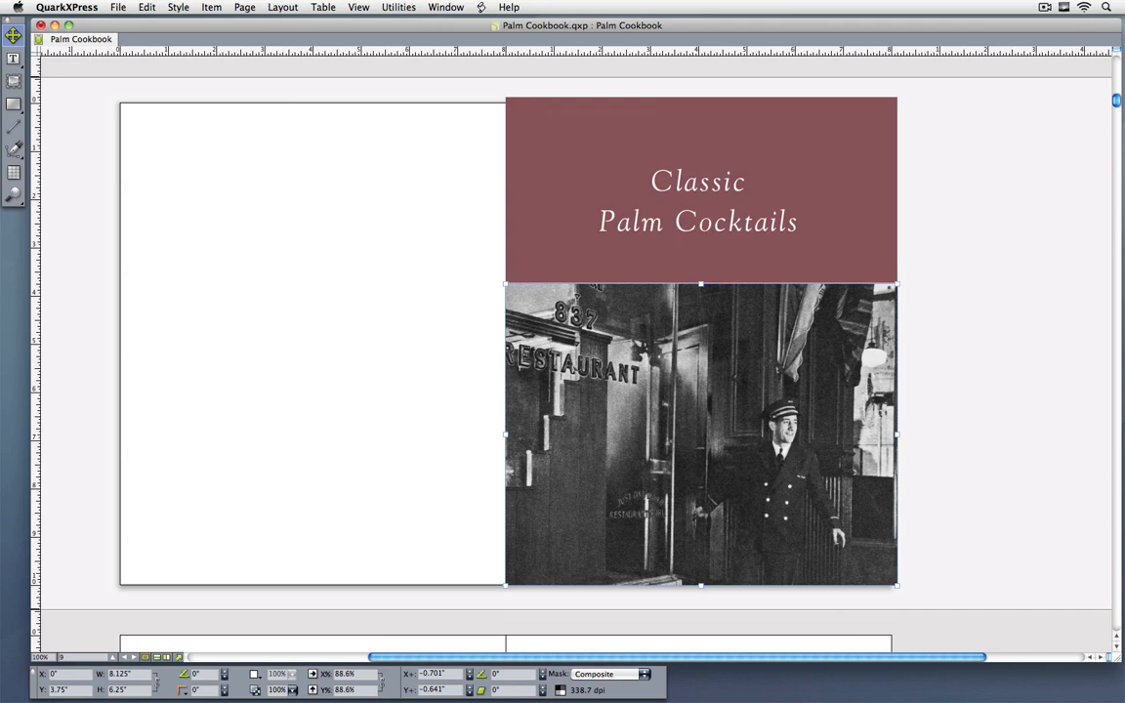
{"action": "right_click", "coordinate": [535, 362]}
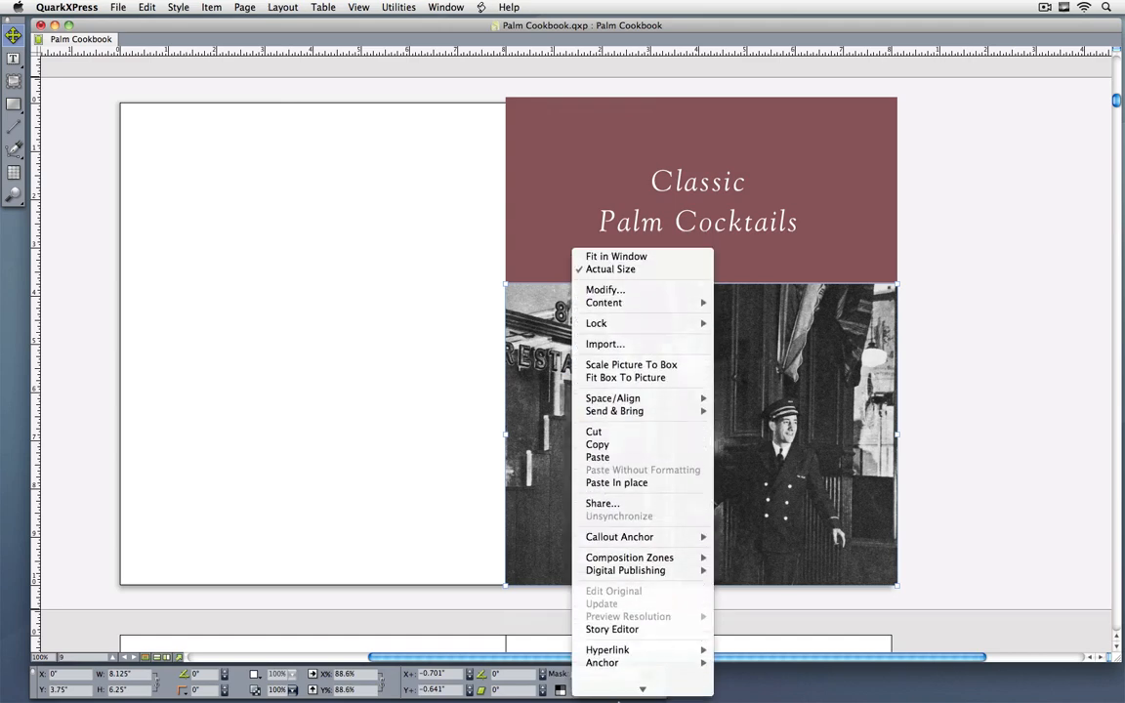
{"action": "mouse_move", "coordinate": [649, 562]}
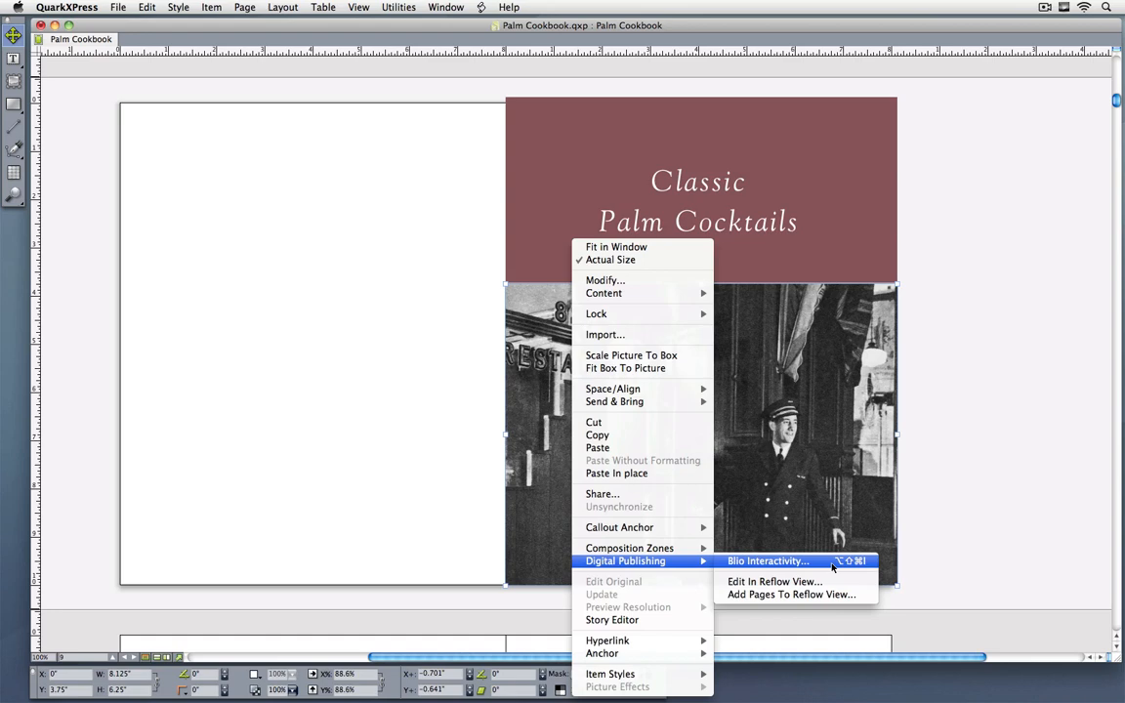
{"action": "left_click", "coordinate": [767, 561]}
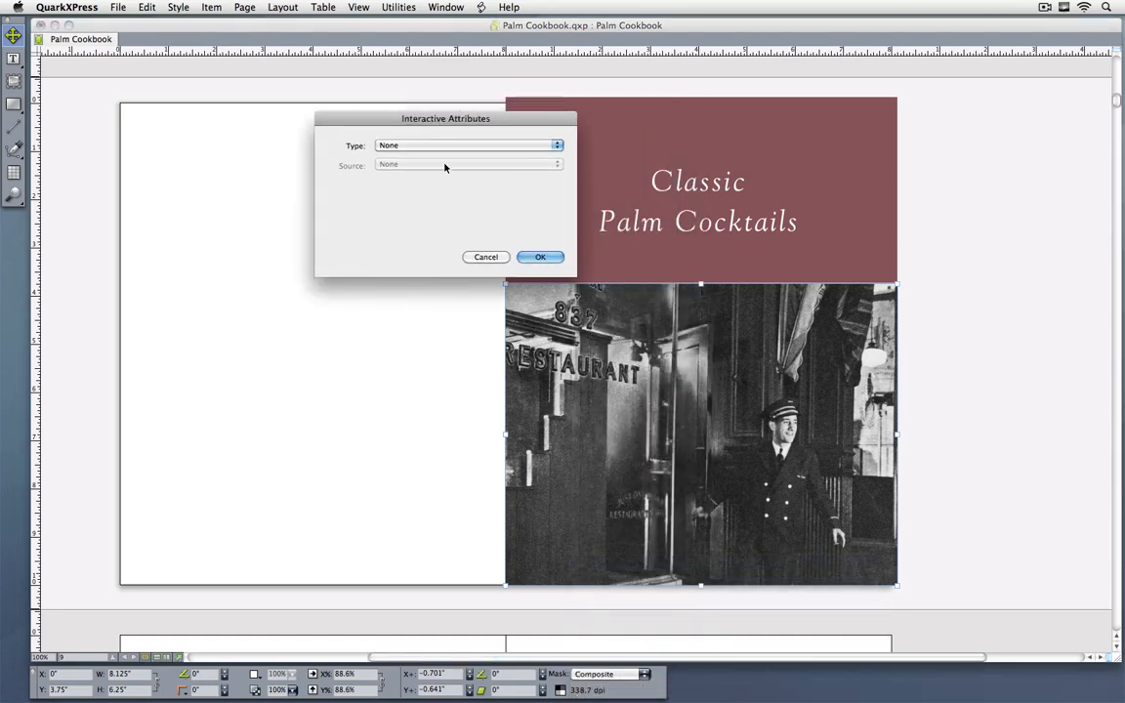
{"action": "left_click", "coordinate": [472, 149]}
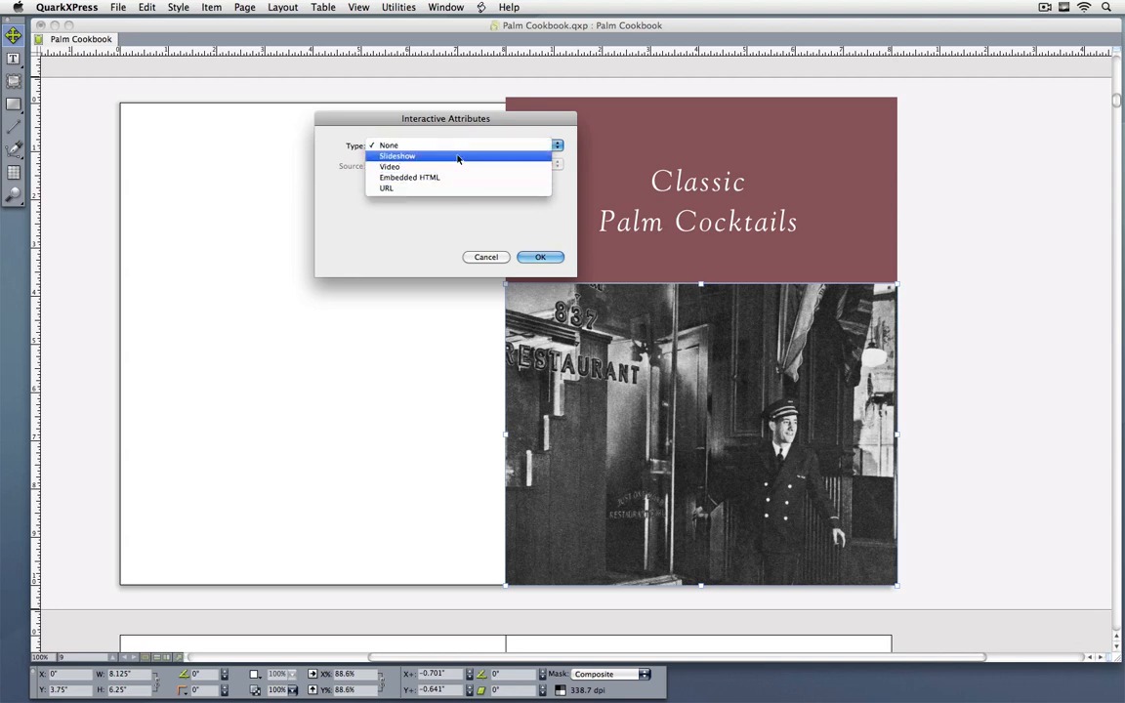
{"action": "left_click", "coordinate": [457, 157]}
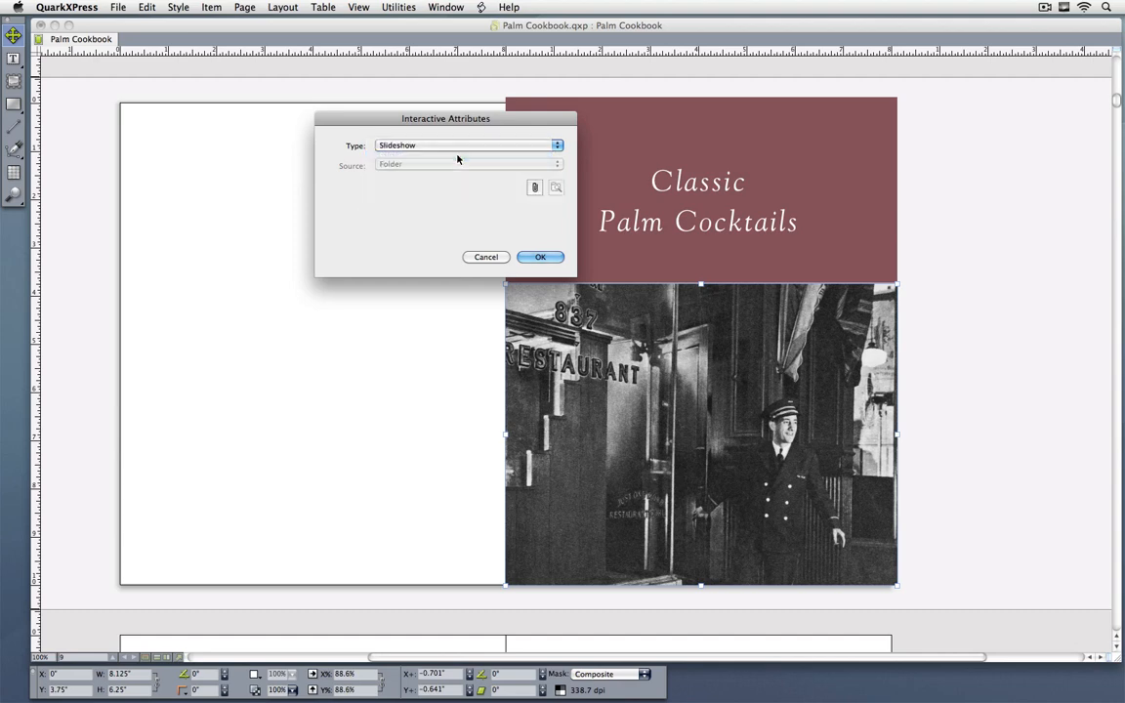
Step: Attach the Slideshow_01 folder from Palm Cookbook's Pictures folder as the slideshow source and apply the interactive attributes
{"action": "left_click", "coordinate": [534, 188]}
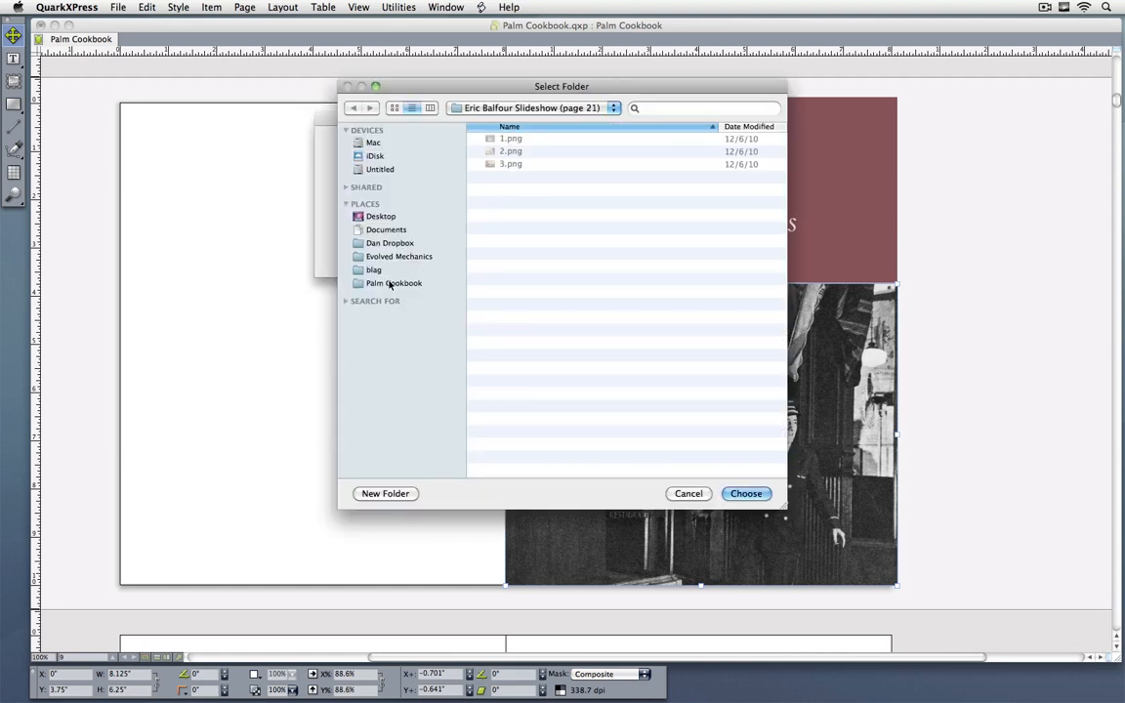
{"action": "left_click", "coordinate": [387, 288]}
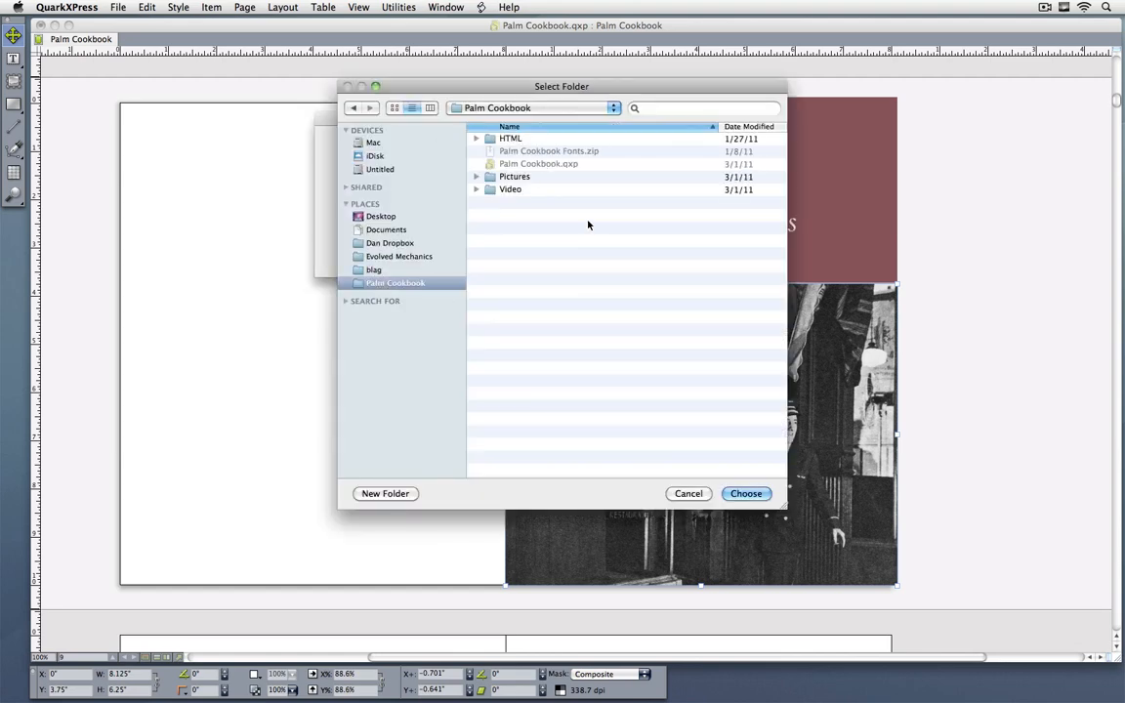
{"action": "double_click", "coordinate": [506, 178]}
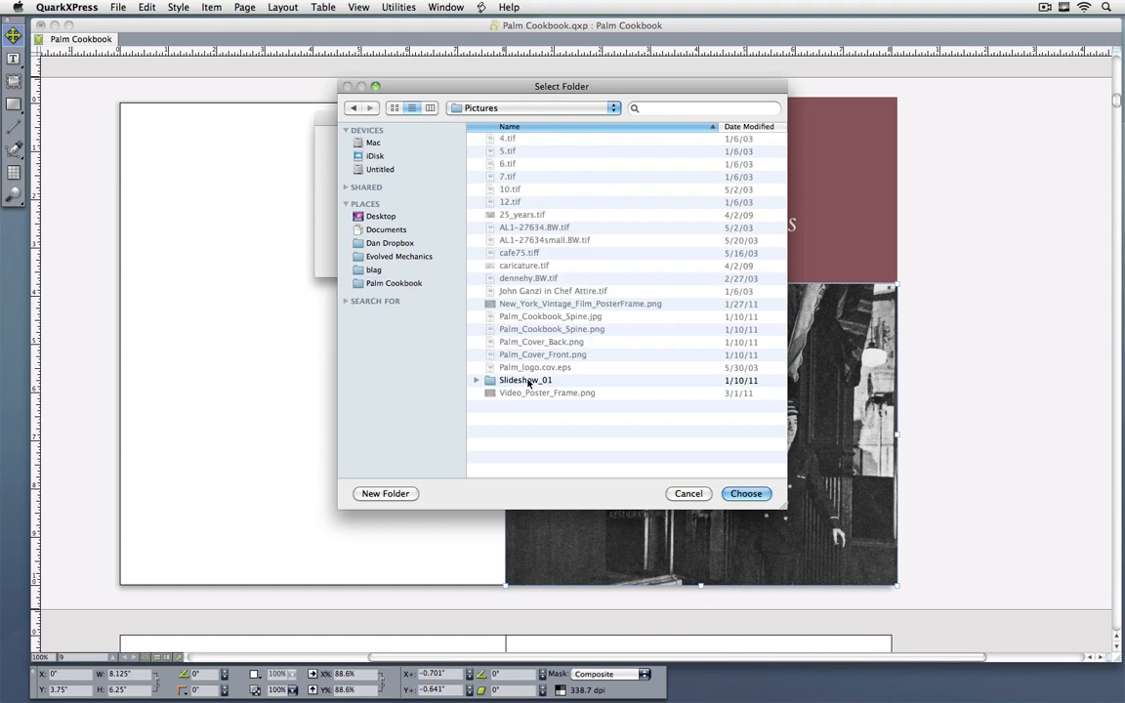
{"action": "double_click", "coordinate": [519, 381]}
{"action": "left_click", "coordinate": [746, 493]}
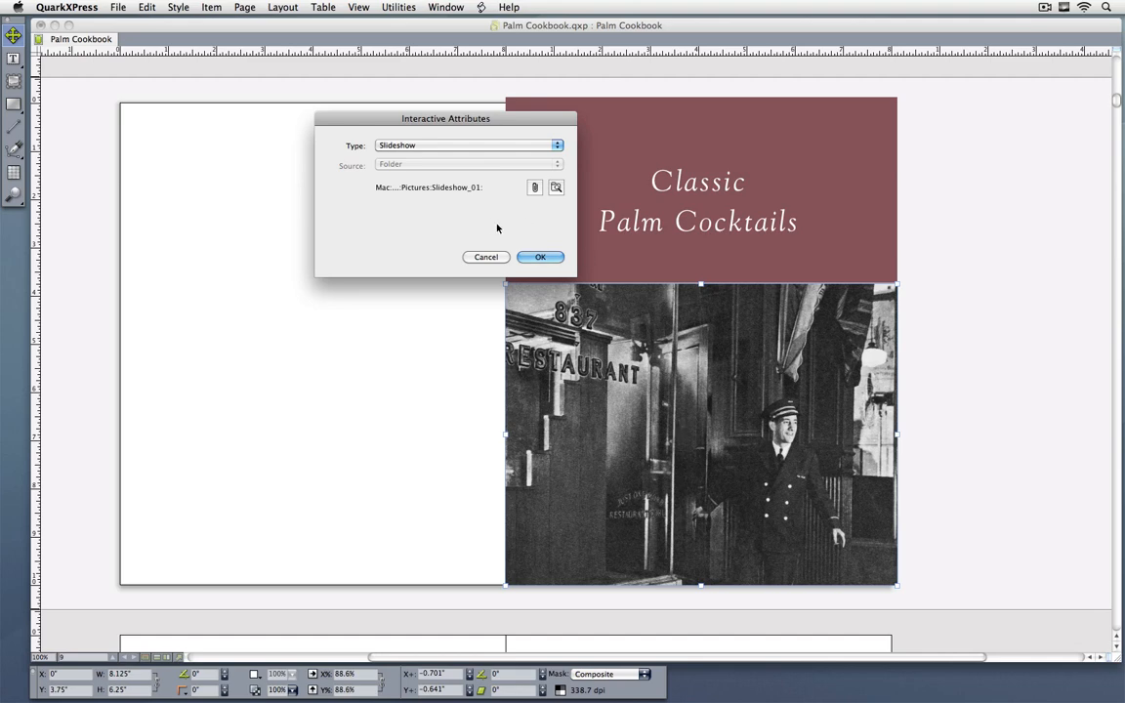
{"action": "left_click", "coordinate": [467, 147]}
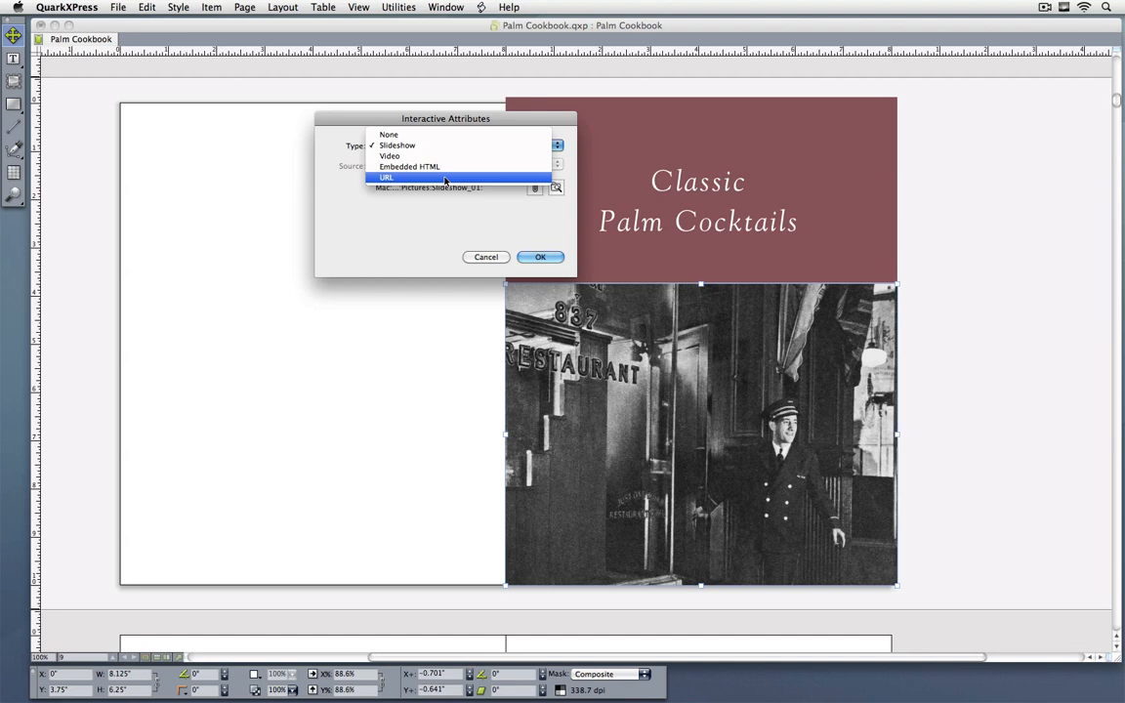
{"action": "left_click", "coordinate": [445, 218]}
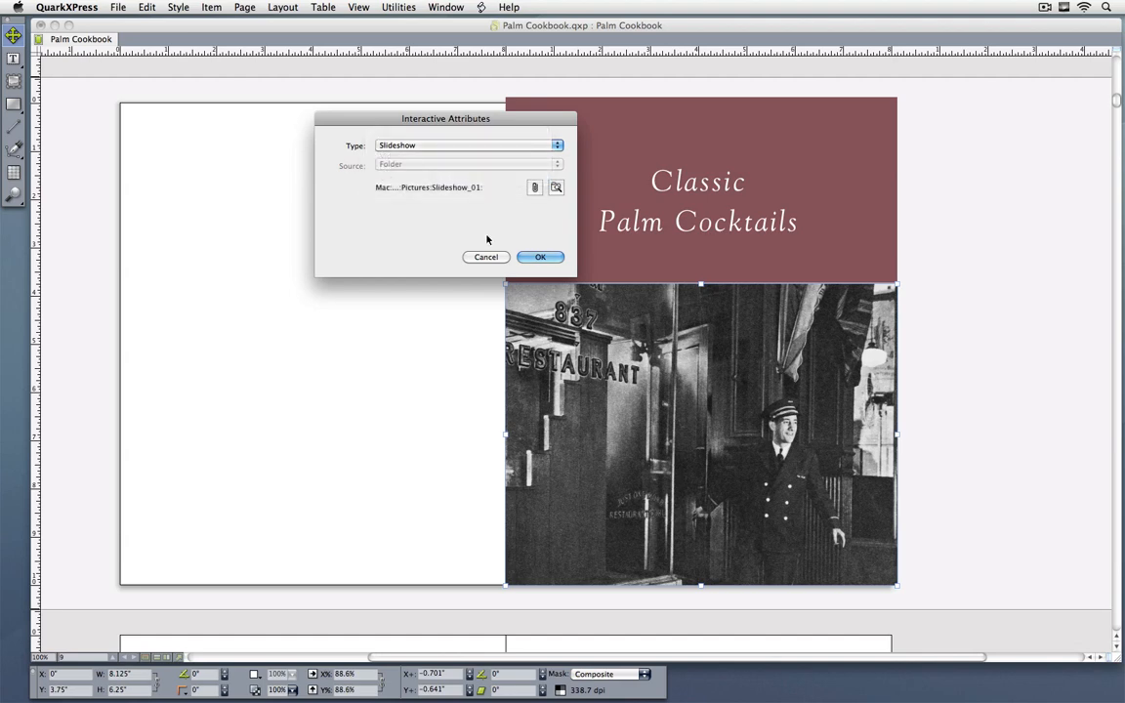
{"action": "left_click", "coordinate": [538, 257]}
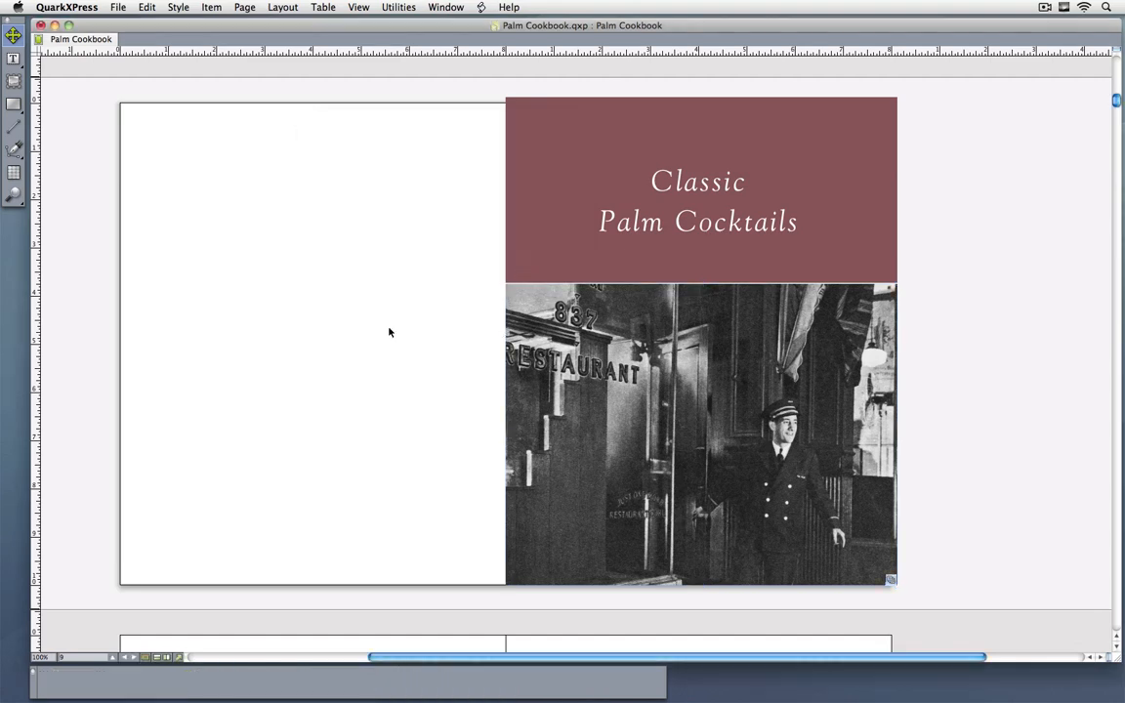
Step: Look through the layout's export formats, including Blio eBook and ePUB, without exporting
{"action": "right_click", "coordinate": [88, 336]}
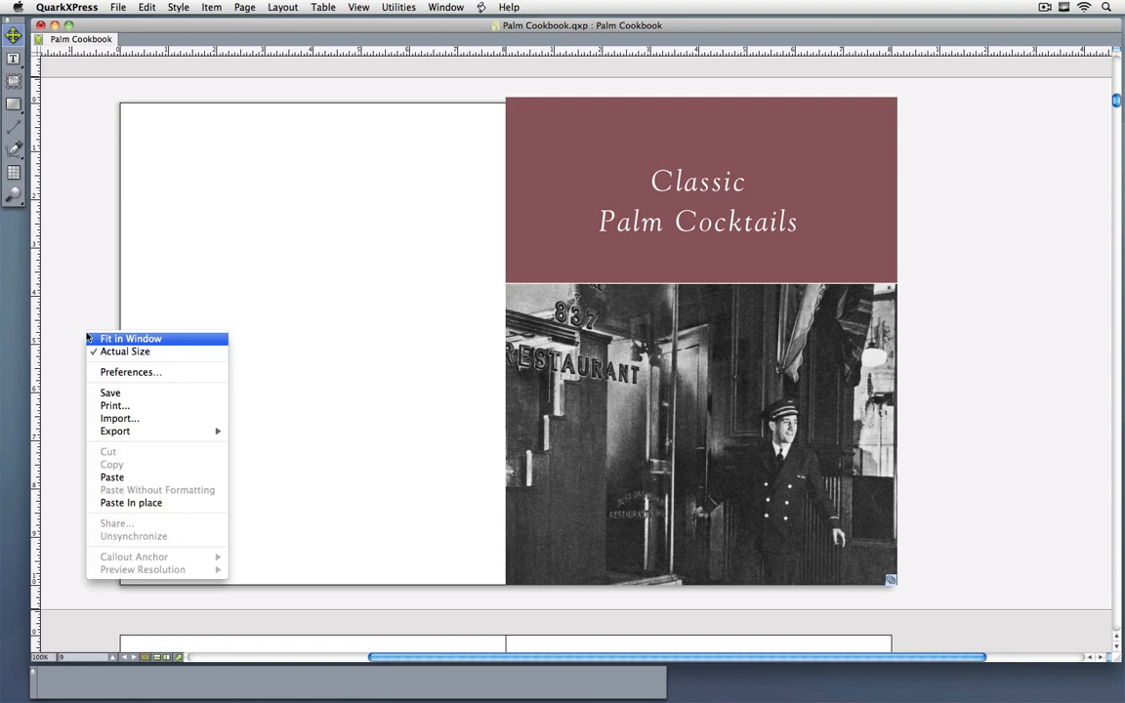
{"action": "mouse_move", "coordinate": [137, 430]}
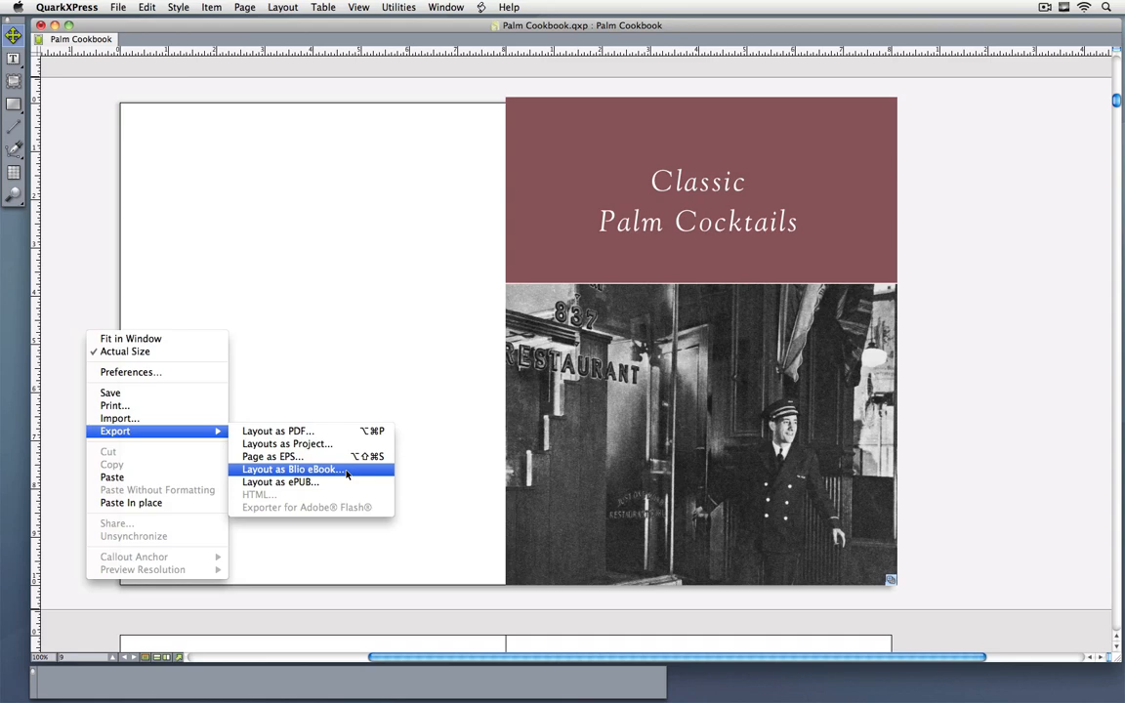
{"action": "left_click", "coordinate": [362, 373]}
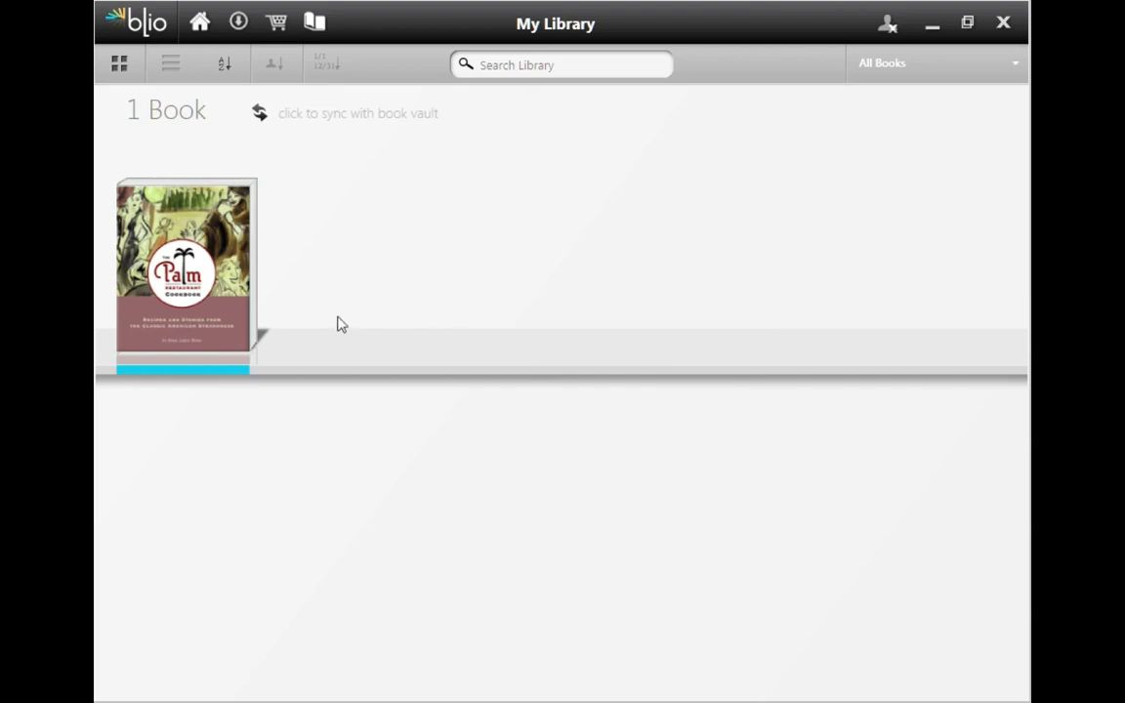
Step: Switch to Blio, open The Palm Restaurant Cookbook from the library and browse its table of contents
{"action": "mouse_move", "coordinate": [211, 301]}
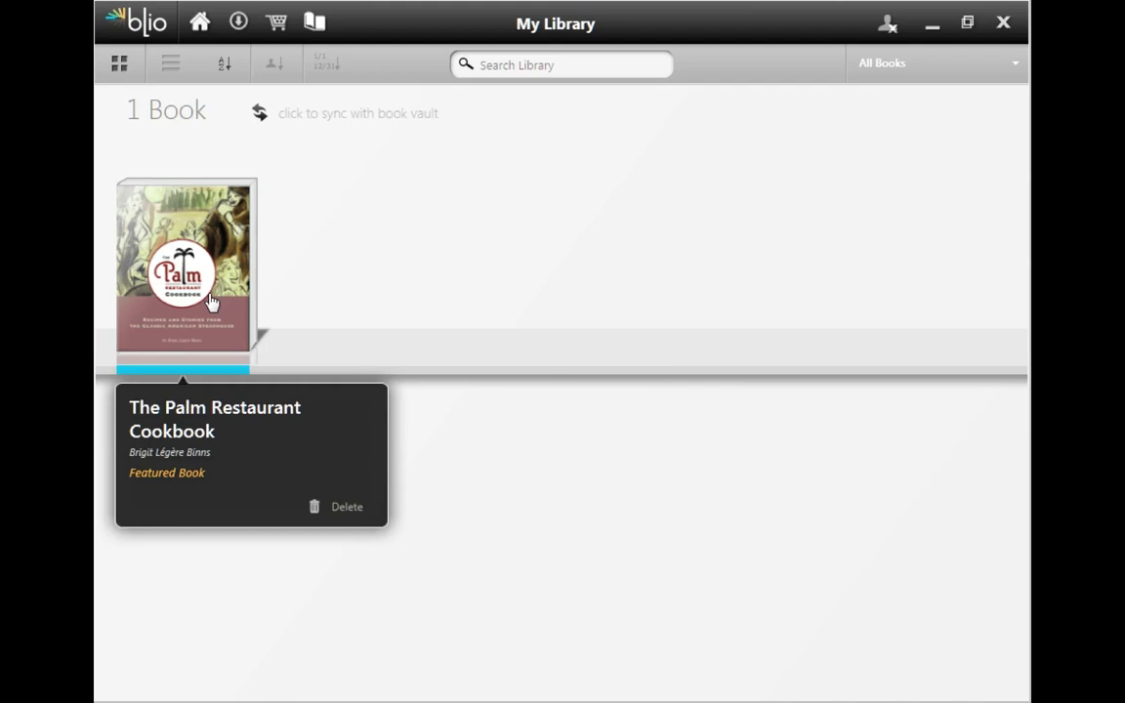
{"action": "double_click", "coordinate": [211, 301]}
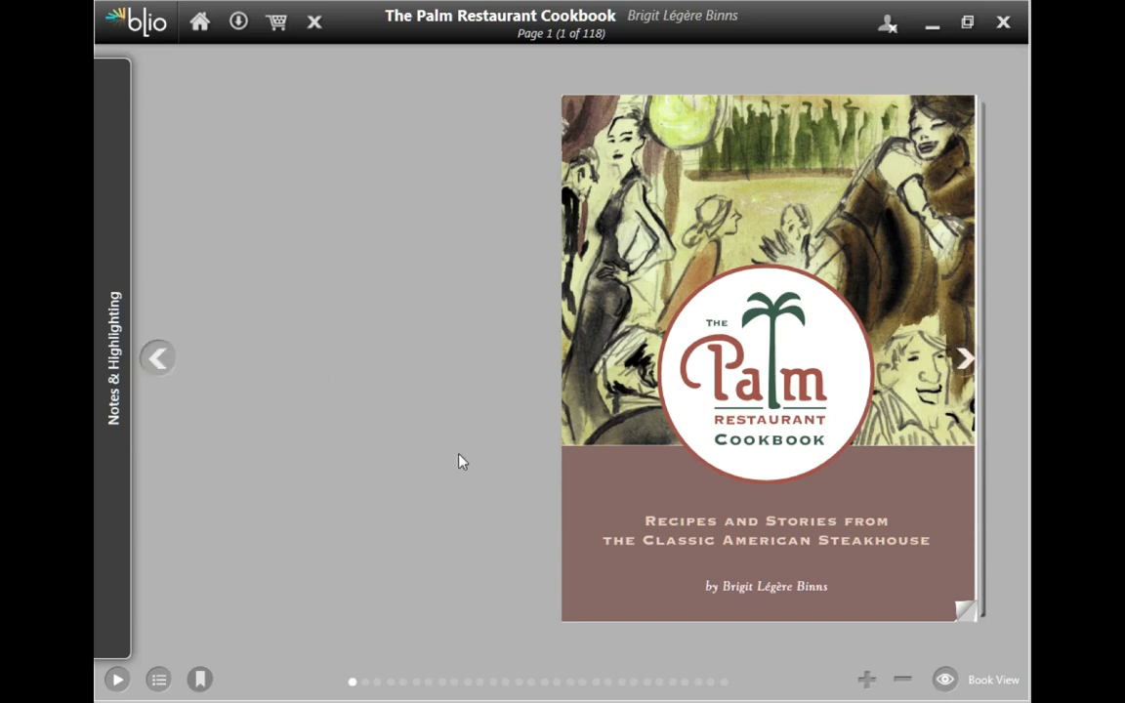
{"action": "left_click", "coordinate": [157, 681]}
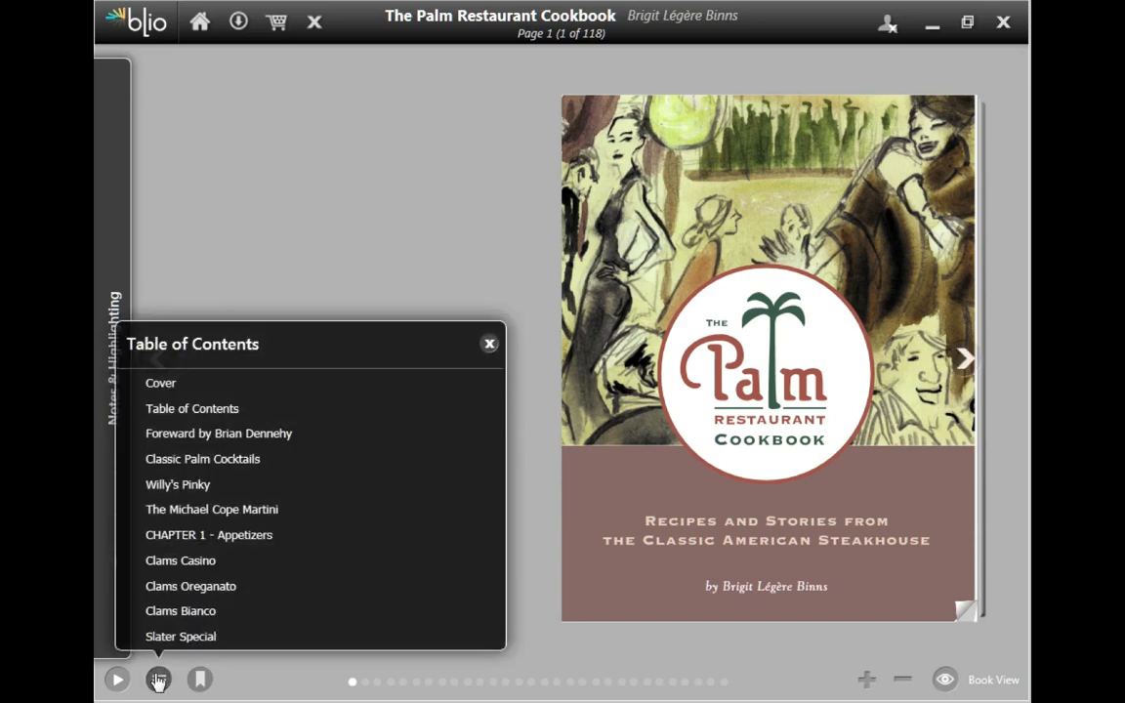
{"action": "scroll", "coordinate": [409, 569], "scroll_direction": "down", "scroll_amount": 3}
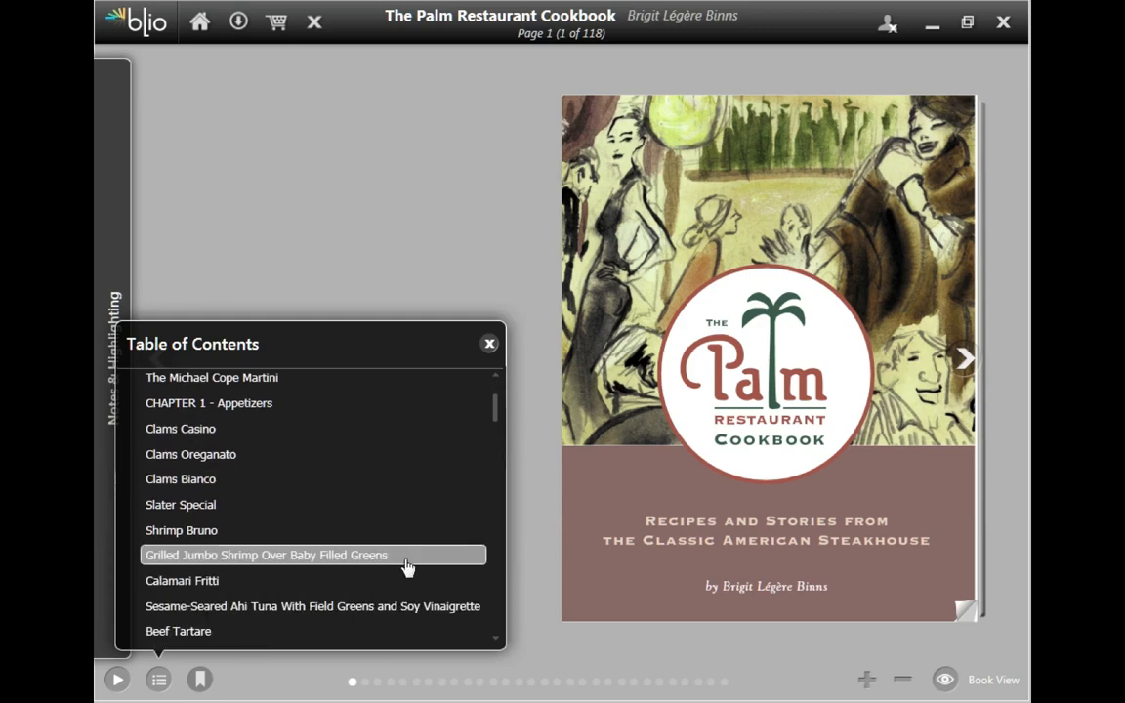
{"action": "scroll", "coordinate": [408, 568], "scroll_direction": "down", "scroll_amount": 2}
{"action": "scroll", "coordinate": [408, 568], "scroll_direction": "up", "scroll_amount": 5}
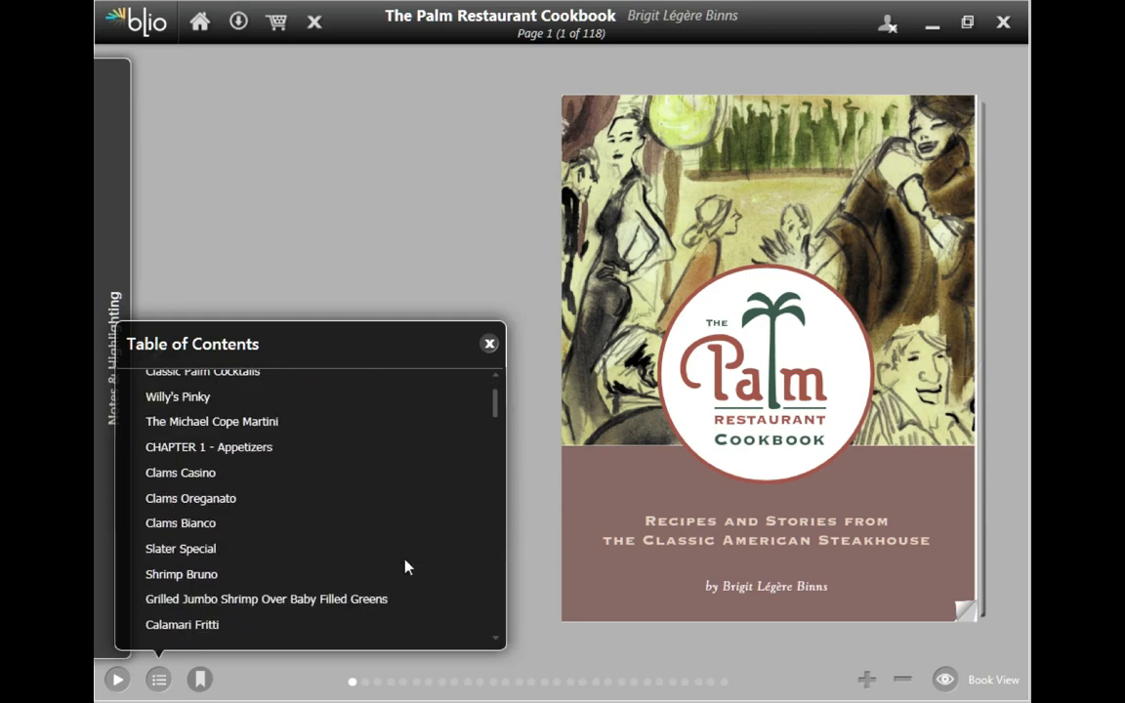
{"action": "left_click", "coordinate": [540, 631]}
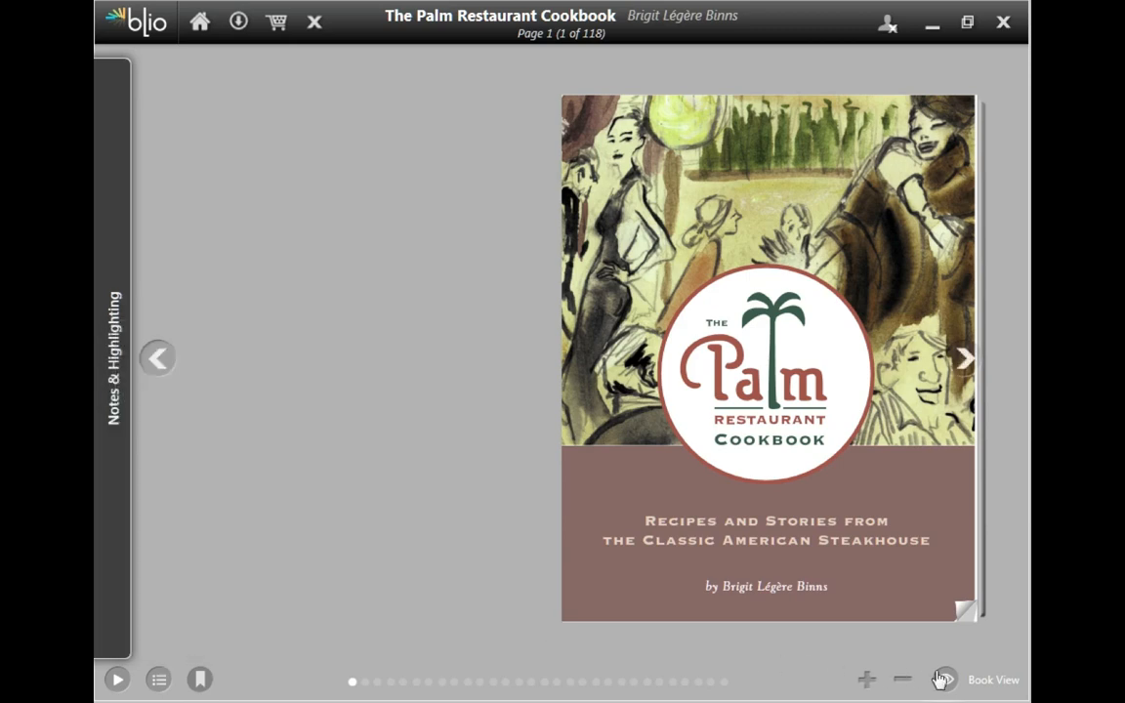
Step: Show the cookbook's pages as thumbnails and open the Classic Palm Cocktails page from them
{"action": "left_click", "coordinate": [945, 680]}
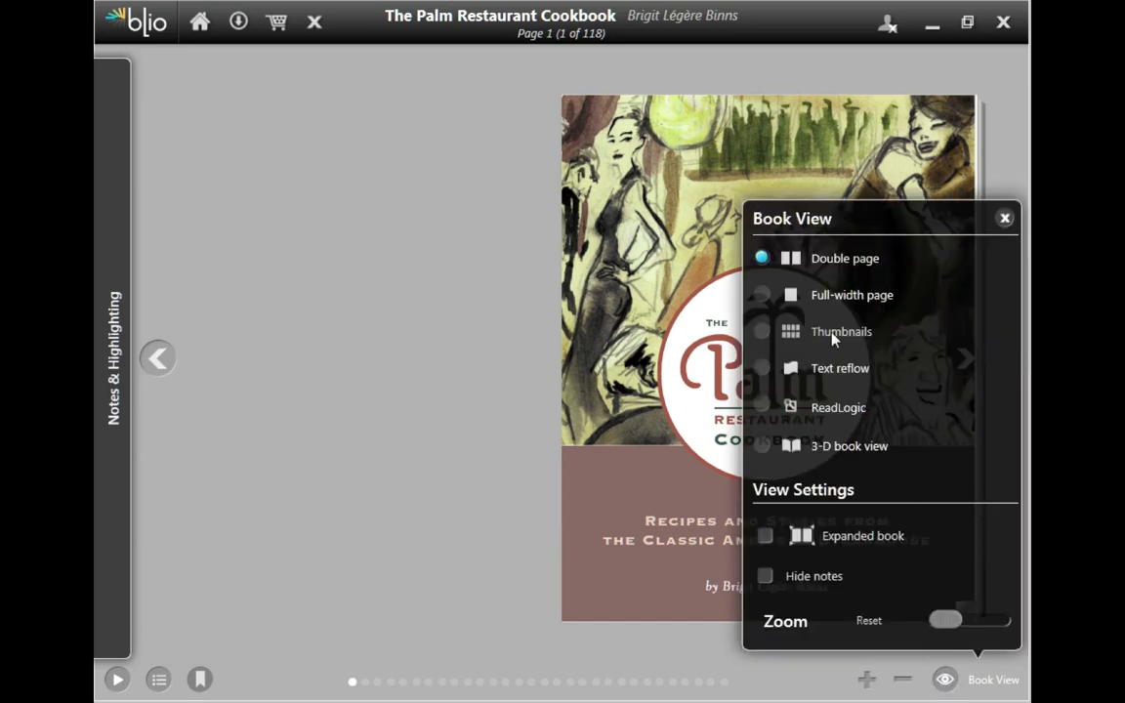
{"action": "left_click", "coordinate": [832, 333]}
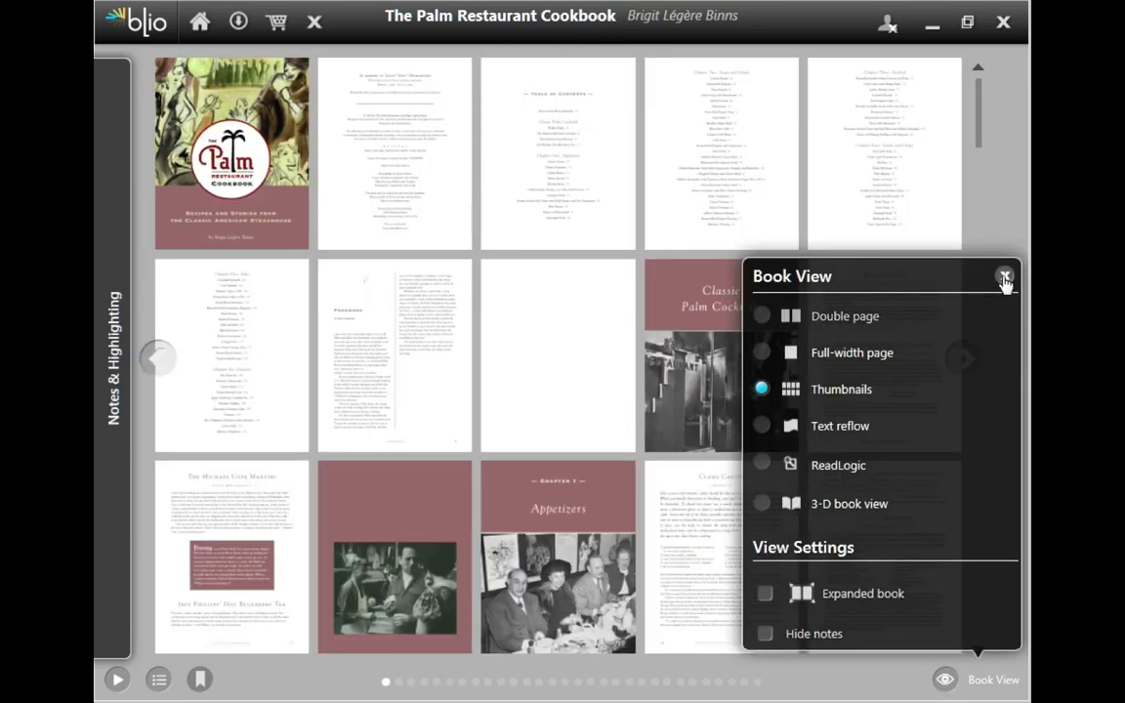
{"action": "left_click", "coordinate": [1003, 277]}
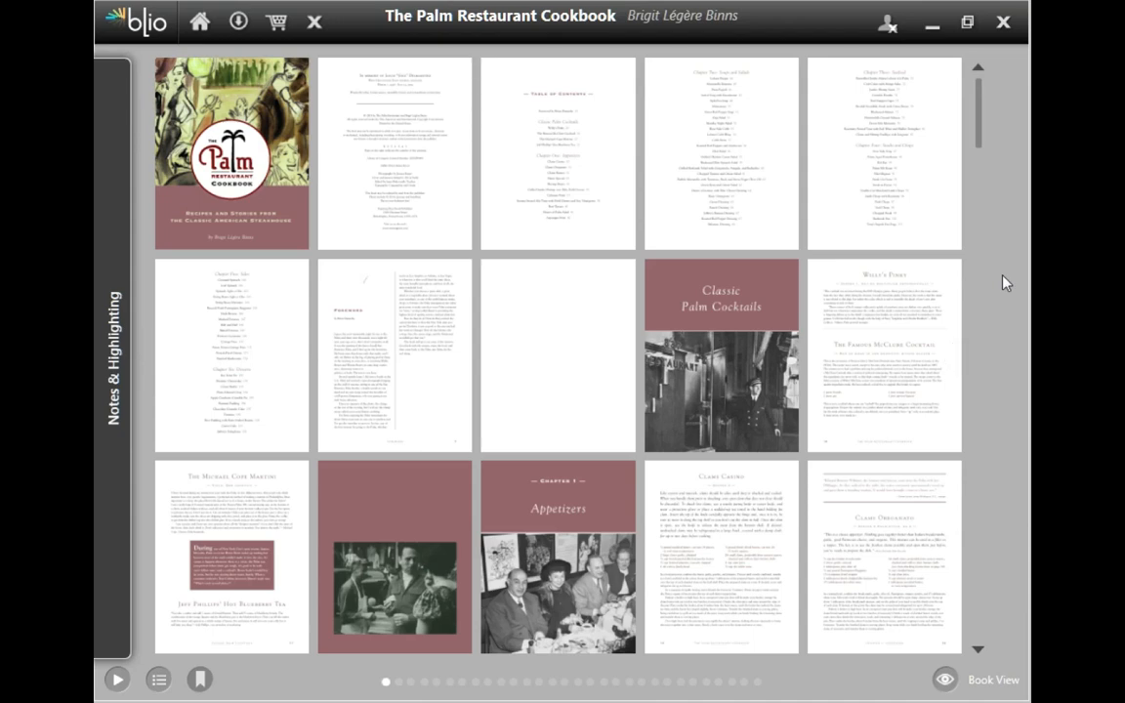
{"action": "left_click", "coordinate": [777, 322]}
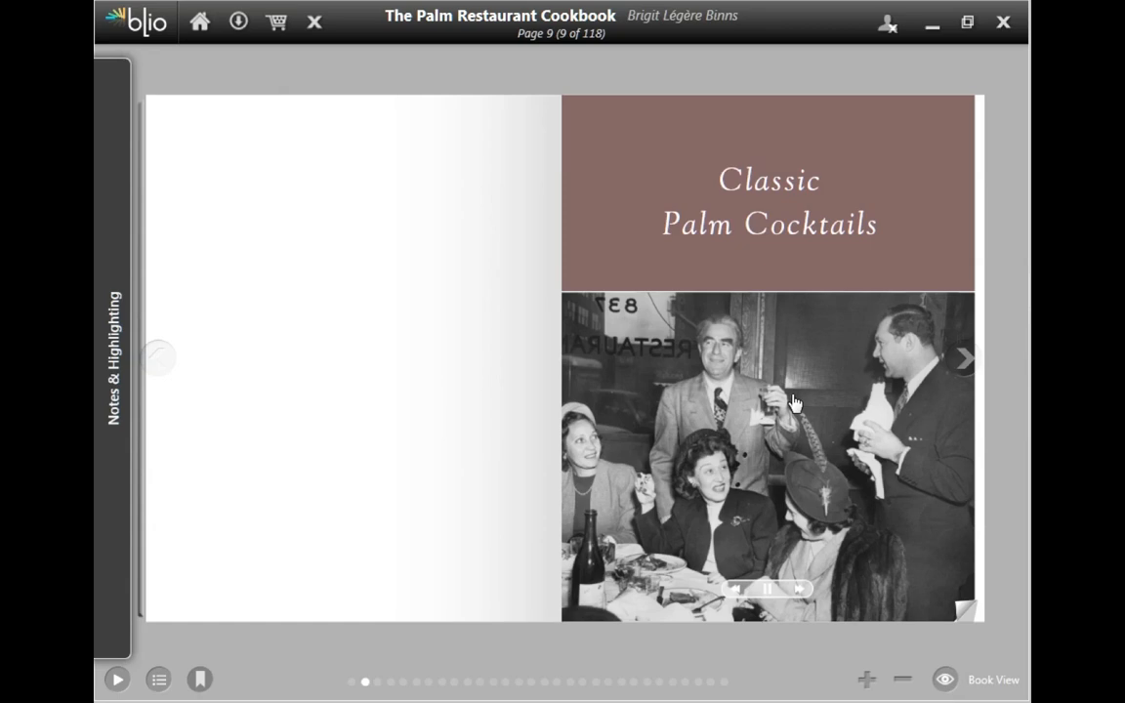
Step: Advance the slideshow on the Classic Palm Cocktails page through its photos
{"action": "left_click", "coordinate": [799, 590]}
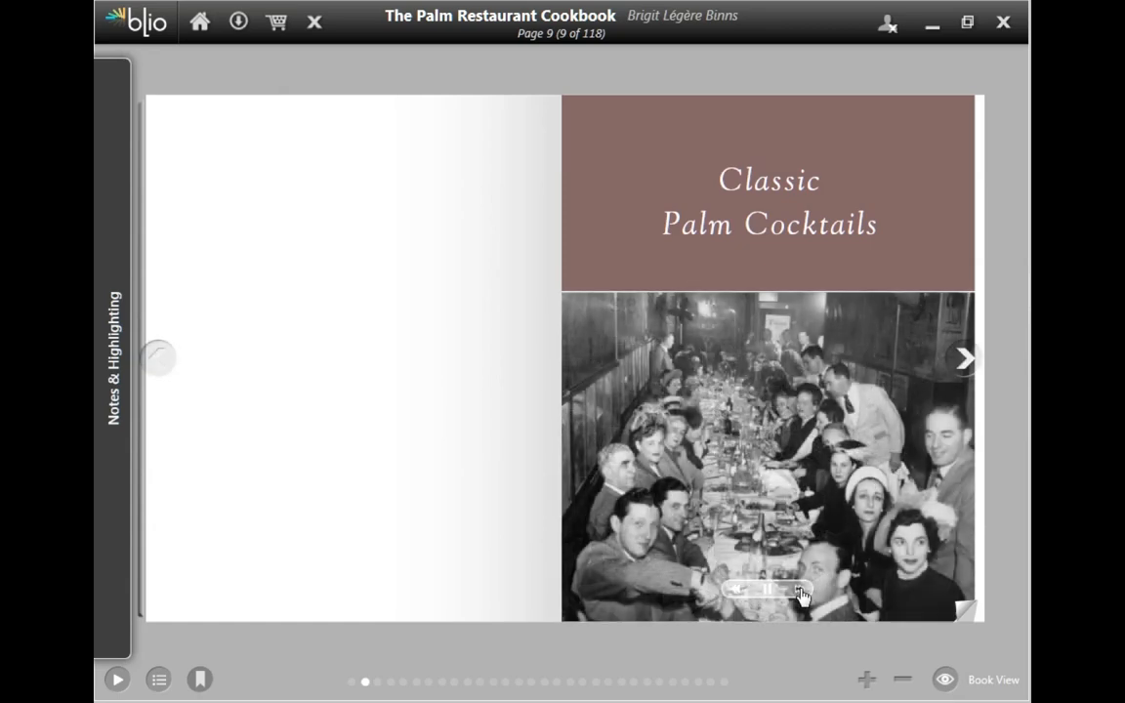
{"action": "left_click", "coordinate": [803, 593]}
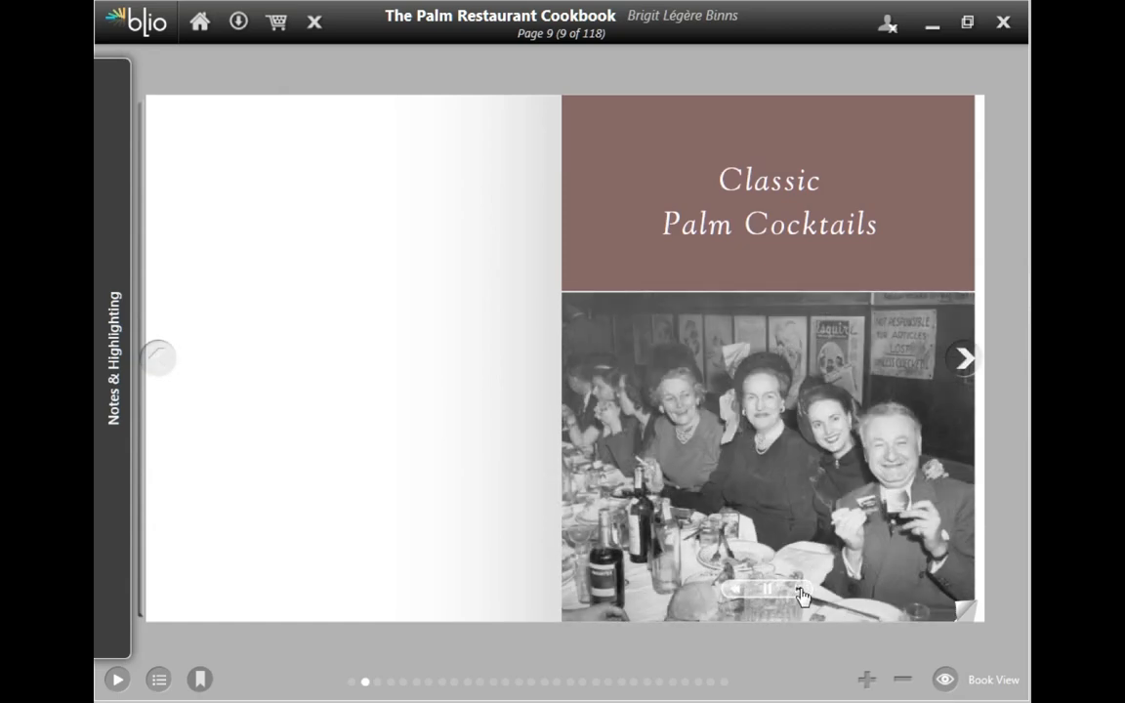
{"action": "left_click", "coordinate": [803, 594]}
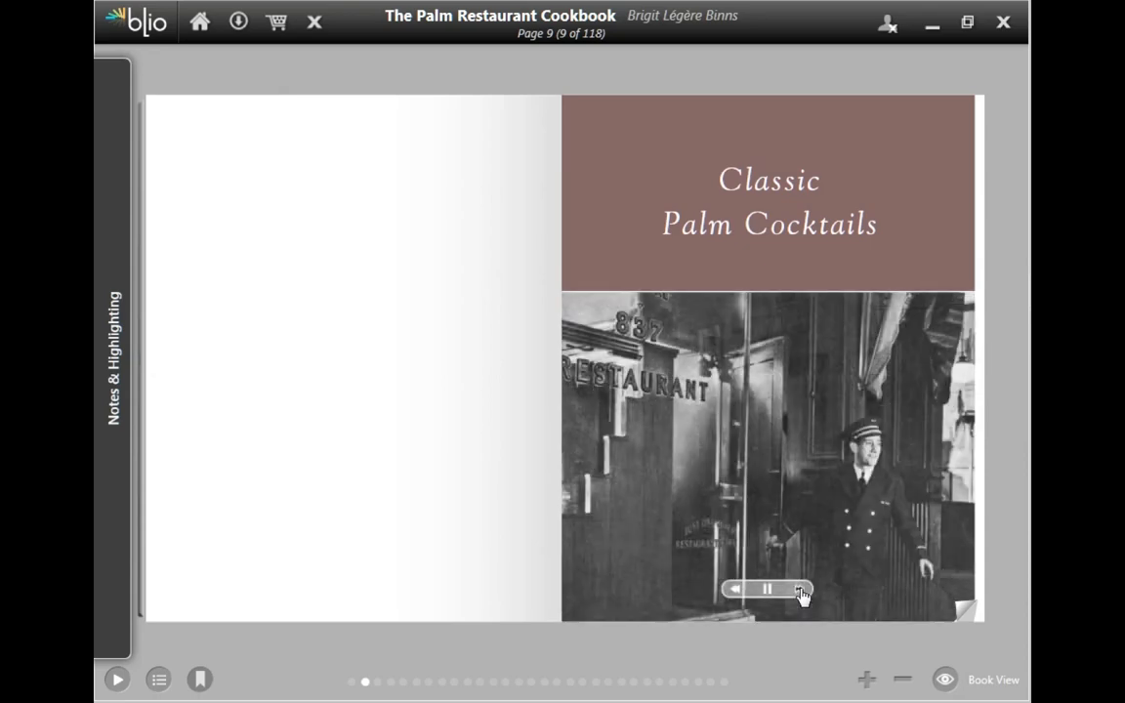
Step: Turn ahead to the Chapter 1 Appetizers spread and play the video embedded opposite the chapter title
{"action": "left_click", "coordinate": [961, 361]}
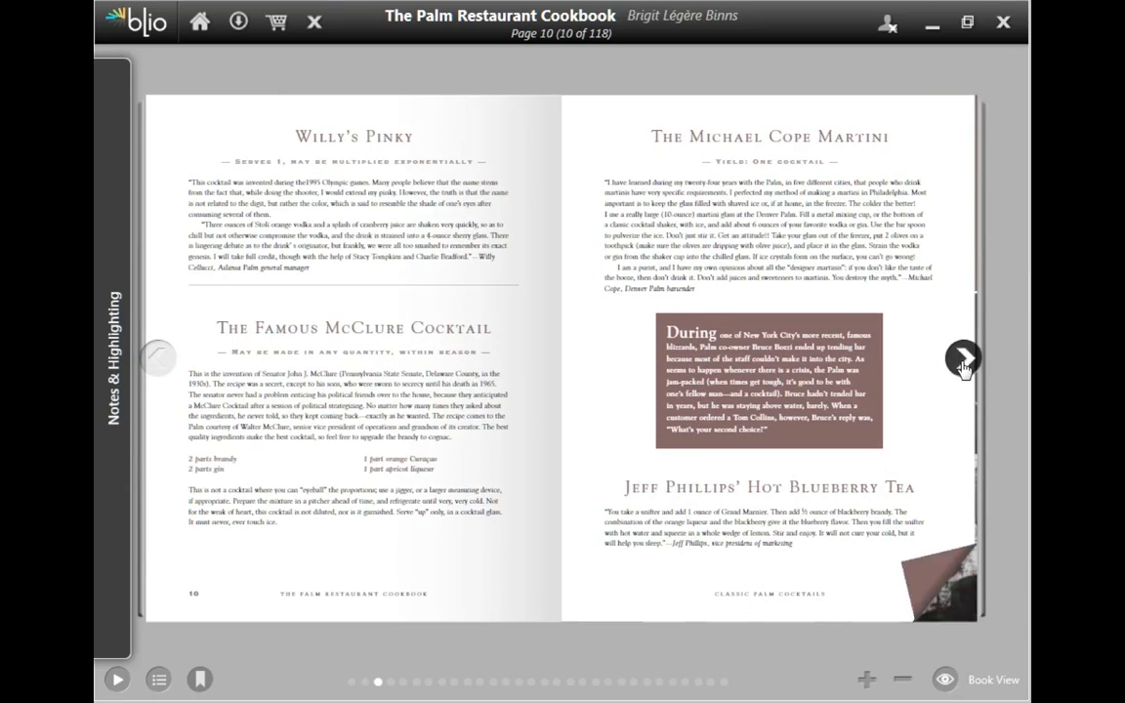
{"action": "left_click", "coordinate": [961, 361]}
{"action": "left_click", "coordinate": [964, 368]}
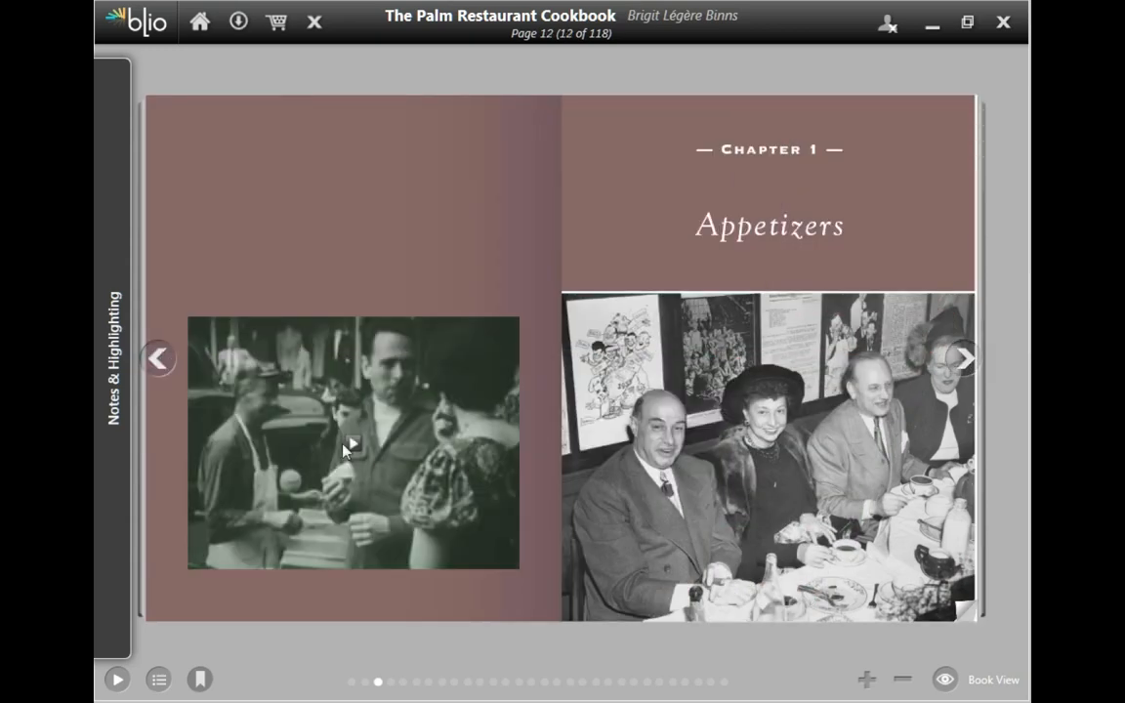
{"action": "left_click", "coordinate": [350, 447]}
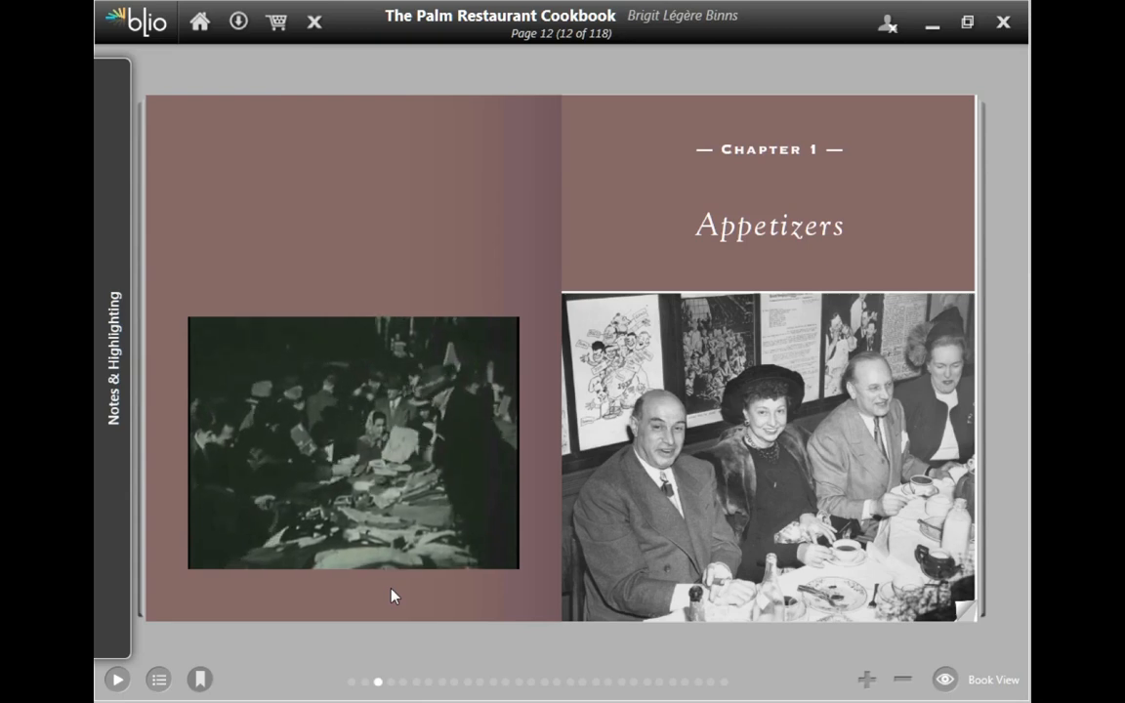
{"action": "mouse_move", "coordinate": [343, 564]}
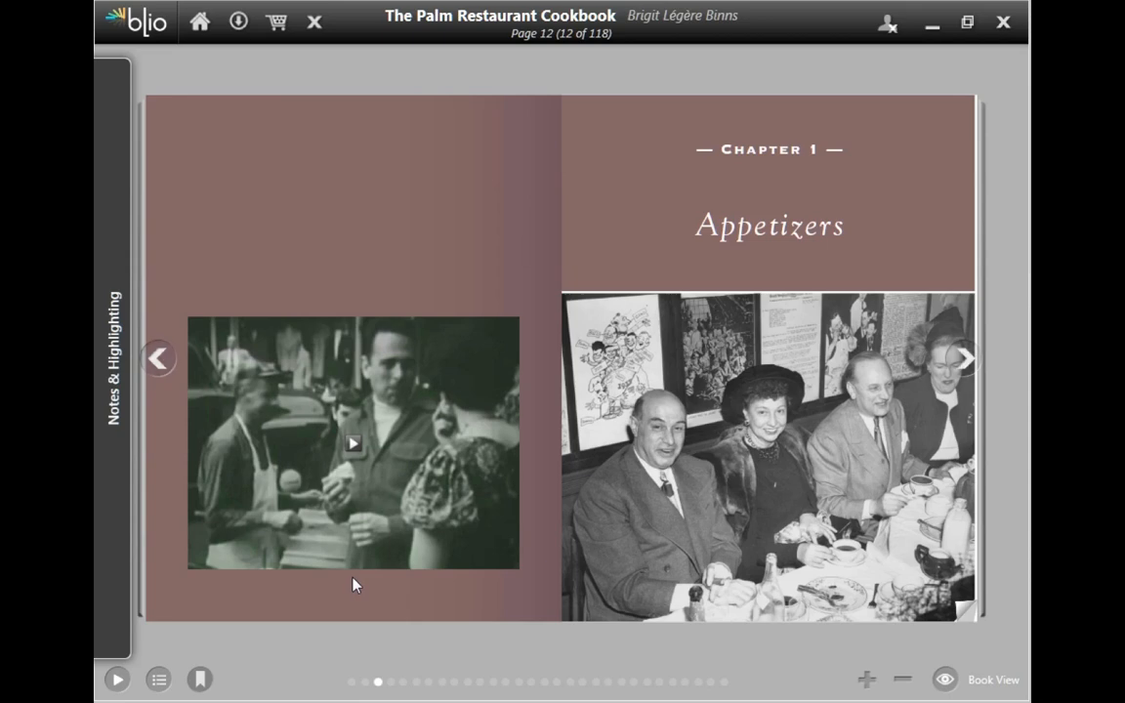
Step: Page on through the clam recipes, jump to the end of the cookbook and turn back from its last page
{"action": "left_click", "coordinate": [957, 361]}
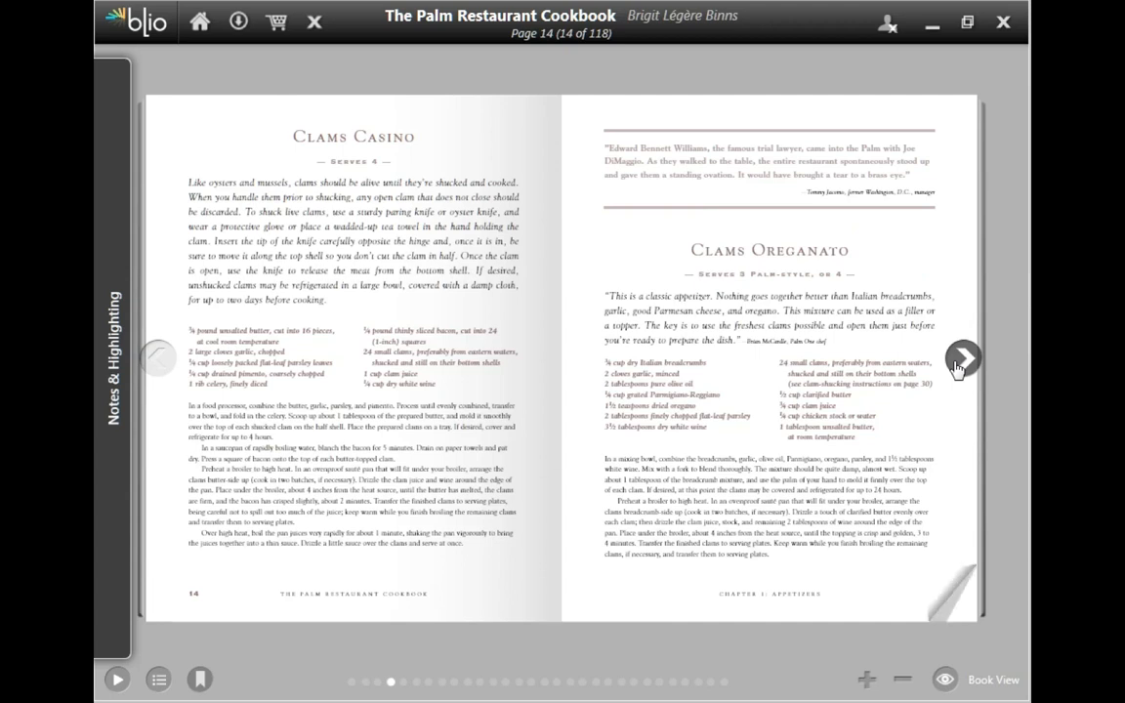
{"action": "left_click", "coordinate": [957, 363]}
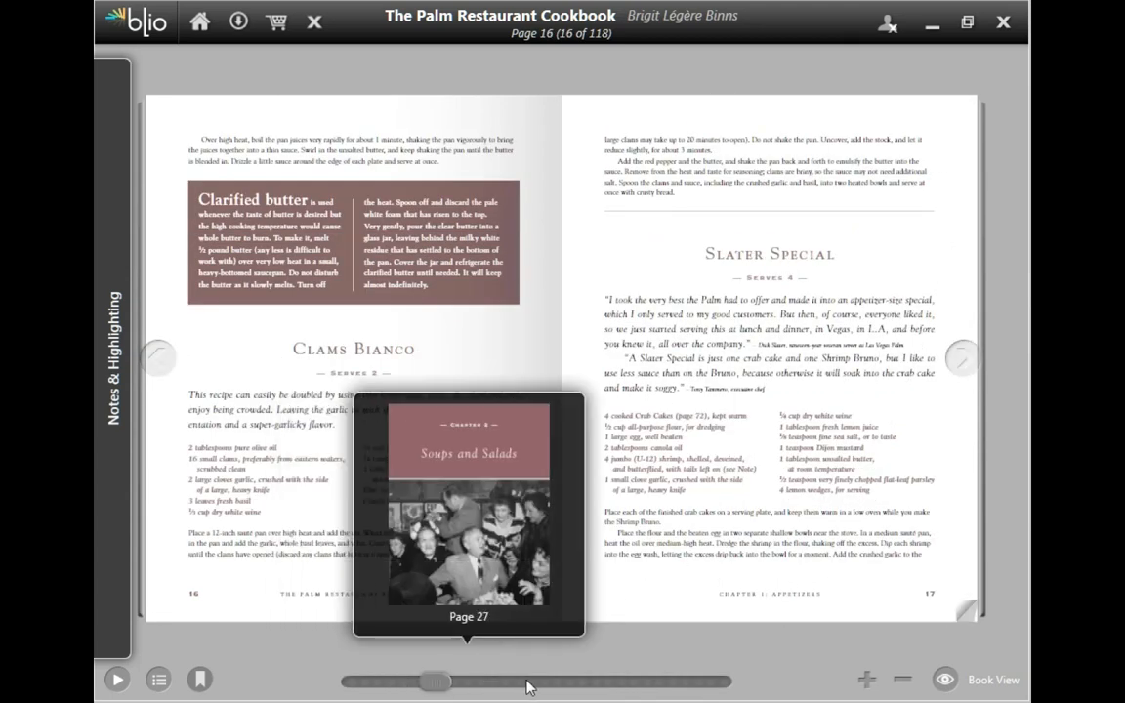
{"action": "left_click_drag", "start_coordinate": [525, 687], "coordinate": [728, 683]}
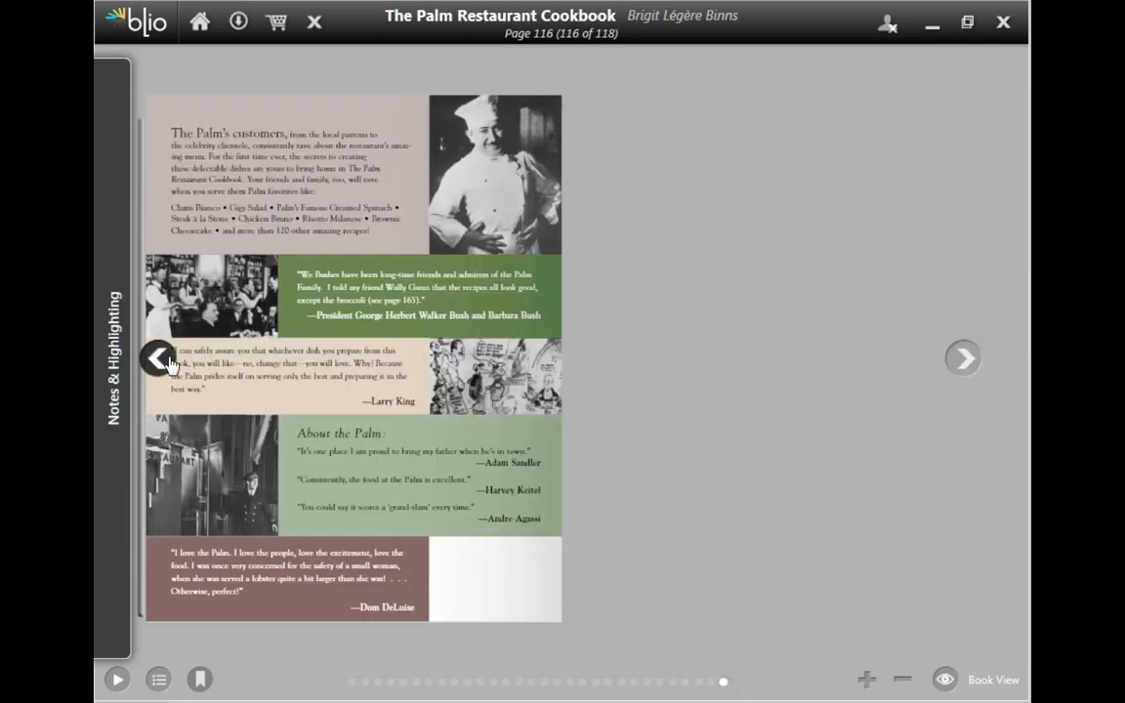
{"action": "left_click", "coordinate": [160, 360]}
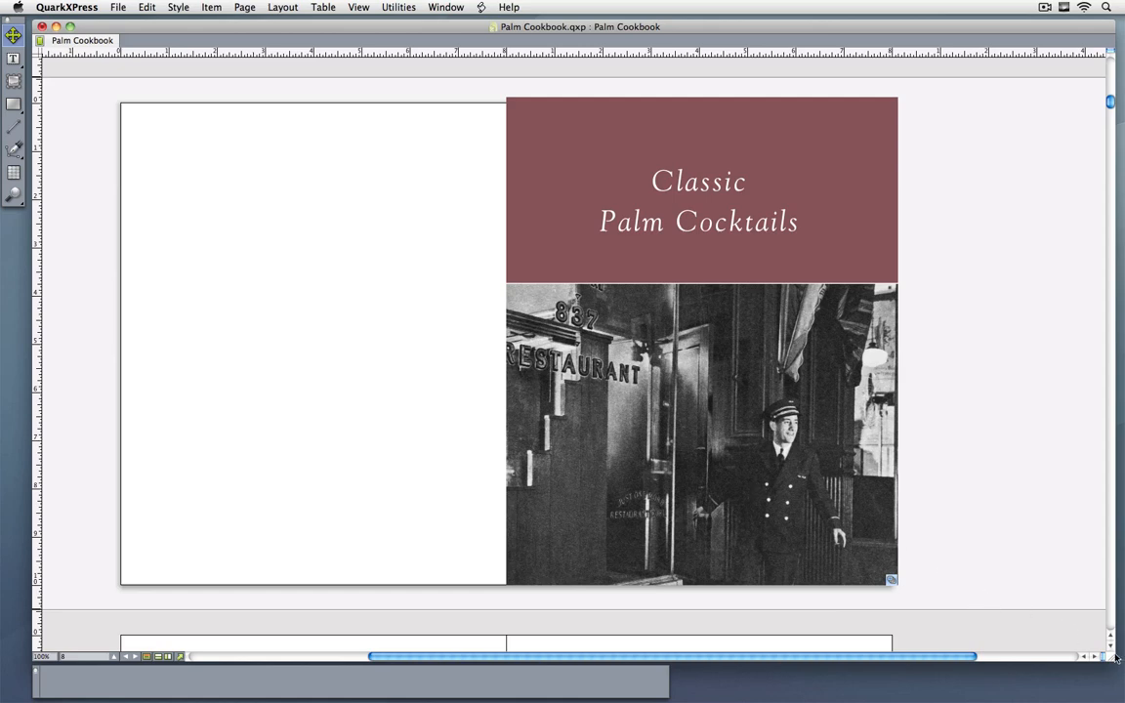
Step: Switch to QuarkXPress, show the Palm Cookbook layout as thumbnails in a narrowed window, and place its Reflow View beside it
{"action": "left_click_drag", "start_coordinate": [1115, 658], "coordinate": [389, 652]}
{"action": "key", "text": "shift+F6"}
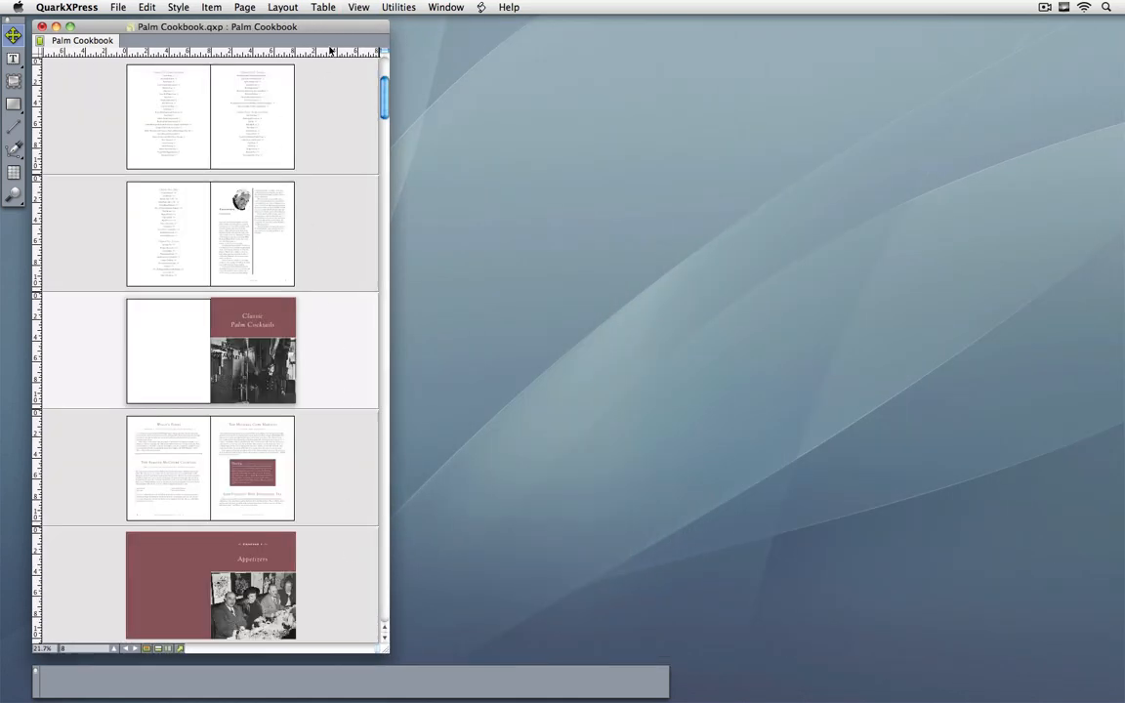
{"action": "left_click", "coordinate": [358, 7]}
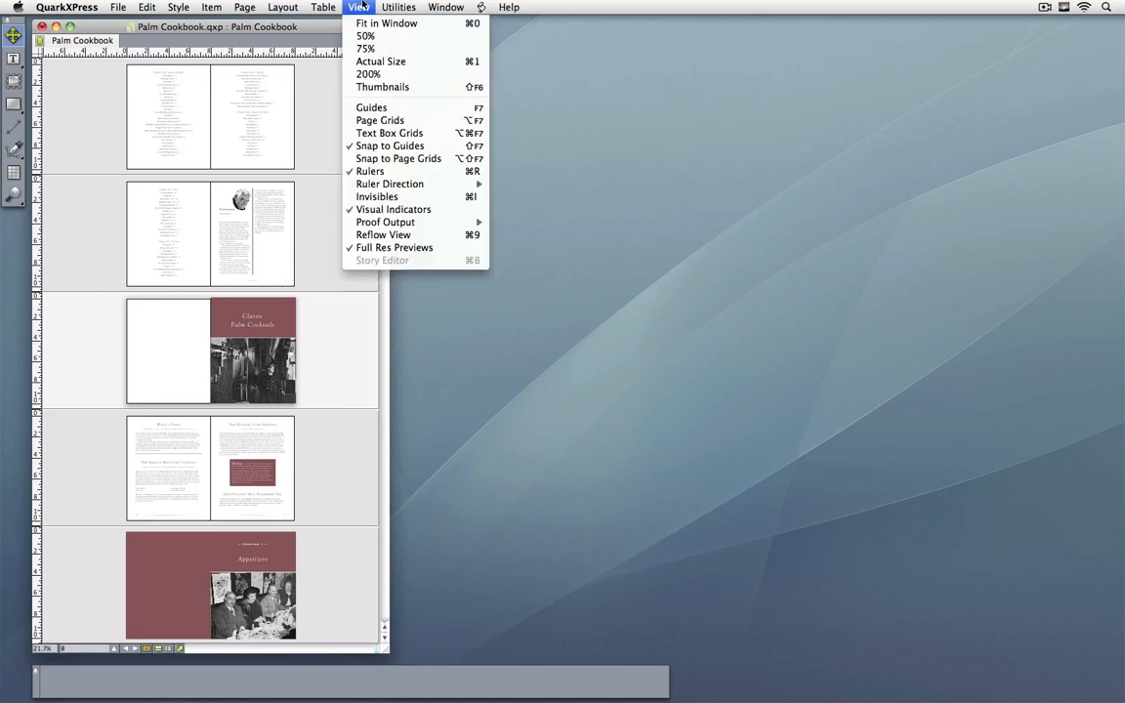
{"action": "left_click", "coordinate": [426, 239]}
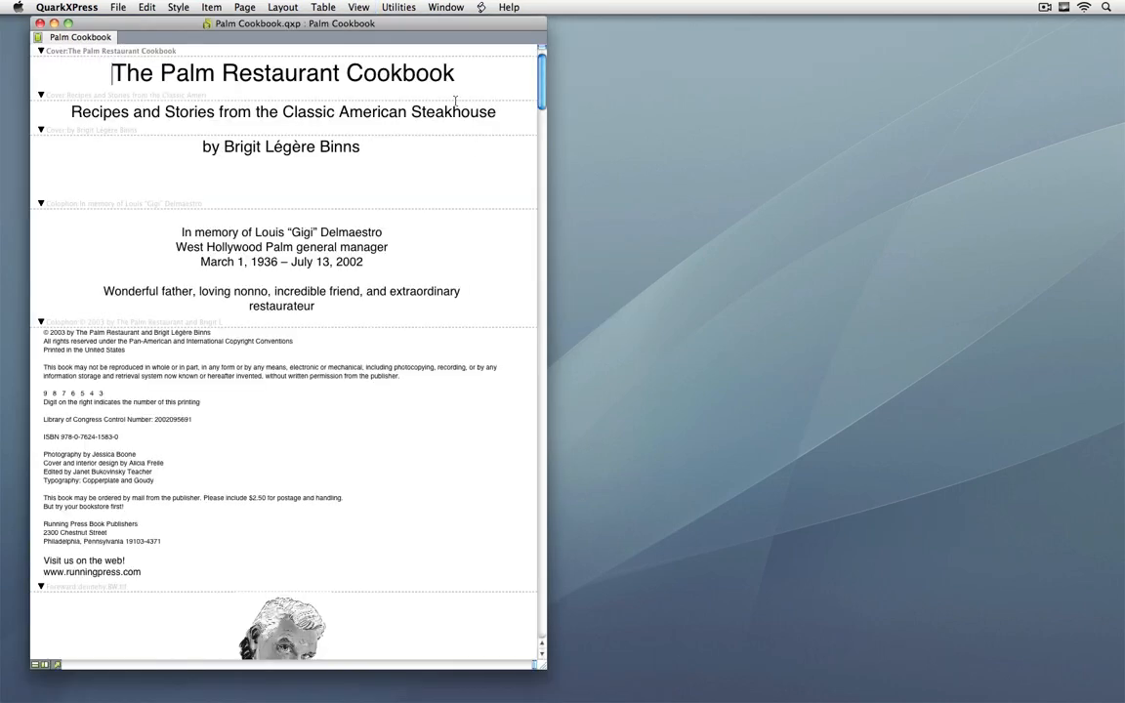
{"action": "left_click_drag", "start_coordinate": [393, 21], "coordinate": [762, 13]}
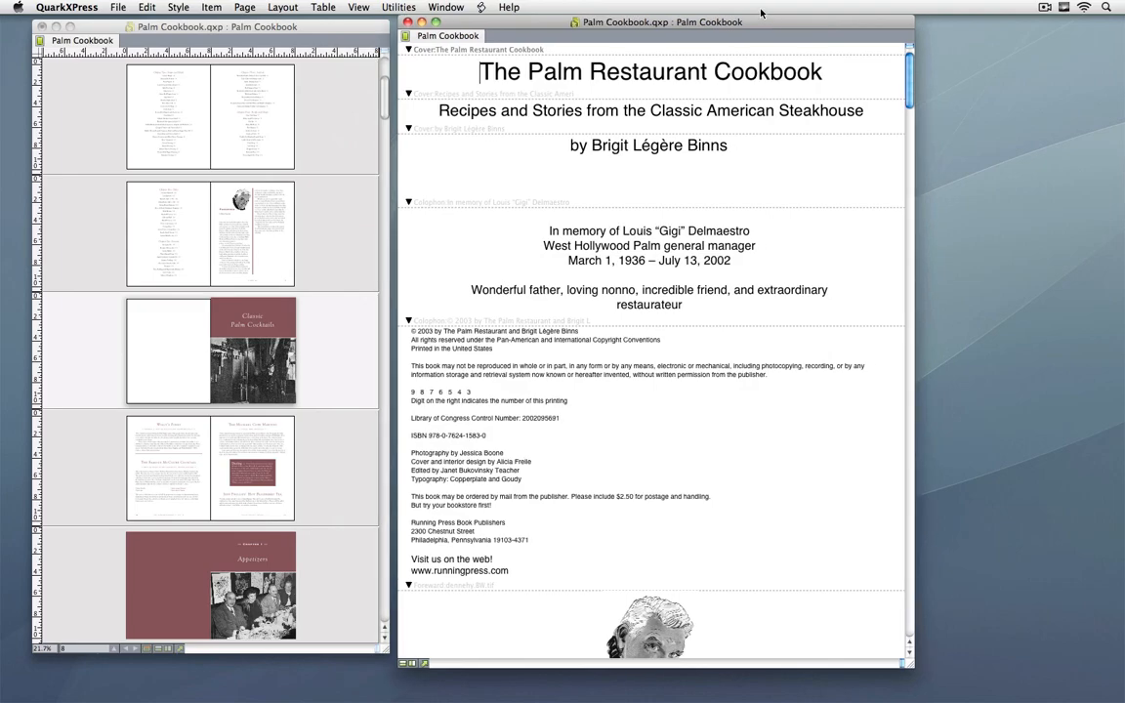
Step: Bring the Clams Oreganato recipe into the Reflow View, narrow that window, and display an enlarged Reflow Tagging palette beside it
{"action": "left_click_drag", "start_coordinate": [915, 80], "coordinate": [913, 295]}
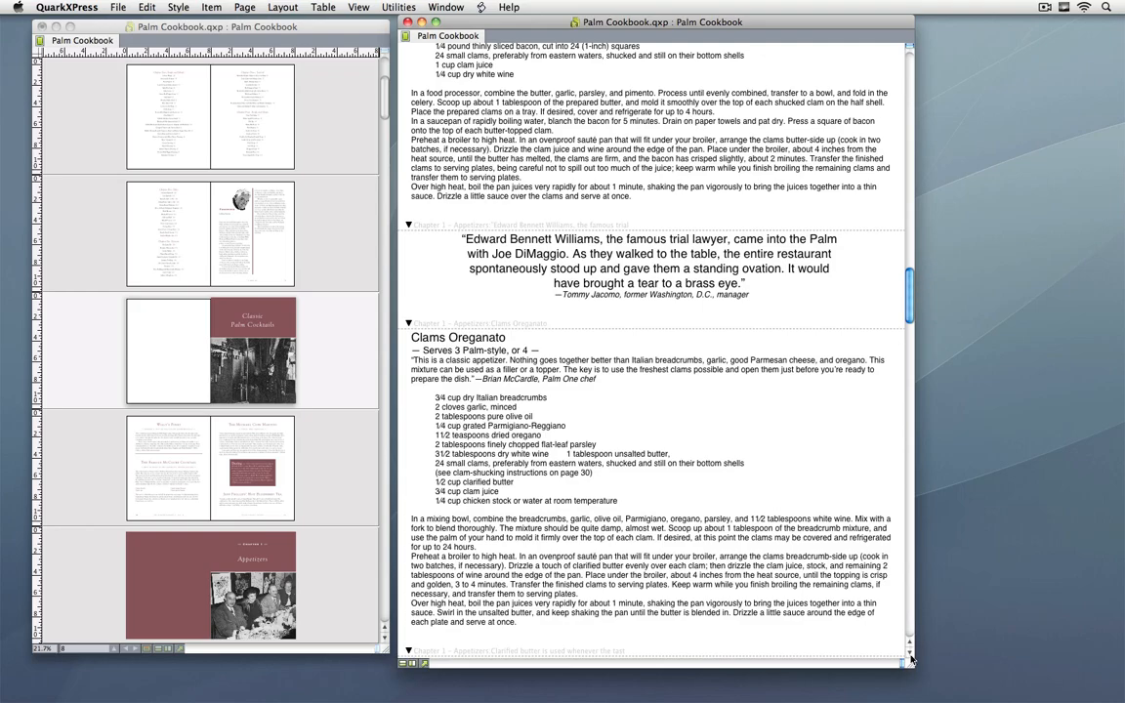
{"action": "left_click_drag", "start_coordinate": [910, 664], "coordinate": [854, 652]}
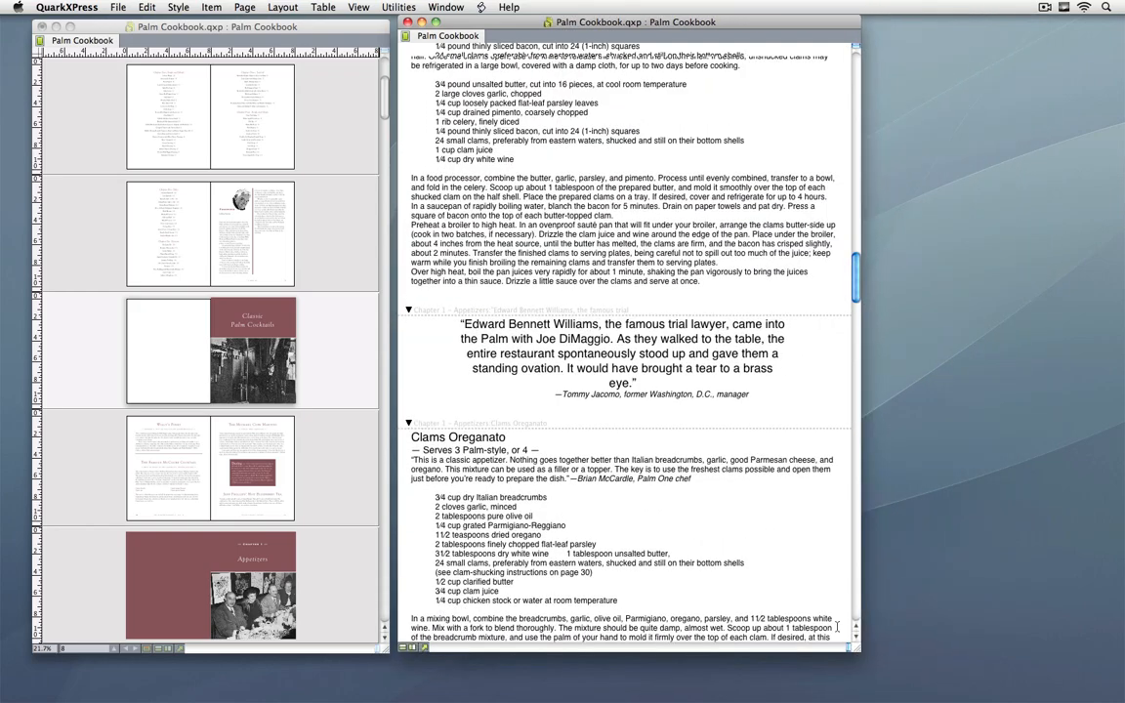
{"action": "left_click", "coordinate": [445, 7]}
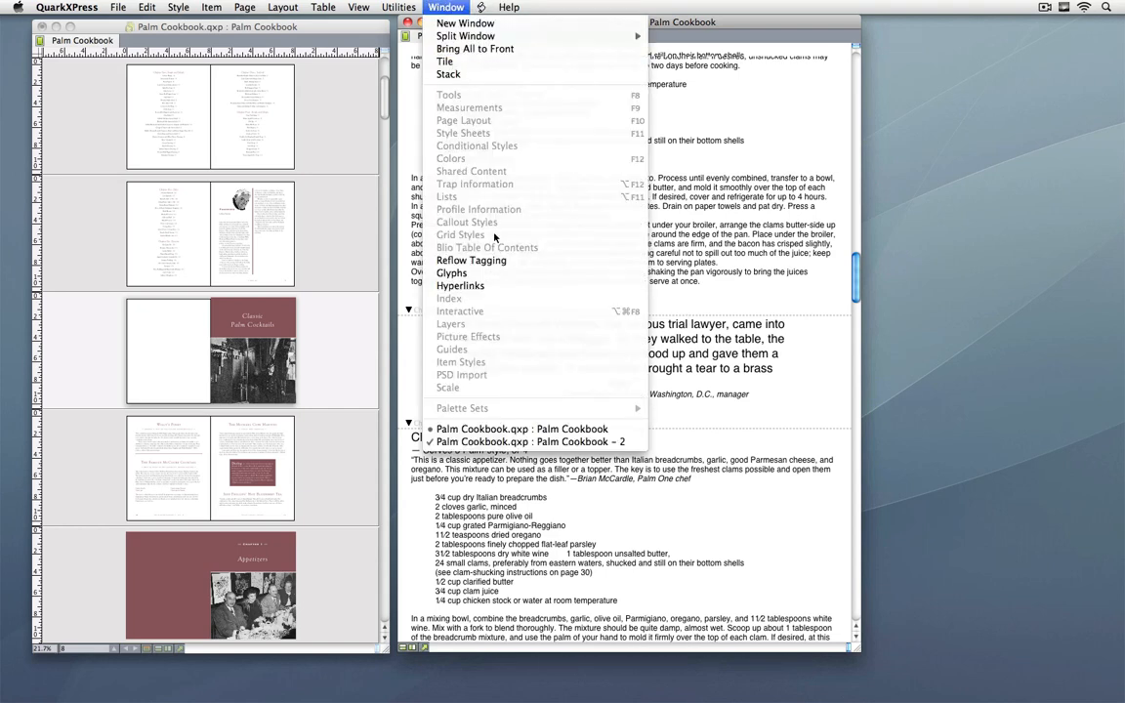
{"action": "left_click", "coordinate": [497, 262]}
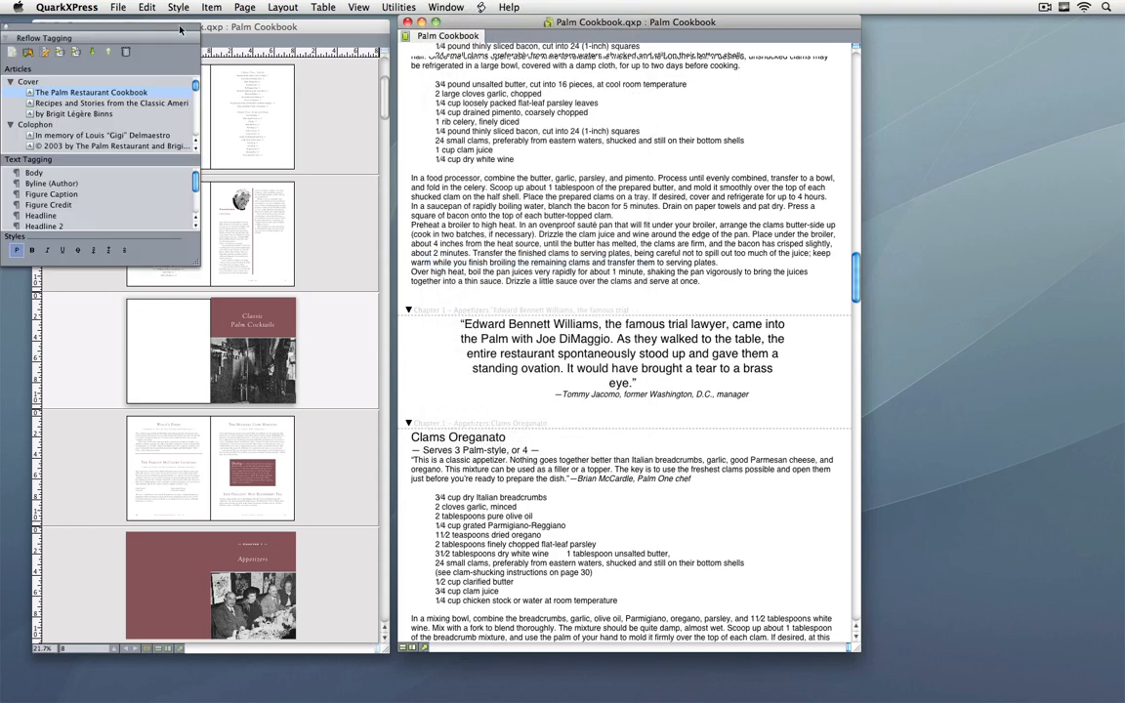
{"action": "left_click_drag", "start_coordinate": [163, 27], "coordinate": [987, 322]}
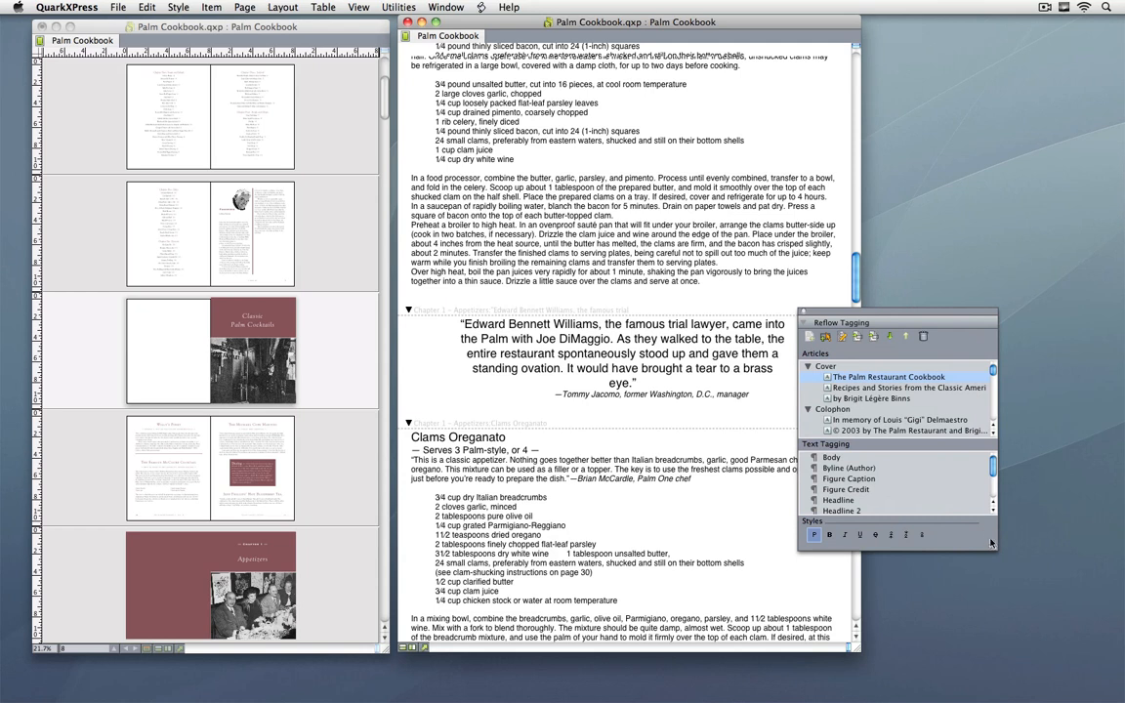
{"action": "left_click_drag", "start_coordinate": [995, 547], "coordinate": [1008, 670]}
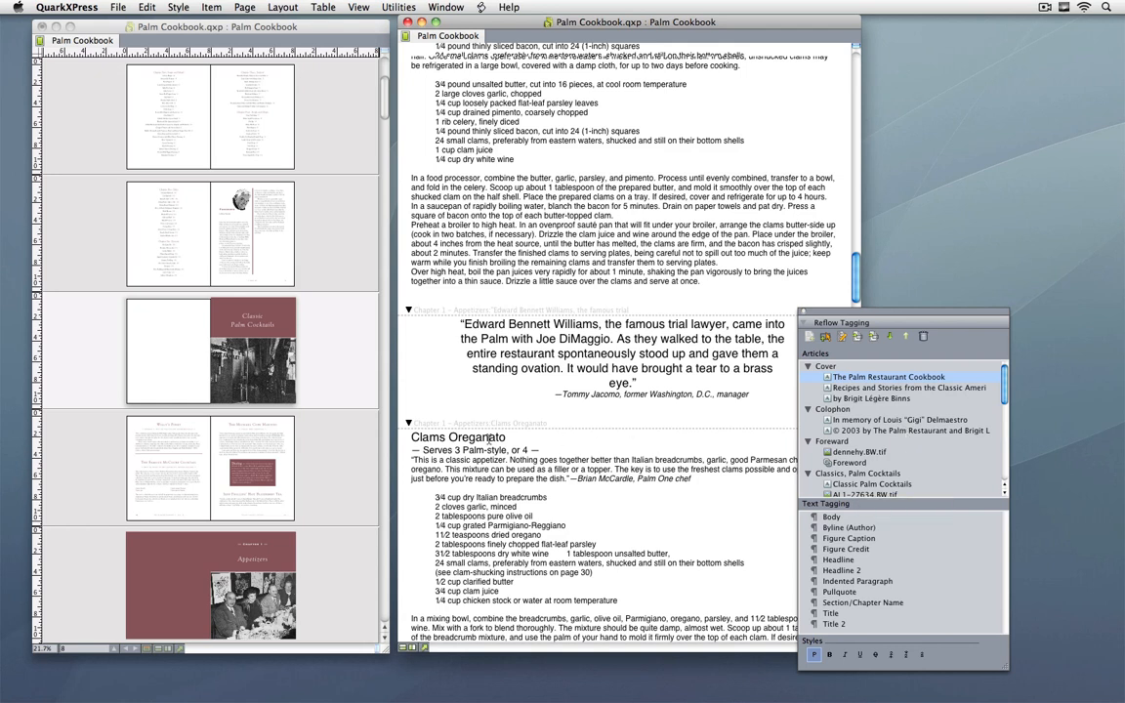
Step: Tag the Clams Oreganato title as Headline and its "Serves 3 Palm-style, or 4" line as Headline 2
{"action": "left_click_drag", "start_coordinate": [448, 437], "coordinate": [490, 438]}
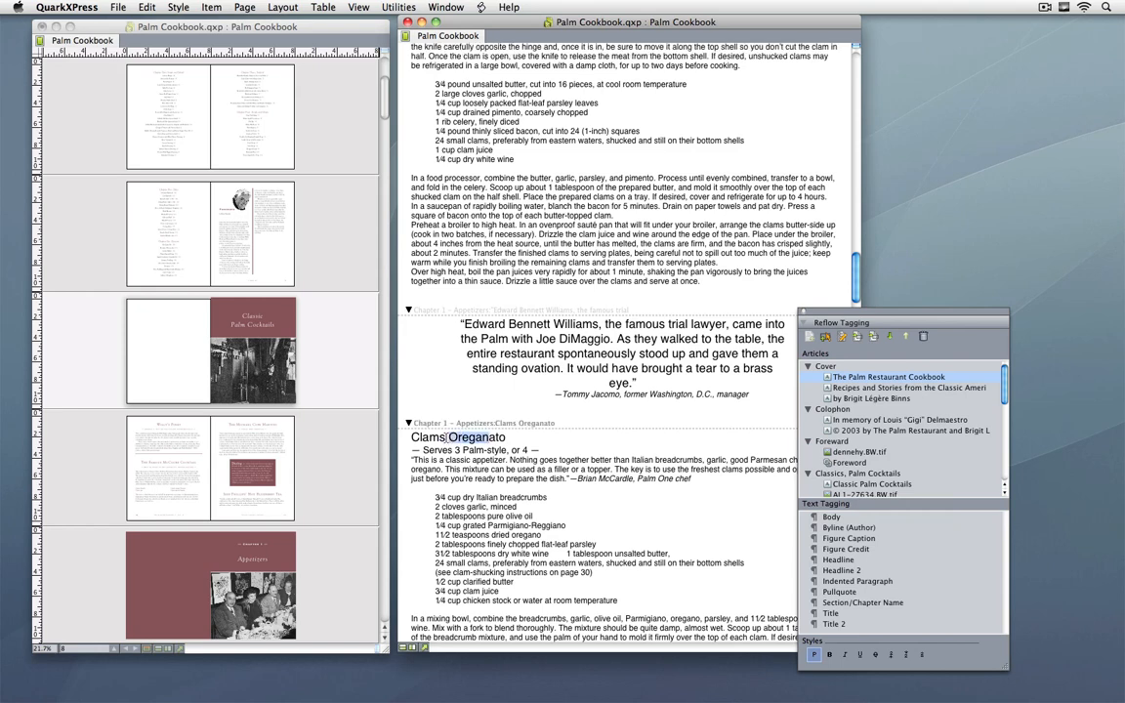
{"action": "left_click", "coordinate": [828, 560]}
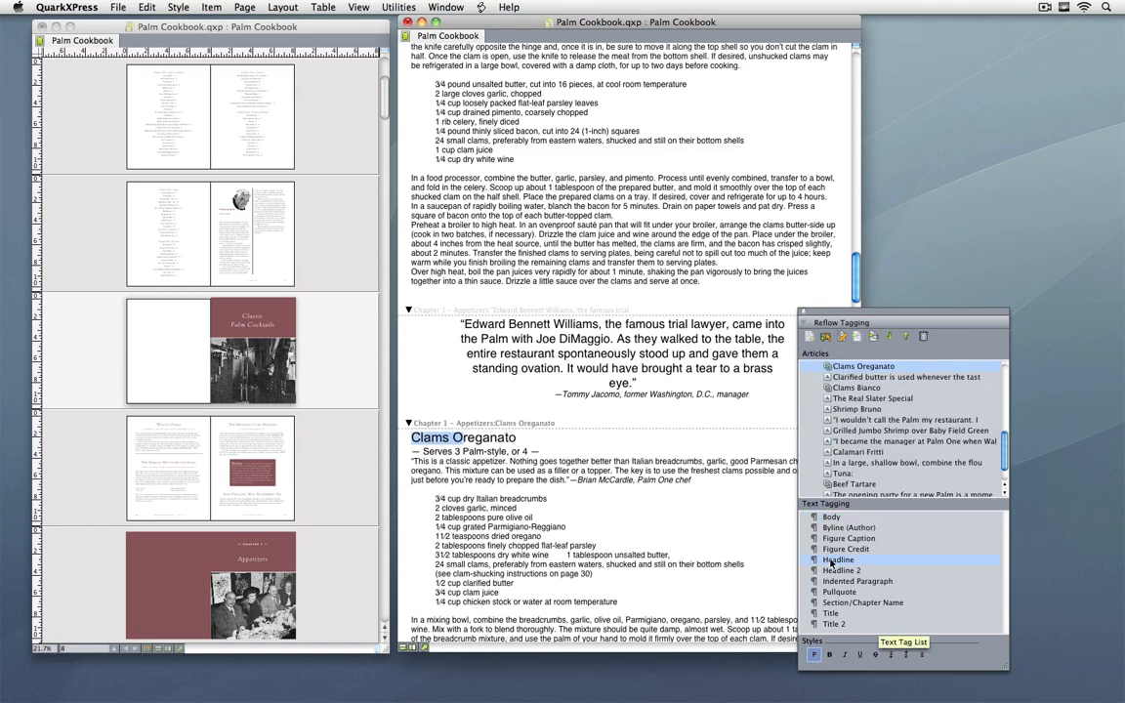
{"action": "left_click_drag", "start_coordinate": [462, 451], "coordinate": [509, 451]}
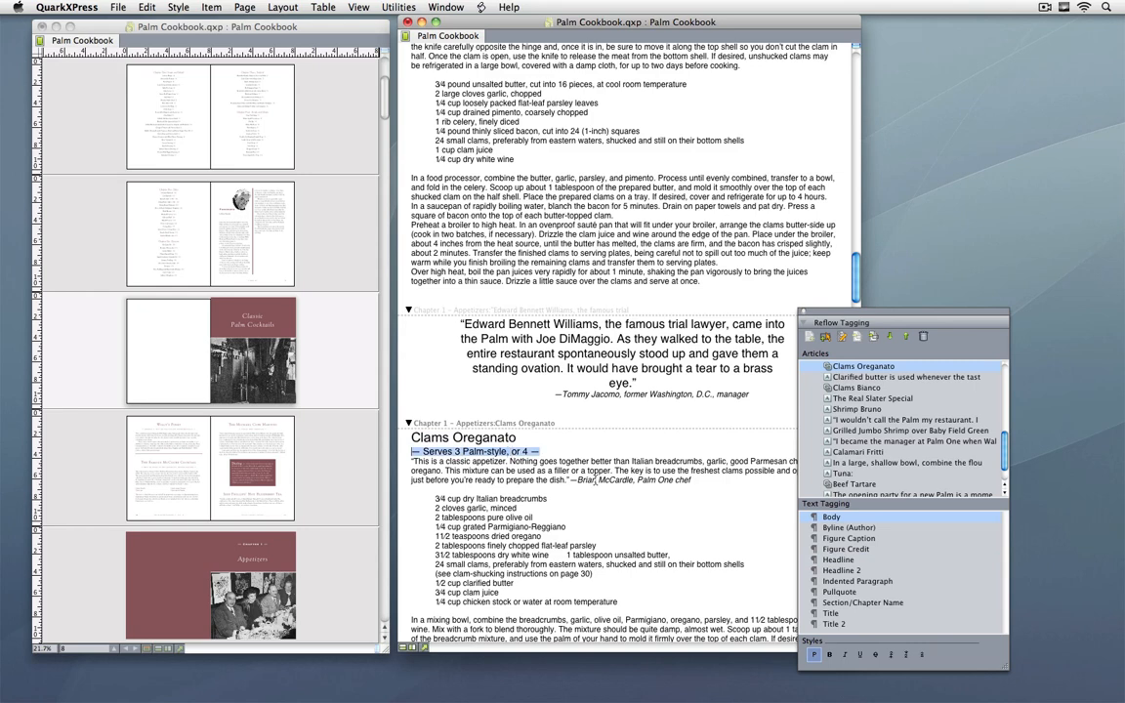
{"action": "left_click", "coordinate": [840, 570]}
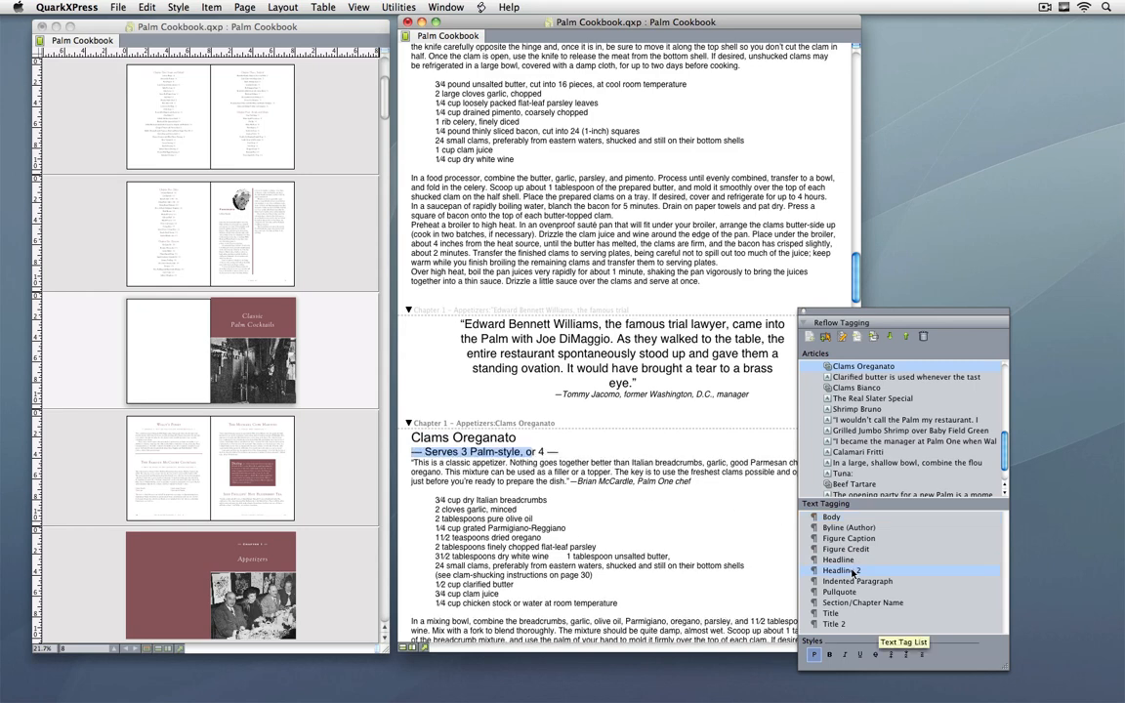
{"action": "left_click", "coordinate": [577, 472]}
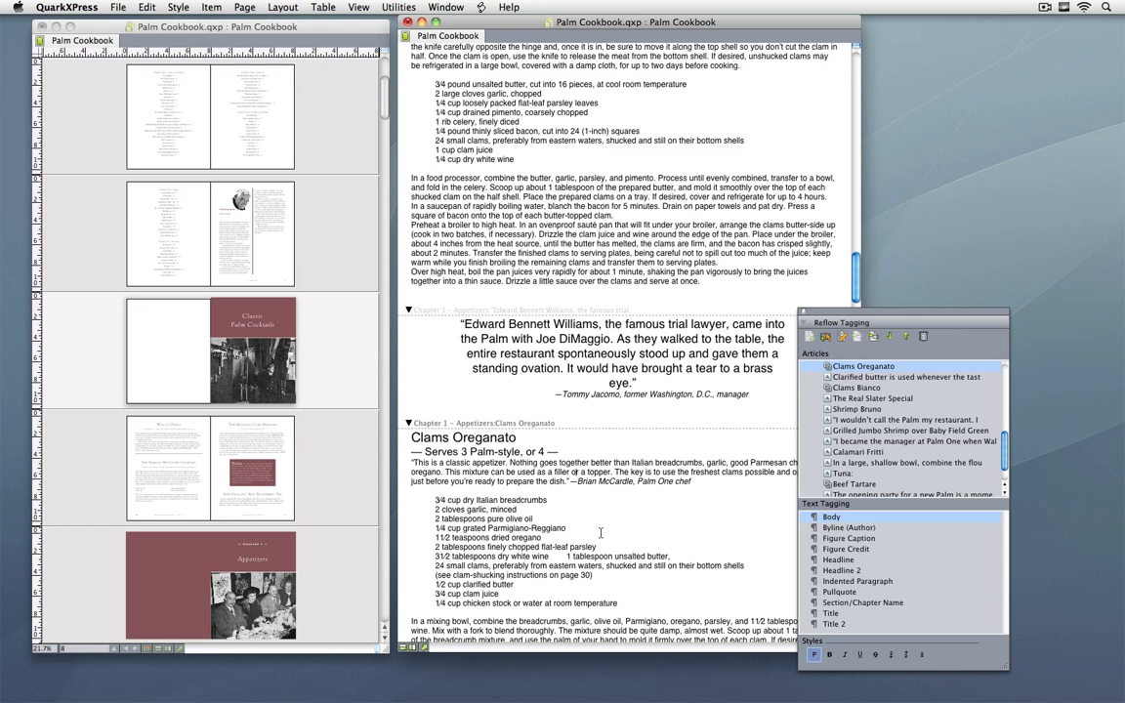
Step: Move the famous trial lawyer quote down below Clams Oreganato in the Chapter 1 – Appetizers article order
{"action": "scroll", "coordinate": [822, 363], "scroll_direction": "up", "scroll_amount": 4}
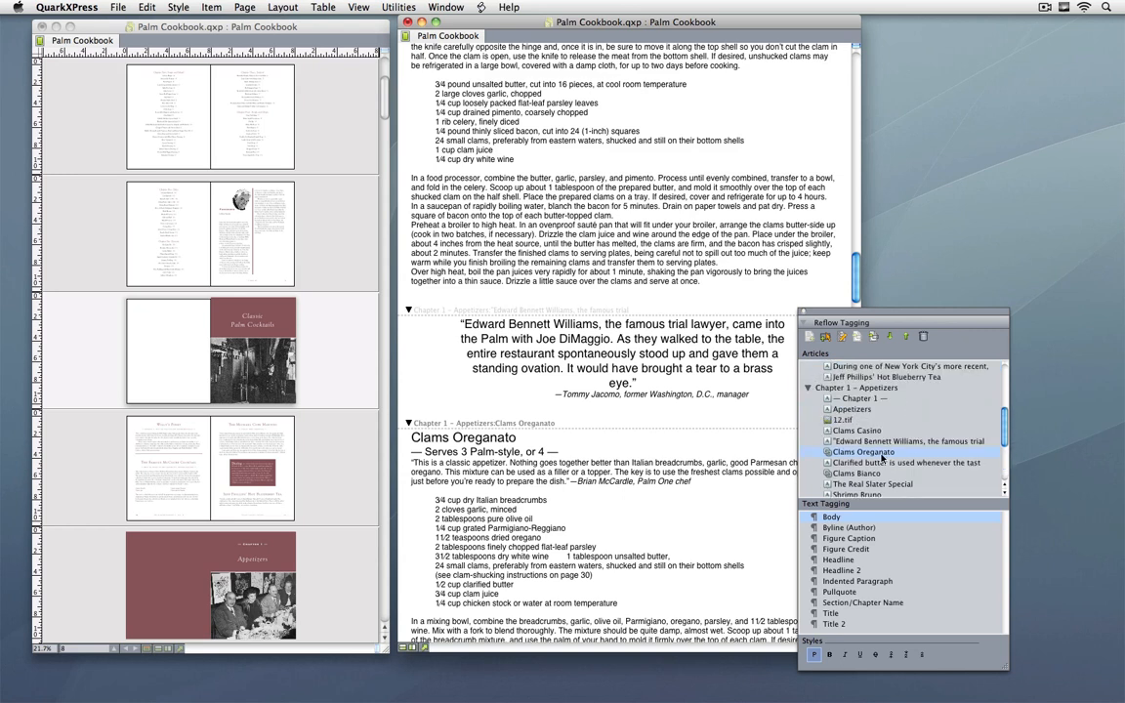
{"action": "left_click", "coordinate": [883, 441]}
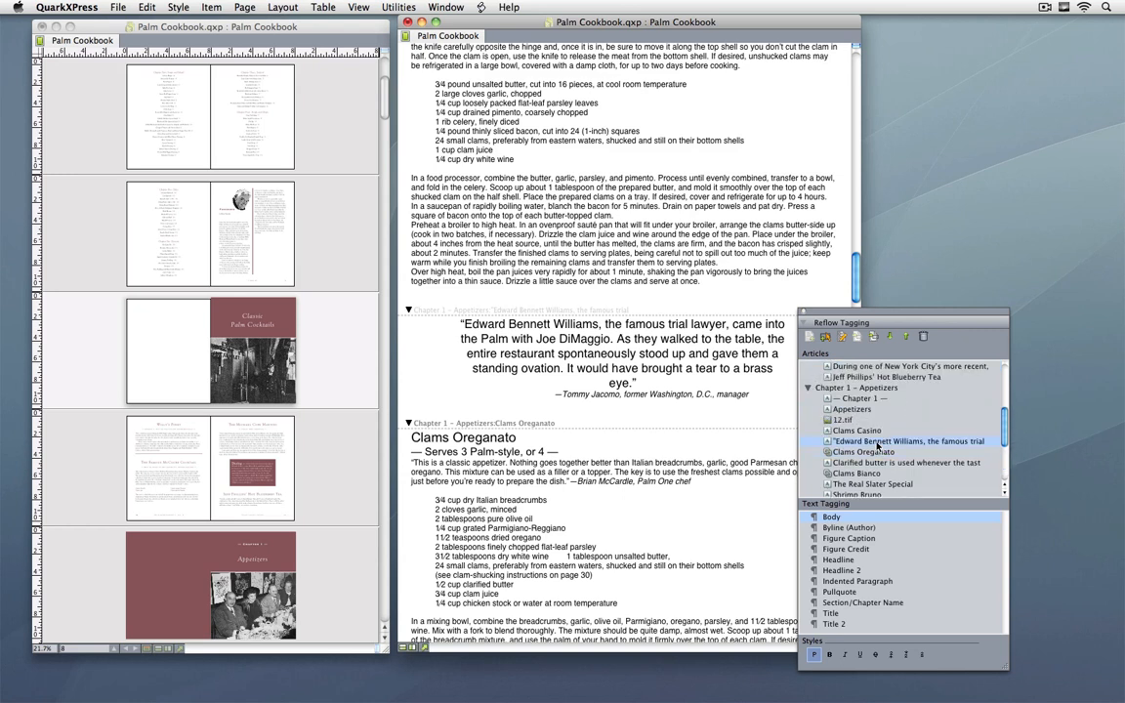
{"action": "left_click", "coordinate": [890, 340]}
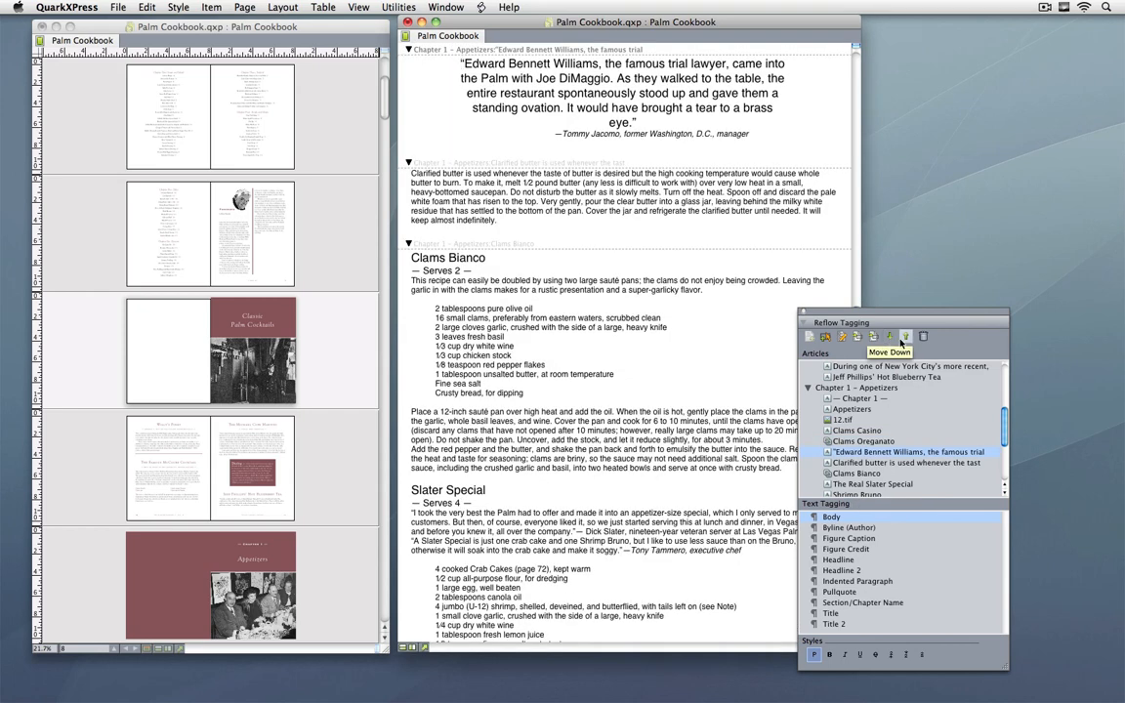
{"action": "left_click", "coordinate": [892, 338]}
{"action": "left_click", "coordinate": [894, 339]}
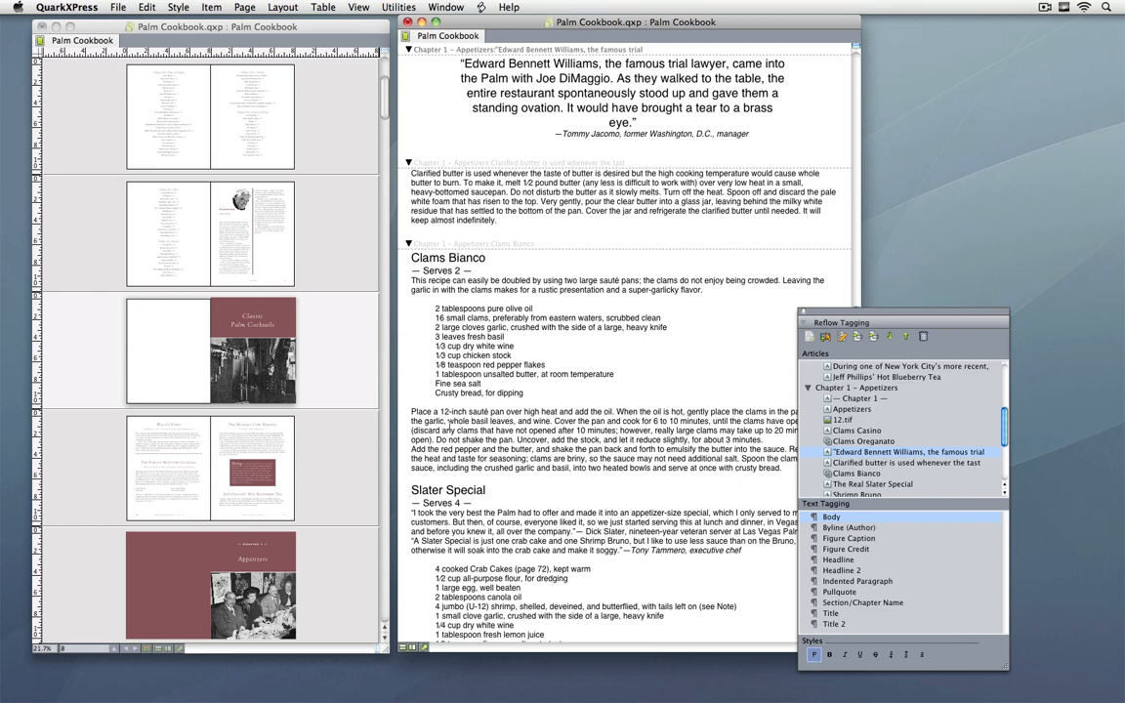
Step: Locate the ePUB option among the Palm Cookbook layout's export formats and leave without exporting
{"action": "left_click", "coordinate": [352, 374]}
{"action": "right_click", "coordinate": [352, 374]}
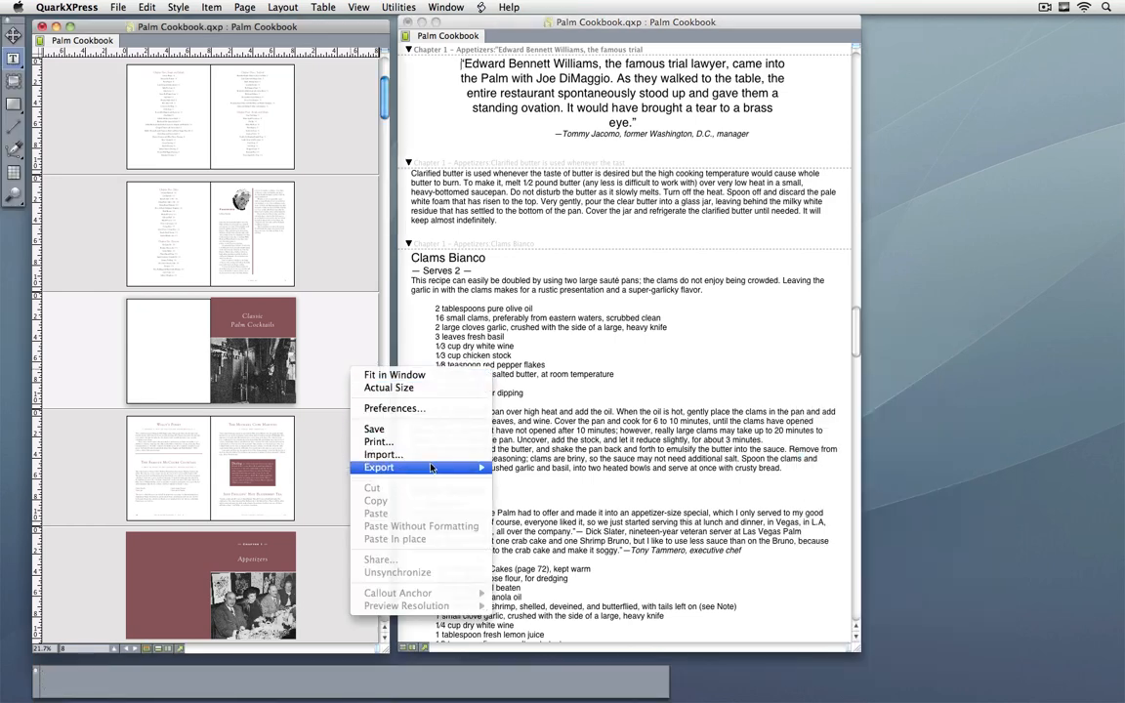
{"action": "mouse_move", "coordinate": [440, 466]}
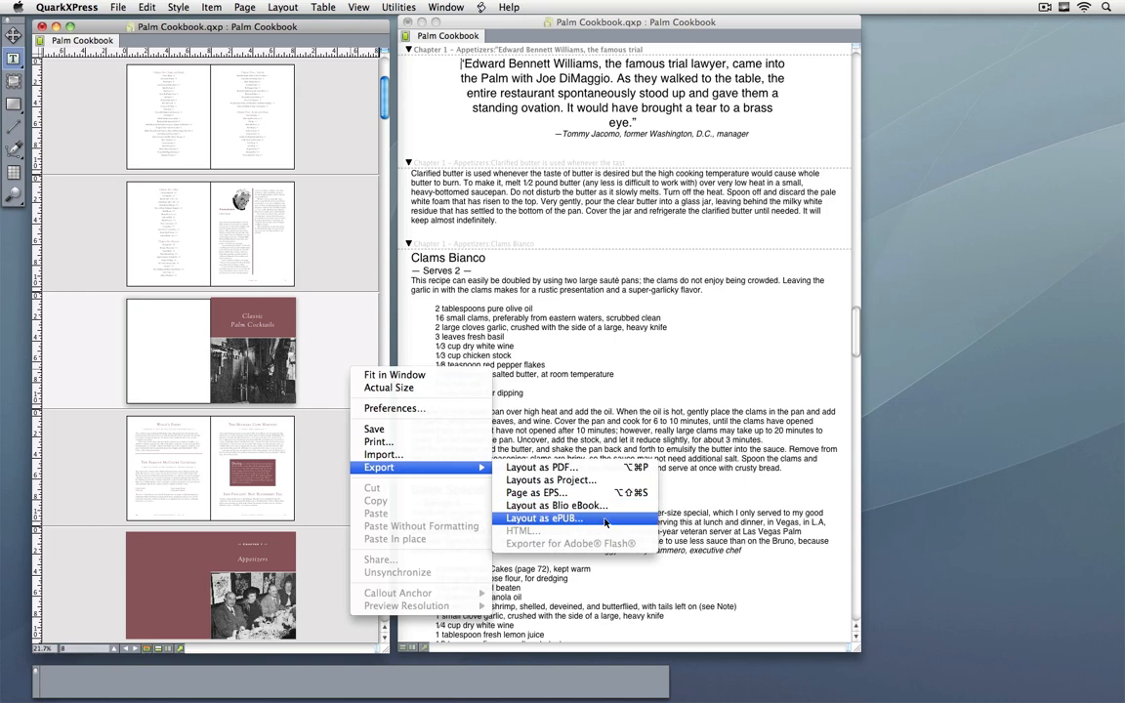
{"action": "left_click", "coordinate": [686, 524]}
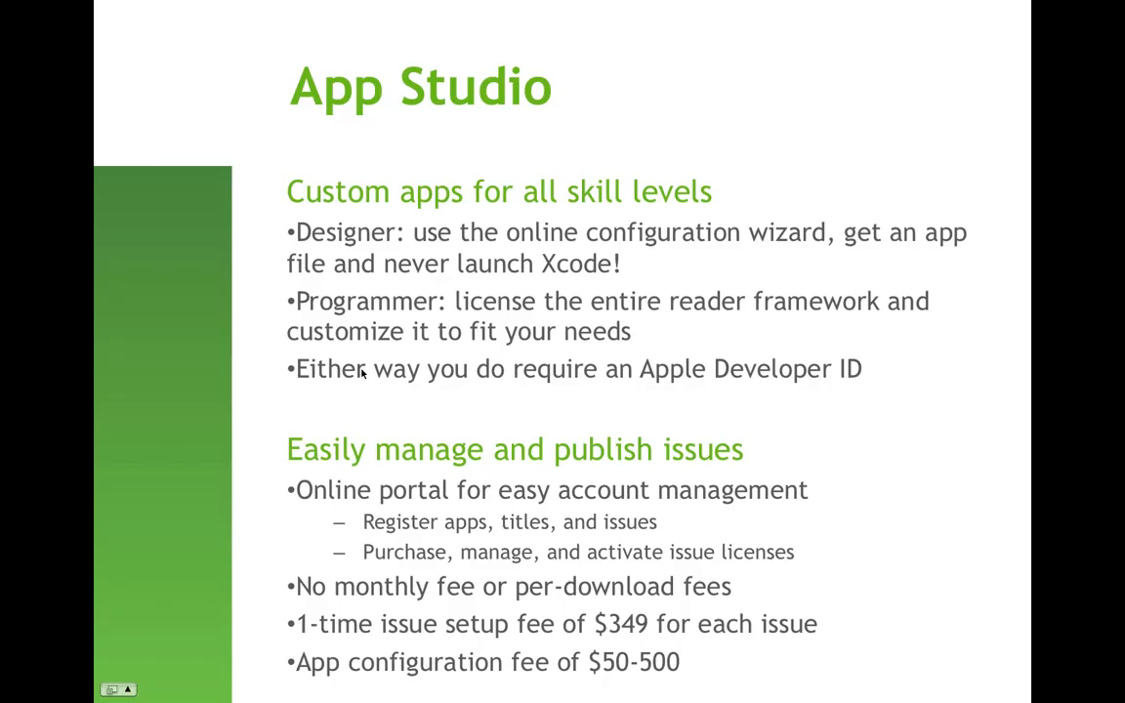
{"action": "key", "text": "Right"}
{"action": "key", "text": "Right"}
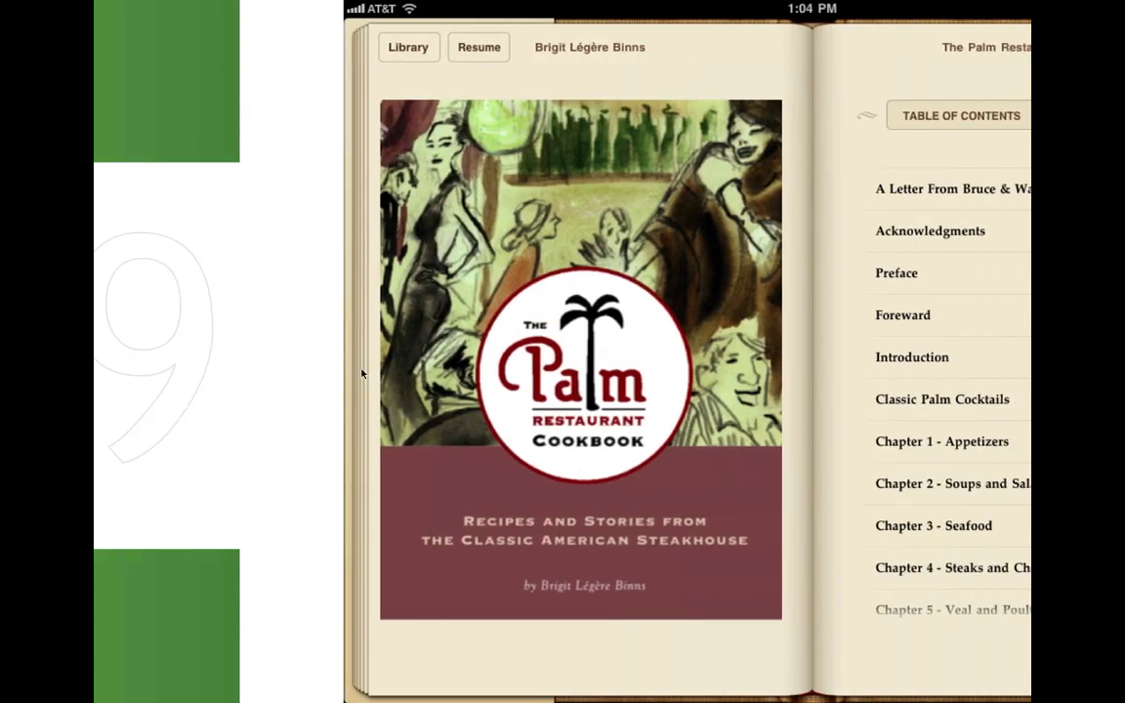